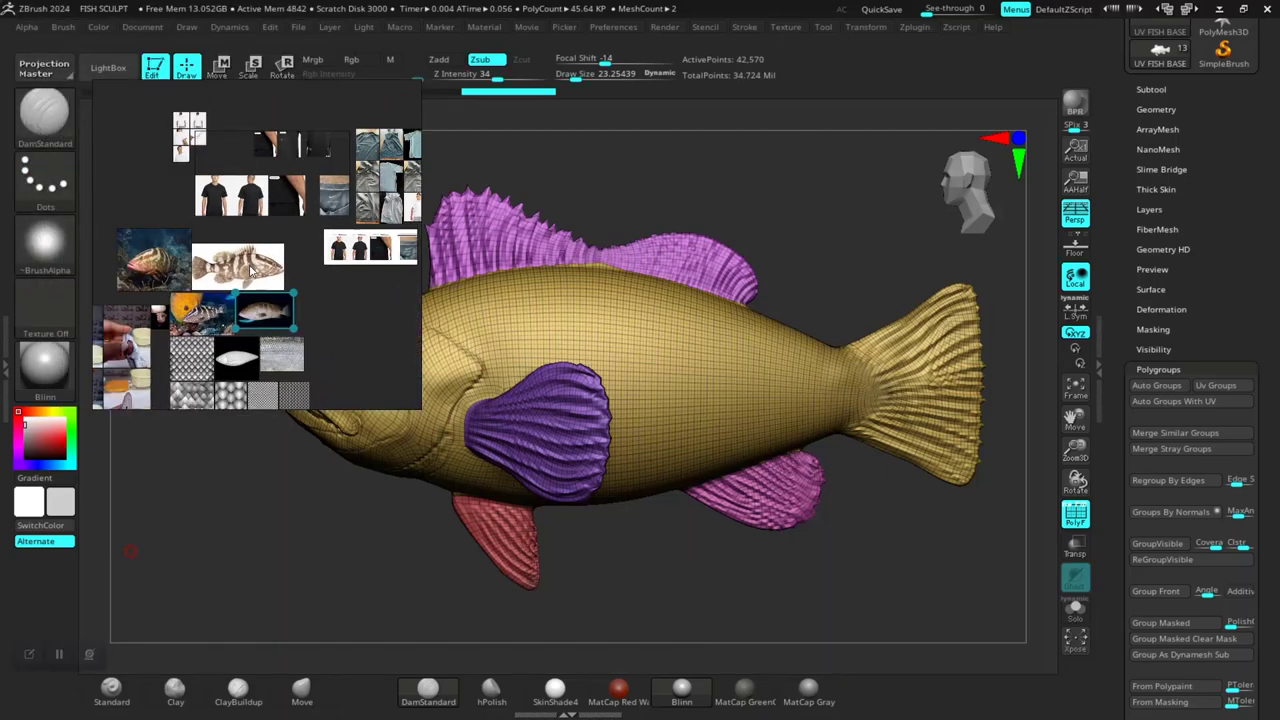
Step: Zoom the PureRef grouper photo in toward the tail and its dark spot
{"action": "scroll", "coordinate": [290, 274], "scroll_direction": "up", "scroll_amount": 2}
{"action": "scroll", "coordinate": [323, 277], "scroll_direction": "up", "scroll_amount": 2}
{"action": "scroll", "coordinate": [364, 261], "scroll_direction": "up", "scroll_amount": 2}
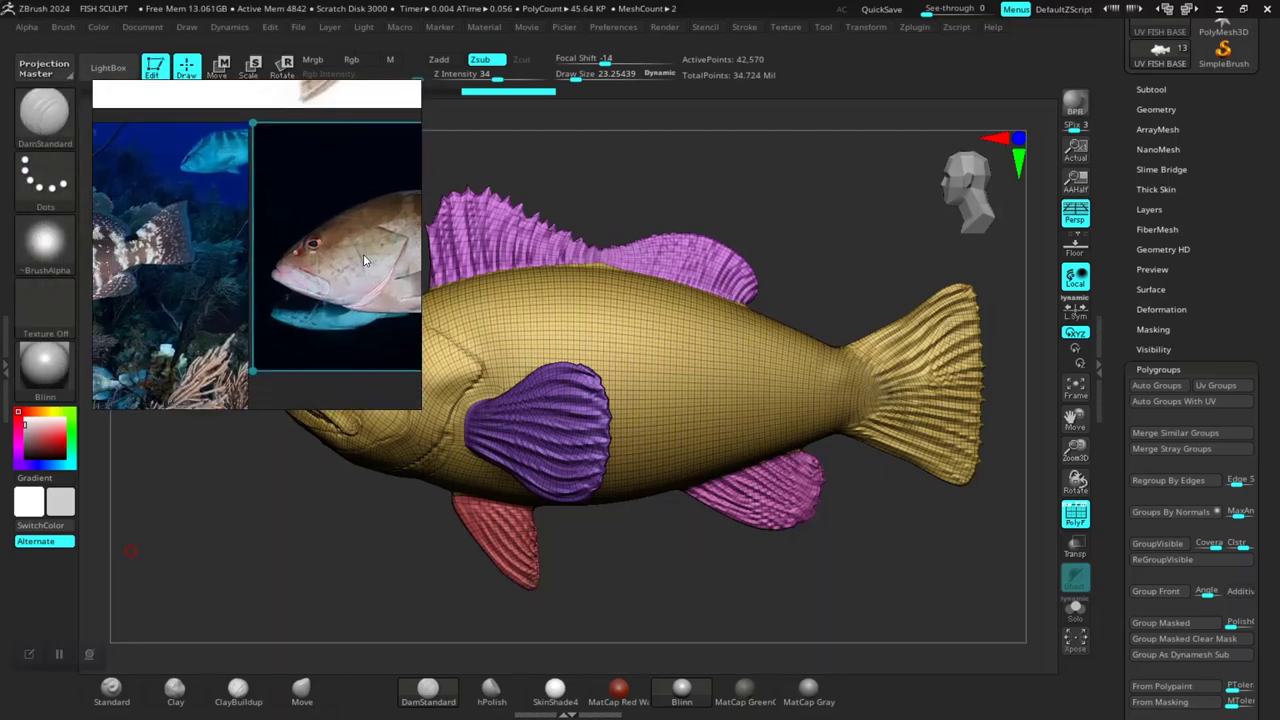
{"action": "scroll", "coordinate": [300, 250], "scroll_direction": "down", "scroll_amount": 3}
{"action": "scroll", "coordinate": [300, 250], "scroll_direction": "up", "scroll_amount": 3}
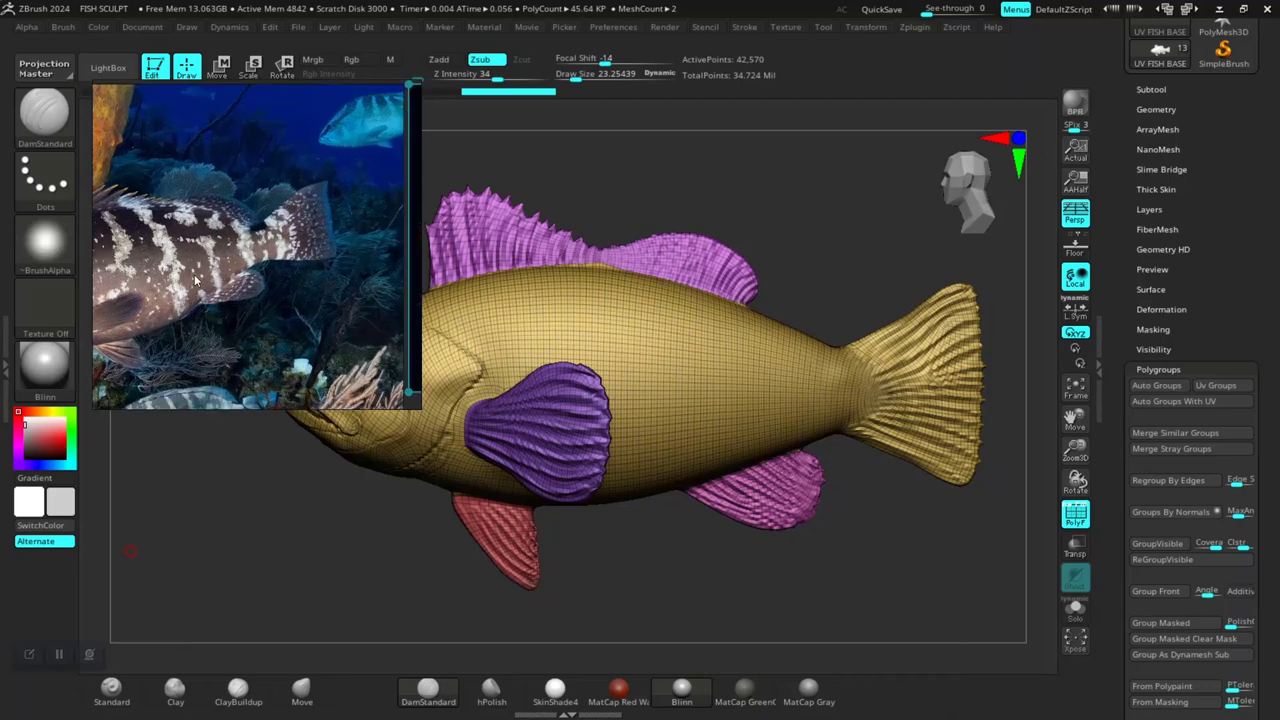
{"action": "scroll", "coordinate": [195, 280], "scroll_direction": "up", "scroll_amount": 2}
{"action": "scroll", "coordinate": [205, 277], "scroll_direction": "up", "scroll_amount": 2}
{"action": "scroll", "coordinate": [218, 272], "scroll_direction": "up", "scroll_amount": 2}
{"action": "scroll", "coordinate": [215, 262], "scroll_direction": "up", "scroll_amount": 2}
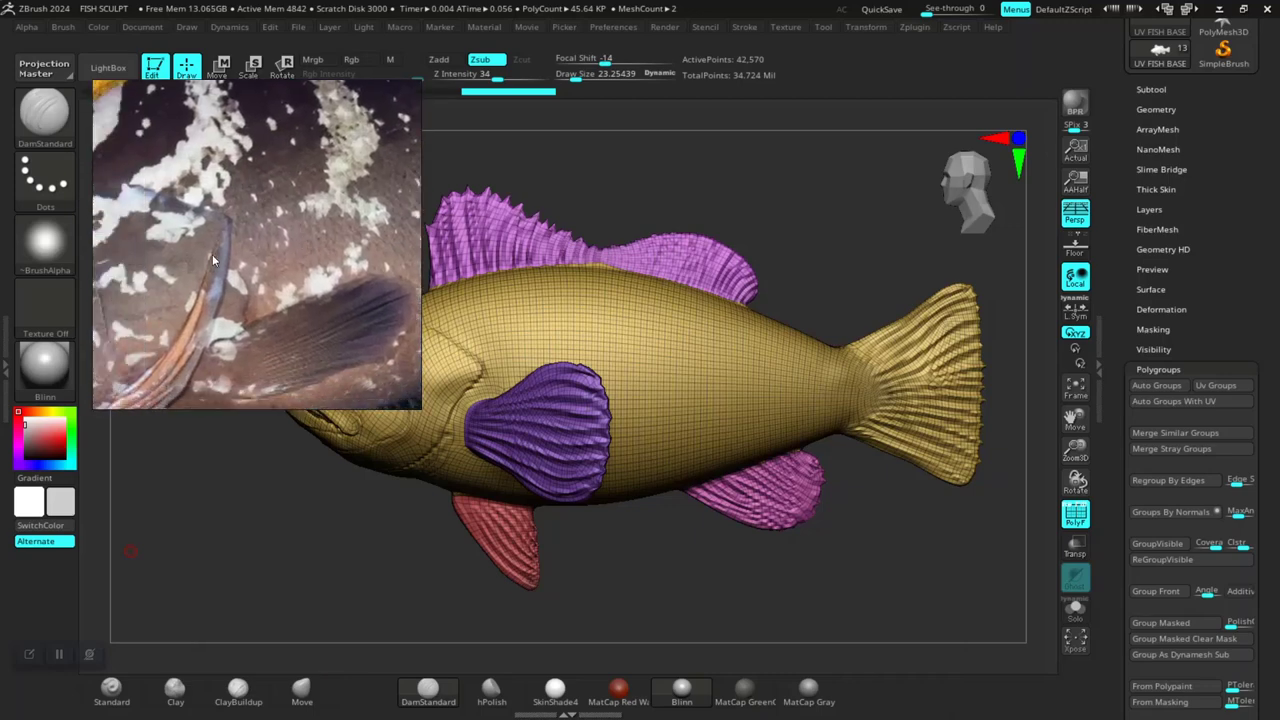
{"action": "scroll", "coordinate": [245, 250], "scroll_direction": "down", "scroll_amount": 2}
{"action": "scroll", "coordinate": [276, 255], "scroll_direction": "up", "scroll_amount": 2}
{"action": "scroll", "coordinate": [276, 300], "scroll_direction": "up", "scroll_amount": 2}
{"action": "scroll", "coordinate": [282, 290], "scroll_direction": "up", "scroll_amount": 1}
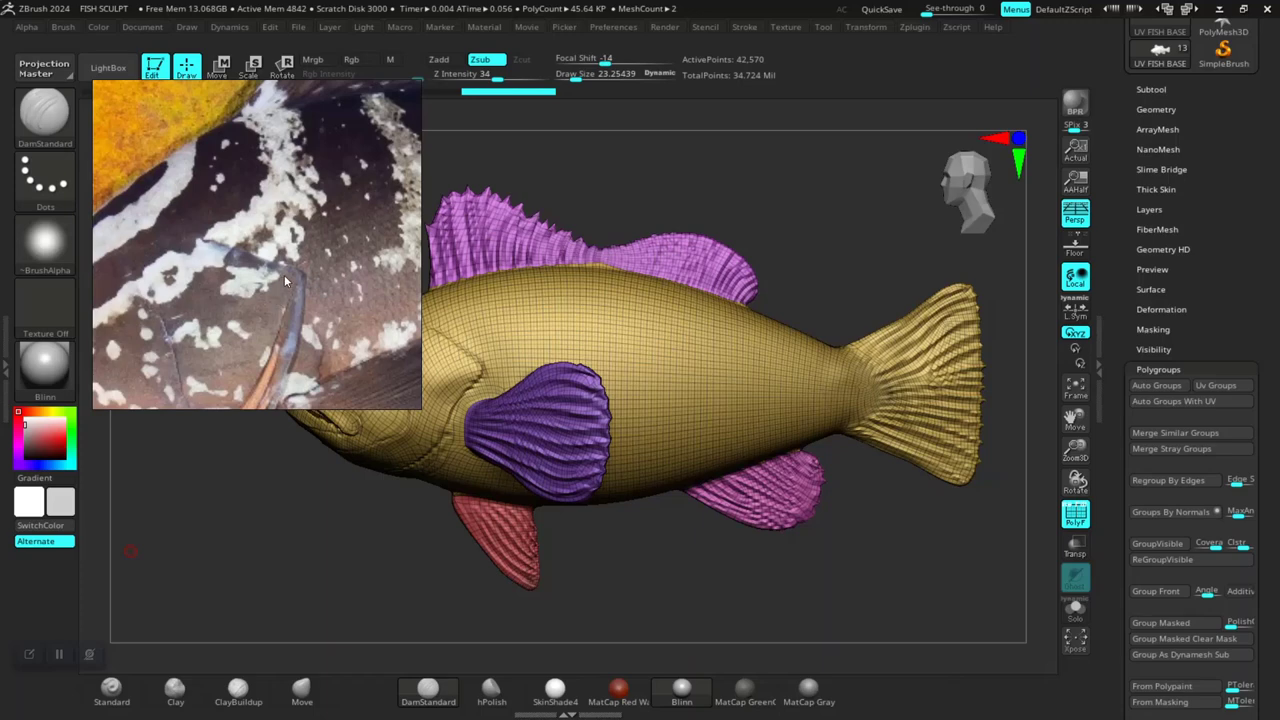
{"action": "scroll", "coordinate": [285, 281], "scroll_direction": "down", "scroll_amount": 2}
{"action": "scroll", "coordinate": [210, 215], "scroll_direction": "up", "scroll_amount": 2}
{"action": "scroll", "coordinate": [195, 295], "scroll_direction": "up", "scroll_amount": 1}
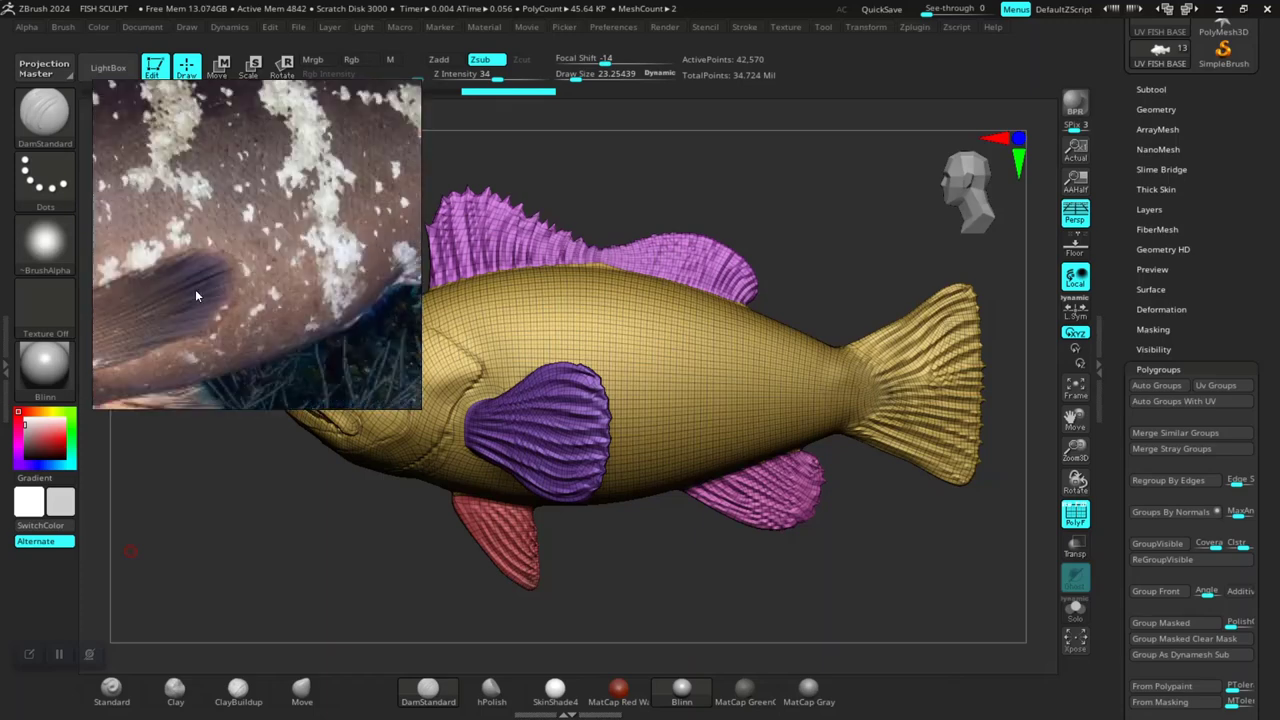
{"action": "scroll", "coordinate": [221, 279], "scroll_direction": "down", "scroll_amount": 2}
{"action": "scroll", "coordinate": [219, 276], "scroll_direction": "up", "scroll_amount": 1}
{"action": "scroll", "coordinate": [240, 265], "scroll_direction": "up", "scroll_amount": 1}
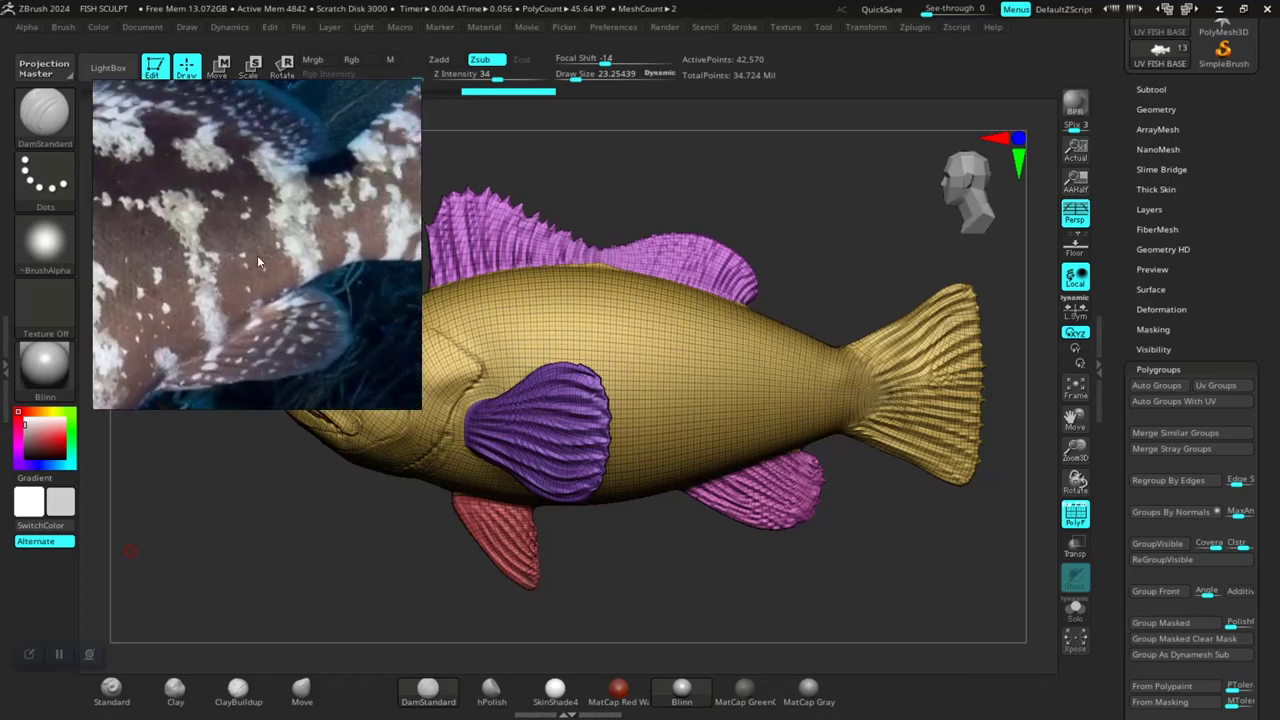
{"action": "scroll", "coordinate": [260, 256], "scroll_direction": "up", "scroll_amount": 1}
{"action": "scroll", "coordinate": [283, 253], "scroll_direction": "down", "scroll_amount": 2}
{"action": "scroll", "coordinate": [240, 256], "scroll_direction": "down", "scroll_amount": 2}
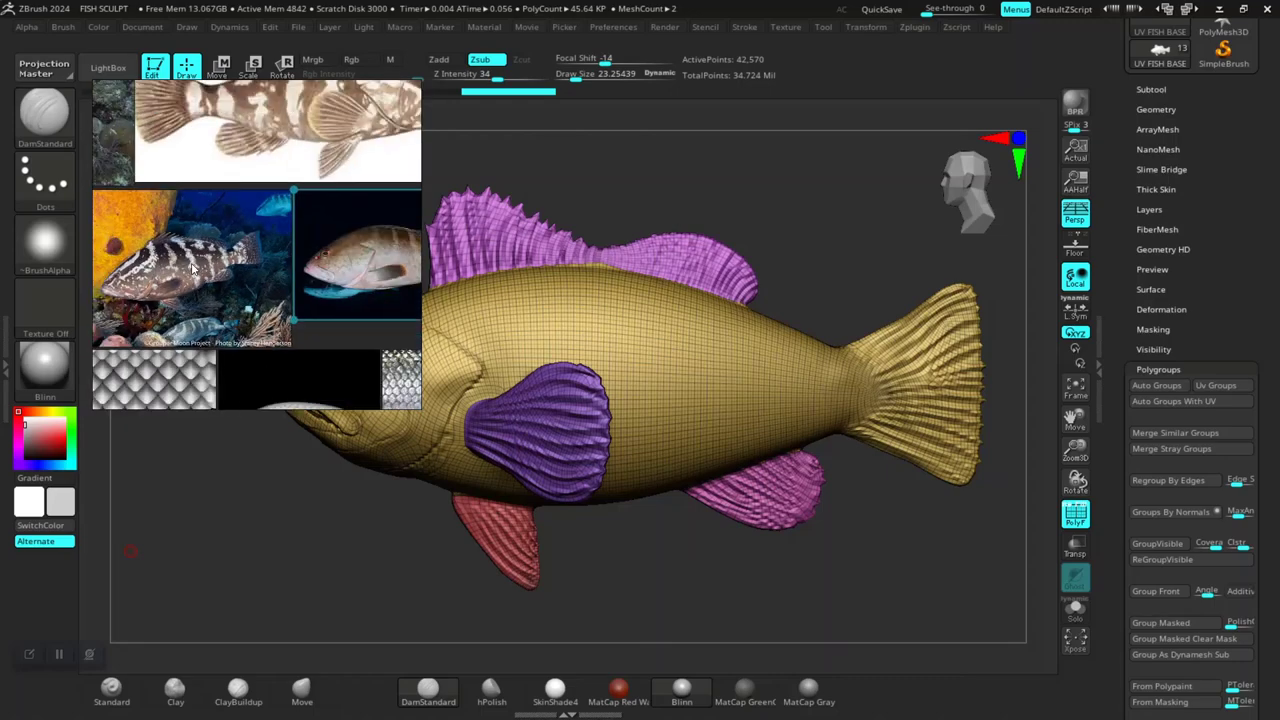
{"action": "scroll", "coordinate": [207, 258], "scroll_direction": "down", "scroll_amount": 2}
{"action": "scroll", "coordinate": [207, 258], "scroll_direction": "down", "scroll_amount": 1}
{"action": "scroll", "coordinate": [192, 262], "scroll_direction": "down", "scroll_amount": 2}
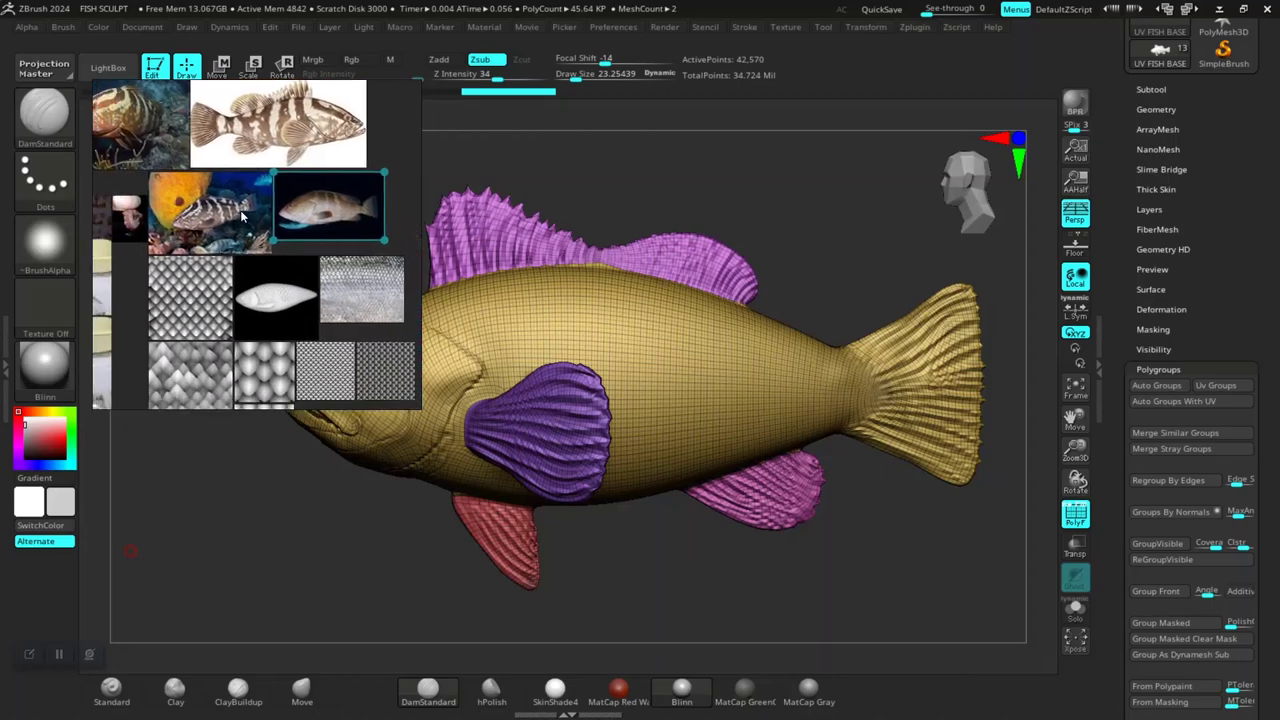
{"action": "scroll", "coordinate": [240, 248], "scroll_direction": "down", "scroll_amount": 1}
{"action": "scroll", "coordinate": [240, 250], "scroll_direction": "up", "scroll_amount": 2}
{"action": "scroll", "coordinate": [244, 255], "scroll_direction": "up", "scroll_amount": 2}
{"action": "scroll", "coordinate": [254, 265], "scroll_direction": "up", "scroll_amount": 1}
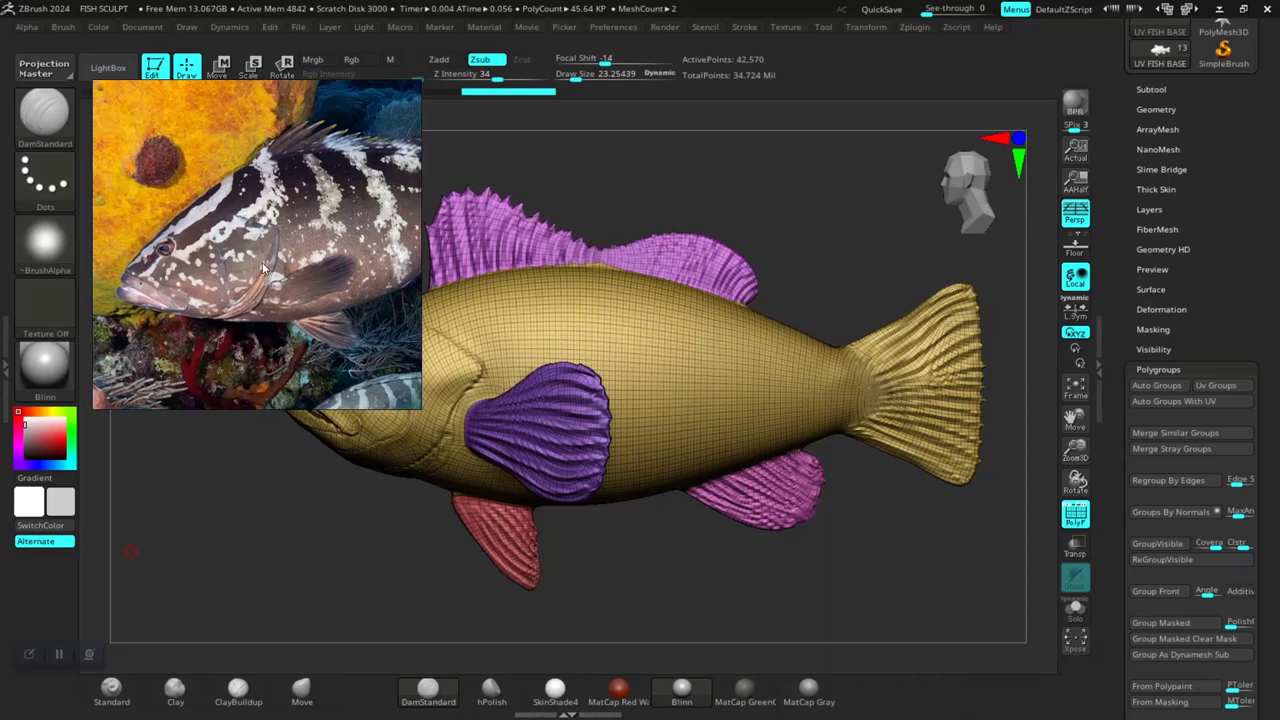
{"action": "scroll", "coordinate": [256, 268], "scroll_direction": "up", "scroll_amount": 1}
{"action": "scroll", "coordinate": [256, 268], "scroll_direction": "down", "scroll_amount": 1}
{"action": "scroll", "coordinate": [240, 258], "scroll_direction": "up", "scroll_amount": 1}
{"action": "scroll", "coordinate": [225, 260], "scroll_direction": "down", "scroll_amount": 1}
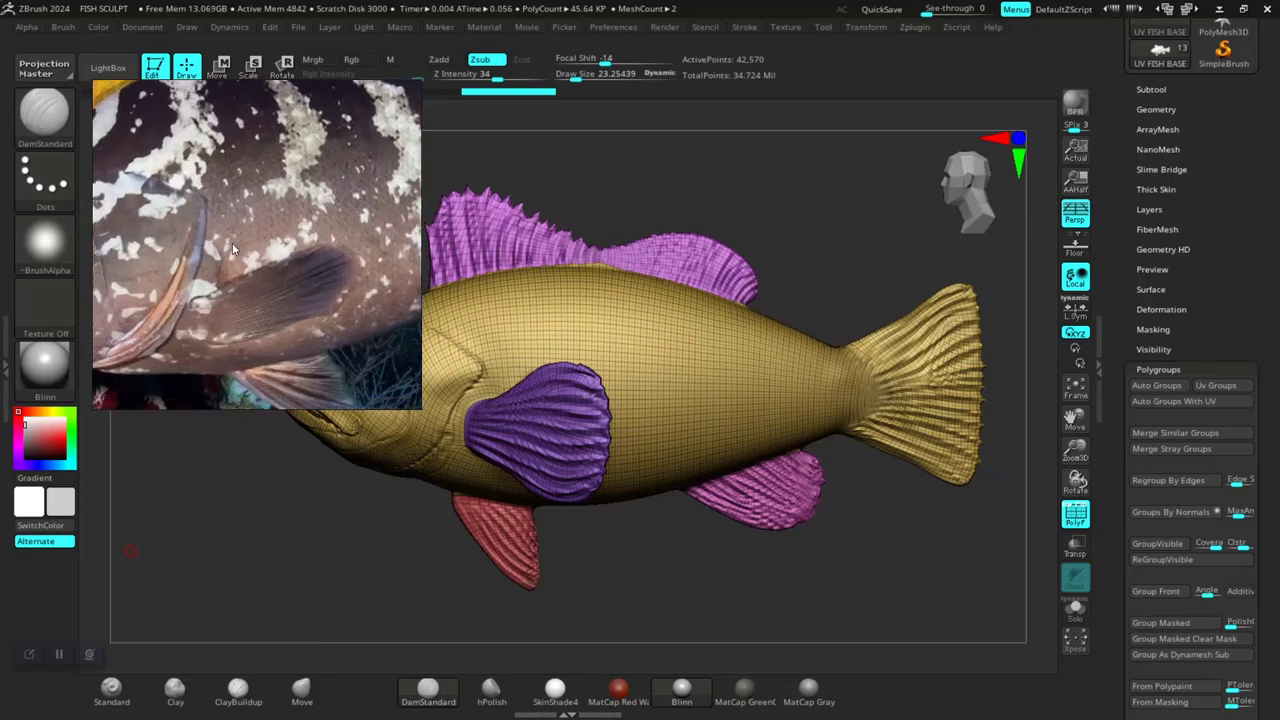
{"action": "scroll", "coordinate": [232, 248], "scroll_direction": "up", "scroll_amount": 1}
{"action": "scroll", "coordinate": [270, 248], "scroll_direction": "down", "scroll_amount": 3}
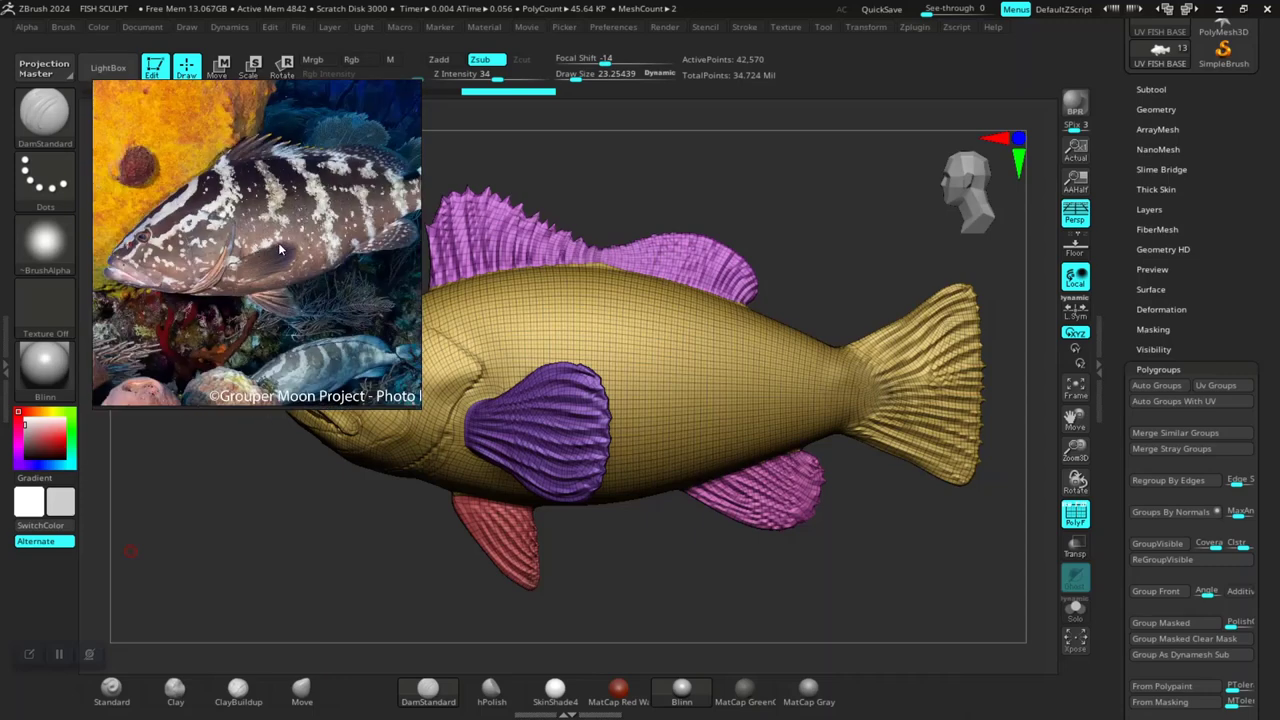
{"action": "scroll", "coordinate": [280, 250], "scroll_direction": "down", "scroll_amount": 1}
{"action": "scroll", "coordinate": [155, 270], "scroll_direction": "up", "scroll_amount": 1}
{"action": "scroll", "coordinate": [155, 270], "scroll_direction": "up", "scroll_amount": 1}
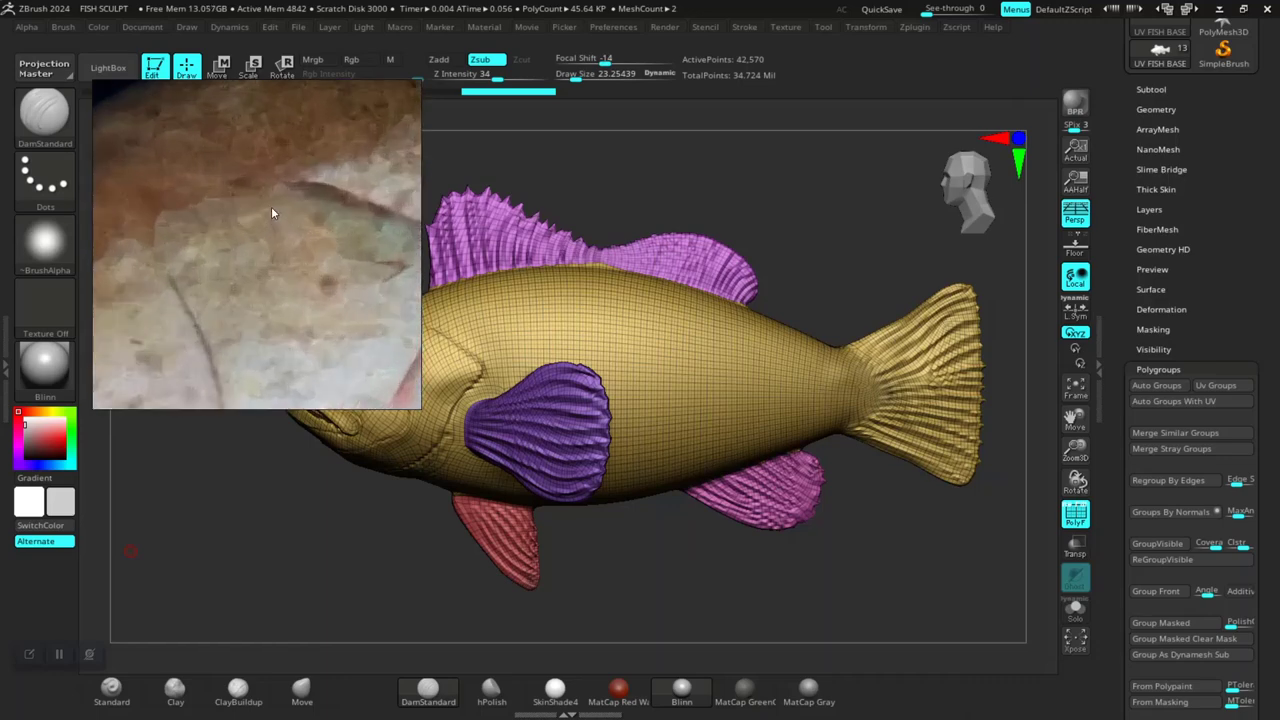
{"action": "scroll", "coordinate": [262, 215], "scroll_direction": "down", "scroll_amount": 5}
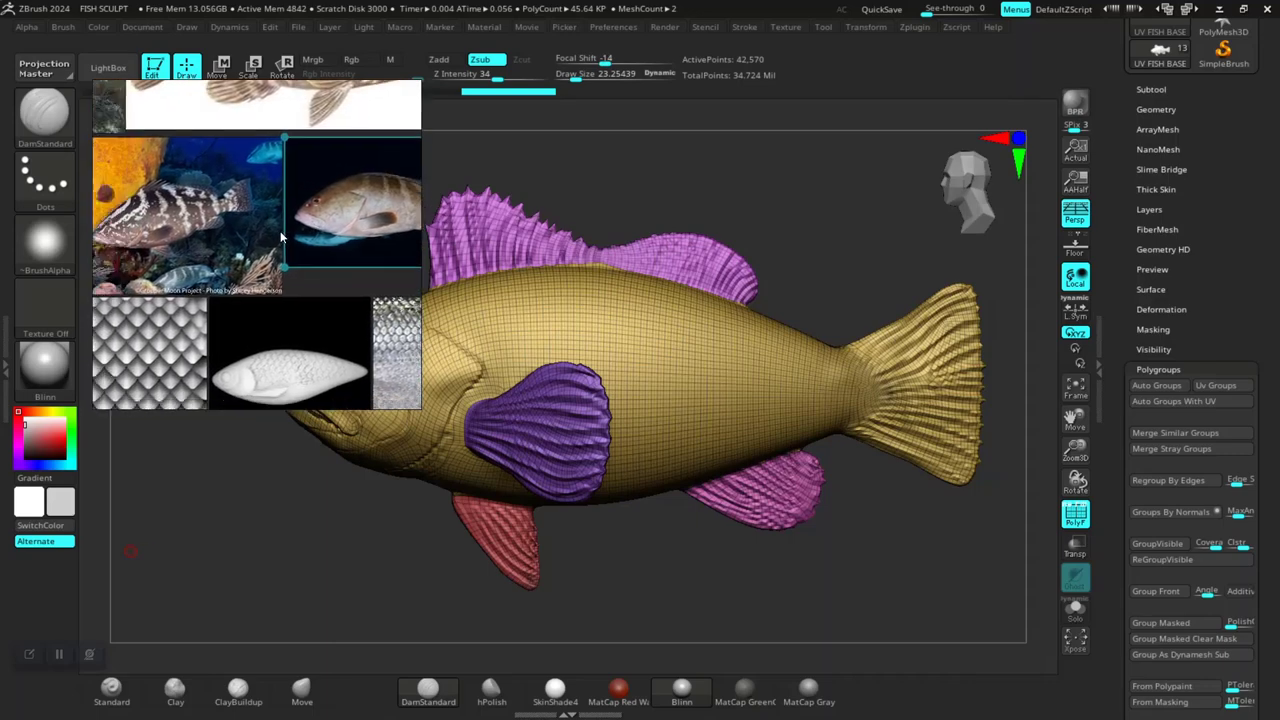
{"action": "scroll", "coordinate": [270, 230], "scroll_direction": "up", "scroll_amount": 2}
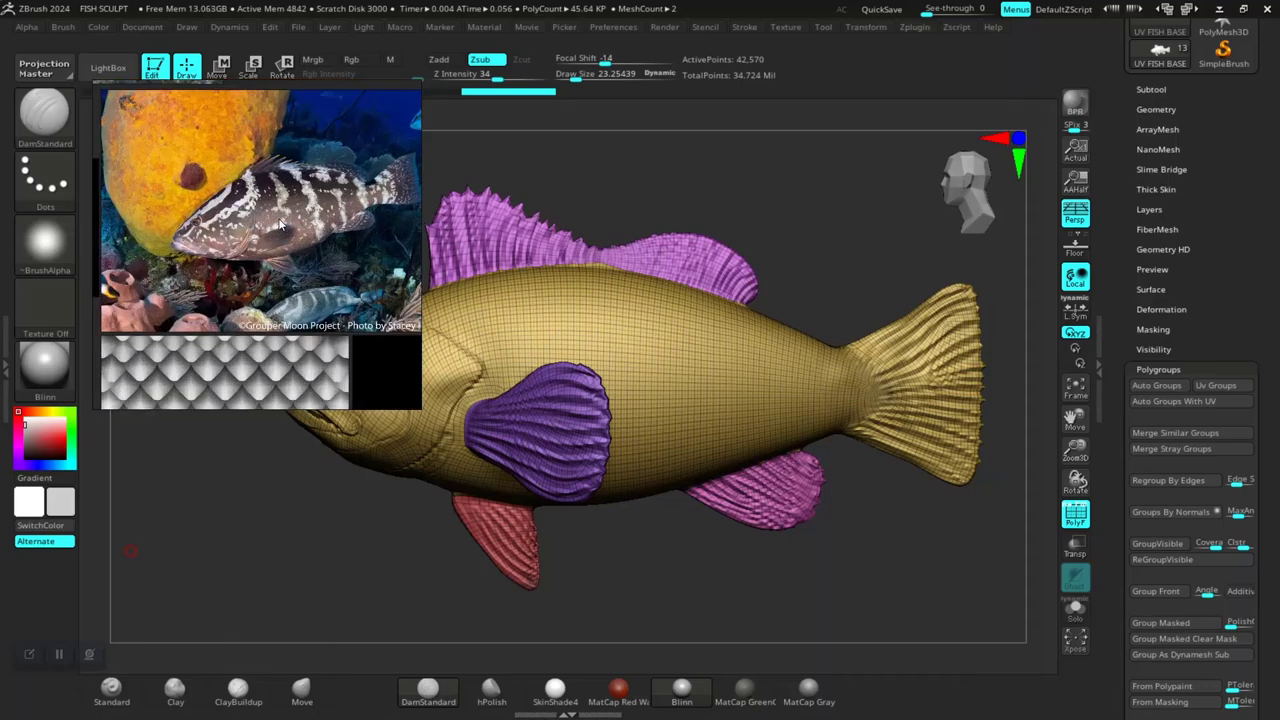
{"action": "scroll", "coordinate": [262, 235], "scroll_direction": "up", "scroll_amount": 3}
{"action": "scroll", "coordinate": [260, 237], "scroll_direction": "down", "scroll_amount": 1}
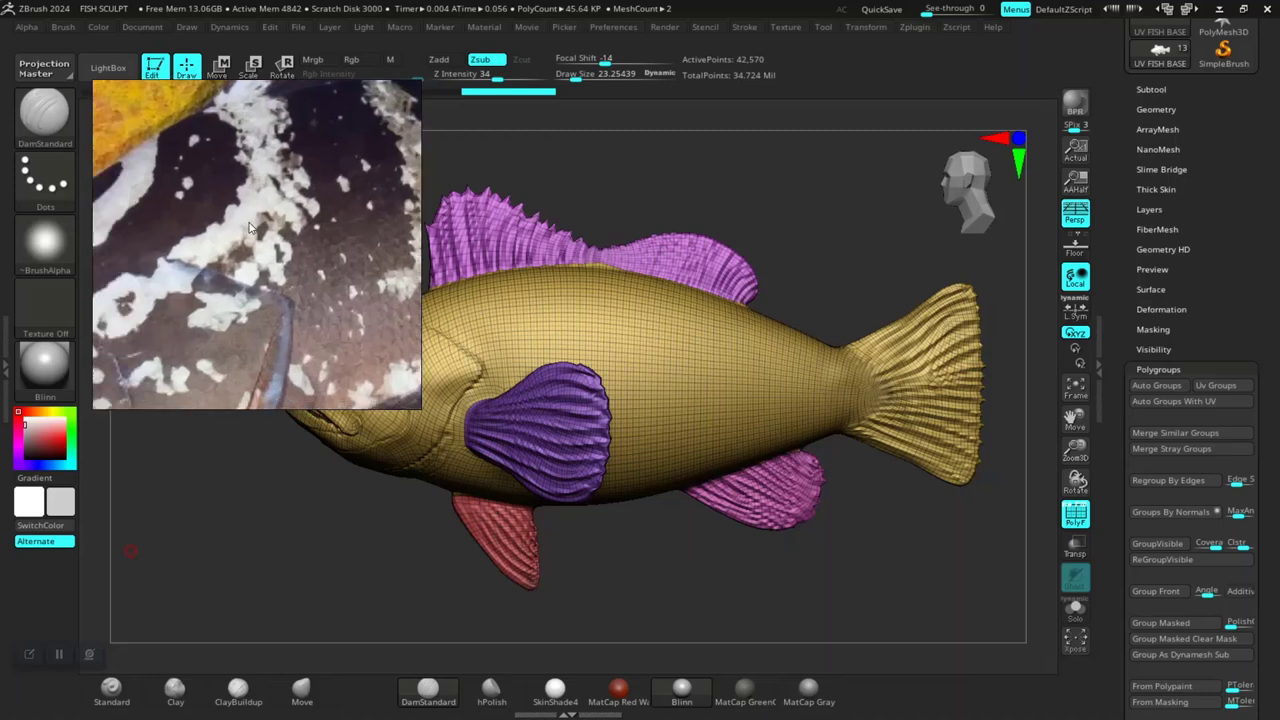
{"action": "scroll", "coordinate": [259, 232], "scroll_direction": "down", "scroll_amount": 1}
{"action": "scroll", "coordinate": [258, 226], "scroll_direction": "down", "scroll_amount": 1}
{"action": "scroll", "coordinate": [257, 220], "scroll_direction": "down", "scroll_amount": 1}
{"action": "scroll", "coordinate": [255, 225], "scroll_direction": "down", "scroll_amount": 1}
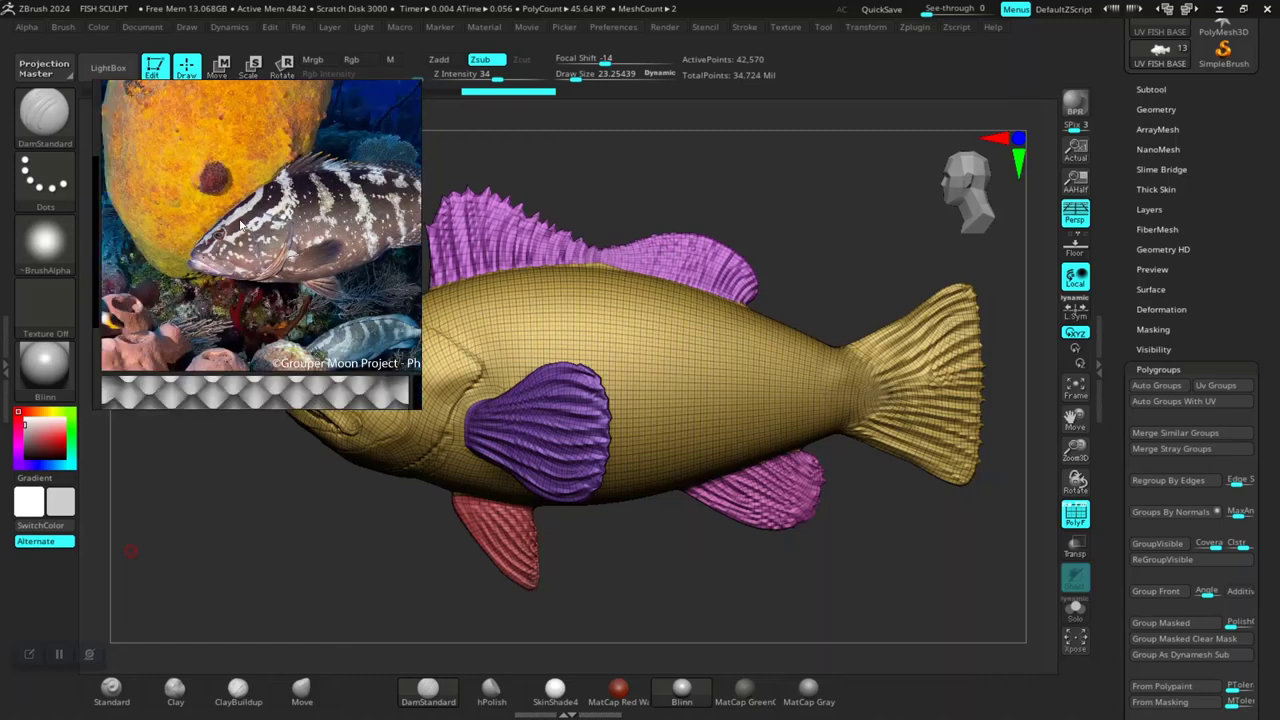
{"action": "scroll", "coordinate": [248, 238], "scroll_direction": "down", "scroll_amount": 1}
{"action": "scroll", "coordinate": [240, 252], "scroll_direction": "down", "scroll_amount": 1}
{"action": "scroll", "coordinate": [233, 265], "scroll_direction": "up", "scroll_amount": 1}
{"action": "scroll", "coordinate": [230, 270], "scroll_direction": "up", "scroll_amount": 2}
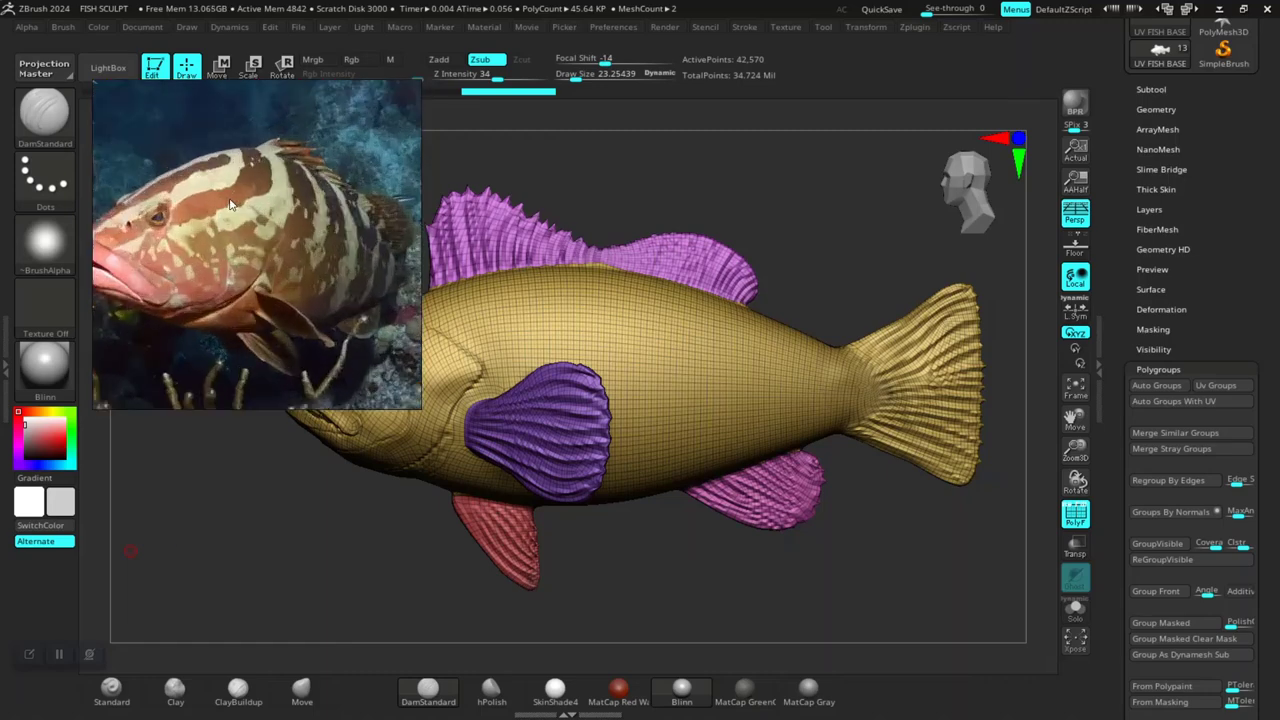
{"action": "scroll", "coordinate": [224, 240], "scroll_direction": "up", "scroll_amount": 2}
{"action": "scroll", "coordinate": [215, 212], "scroll_direction": "up", "scroll_amount": 1}
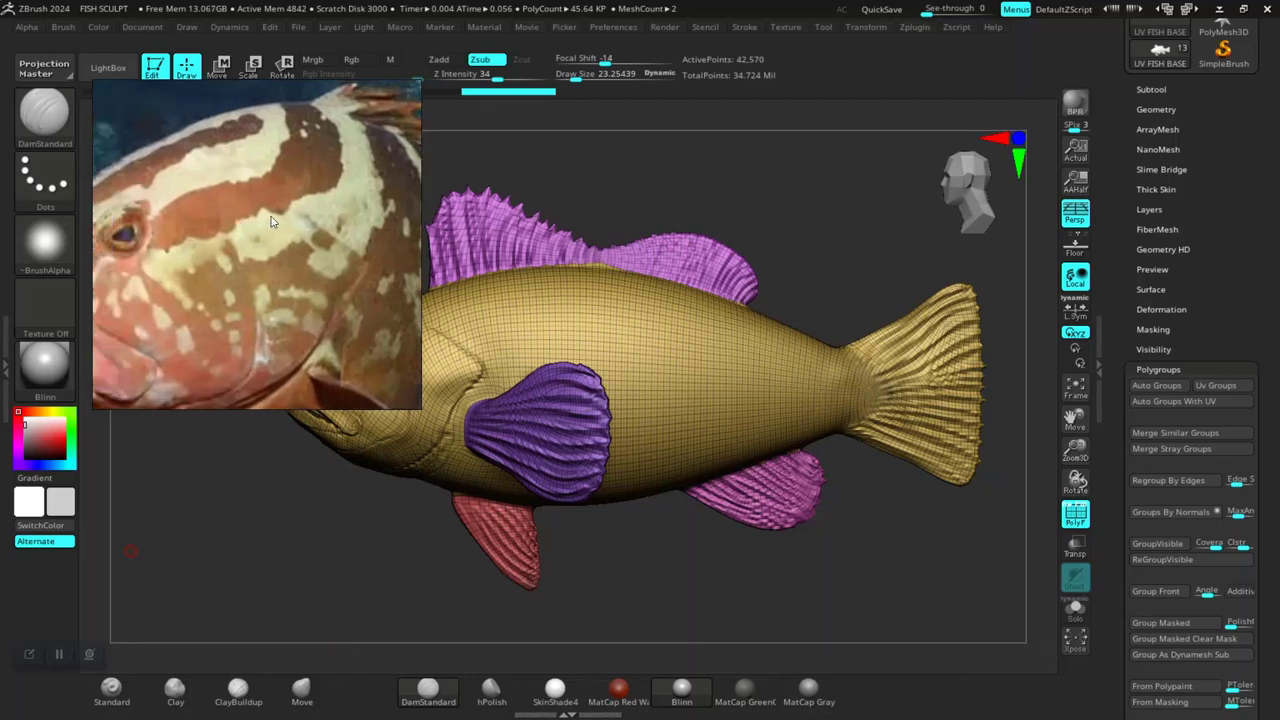
{"action": "scroll", "coordinate": [235, 200], "scroll_direction": "up", "scroll_amount": 1}
{"action": "scroll", "coordinate": [249, 187], "scroll_direction": "up", "scroll_amount": 2}
{"action": "scroll", "coordinate": [248, 187], "scroll_direction": "down", "scroll_amount": 2}
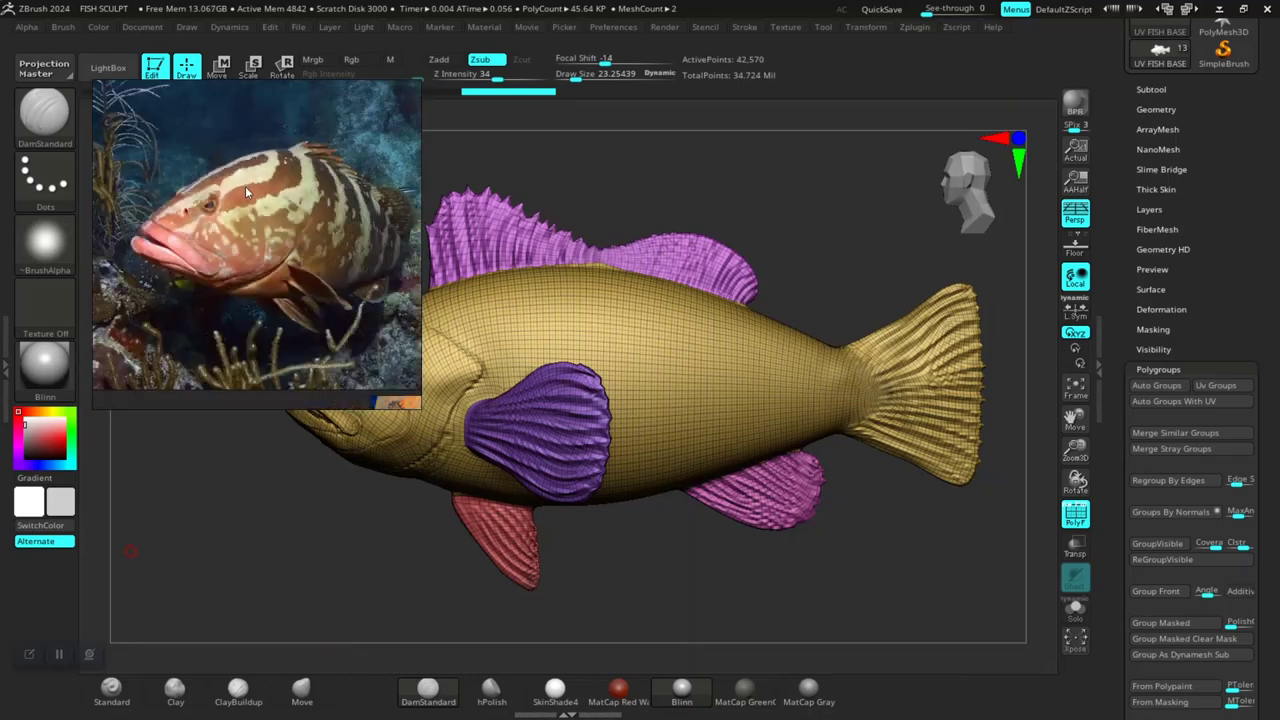
{"action": "scroll", "coordinate": [258, 215], "scroll_direction": "down", "scroll_amount": 1}
{"action": "scroll", "coordinate": [250, 234], "scroll_direction": "down", "scroll_amount": 1}
{"action": "scroll", "coordinate": [250, 240], "scroll_direction": "down", "scroll_amount": 2}
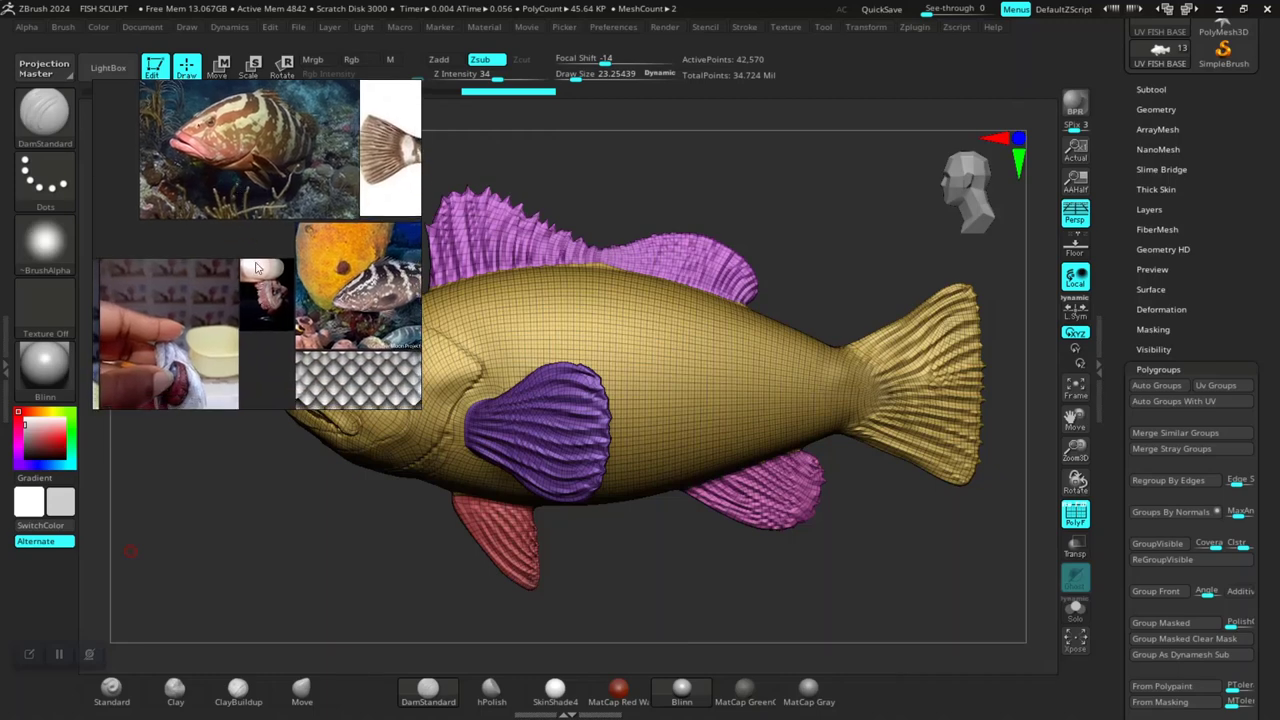
{"action": "scroll", "coordinate": [252, 250], "scroll_direction": "down", "scroll_amount": 2}
{"action": "scroll", "coordinate": [254, 258], "scroll_direction": "down", "scroll_amount": 2}
{"action": "scroll", "coordinate": [260, 250], "scroll_direction": "up", "scroll_amount": 2}
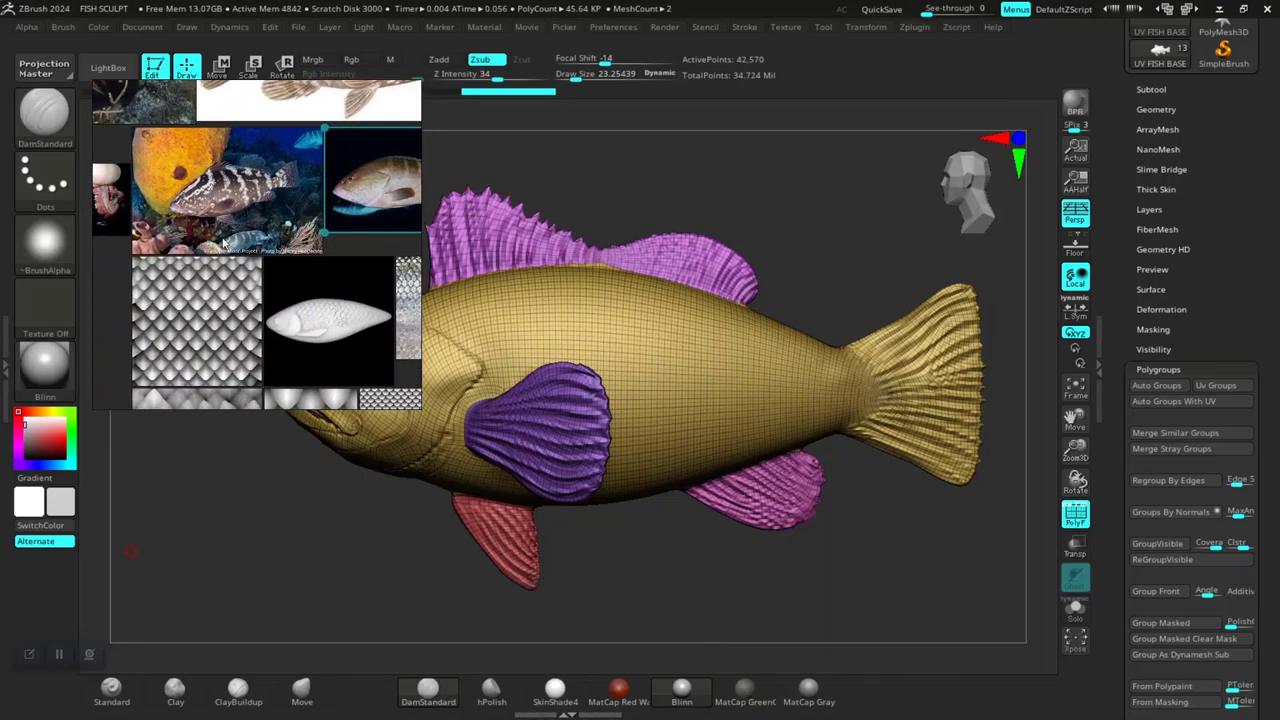
{"action": "scroll", "coordinate": [275, 235], "scroll_direction": "up", "scroll_amount": 2}
{"action": "scroll", "coordinate": [290, 215], "scroll_direction": "up", "scroll_amount": 2}
{"action": "scroll", "coordinate": [308, 195], "scroll_direction": "up", "scroll_amount": 2}
{"action": "scroll", "coordinate": [310, 195], "scroll_direction": "up", "scroll_amount": 2}
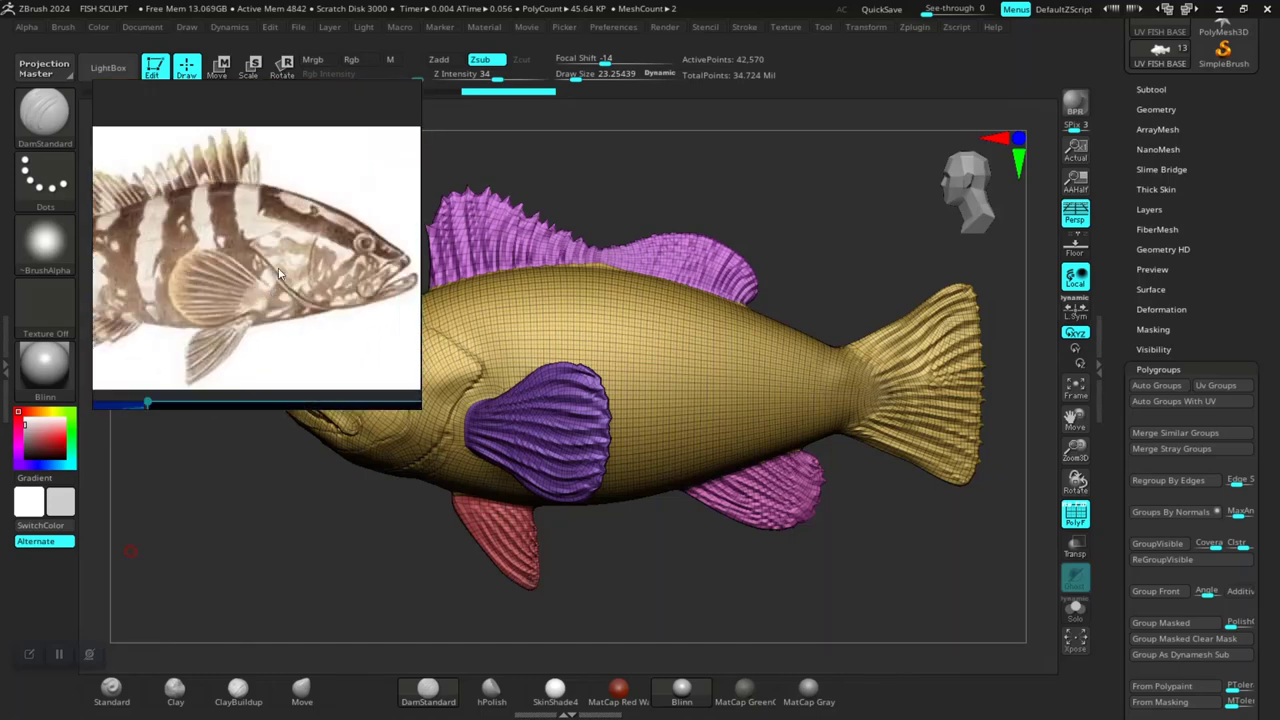
{"action": "scroll", "coordinate": [309, 225], "scroll_direction": "up", "scroll_amount": 2}
{"action": "scroll", "coordinate": [293, 250], "scroll_direction": "down", "scroll_amount": 3}
{"action": "scroll", "coordinate": [287, 270], "scroll_direction": "down", "scroll_amount": 1}
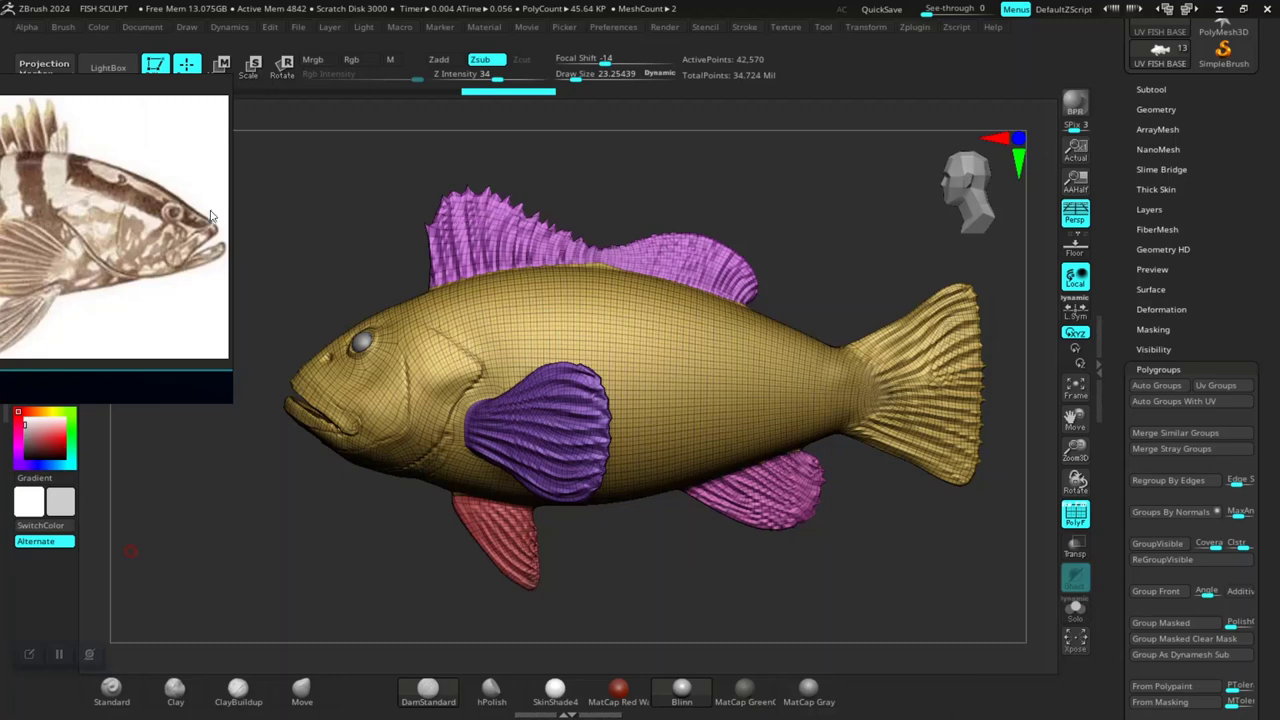
Step: Show the reference over the canvas, frame the tail close-up and move the photo left
{"action": "key", "text": "shift+z"}
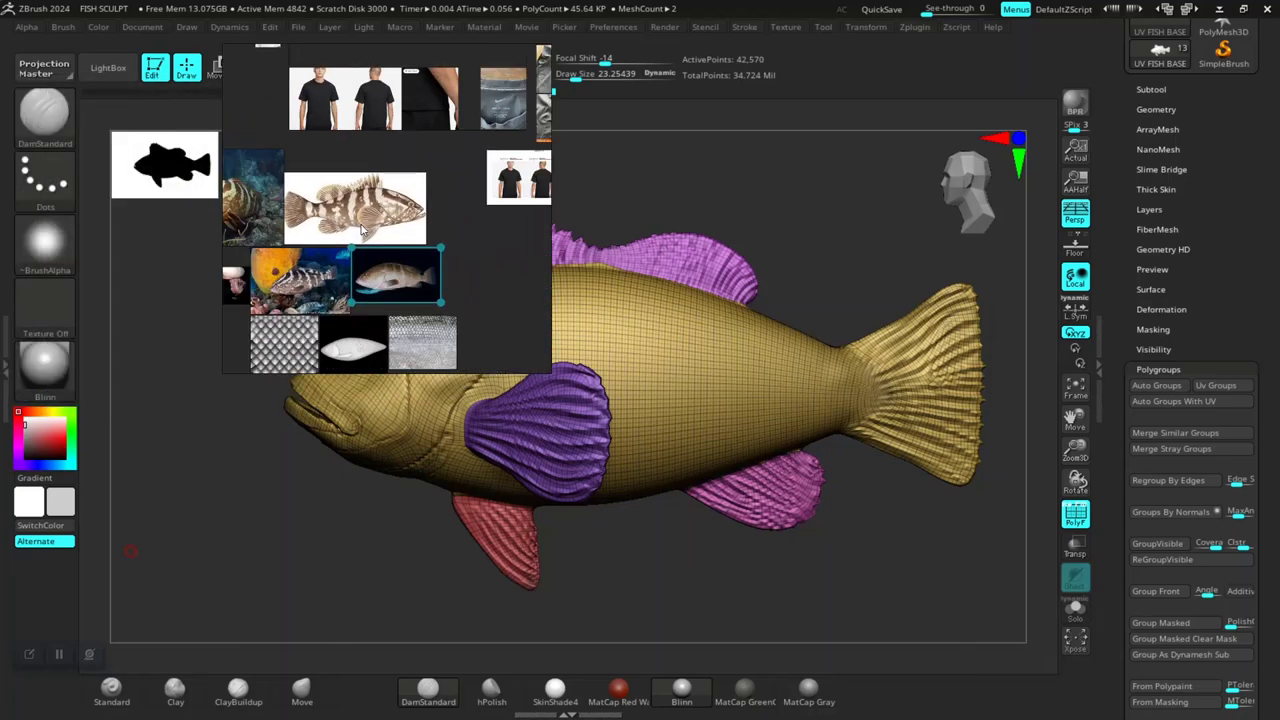
{"action": "scroll", "coordinate": [395, 270], "scroll_direction": "up", "scroll_amount": 3}
{"action": "scroll", "coordinate": [410, 149], "scroll_direction": "up", "scroll_amount": 3}
{"action": "scroll", "coordinate": [373, 188], "scroll_direction": "up", "scroll_amount": 3}
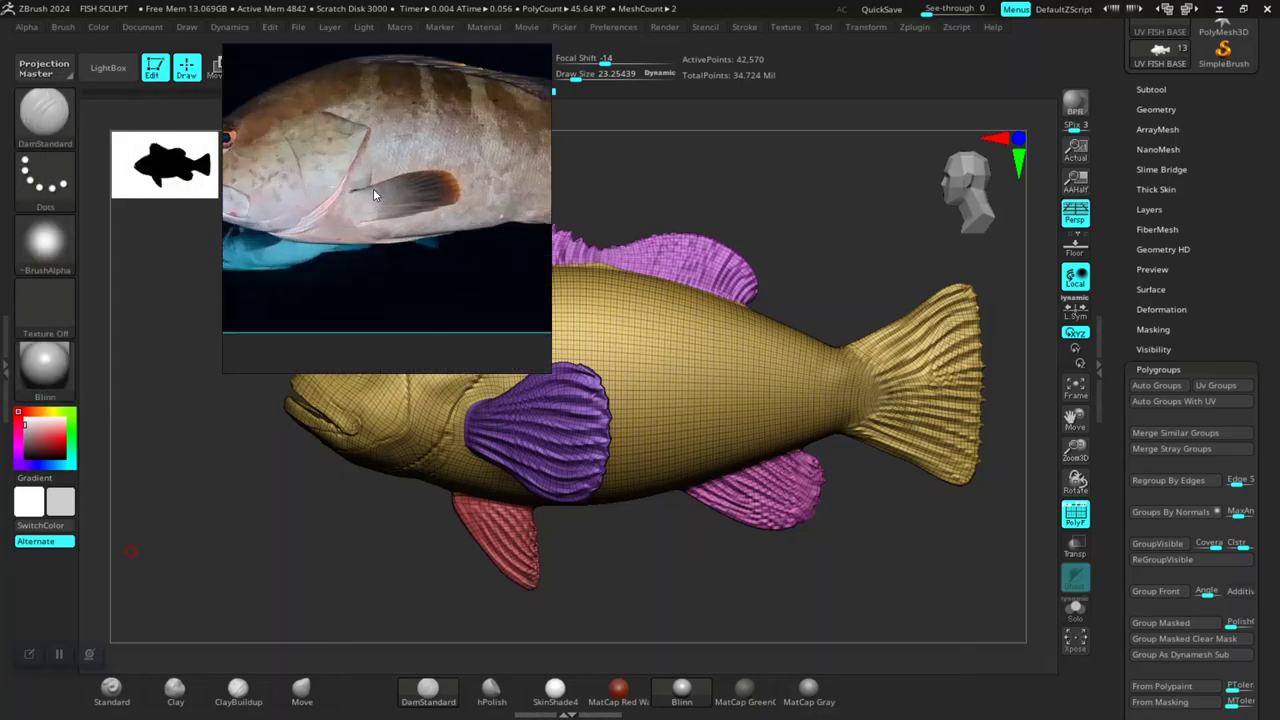
{"action": "scroll", "coordinate": [394, 208], "scroll_direction": "up", "scroll_amount": 3}
{"action": "scroll", "coordinate": [394, 208], "scroll_direction": "up", "scroll_amount": 2}
{"action": "scroll", "coordinate": [390, 240], "scroll_direction": "up", "scroll_amount": 2}
{"action": "scroll", "coordinate": [382, 280], "scroll_direction": "up", "scroll_amount": 2}
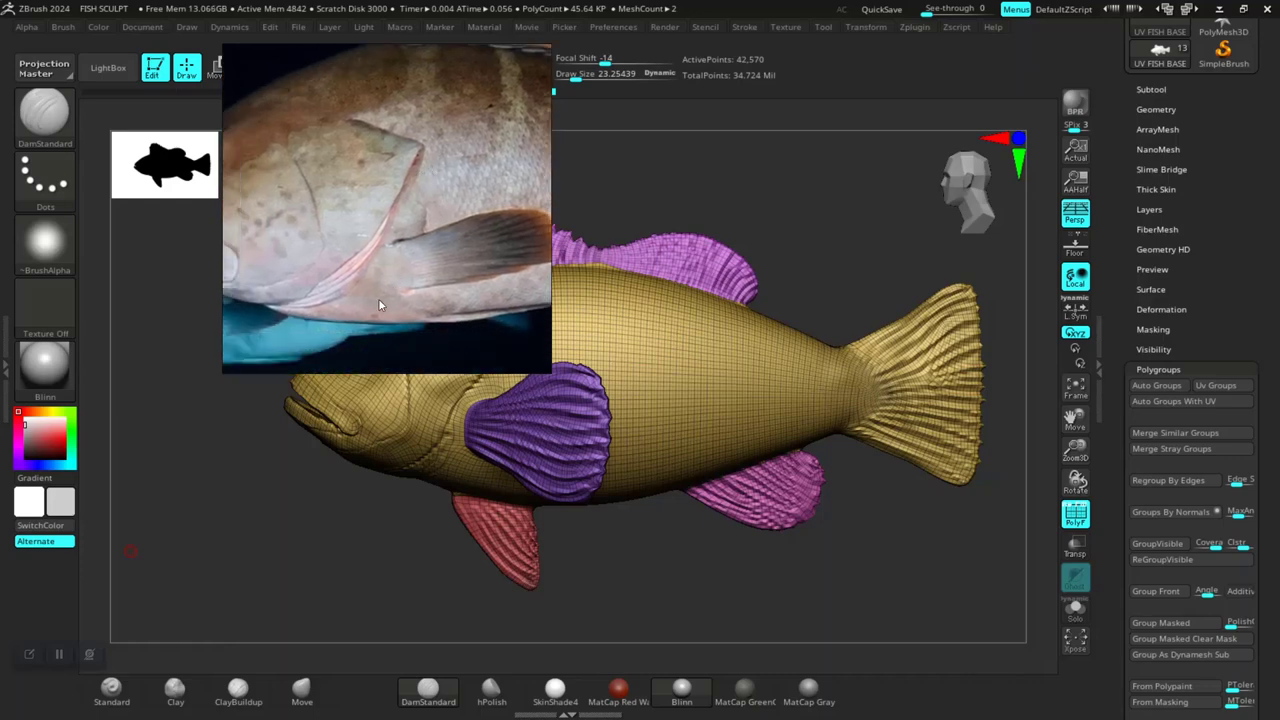
{"action": "scroll", "coordinate": [378, 303], "scroll_direction": "up", "scroll_amount": 3}
{"action": "scroll", "coordinate": [379, 290], "scroll_direction": "down", "scroll_amount": 2}
{"action": "scroll", "coordinate": [379, 290], "scroll_direction": "down", "scroll_amount": 2}
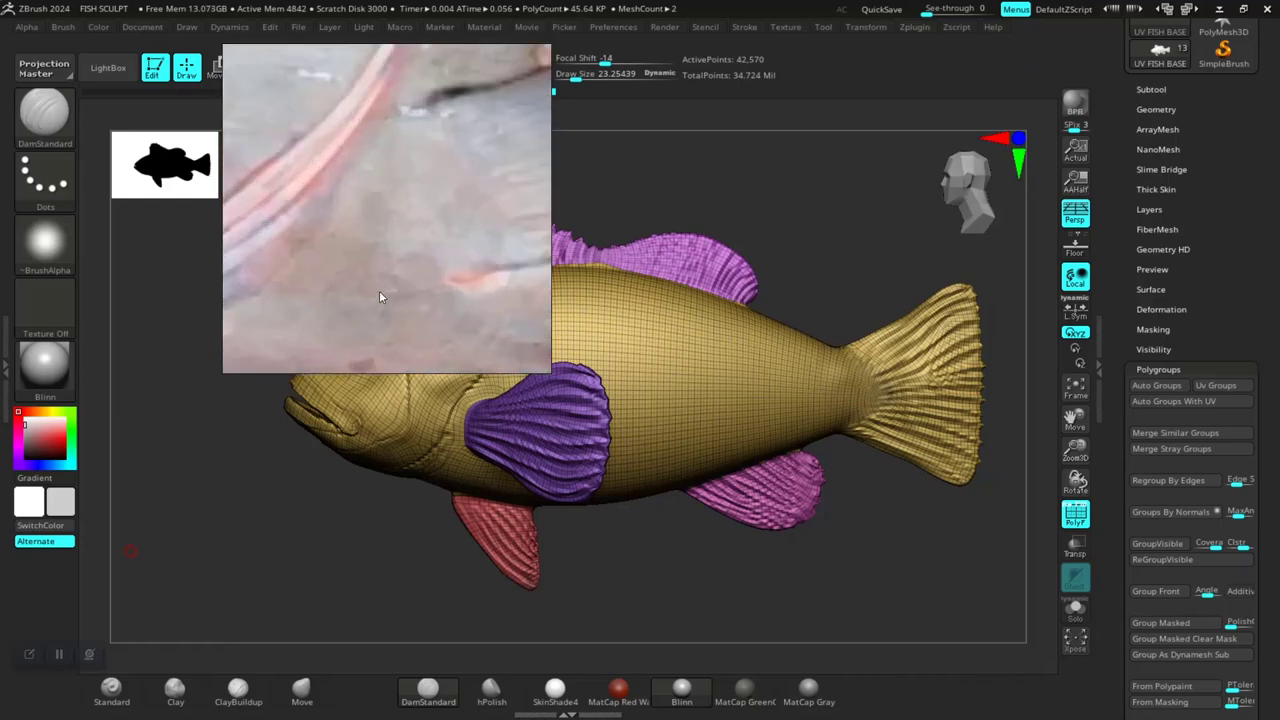
{"action": "scroll", "coordinate": [379, 290], "scroll_direction": "down", "scroll_amount": 2}
{"action": "scroll", "coordinate": [379, 290], "scroll_direction": "down", "scroll_amount": 2}
{"action": "scroll", "coordinate": [379, 290], "scroll_direction": "down", "scroll_amount": 2}
{"action": "scroll", "coordinate": [374, 240], "scroll_direction": "up", "scroll_amount": 2}
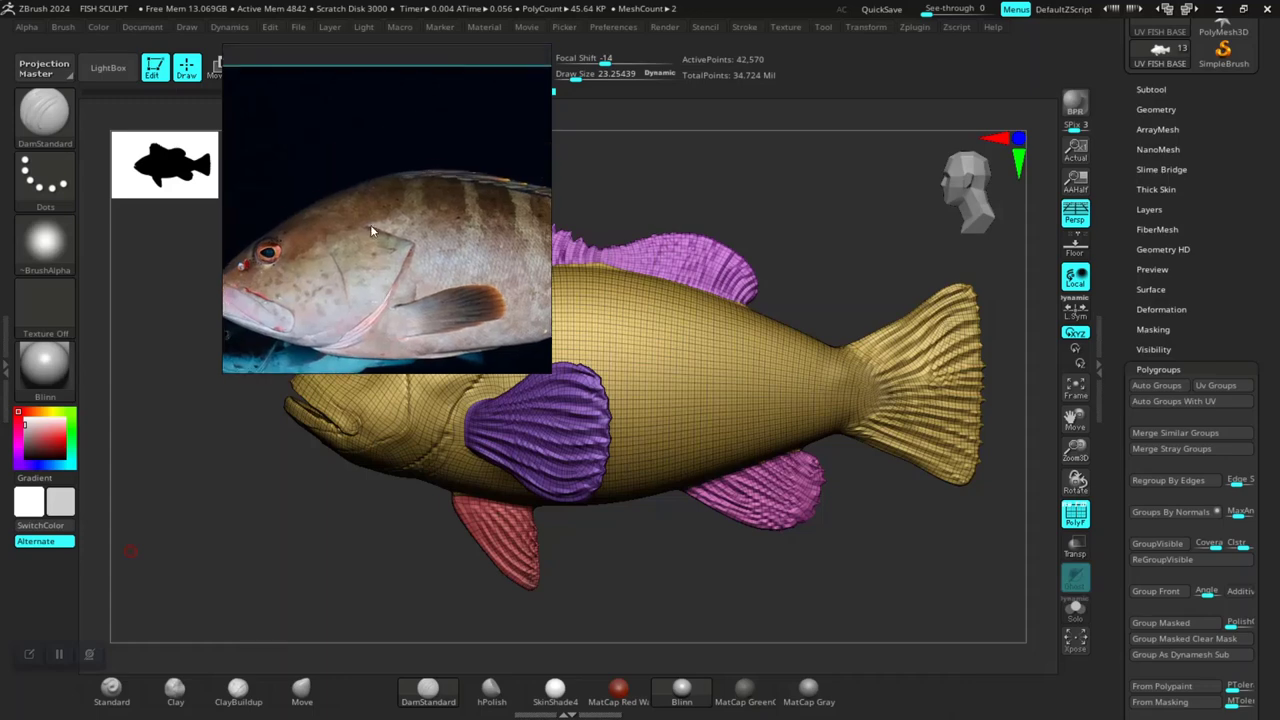
{"action": "scroll", "coordinate": [370, 224], "scroll_direction": "up", "scroll_amount": 3}
{"action": "scroll", "coordinate": [354, 219], "scroll_direction": "up", "scroll_amount": 2}
{"action": "scroll", "coordinate": [370, 221], "scroll_direction": "down", "scroll_amount": 2}
{"action": "scroll", "coordinate": [395, 218], "scroll_direction": "down", "scroll_amount": 2}
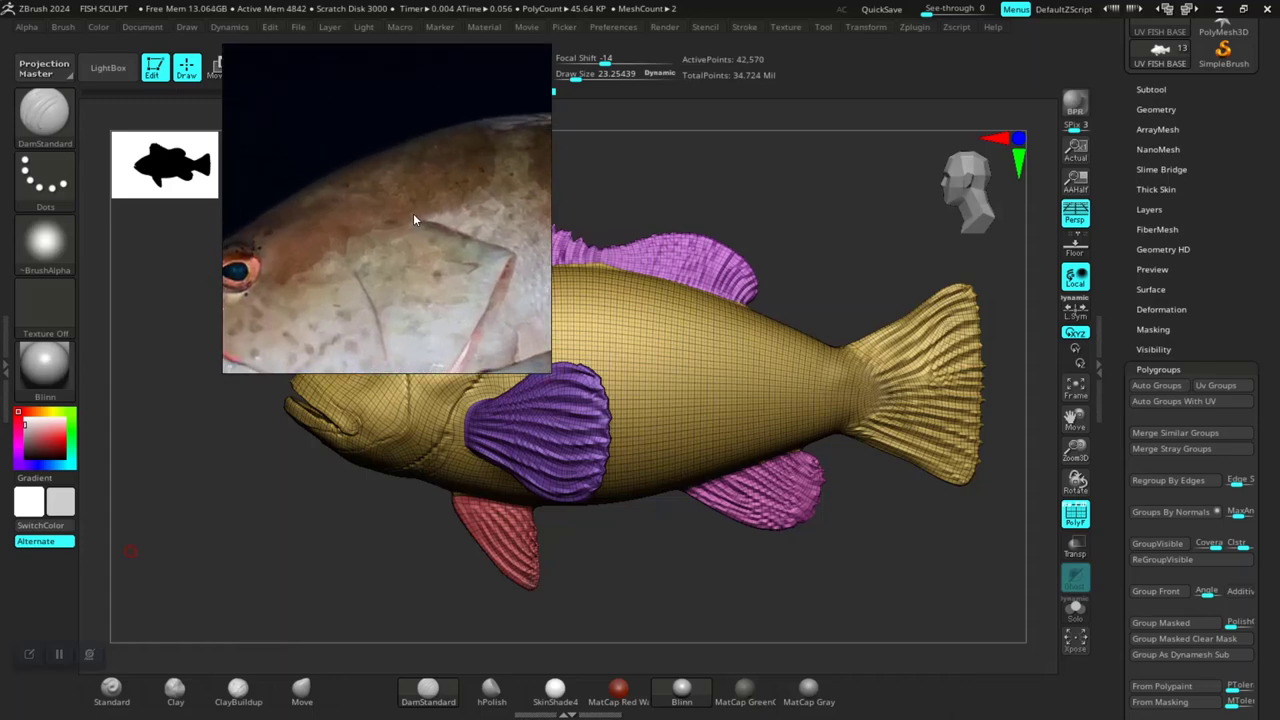
{"action": "scroll", "coordinate": [395, 212], "scroll_direction": "up", "scroll_amount": 4}
{"action": "left_click_drag", "start_coordinate": [378, 226], "coordinate": [172, 264]}
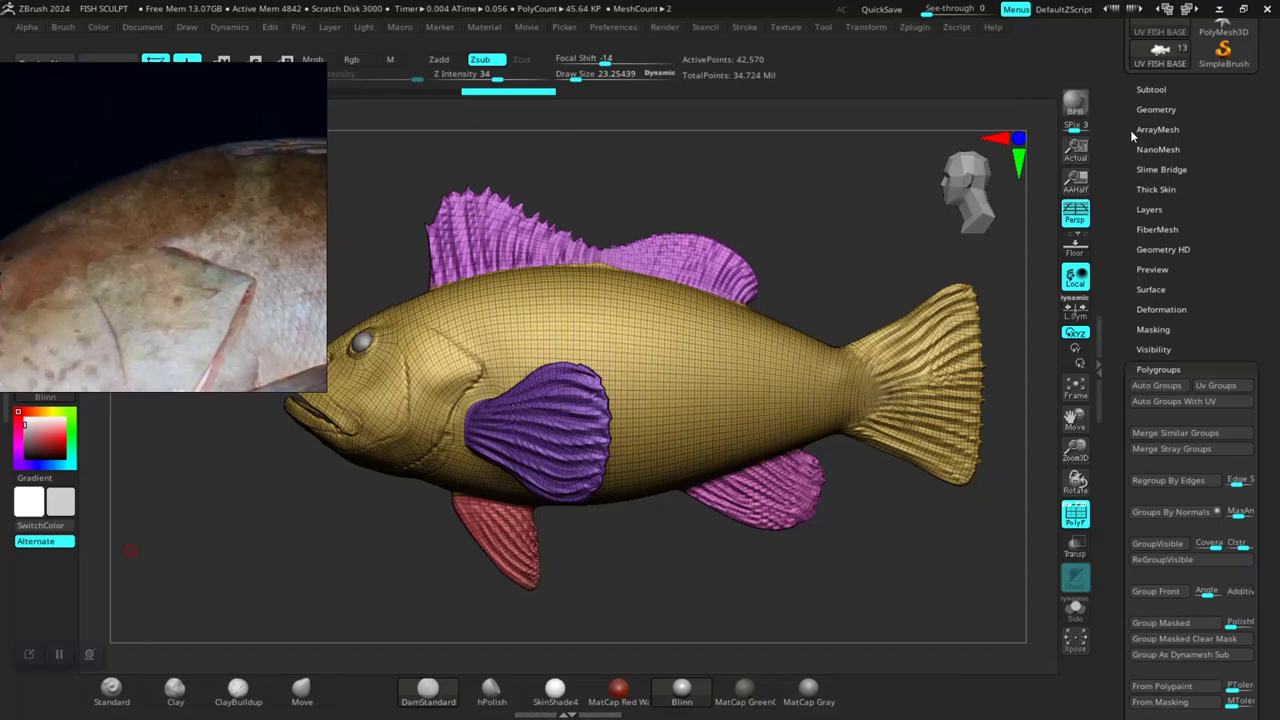
Step: Turn the fish model slightly to compare it against the tail reference
{"action": "left_click_drag", "start_coordinate": [816, 204], "coordinate": [741, 212]}
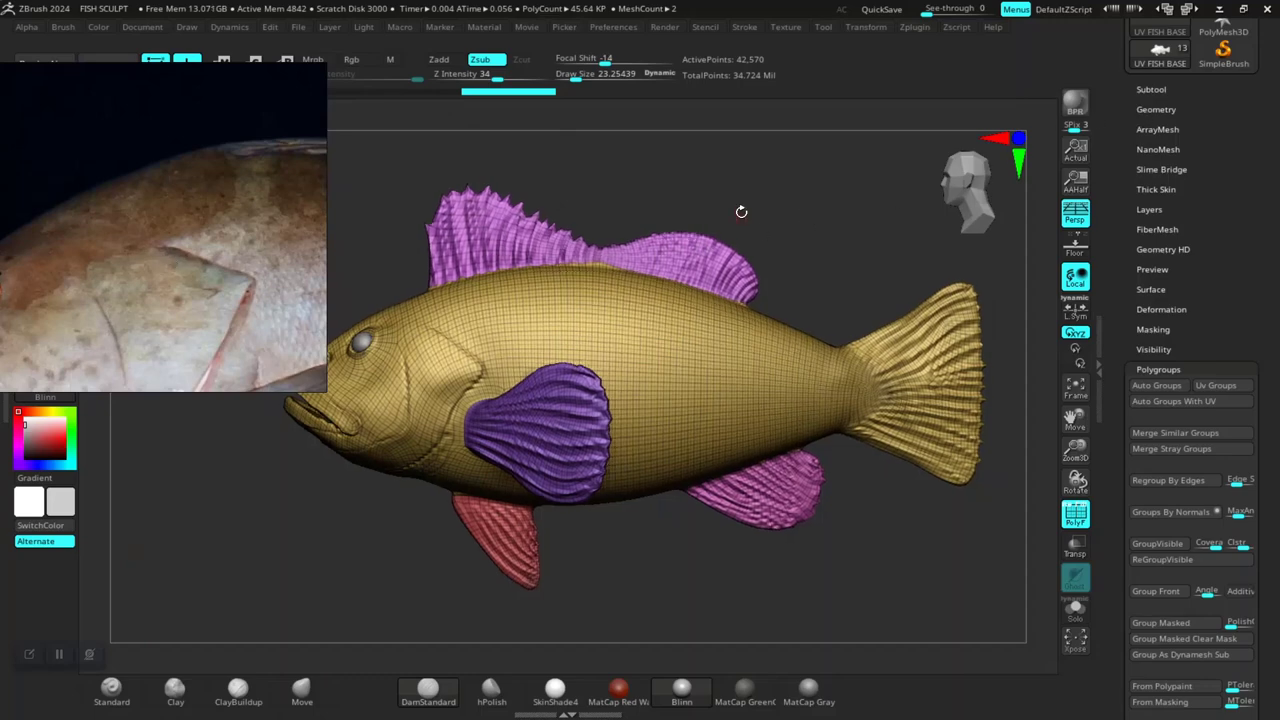
{"action": "scroll", "coordinate": [194, 220], "scroll_direction": "down", "scroll_amount": 3}
{"action": "scroll", "coordinate": [92, 221], "scroll_direction": "up", "scroll_amount": 2}
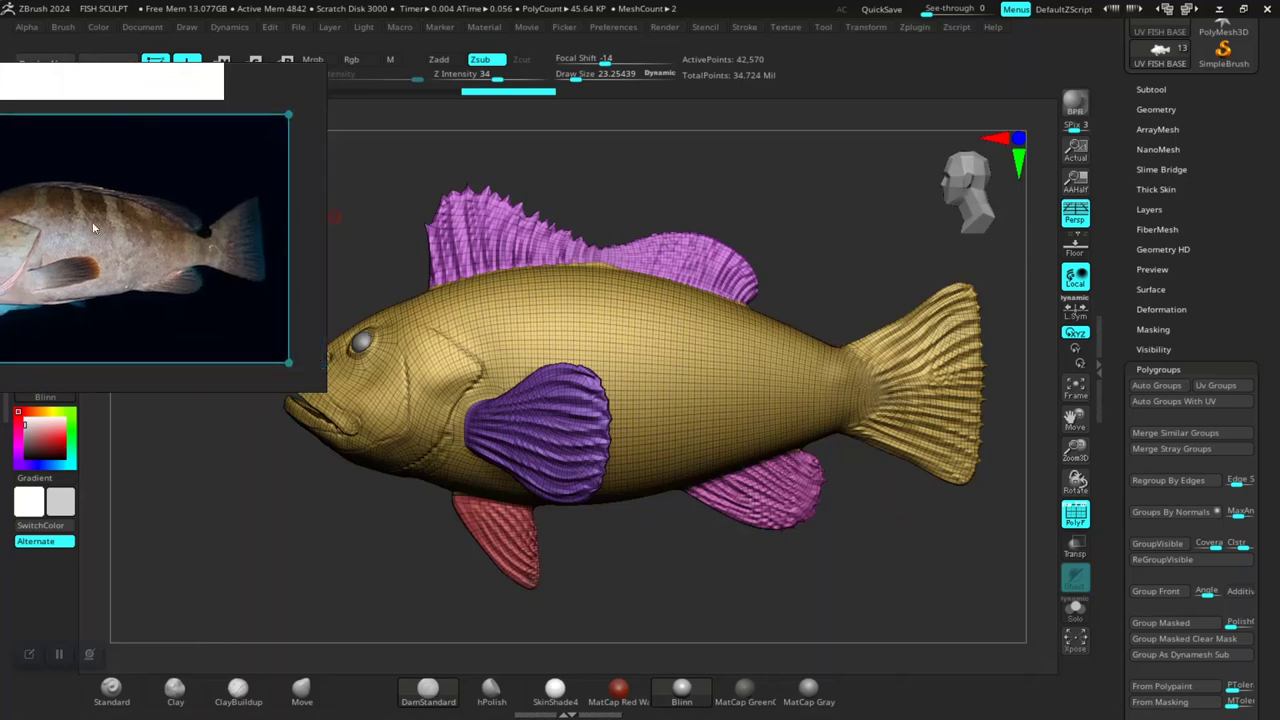
{"action": "scroll", "coordinate": [206, 239], "scroll_direction": "up", "scroll_amount": 2}
{"action": "scroll", "coordinate": [195, 232], "scroll_direction": "up", "scroll_amount": 2}
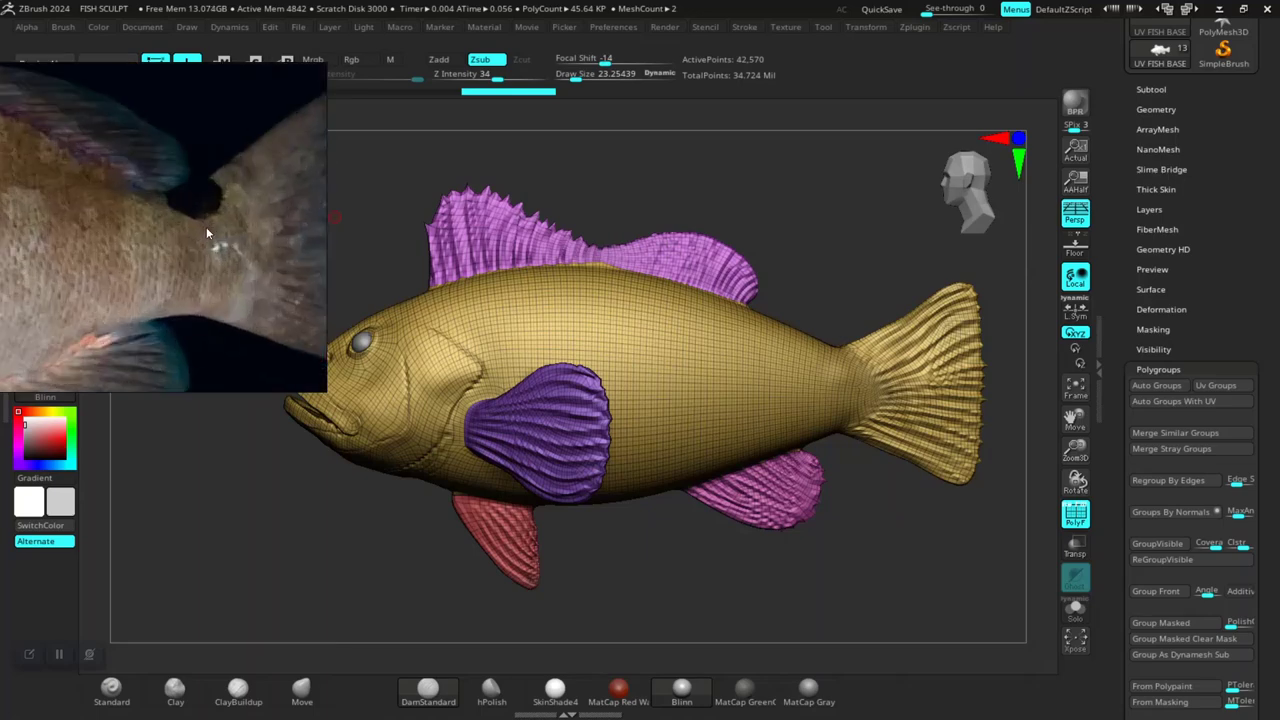
{"action": "scroll", "coordinate": [206, 227], "scroll_direction": "down", "scroll_amount": 2}
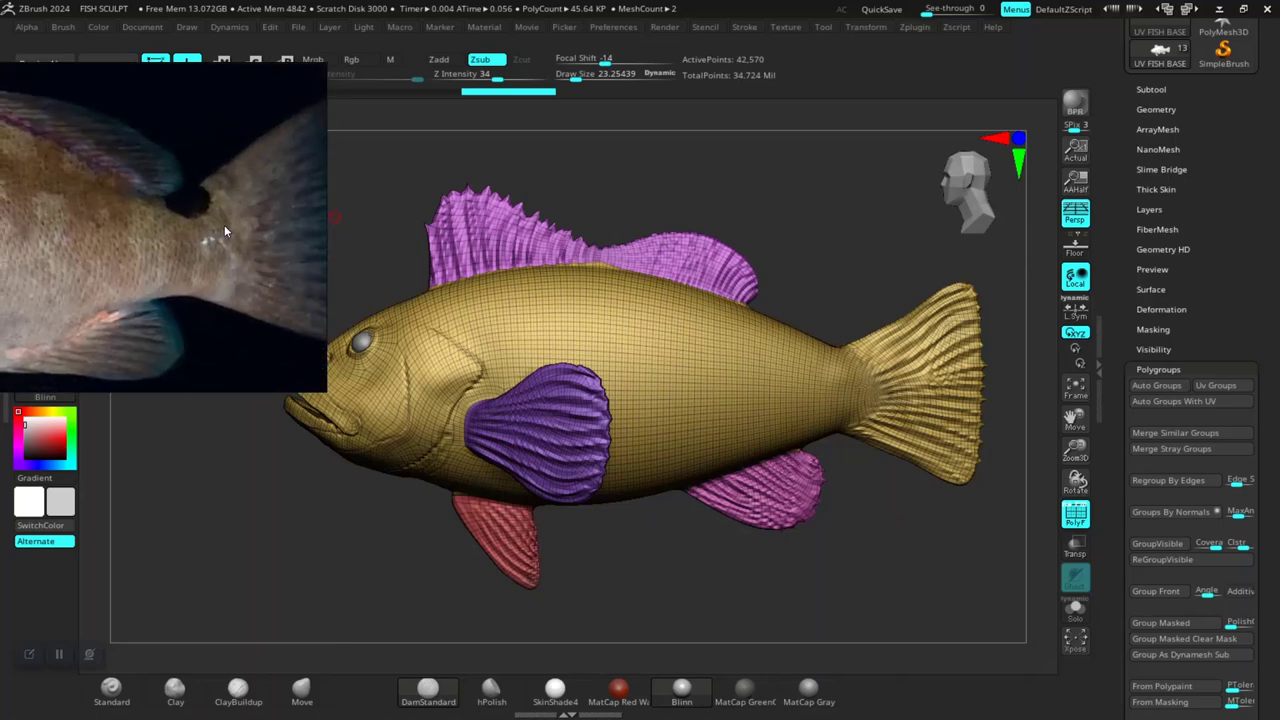
{"action": "scroll", "coordinate": [224, 225], "scroll_direction": "down", "scroll_amount": 1}
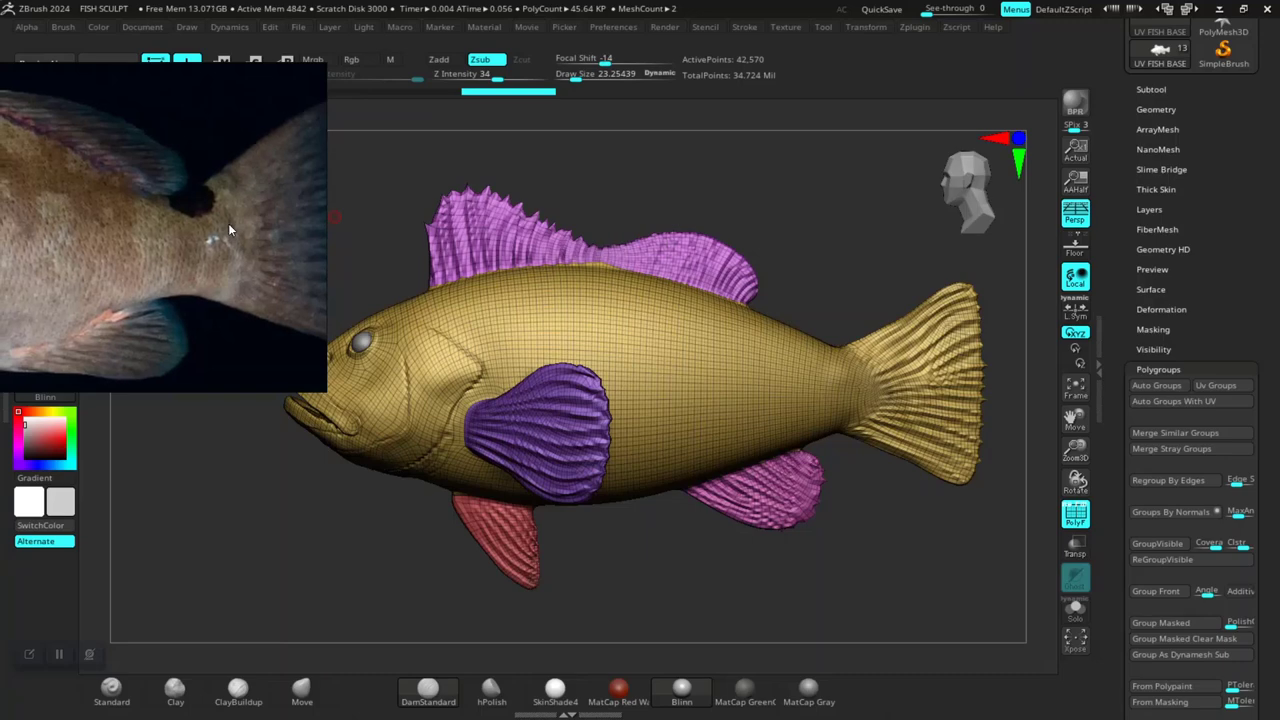
{"action": "left_click_drag", "start_coordinate": [824, 286], "coordinate": [835, 282]}
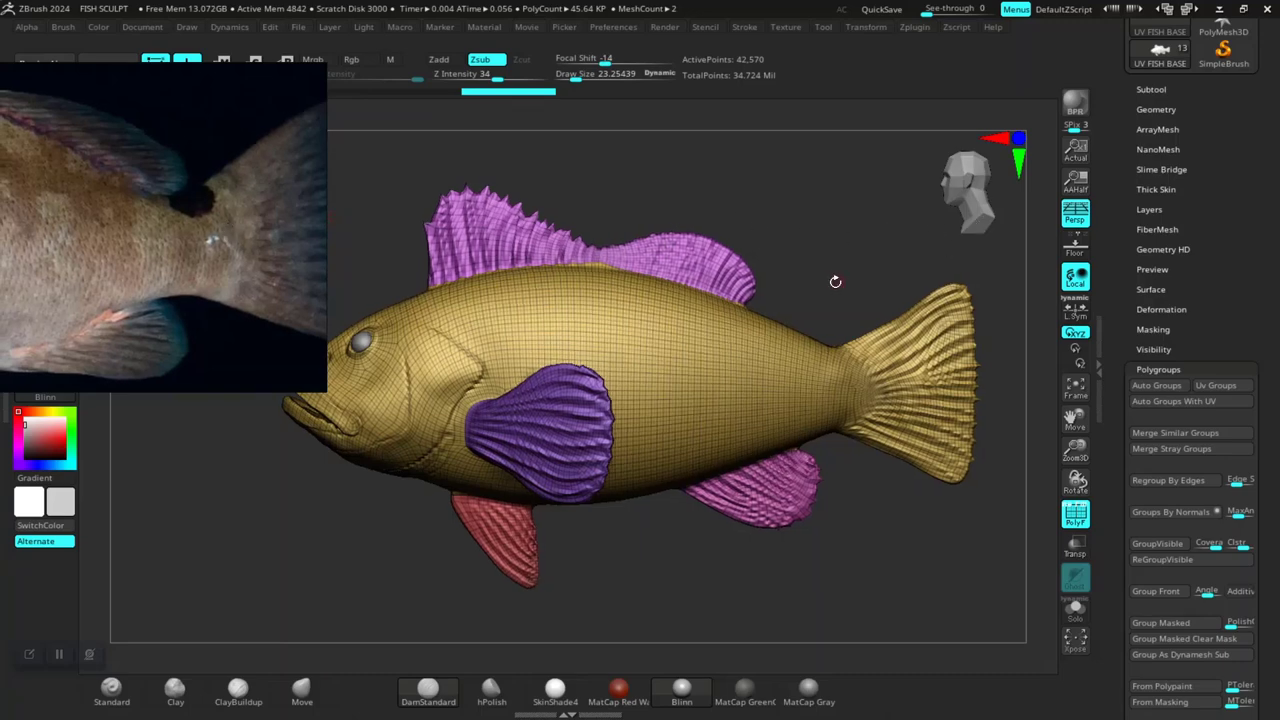
Step: Hide polygroup colours and step the fish up to its 10.9-million-point top subdivision
{"action": "key", "text": "shift+f"}
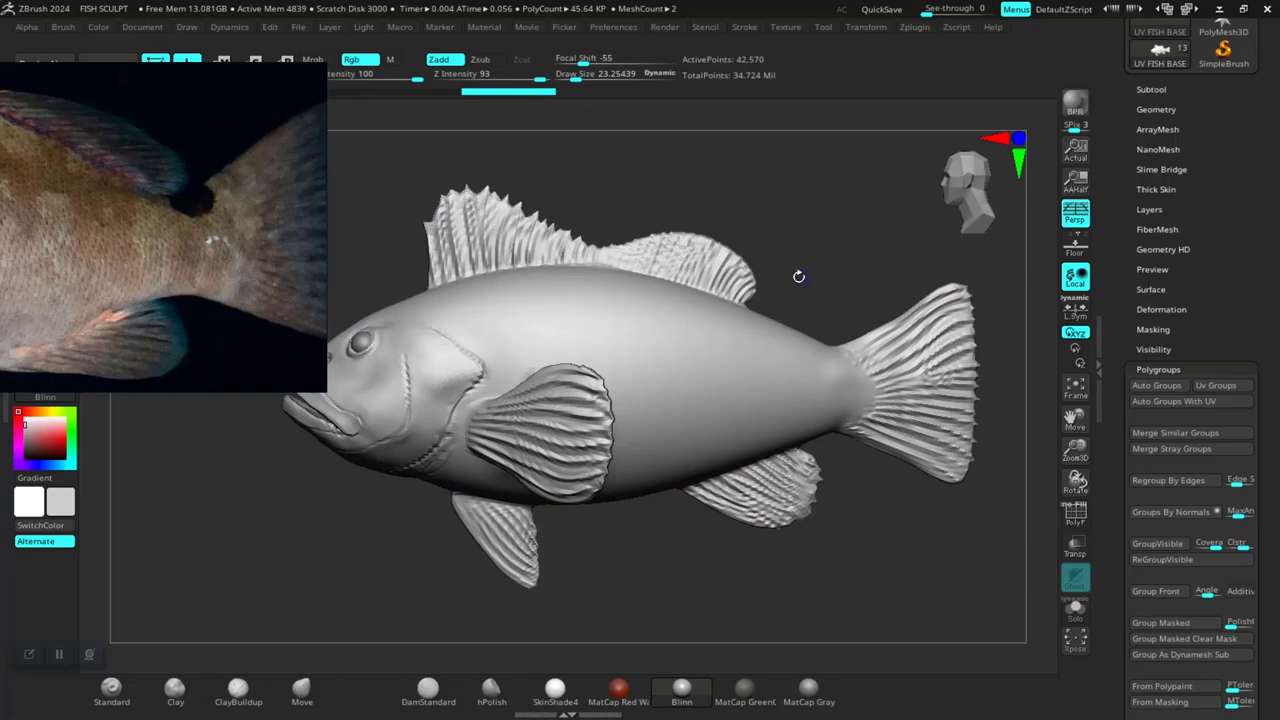
{"action": "key", "text": "shift+f"}
{"action": "key", "text": "shift+f"}
{"action": "key", "text": "ctrl+d"}
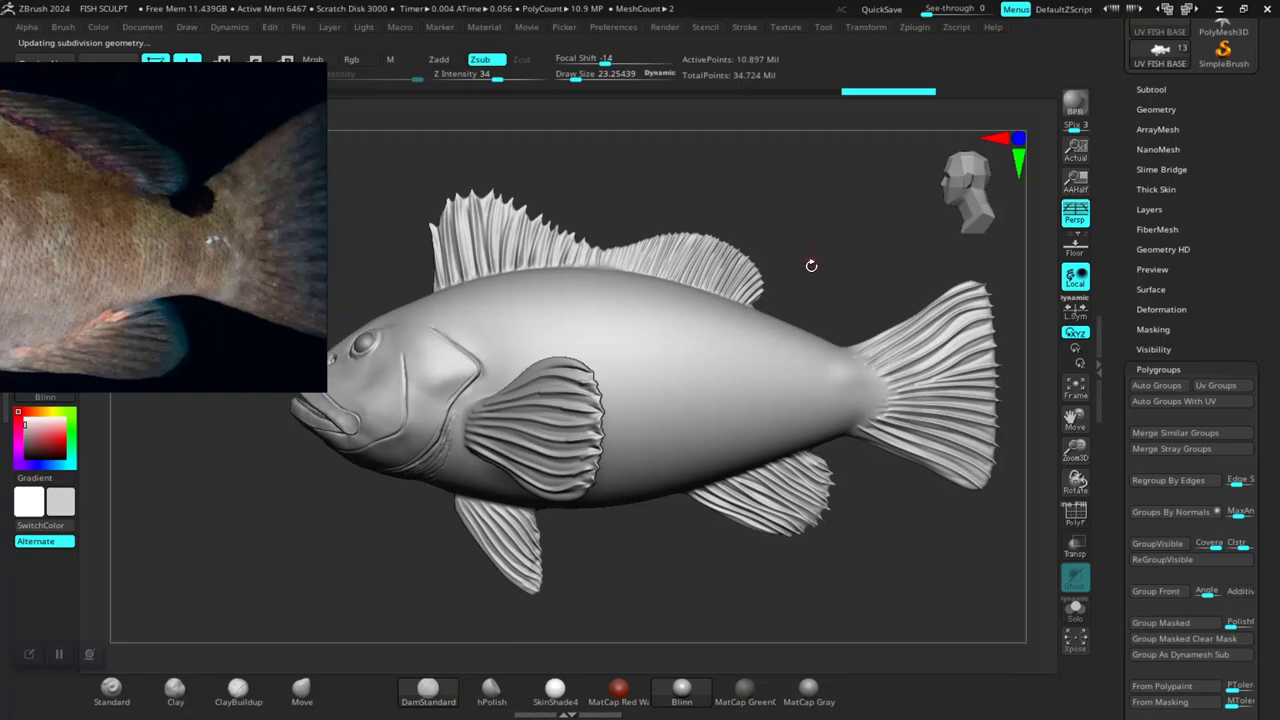
{"action": "left_click_drag", "start_coordinate": [833, 260], "coordinate": [785, 272]}
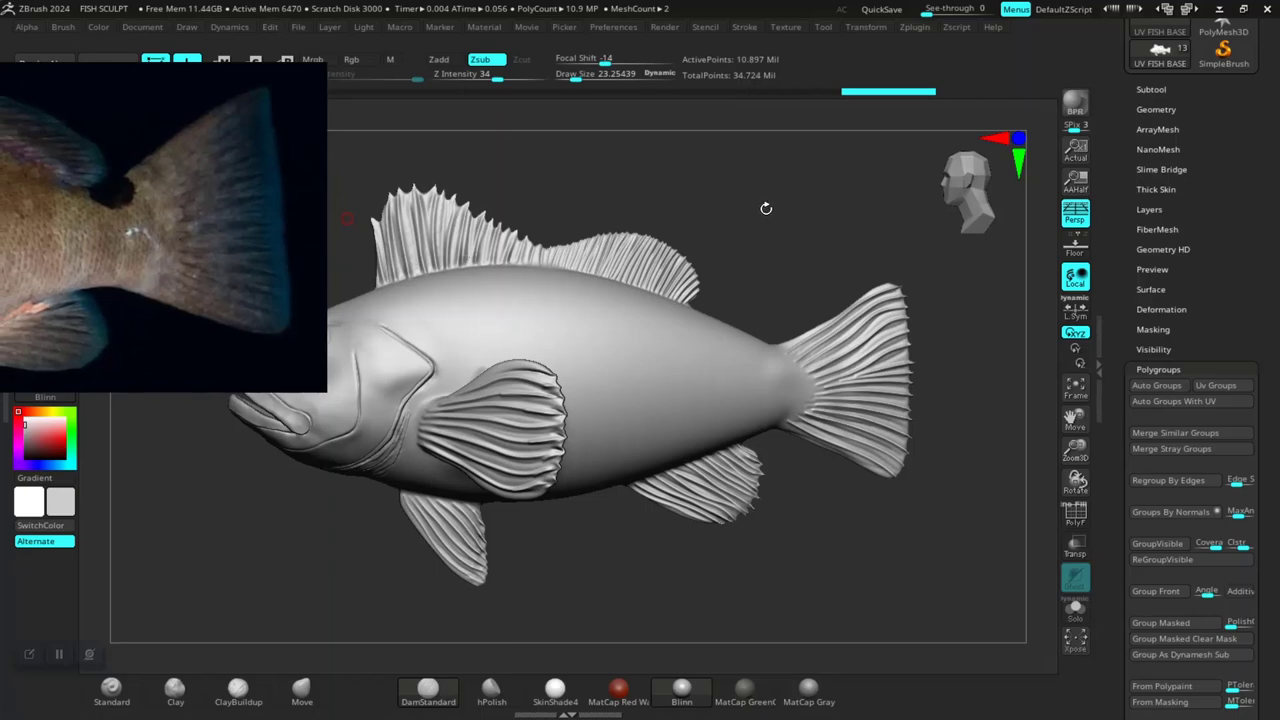
{"action": "left_click_drag", "start_coordinate": [766, 208], "coordinate": [737, 223]}
{"action": "left_click_drag", "start_coordinate": [800, 251], "coordinate": [825, 262]}
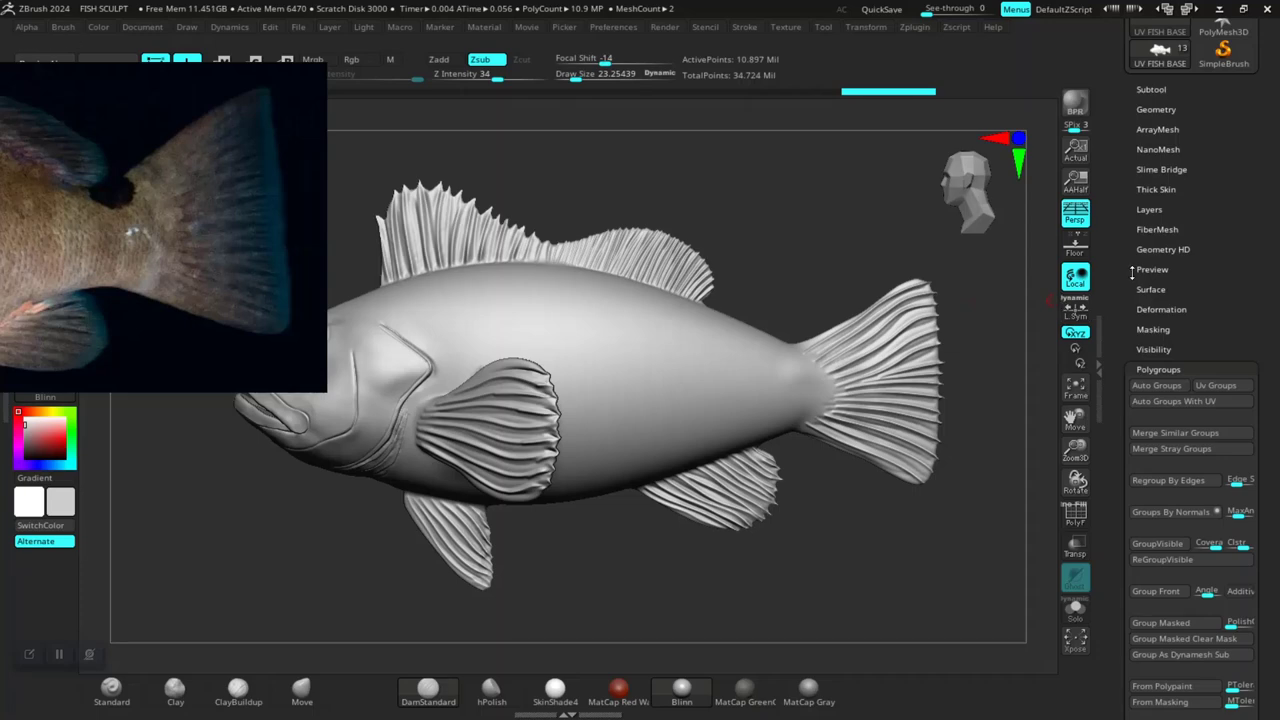
Step: Create a new sculpt layer named SCALES 1 in Tool > Layers
{"action": "left_click", "coordinate": [1150, 209]}
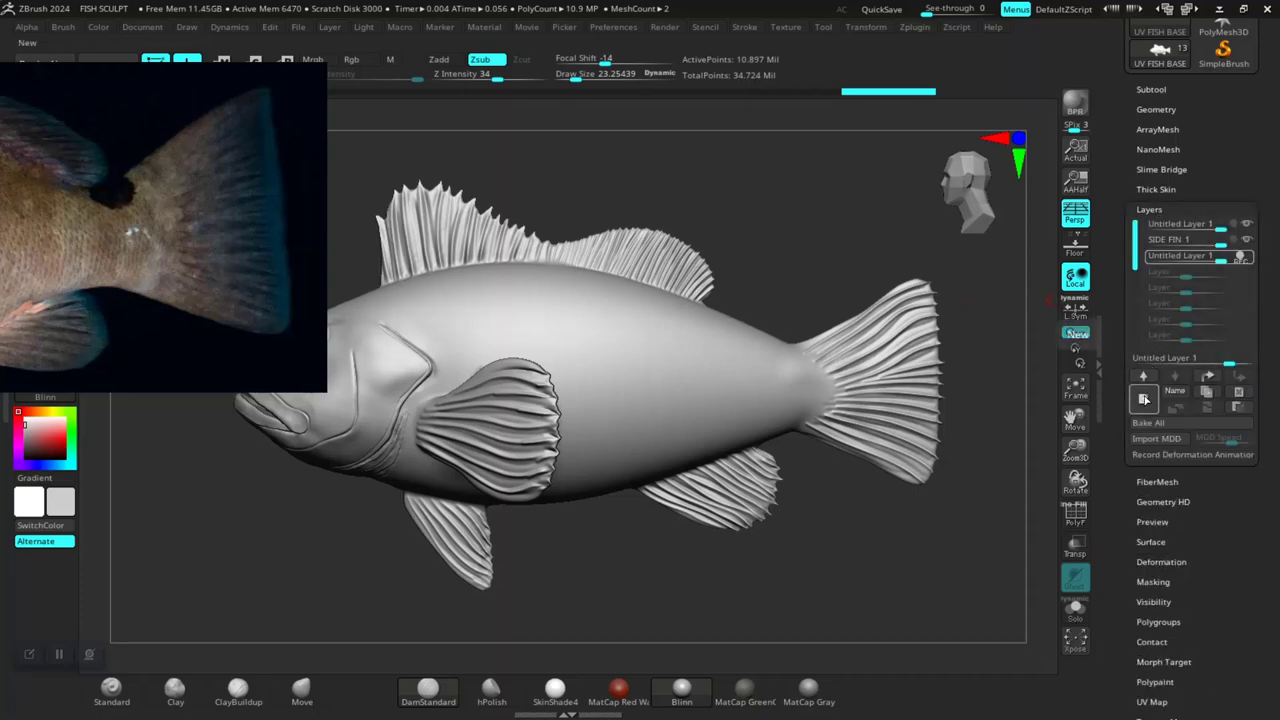
{"action": "left_click", "coordinate": [1175, 391]}
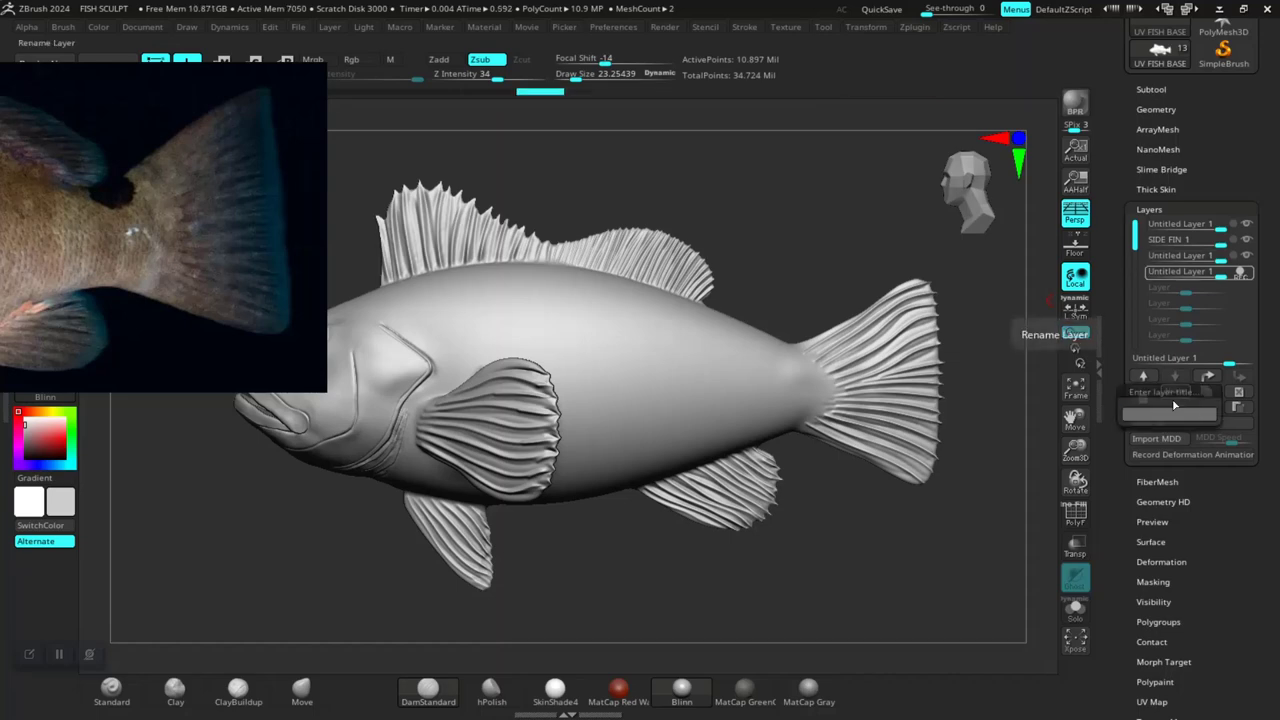
{"action": "type", "text": "SCALE"}
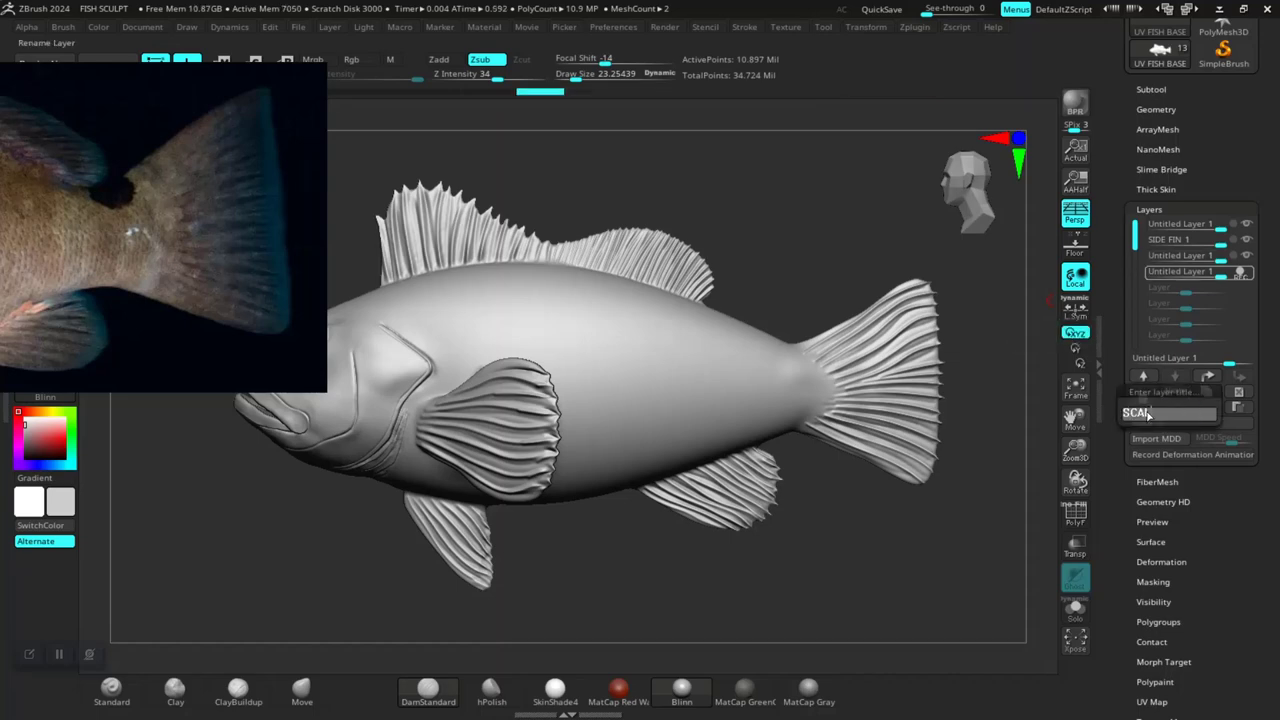
{"action": "type", "text": "S"}
{"action": "key", "text": "Return"}
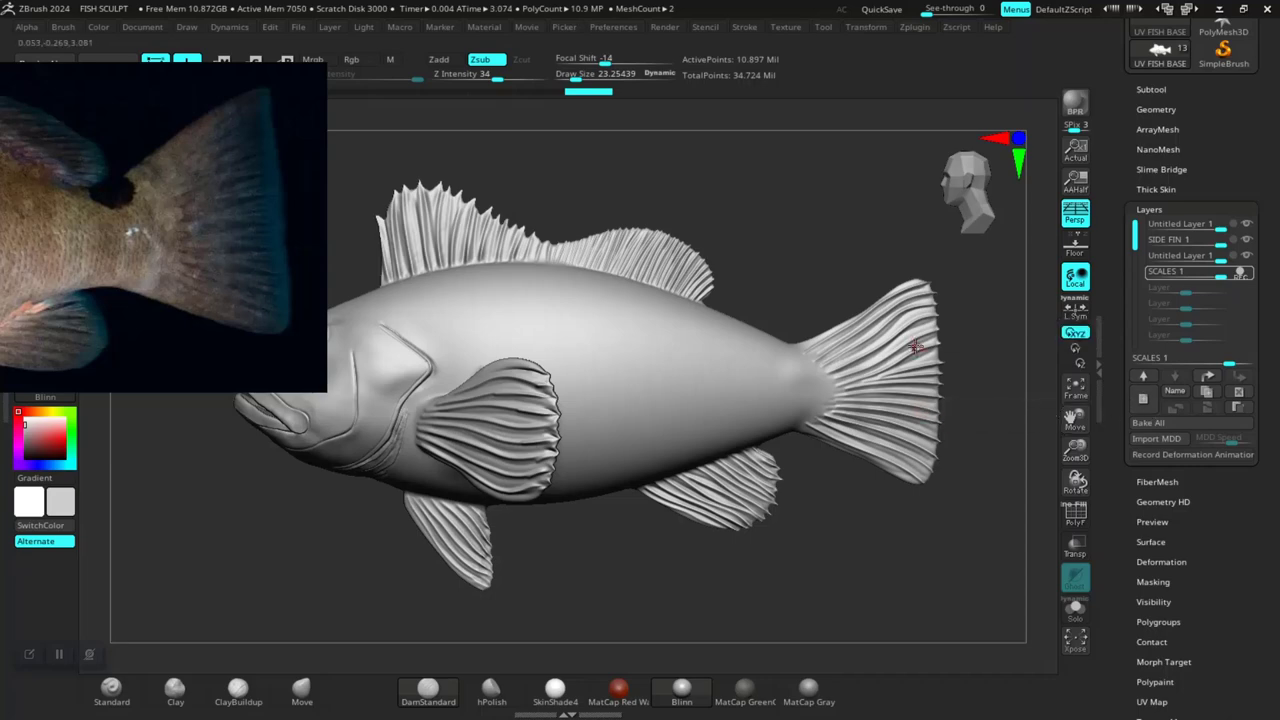
Step: Turn the fish to a three-quarter front view and briefly check its polygroups
{"action": "mouse_move", "coordinate": [905, 447]}
{"action": "right_mouse_down"}
{"action": "mouse_move", "coordinate": [854, 264]}
{"action": "mouse_move", "coordinate": [791, 346]}
{"action": "right_mouse_up"}
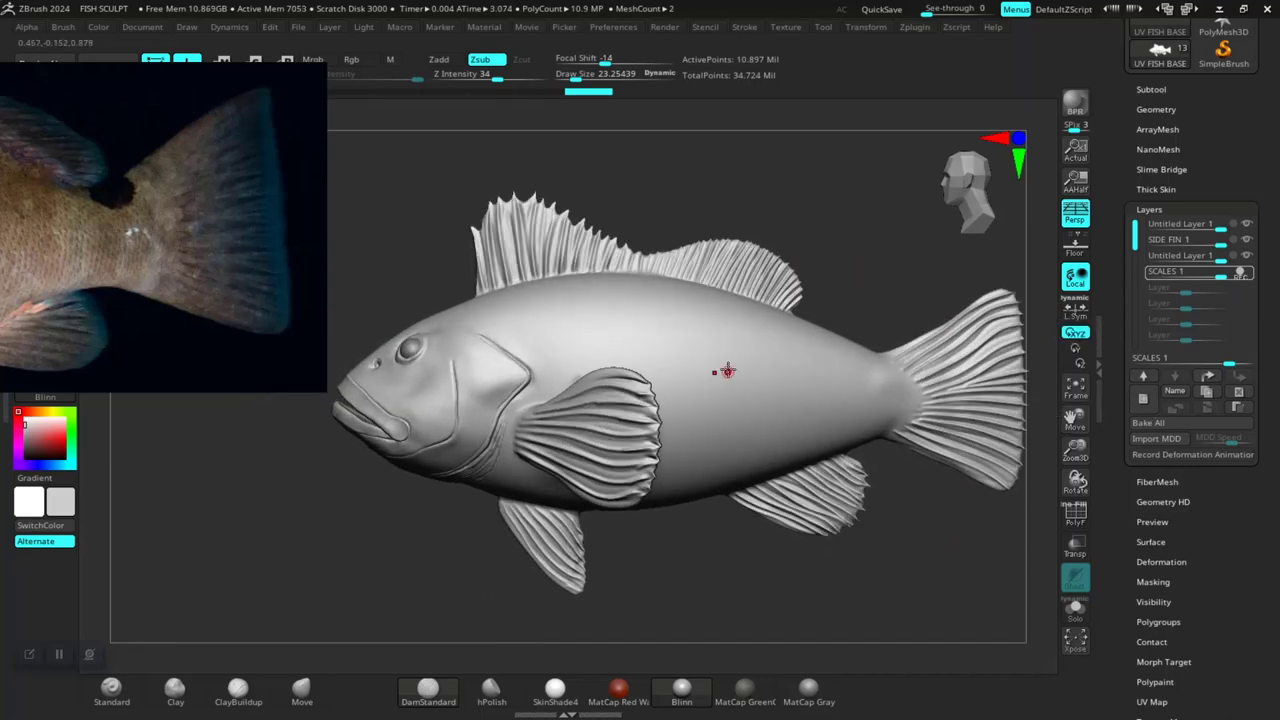
{"action": "key", "text": "shift+f"}
{"action": "key", "text": "shift+f"}
{"action": "key", "text": "shift+f"}
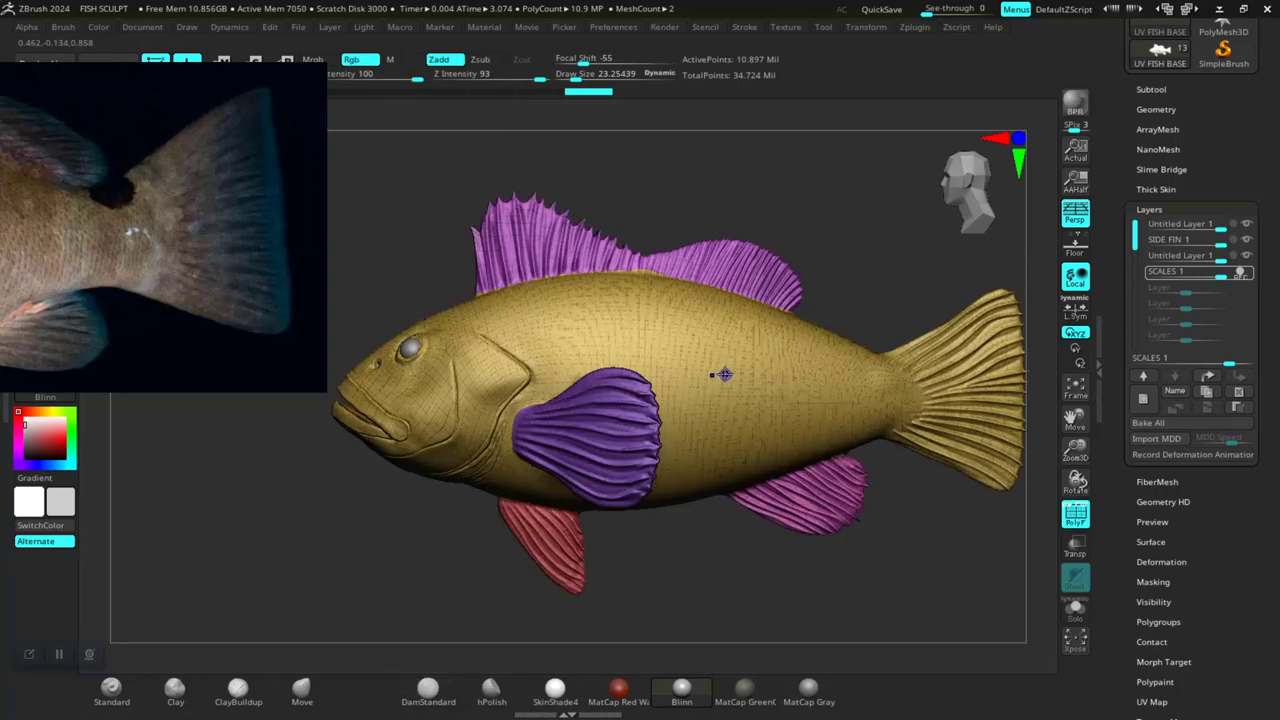
{"action": "key", "text": "shift+f"}
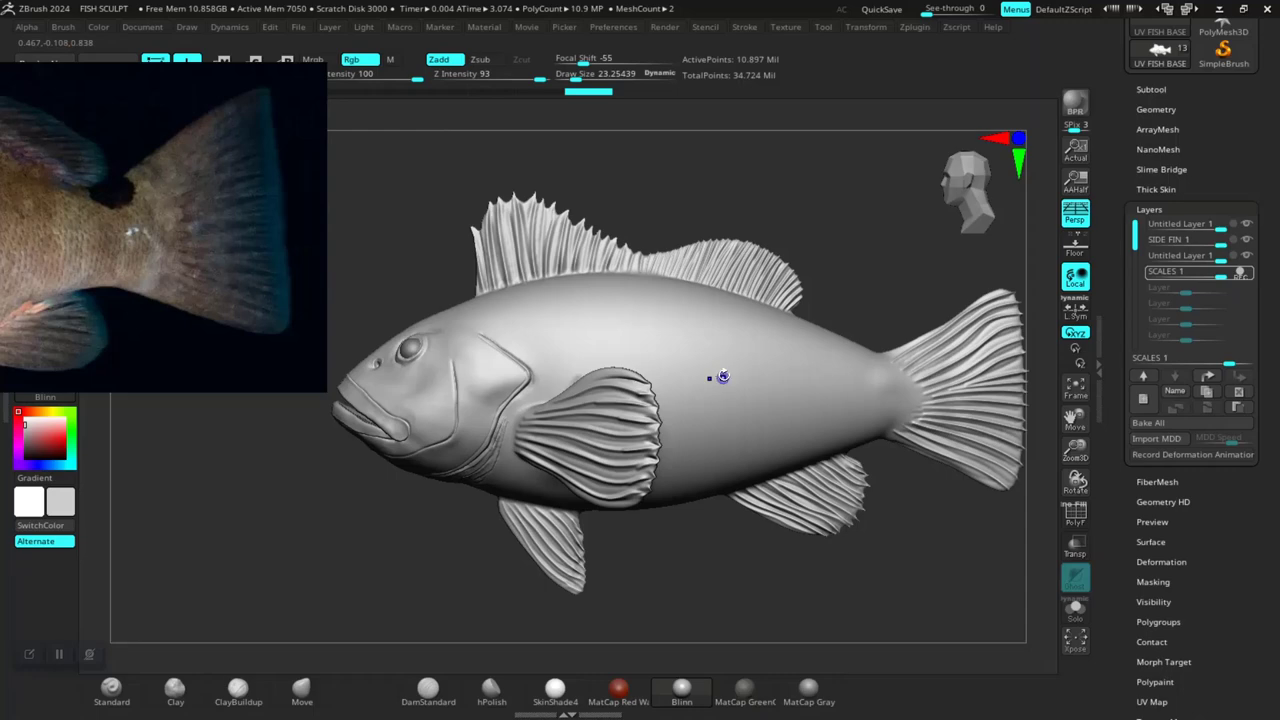
Step: Drop the fish to its lowest subdivision and test hiding the fins and the body
{"action": "key", "text": "shift+d"}
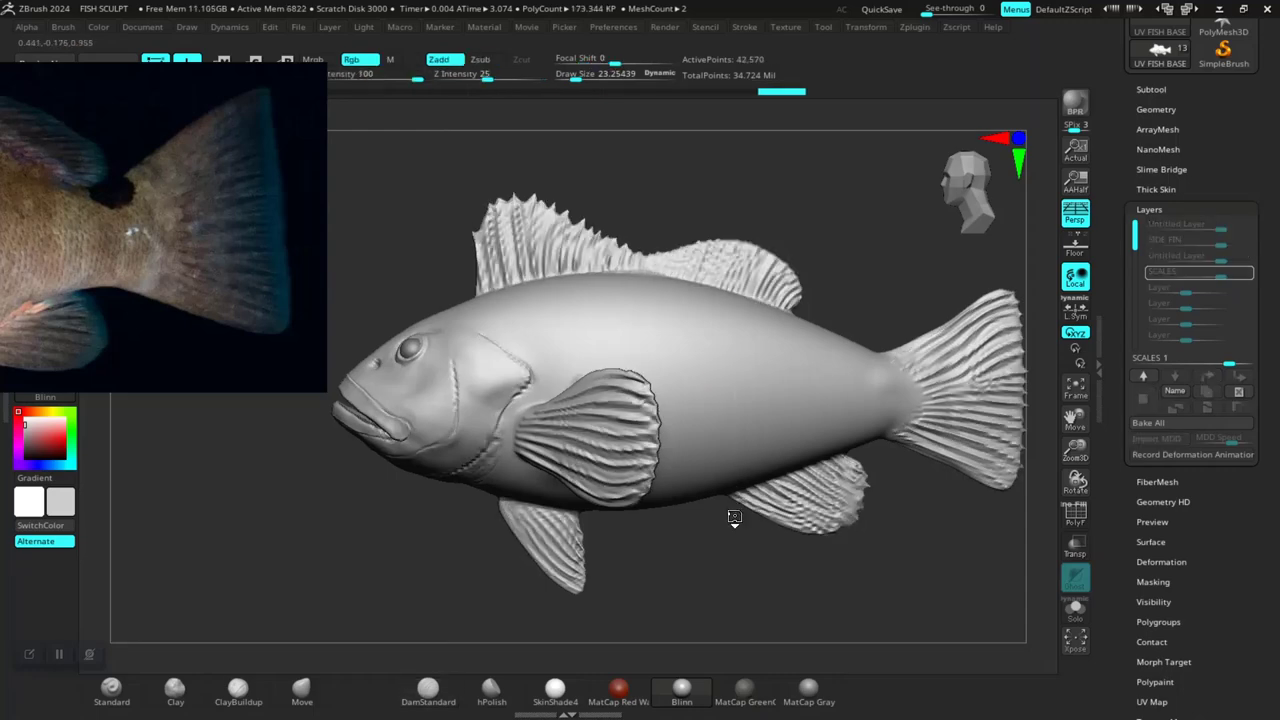
{"action": "left_click", "coordinate": [714, 365], "text": "ctrl+shift"}
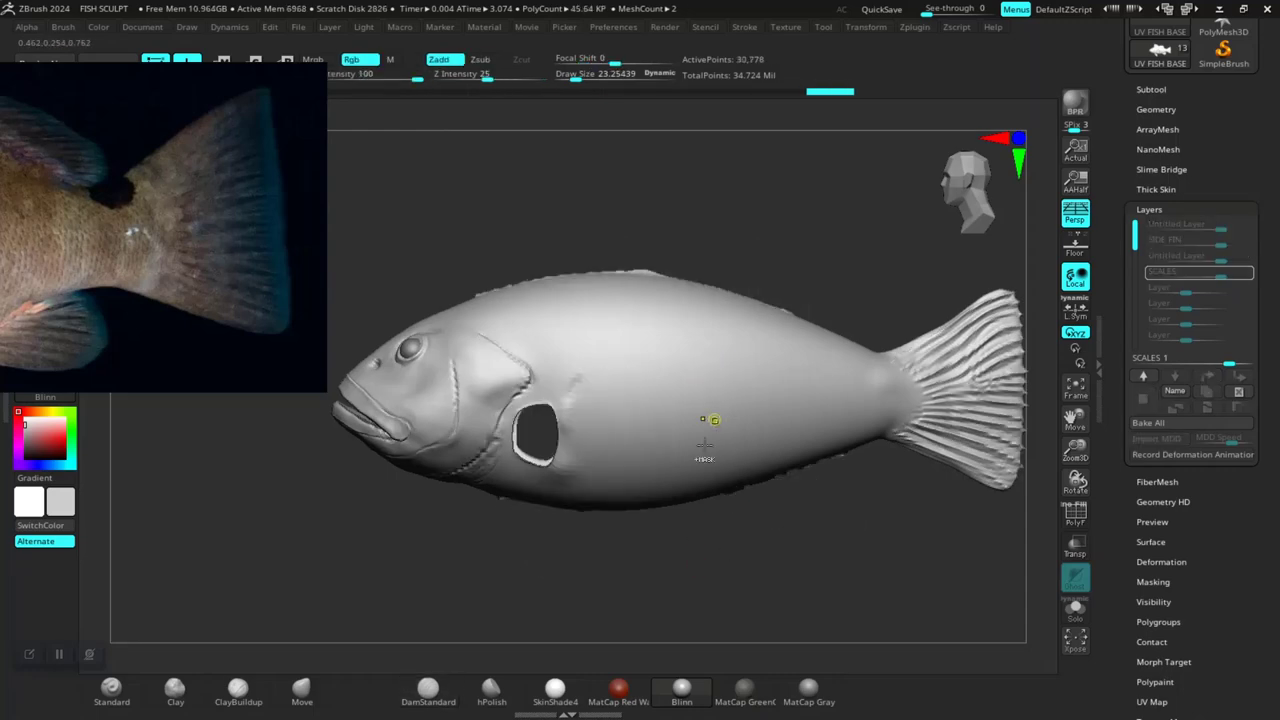
{"action": "mouse_move", "coordinate": [690, 530]}
{"action": "left_mouse_down"}
{"action": "mouse_move", "coordinate": [683, 563]}
{"action": "mouse_move", "coordinate": [677, 537]}
{"action": "left_mouse_up"}
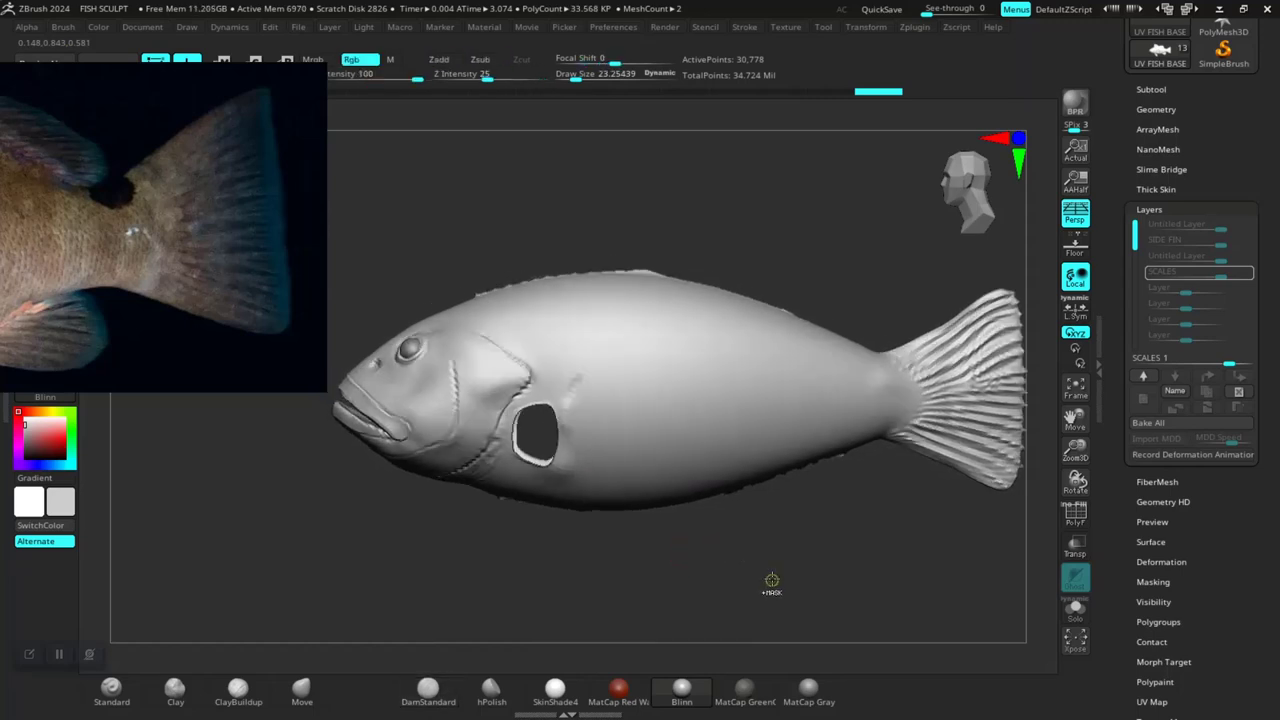
{"action": "left_click", "coordinate": [768, 546], "text": "ctrl+shift"}
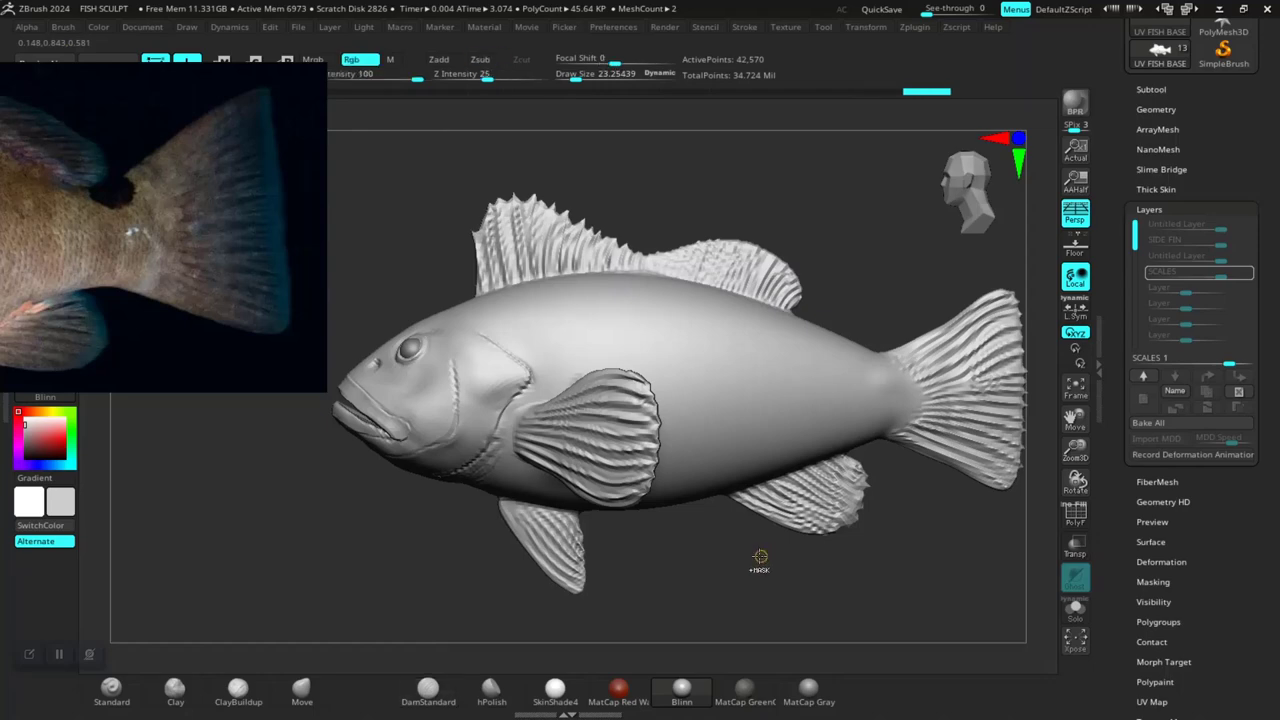
{"action": "key", "text": "ctrl+z"}
{"action": "left_click_drag", "start_coordinate": [749, 549], "coordinate": [786, 591], "text": "ctrl+shift"}
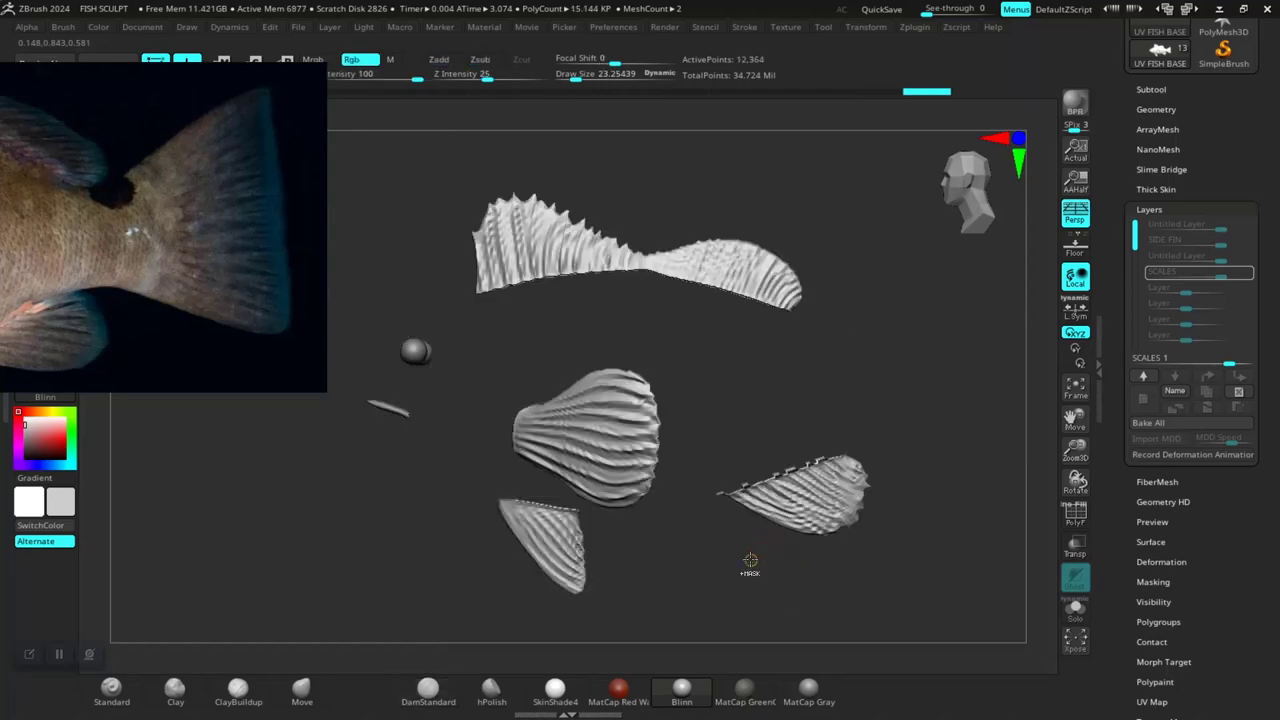
{"action": "left_click", "coordinate": [880, 375], "text": "ctrl+shift"}
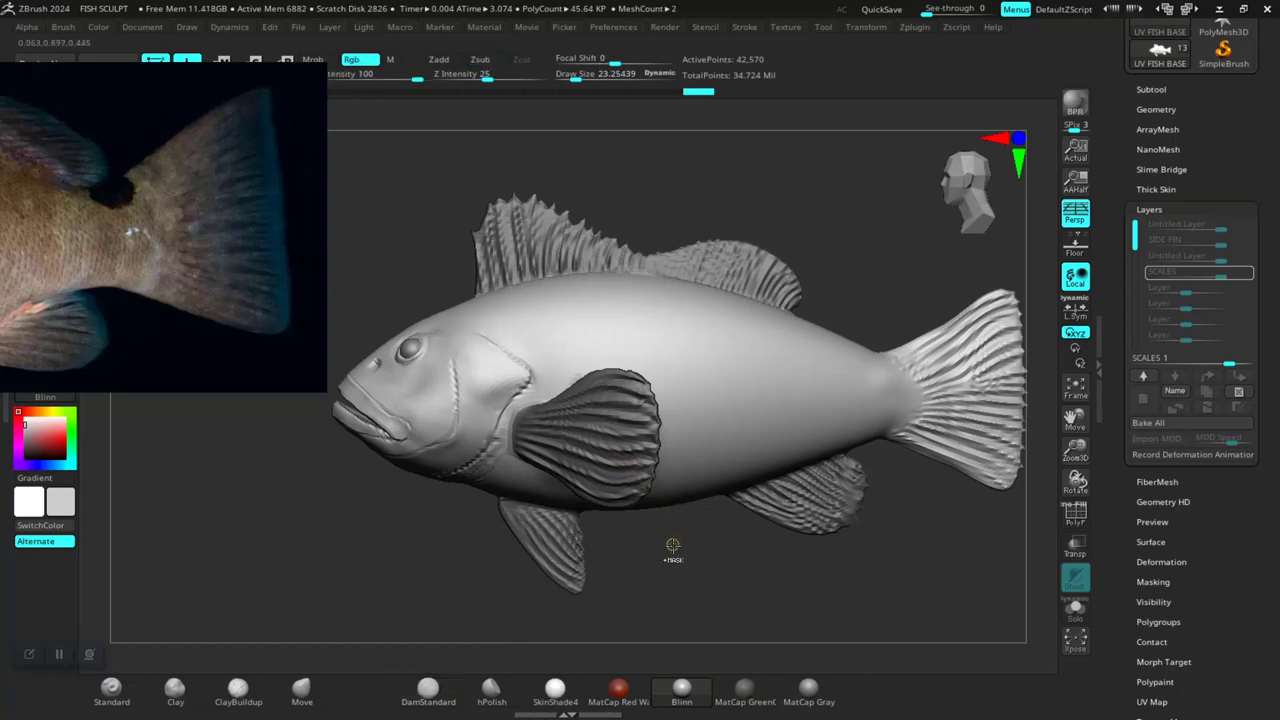
Step: Hide the fins, leaving only the body, and subdivide it once to 122,552 points
{"action": "key", "text": "ctrl"}
{"action": "key", "text": "ctrl+z"}
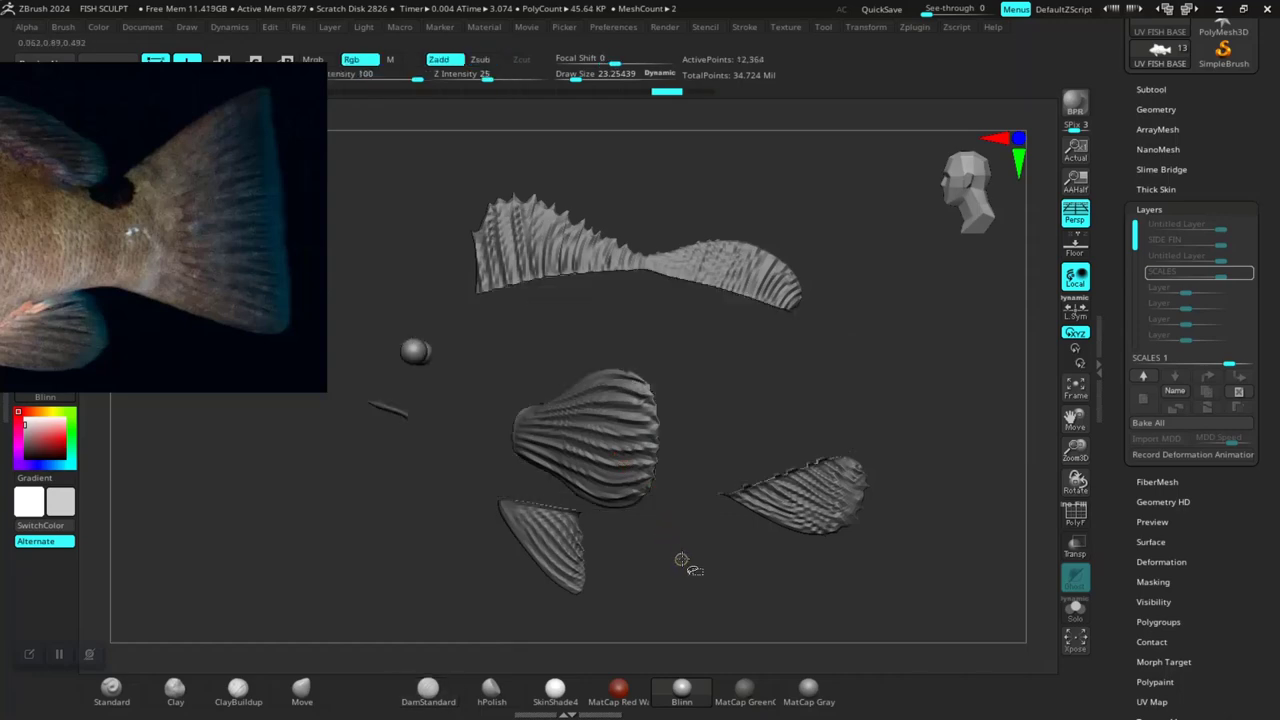
{"action": "left_click_drag", "start_coordinate": [675, 555], "coordinate": [705, 600], "text": "ctrl+shift"}
{"action": "left_click_drag", "start_coordinate": [626, 532], "coordinate": [634, 539]}
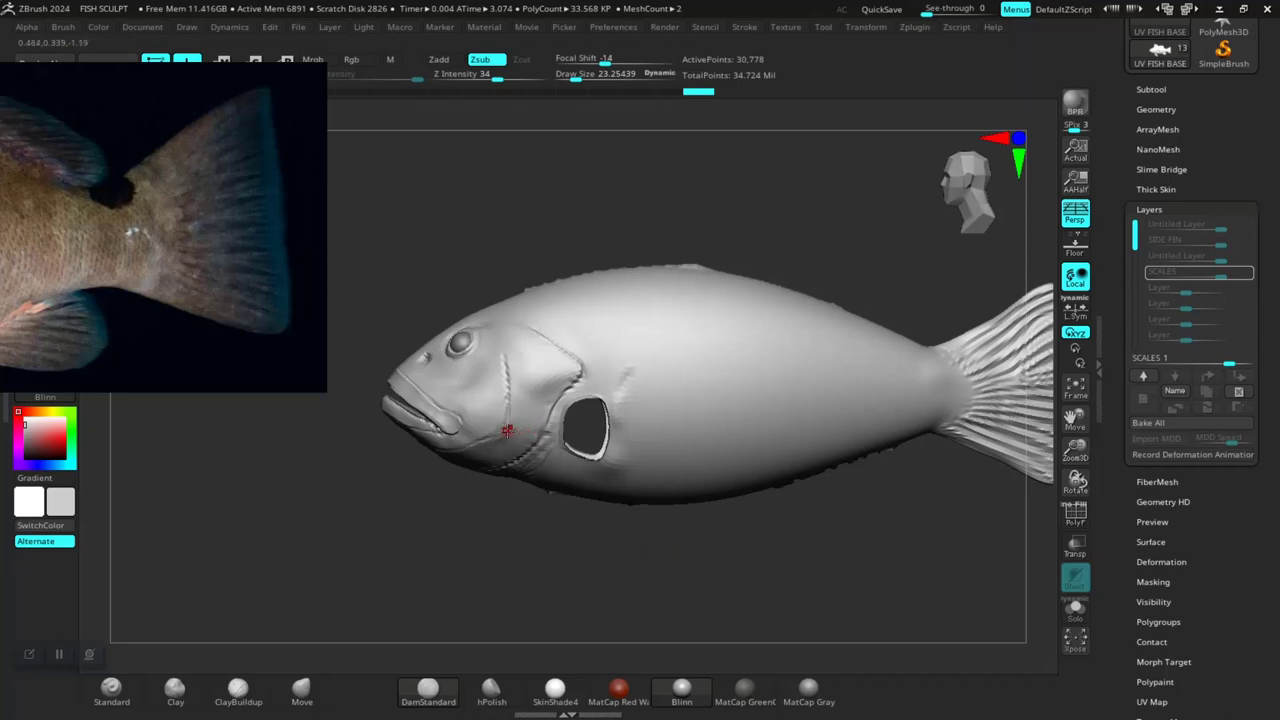
{"action": "key", "text": "ctrl+d"}
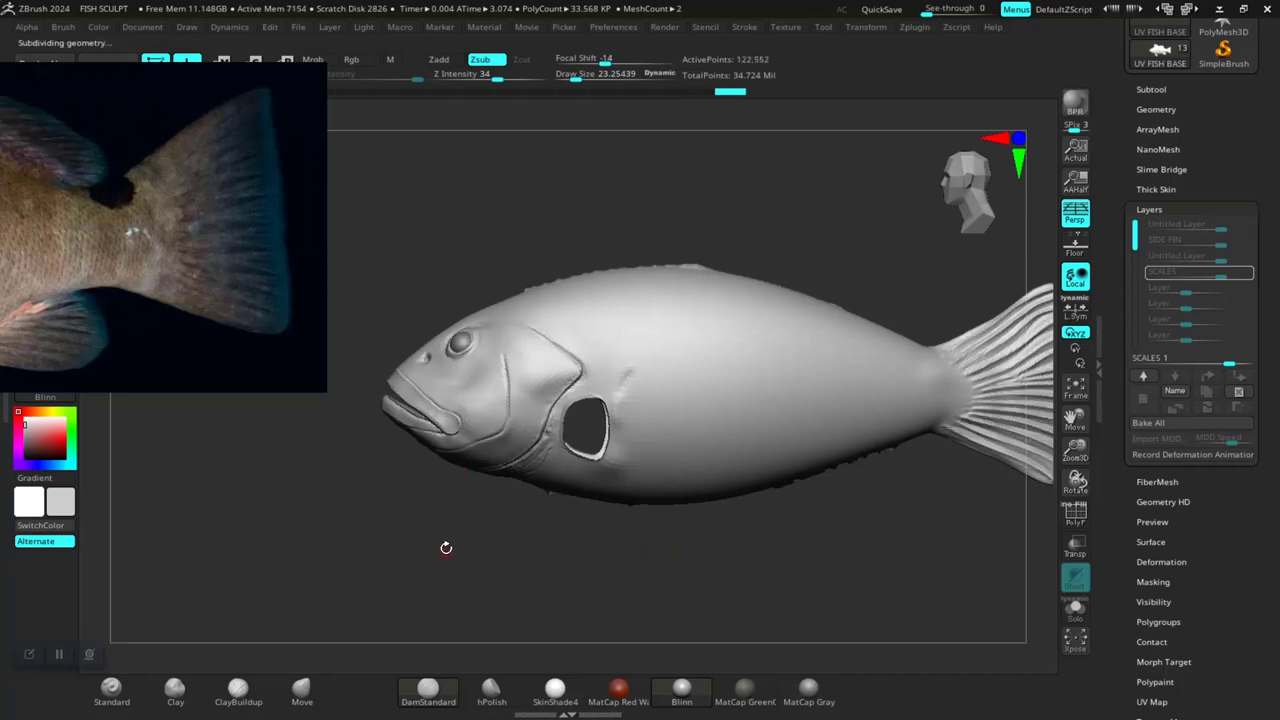
{"action": "left_click_drag", "start_coordinate": [446, 547], "coordinate": [441, 535]}
{"action": "left_click_drag", "start_coordinate": [293, 473], "coordinate": [383, 410]}
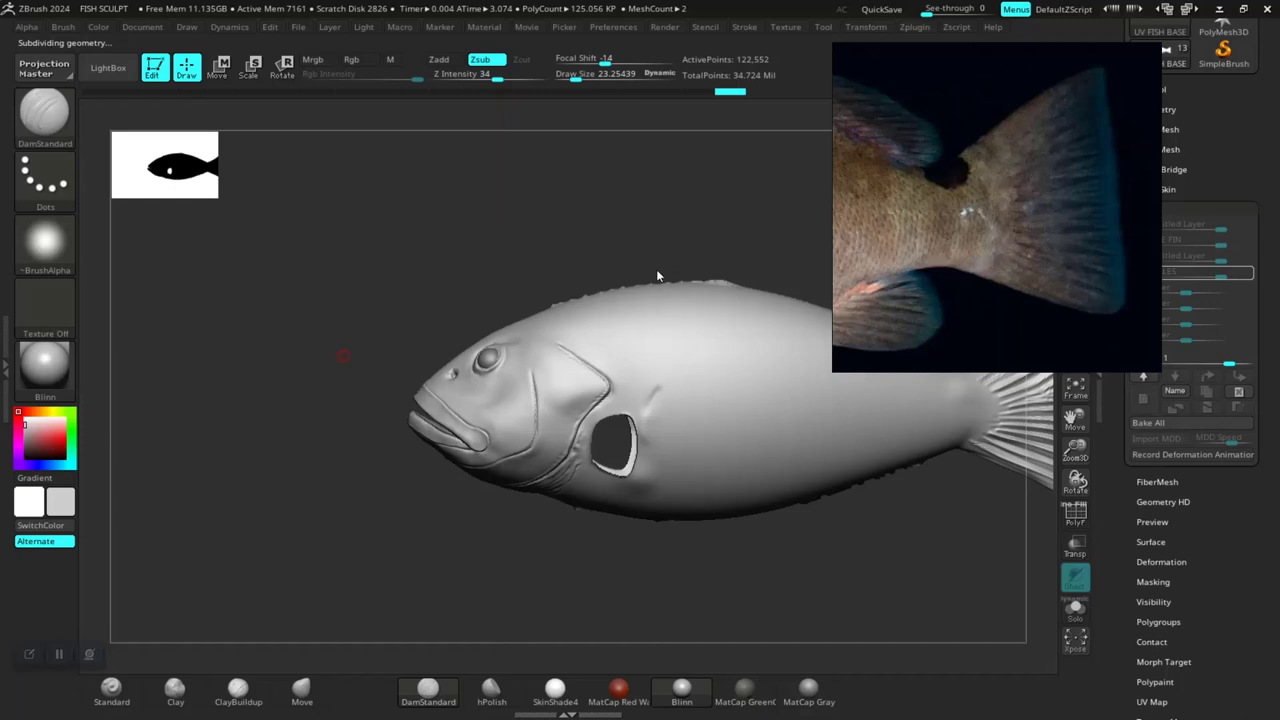
Step: Return the fish to a side view and select the MaskLasso brush
{"action": "mouse_move", "coordinate": [642, 252]}
{"action": "left_mouse_down", "text": "shift"}
{"action": "mouse_move", "coordinate": [654, 242]}
{"action": "mouse_move", "coordinate": [580, 217]}
{"action": "mouse_move", "coordinate": [600, 223]}
{"action": "left_mouse_up", "text": "shift"}
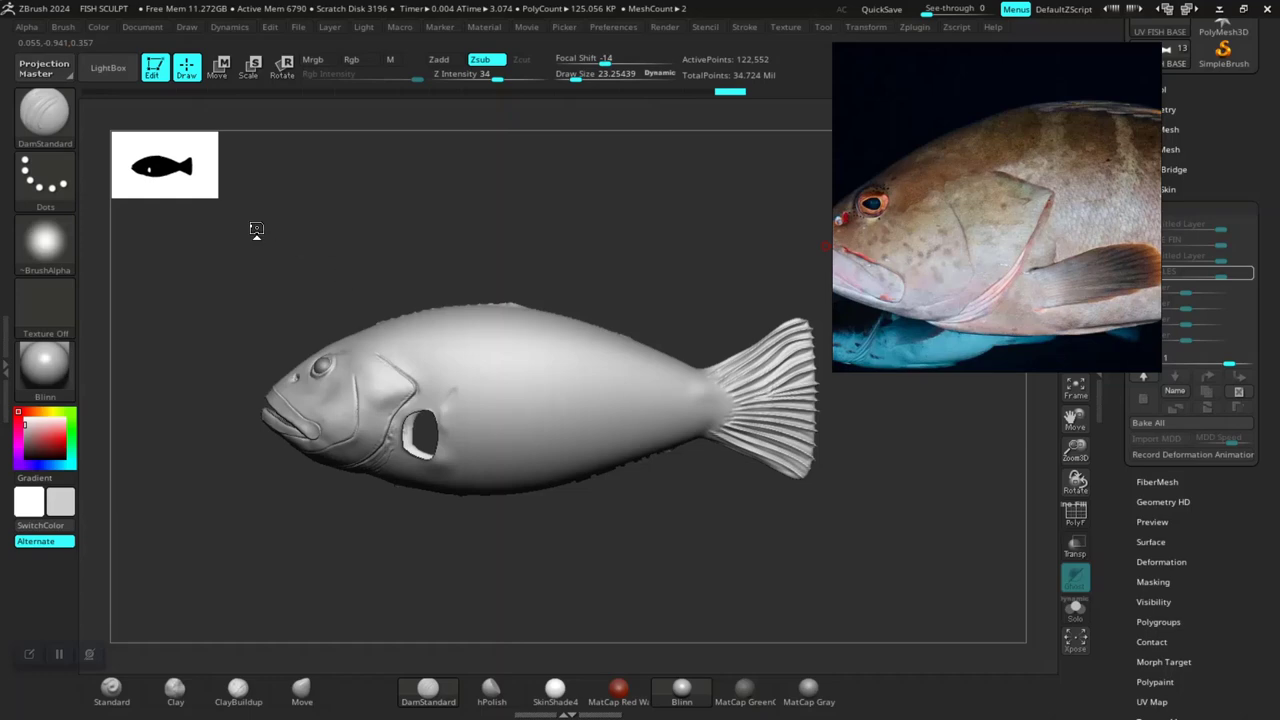
{"action": "key", "text": "b"}
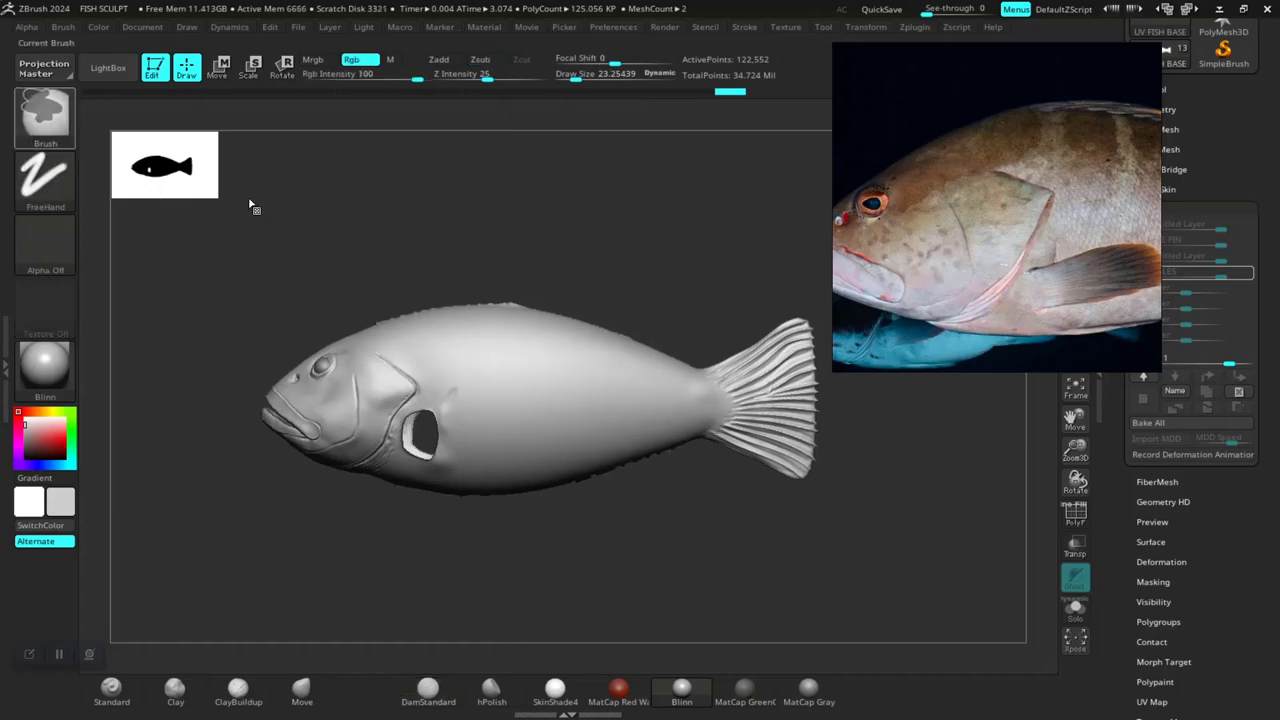
{"action": "key", "text": "b"}
{"action": "key", "text": "m"}
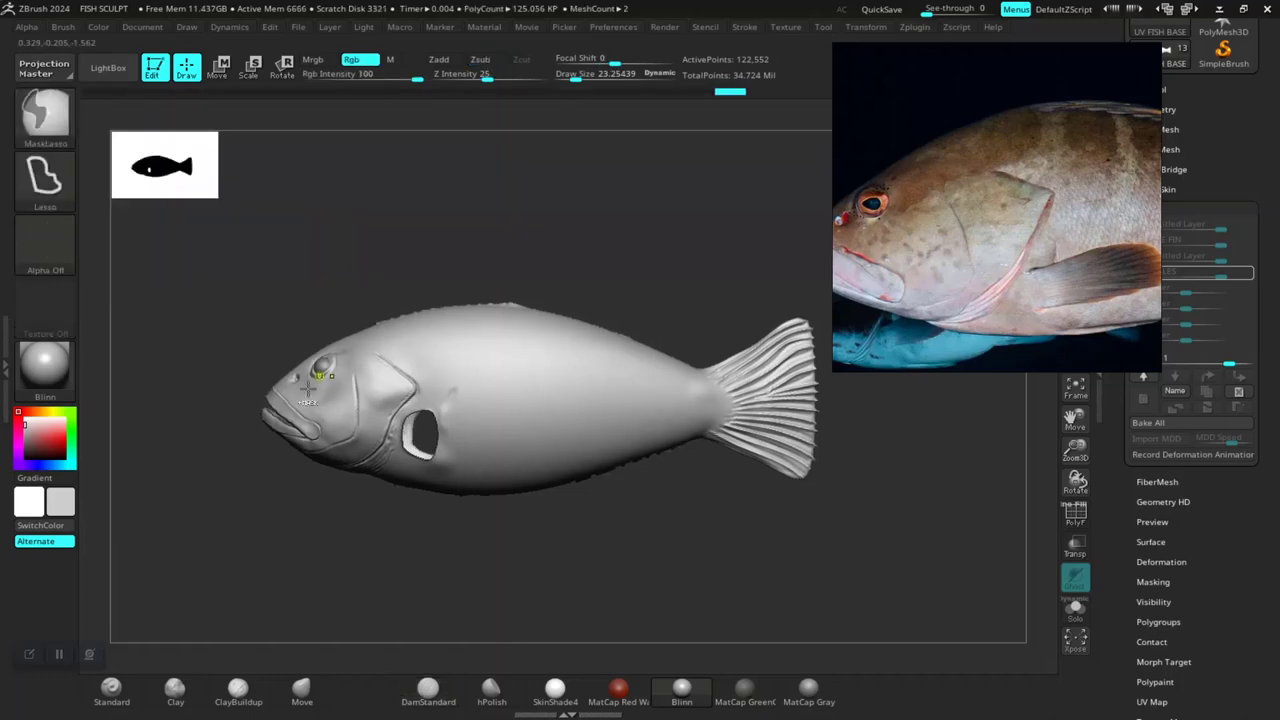
{"action": "left_click", "coordinate": [320, 200]}
Step: Zoom the canvas in close on the fish's head and gill
{"action": "mouse_move", "coordinate": [220, 467]}
{"action": "left_mouse_down", "text": "ctrl"}
{"action": "mouse_move", "coordinate": [325, 512]}
{"action": "mouse_move", "coordinate": [343, 485]}
{"action": "left_mouse_up", "text": "ctrl"}
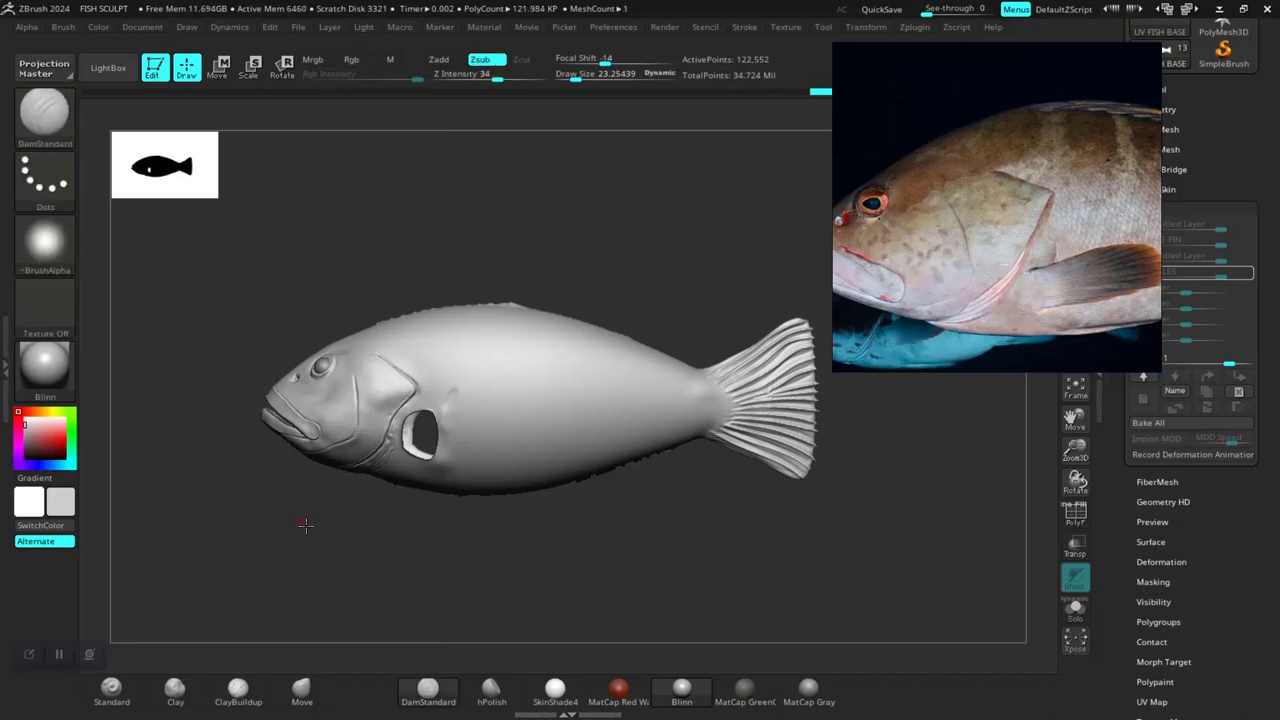
{"action": "mouse_move", "coordinate": [305, 525]}
{"action": "left_mouse_down", "text": "alt"}
{"action": "mouse_move", "coordinate": [325, 578]}
{"action": "mouse_move", "coordinate": [280, 600]}
{"action": "mouse_move", "coordinate": [350, 568]}
{"action": "left_mouse_up", "text": "alt"}
{"action": "mouse_move", "coordinate": [239, 556]}
{"action": "left_mouse_down"}
{"action": "mouse_move", "coordinate": [259, 557]}
{"action": "mouse_move", "coordinate": [223, 531]}
{"action": "left_mouse_up"}
Step: Lasso-mask the grouper's head and gill cover, then tumble to view its back
{"action": "key", "text": "ctrl"}
{"action": "left_click_drag", "start_coordinate": [152, 371], "coordinate": [312, 541], "text": "ctrl"}
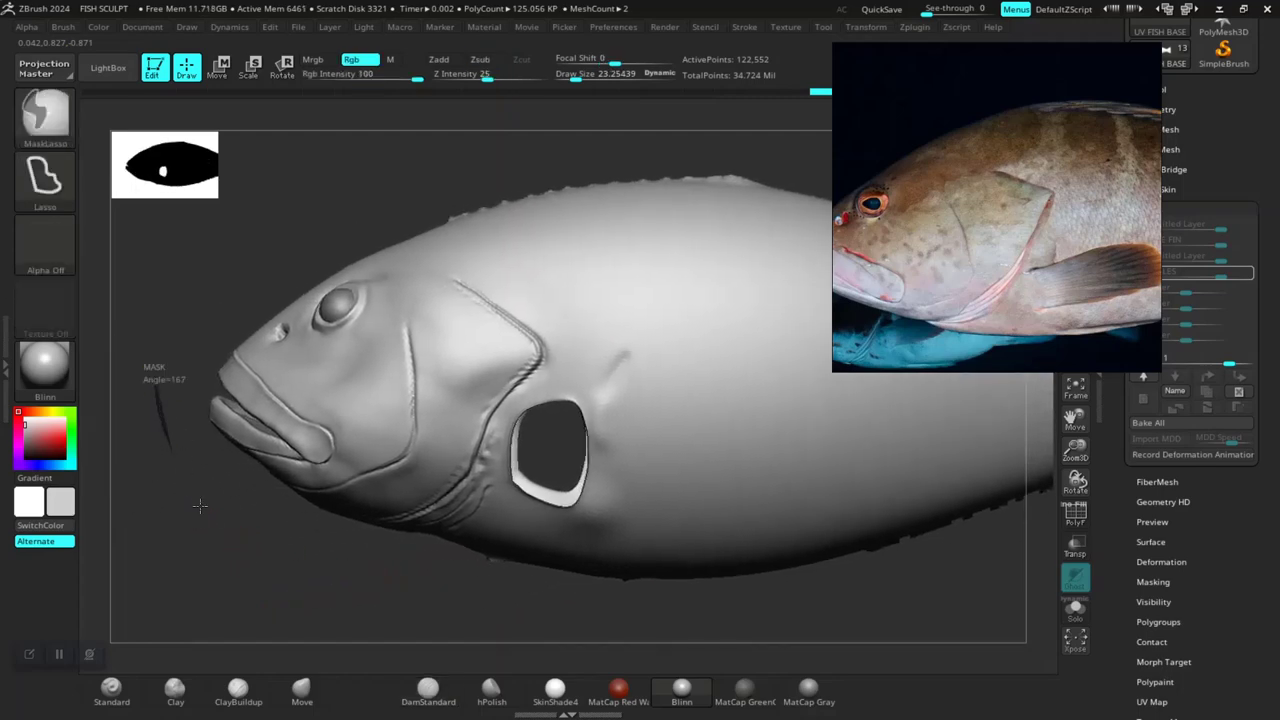
{"action": "mouse_move", "coordinate": [373, 549]}
{"action": "left_mouse_down", "text": "ctrl"}
{"action": "mouse_move", "coordinate": [400, 547]}
{"action": "mouse_move", "coordinate": [484, 487]}
{"action": "mouse_move", "coordinate": [498, 400]}
{"action": "mouse_move", "coordinate": [540, 363]}
{"action": "mouse_move", "coordinate": [523, 306]}
{"action": "mouse_move", "coordinate": [463, 271]}
{"action": "mouse_move", "coordinate": [175, 238]}
{"action": "mouse_move", "coordinate": [145, 206]}
{"action": "left_mouse_up", "text": "ctrl"}
{"action": "mouse_move", "coordinate": [410, 594]}
{"action": "left_mouse_down"}
{"action": "mouse_move", "coordinate": [420, 543]}
{"action": "mouse_move", "coordinate": [391, 560]}
{"action": "mouse_move", "coordinate": [401, 167]}
{"action": "mouse_move", "coordinate": [395, 260]}
{"action": "mouse_move", "coordinate": [567, 364]}
{"action": "mouse_move", "coordinate": [480, 280]}
{"action": "left_mouse_up"}
{"action": "mouse_move", "coordinate": [486, 172]}
{"action": "left_mouse_down", "text": "ctrl"}
{"action": "mouse_move", "coordinate": [463, 290]}
{"action": "mouse_move", "coordinate": [543, 337]}
{"action": "mouse_move", "coordinate": [686, 337]}
{"action": "left_mouse_up", "text": "ctrl"}
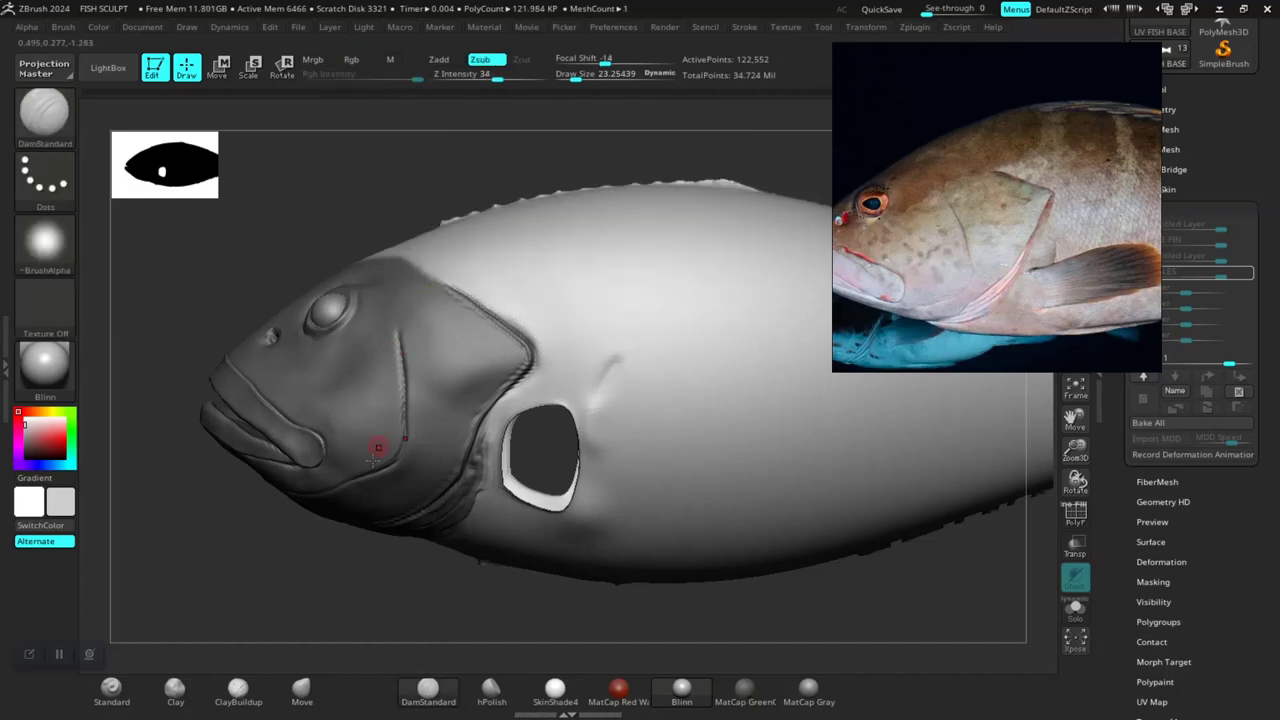
{"action": "mouse_move", "coordinate": [367, 602]}
{"action": "left_mouse_down"}
{"action": "mouse_move", "coordinate": [386, 494]}
{"action": "mouse_move", "coordinate": [382, 376]}
{"action": "mouse_move", "coordinate": [380, 490]}
{"action": "mouse_move", "coordinate": [409, 600]}
{"action": "mouse_move", "coordinate": [366, 623]}
{"action": "mouse_move", "coordinate": [378, 659]}
{"action": "mouse_move", "coordinate": [277, 623]}
{"action": "mouse_move", "coordinate": [263, 557]}
{"action": "mouse_move", "coordinate": [298, 550]}
{"action": "left_mouse_up"}
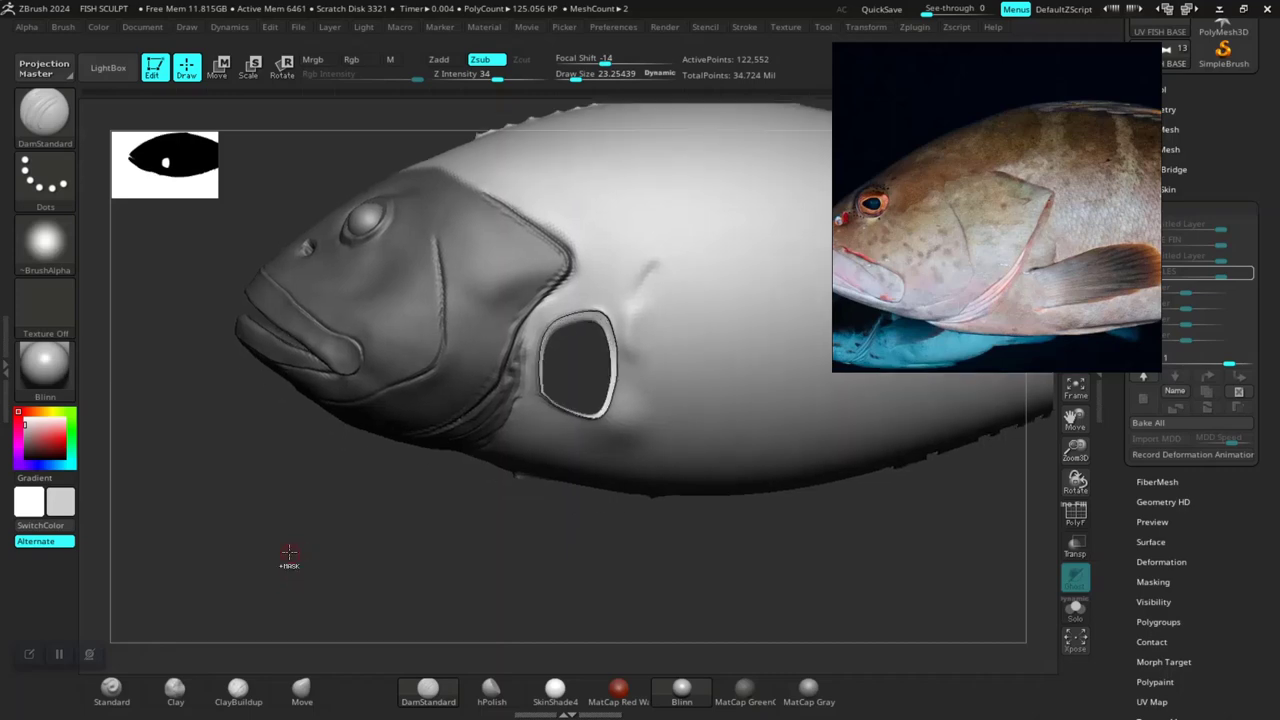
Step: Unhide all the fins, including the dorsal fin, and return the fish to a side view
{"action": "left_click", "coordinate": [310, 570], "text": "ctrl+shift"}
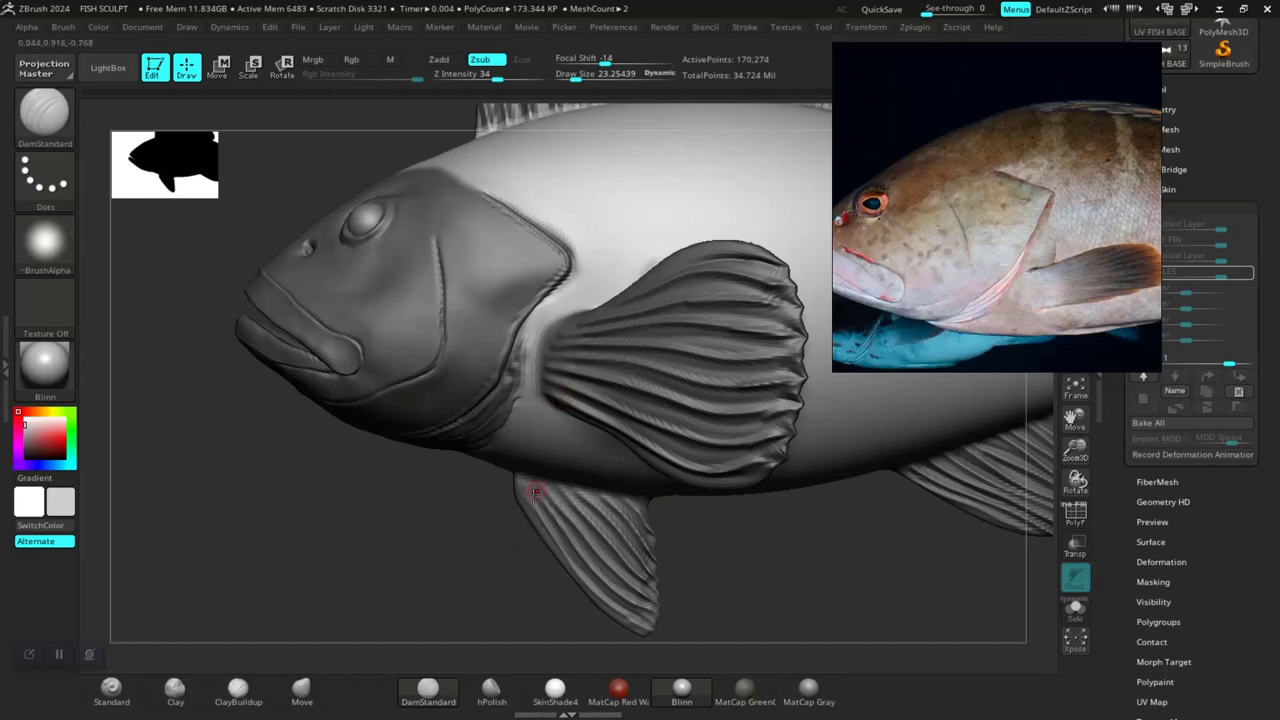
{"action": "scroll", "coordinate": [560, 358], "scroll_direction": "up", "scroll_amount": 3}
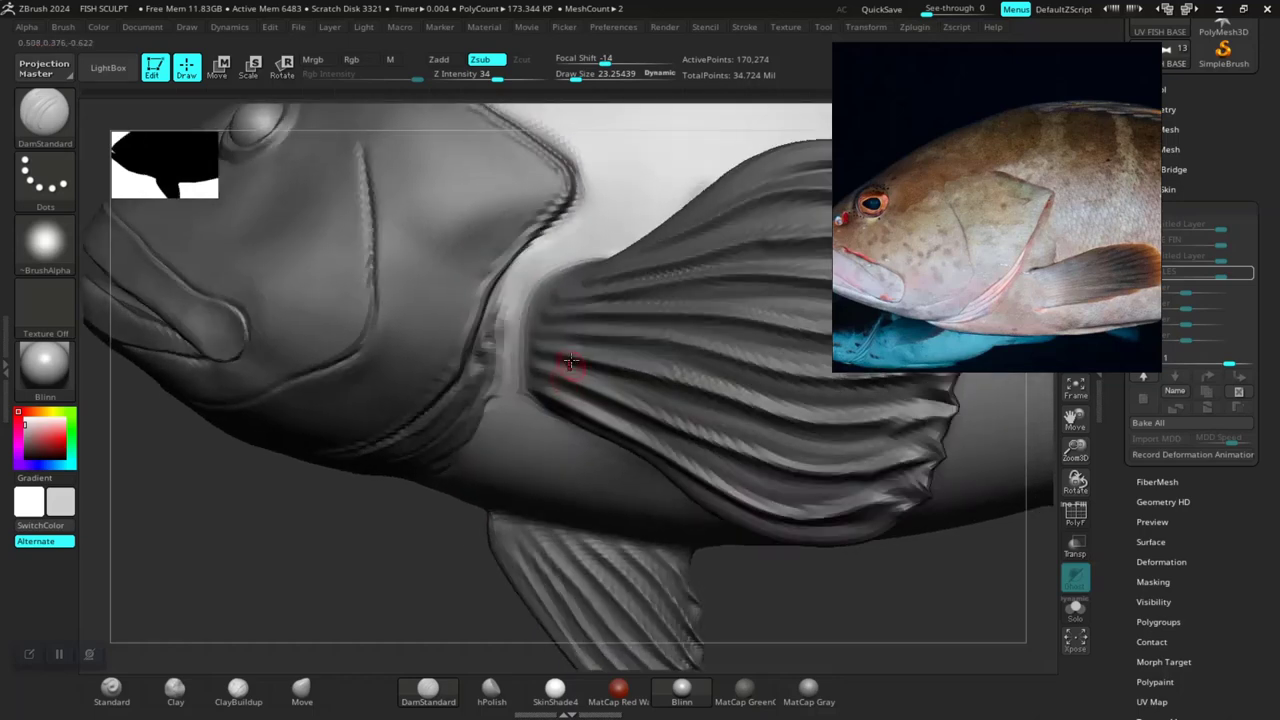
{"action": "left_click", "coordinate": [563, 234], "text": "ctrl+shift"}
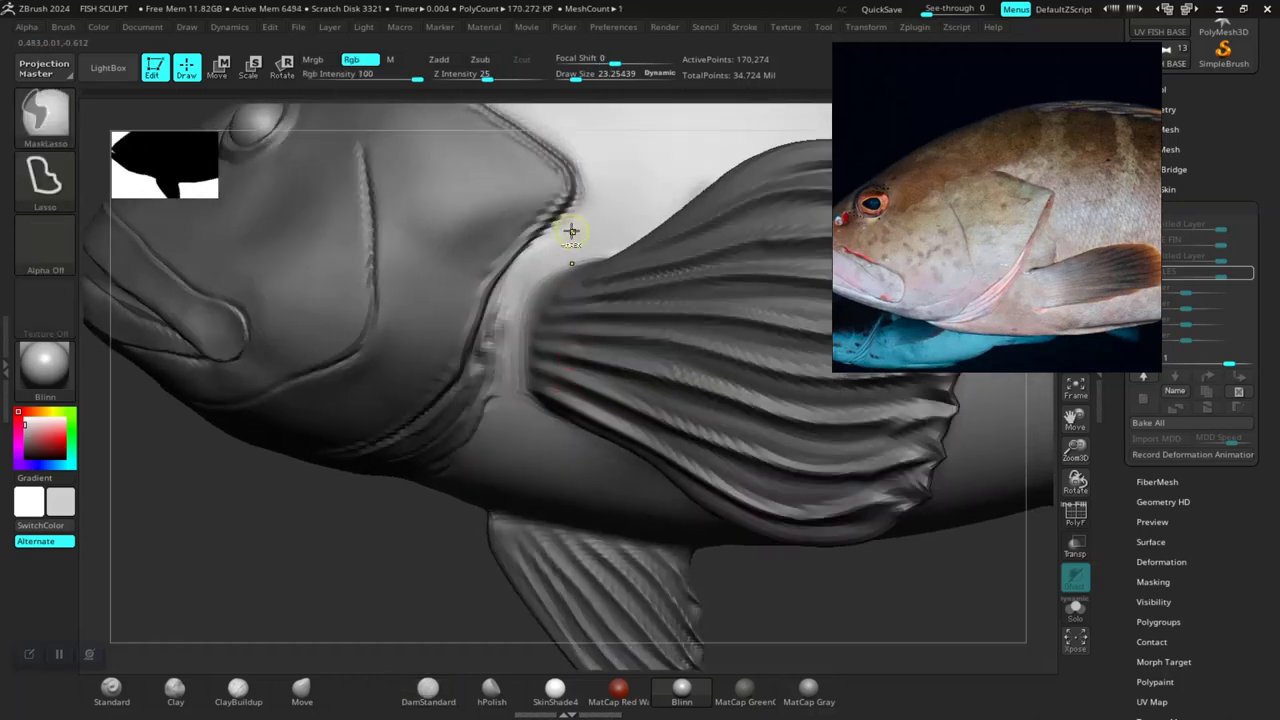
{"action": "left_click", "coordinate": [359, 546], "text": "ctrl+shift"}
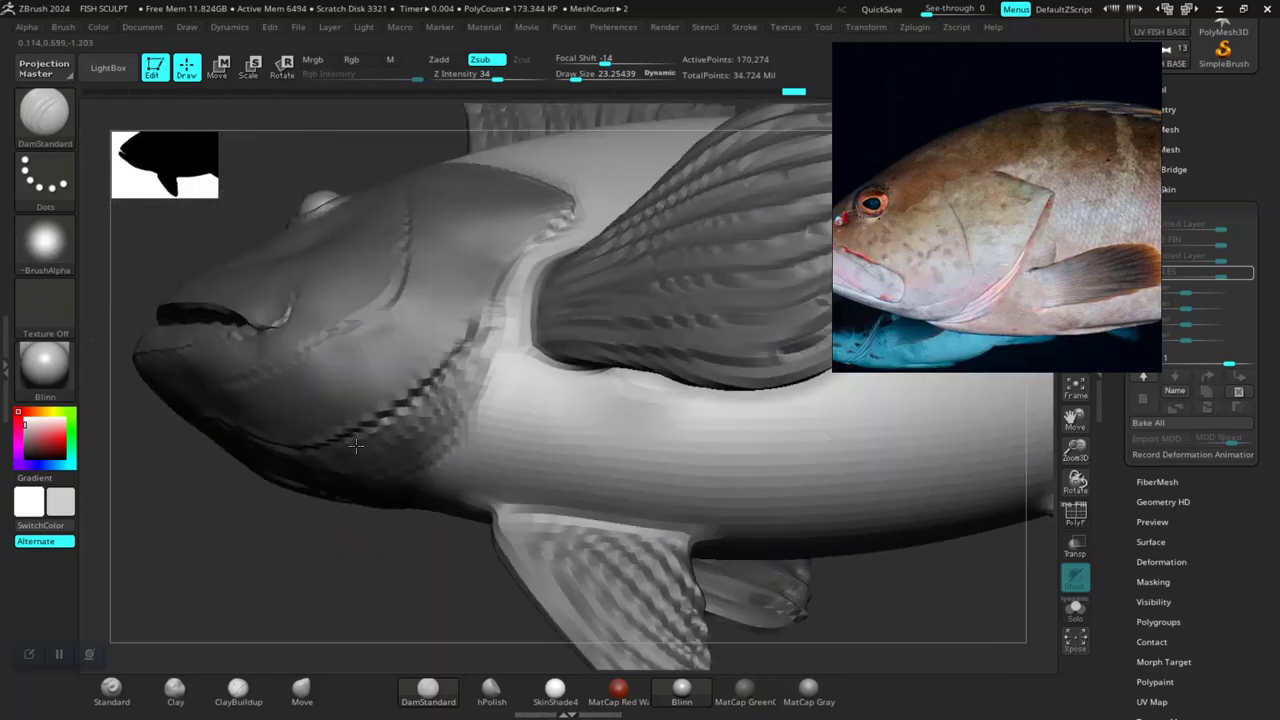
{"action": "left_click_drag", "start_coordinate": [357, 540], "coordinate": [346, 471]}
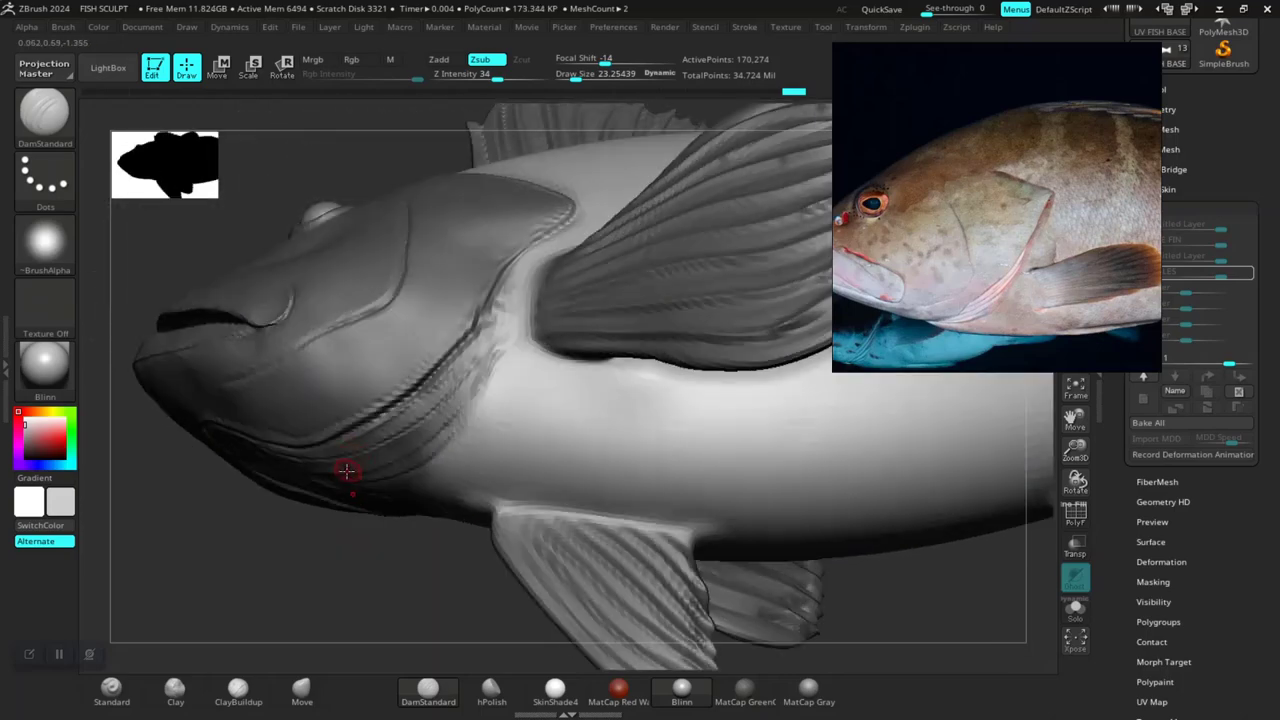
{"action": "mouse_move", "coordinate": [338, 594]}
{"action": "left_mouse_down"}
{"action": "mouse_move", "coordinate": [360, 592]}
{"action": "mouse_move", "coordinate": [378, 542]}
{"action": "mouse_move", "coordinate": [383, 553]}
{"action": "left_mouse_up"}
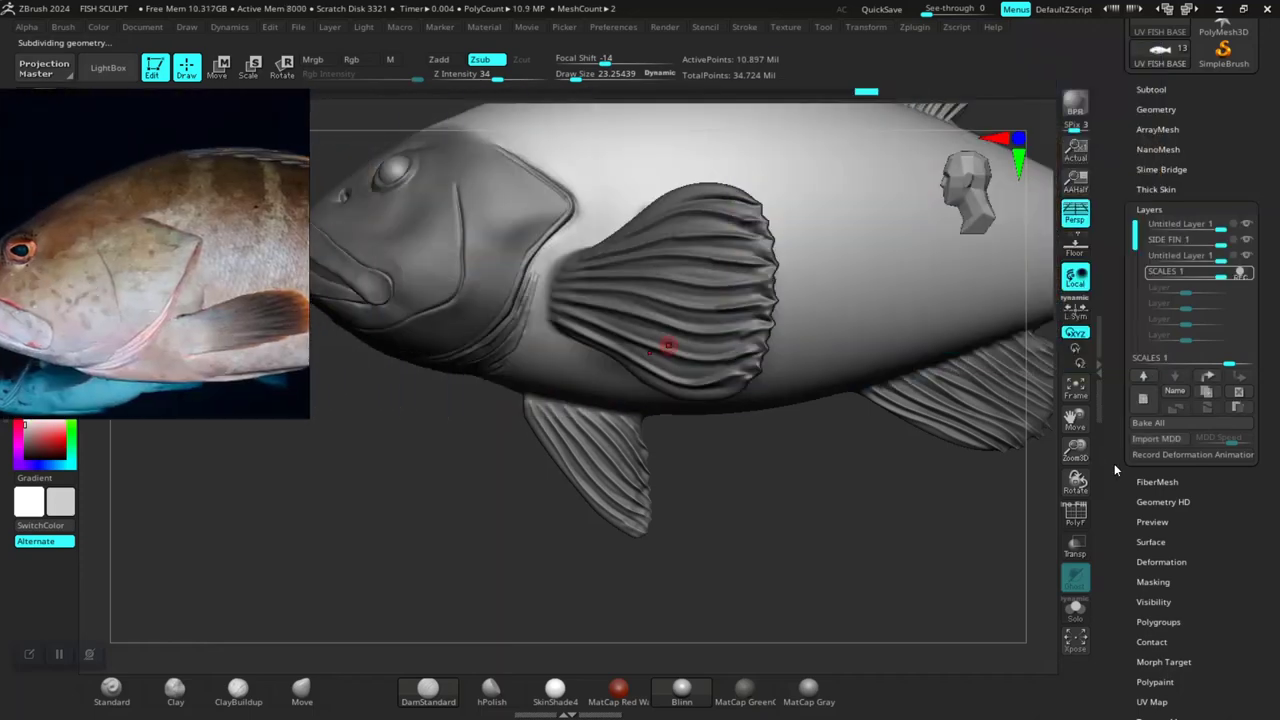
Step: Expand Tool > Surface and activate Noise to open NoiseMaker for the fish
{"action": "left_click_drag", "start_coordinate": [1117, 471], "coordinate": [1133, 370]}
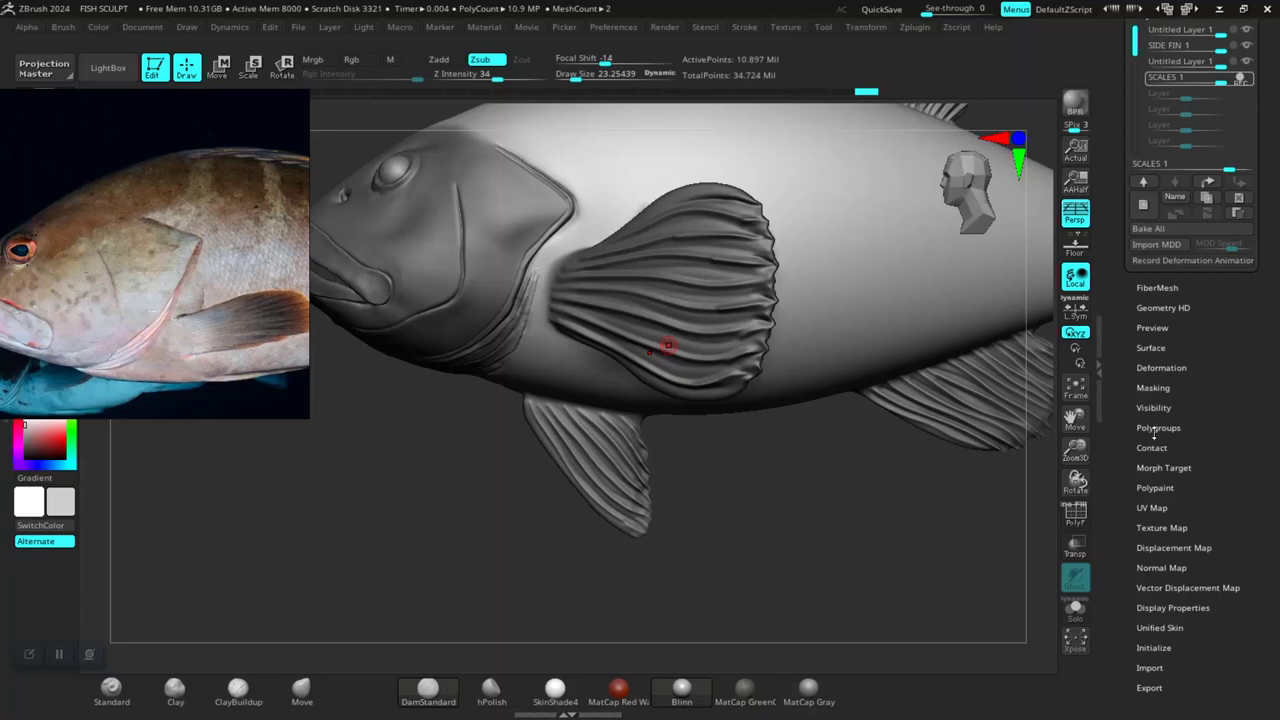
{"action": "scroll", "coordinate": [1129, 327], "scroll_direction": "up", "scroll_amount": 5}
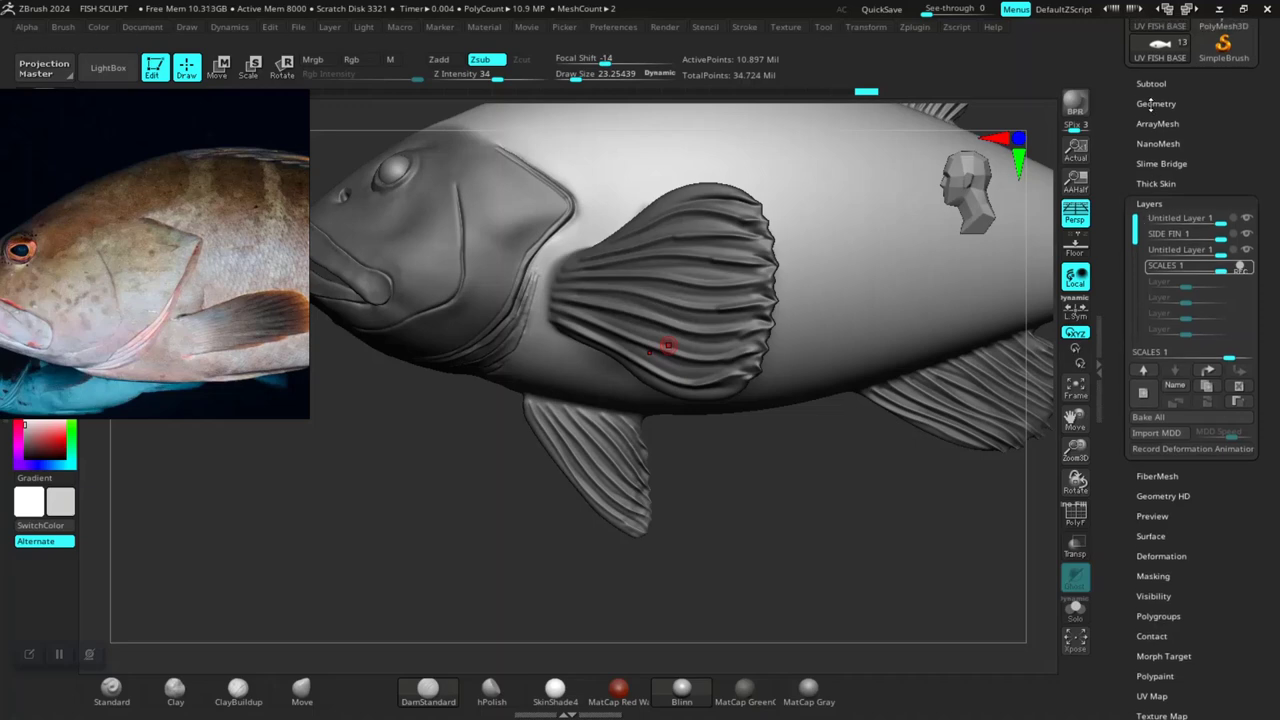
{"action": "left_click", "coordinate": [1152, 536]}
{"action": "left_click", "coordinate": [1150, 302]}
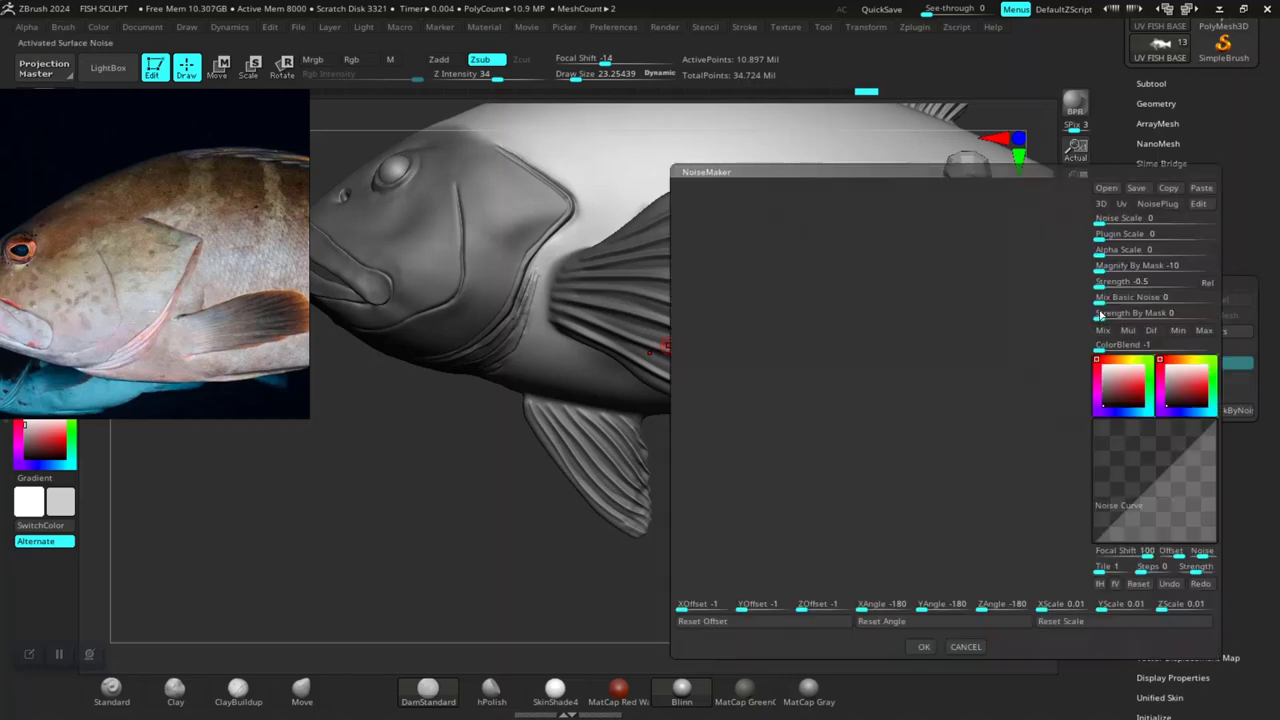
Step: Preview Noise Scale 4.5057 across the fins and head, then cancel NoiseMaker
{"action": "mouse_move", "coordinate": [915, 415]}
{"action": "left_mouse_down"}
{"action": "mouse_move", "coordinate": [894, 414]}
{"action": "mouse_move", "coordinate": [945, 392]}
{"action": "mouse_move", "coordinate": [921, 437]}
{"action": "mouse_move", "coordinate": [953, 392]}
{"action": "mouse_move", "coordinate": [1040, 387]}
{"action": "left_mouse_up"}
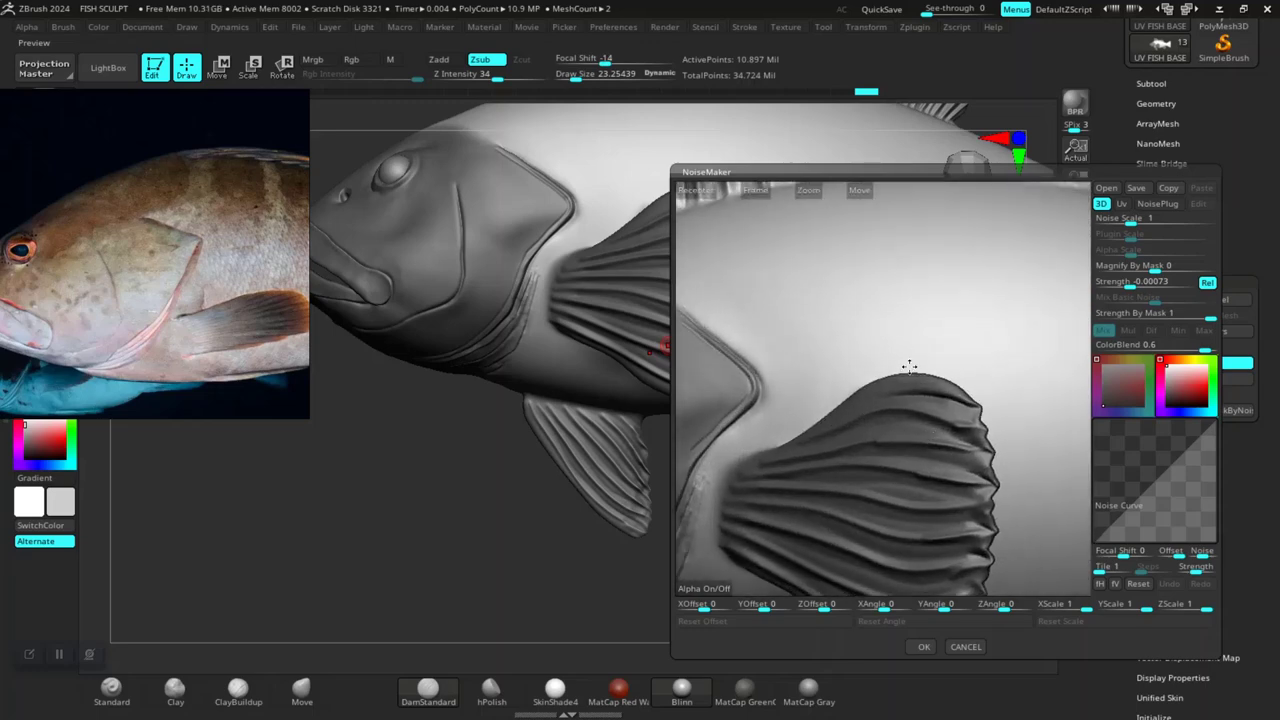
{"action": "mouse_move", "coordinate": [909, 366]}
{"action": "left_mouse_down", "text": "alt"}
{"action": "mouse_move", "coordinate": [926, 397]}
{"action": "mouse_move", "coordinate": [1007, 376]}
{"action": "left_mouse_up", "text": "alt"}
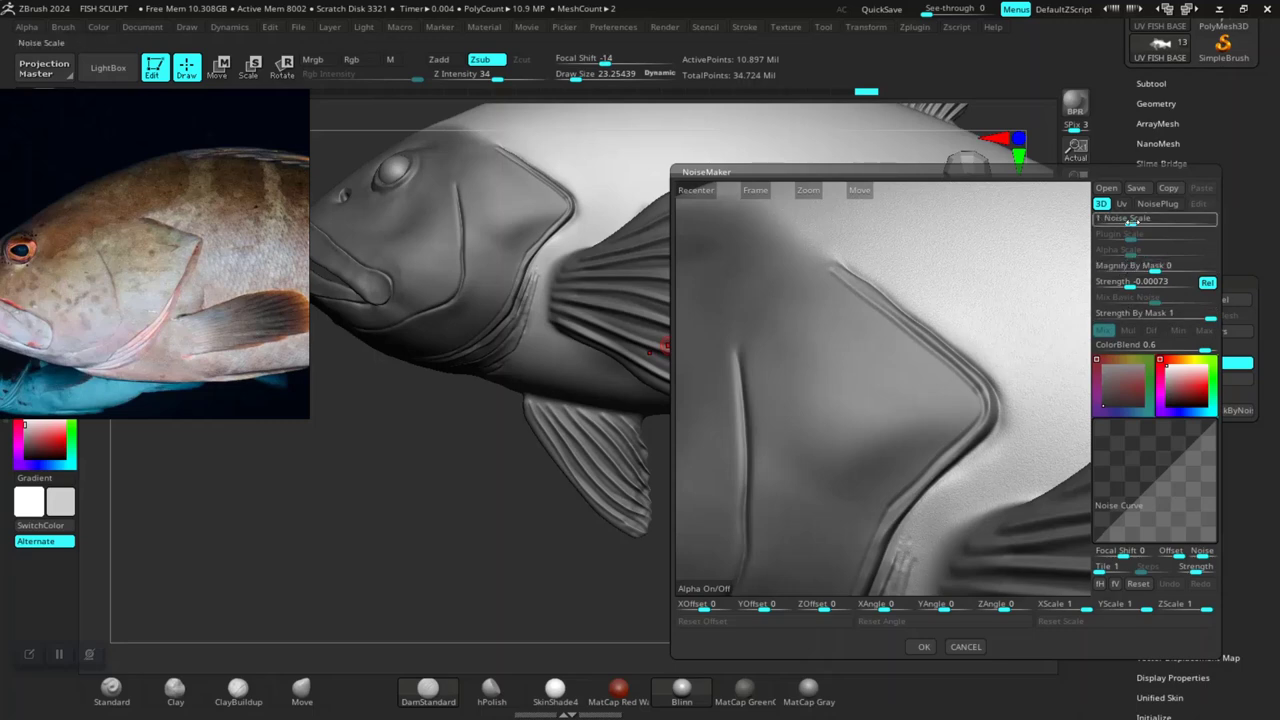
{"action": "left_click_drag", "start_coordinate": [1133, 218], "coordinate": [1142, 218]}
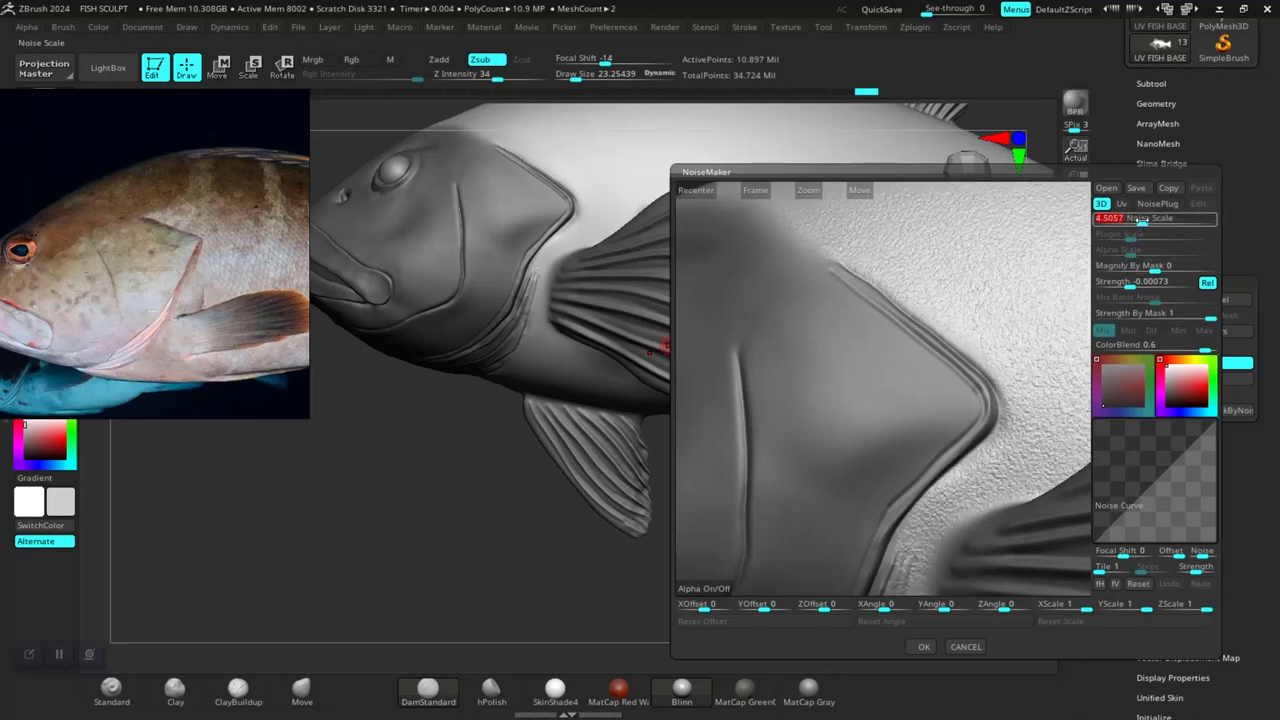
{"action": "mouse_move", "coordinate": [986, 354]}
{"action": "left_mouse_down", "text": "alt"}
{"action": "mouse_move", "coordinate": [976, 379]}
{"action": "mouse_move", "coordinate": [988, 394]}
{"action": "left_mouse_up", "text": "alt"}
{"action": "left_click_drag", "start_coordinate": [971, 334], "coordinate": [957, 288]}
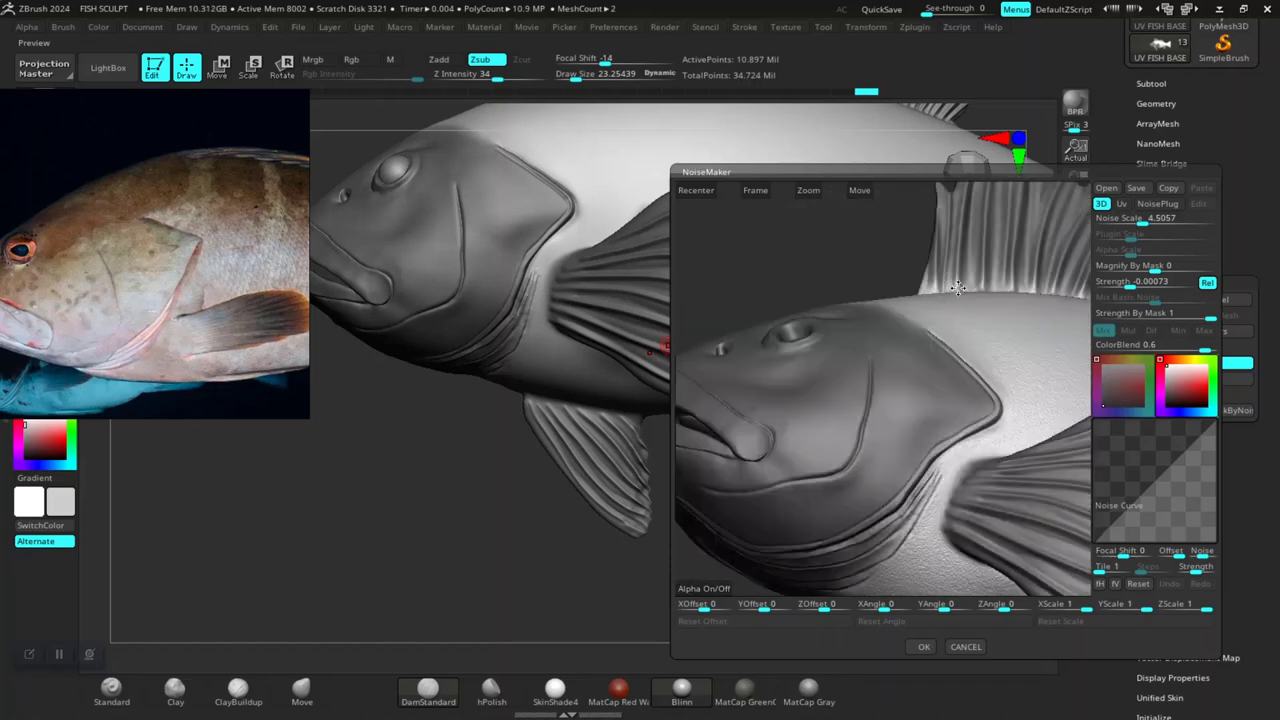
{"action": "left_click_drag", "start_coordinate": [1009, 330], "coordinate": [958, 425]}
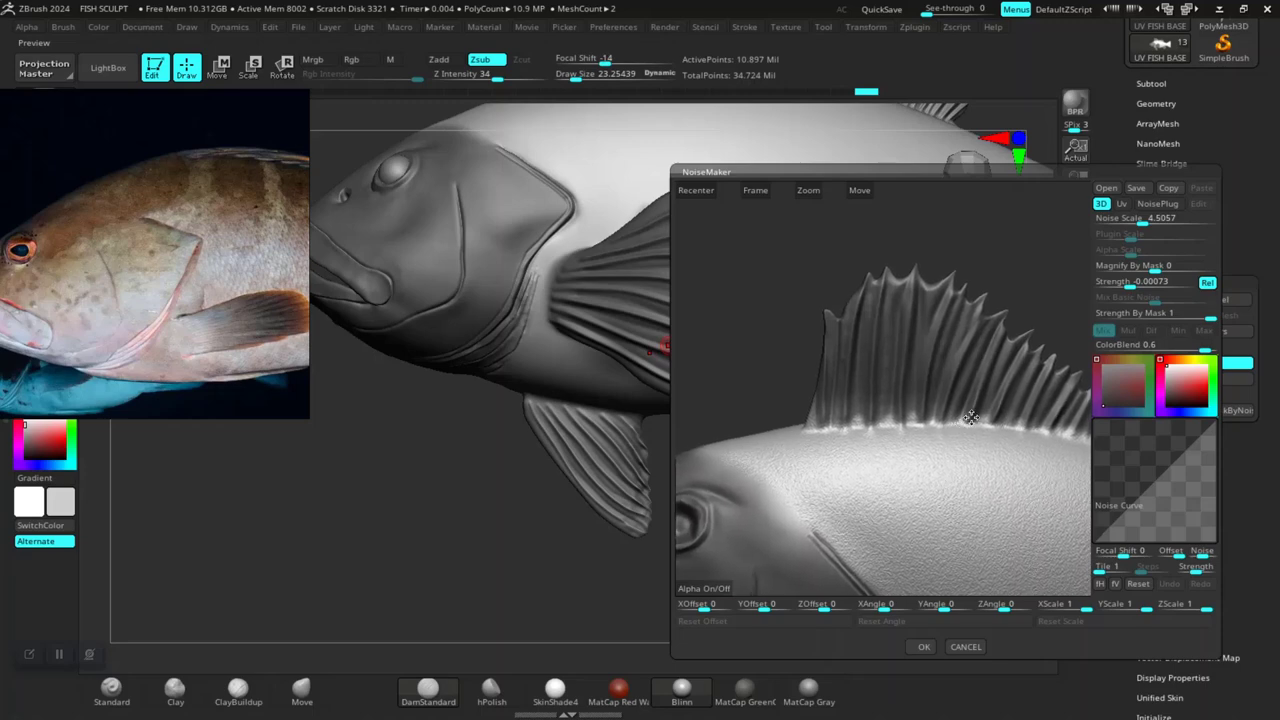
{"action": "left_click_drag", "start_coordinate": [958, 425], "coordinate": [965, 415]}
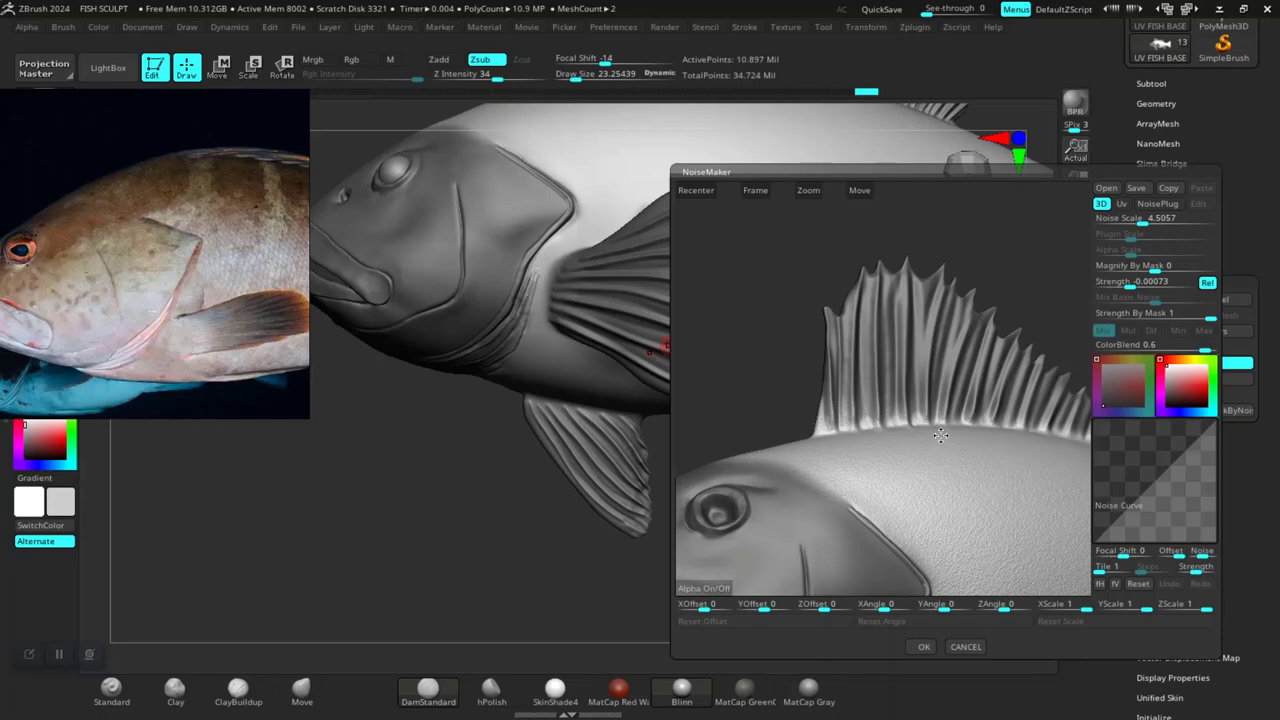
{"action": "left_click", "coordinate": [965, 647]}
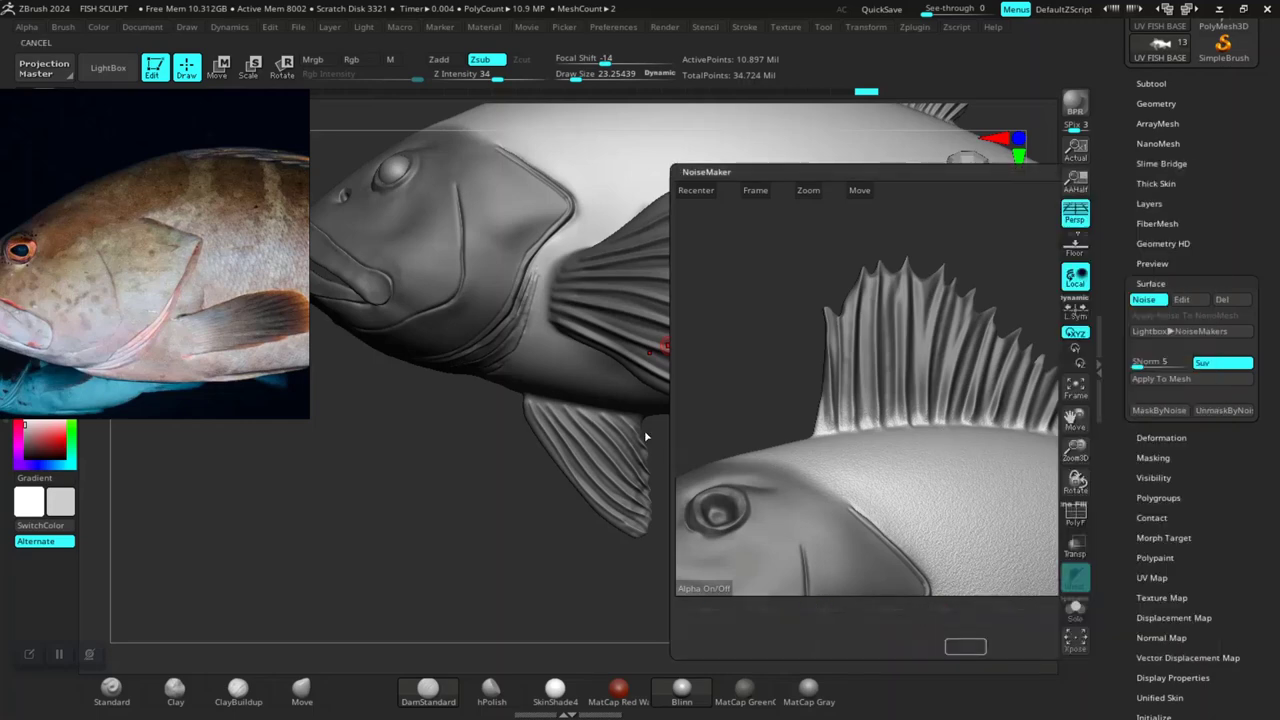
Step: Turn the fish to a three-quarter view and drop it two subdivision levels
{"action": "left_click_drag", "start_coordinate": [490, 516], "coordinate": [732, 596]}
{"action": "mouse_move", "coordinate": [742, 548]}
{"action": "left_mouse_down"}
{"action": "mouse_move", "coordinate": [755, 488]}
{"action": "mouse_move", "coordinate": [700, 470]}
{"action": "left_mouse_up"}
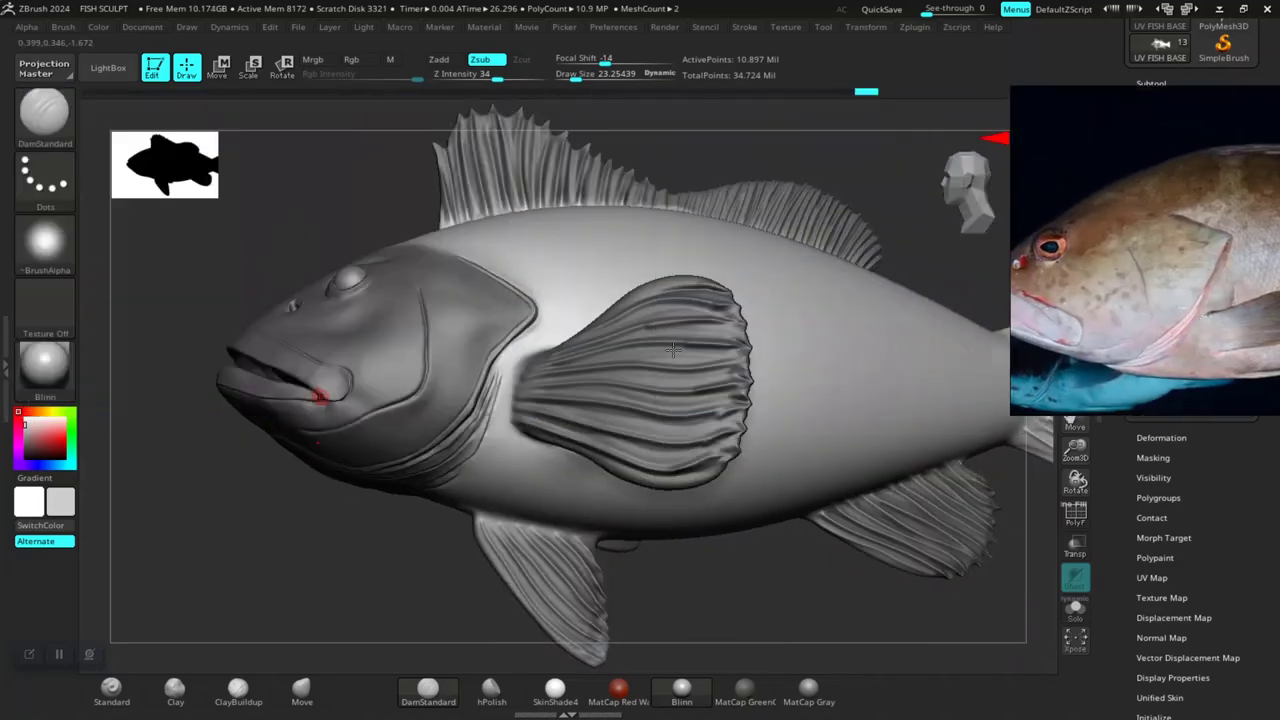
{"action": "scroll", "coordinate": [323, 250], "scroll_direction": "up", "scroll_amount": 2}
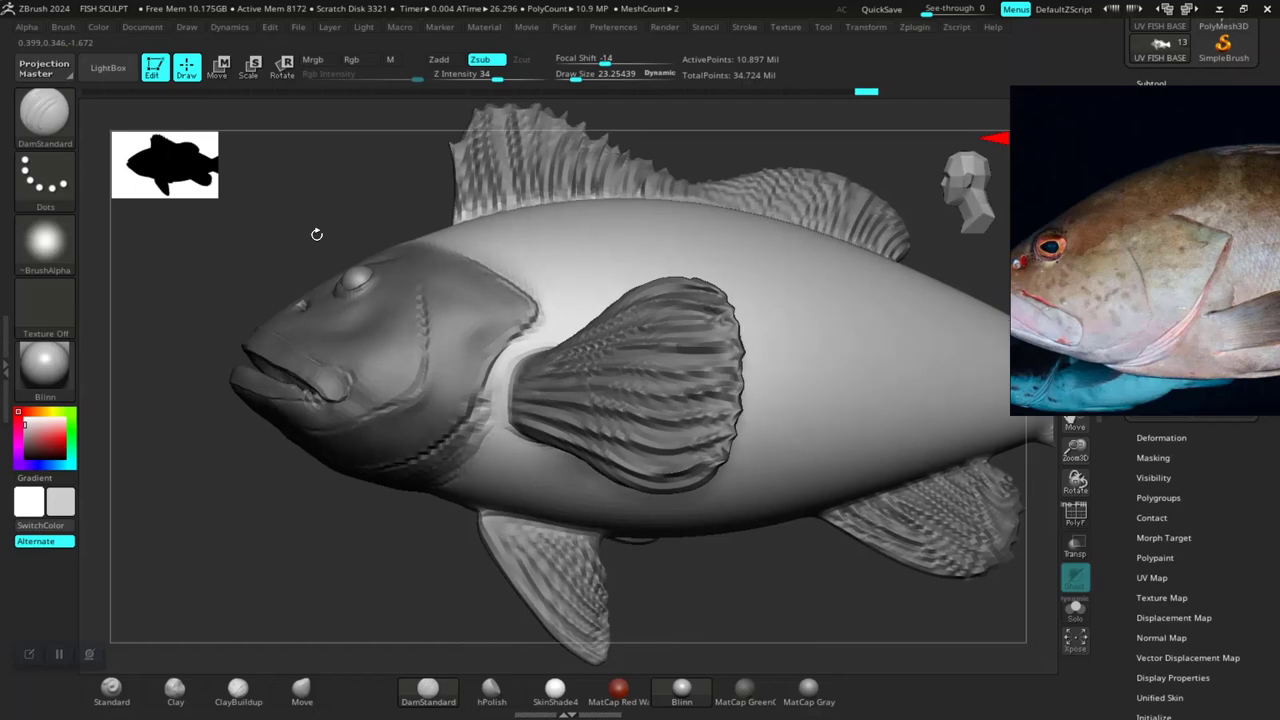
{"action": "scroll", "coordinate": [316, 234], "scroll_direction": "up", "scroll_amount": 2}
{"action": "key", "text": "shift+d"}
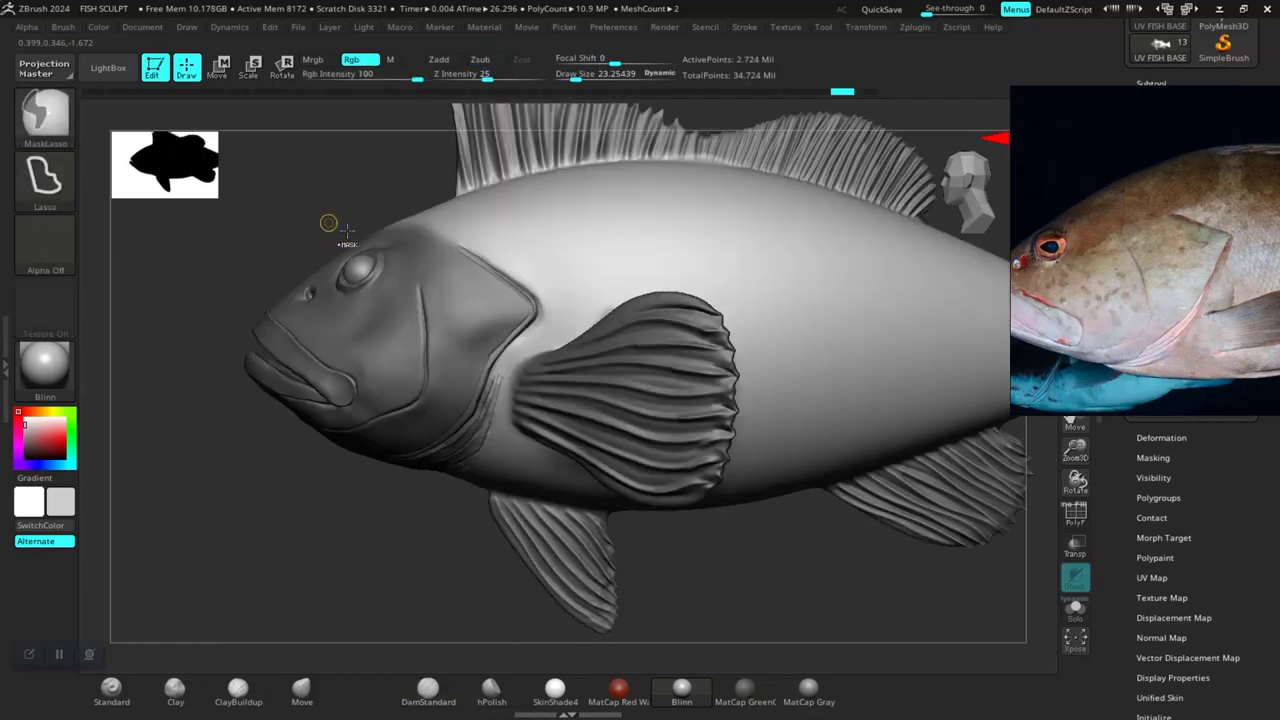
{"action": "key", "text": "shift+d"}
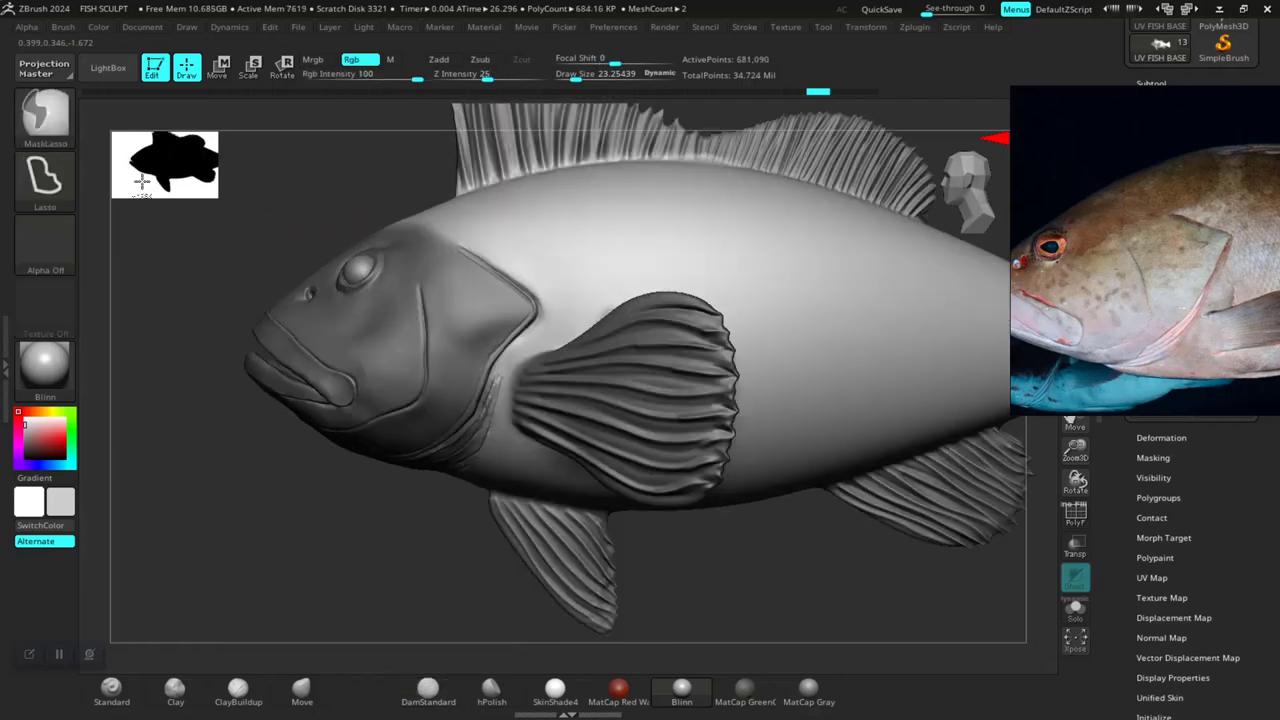
Step: Check the masking brushes, then enlarge the brush Draw Size to about 47.8
{"action": "left_click", "coordinate": [60, 120], "text": "ctrl"}
{"action": "type", "text": "M"}
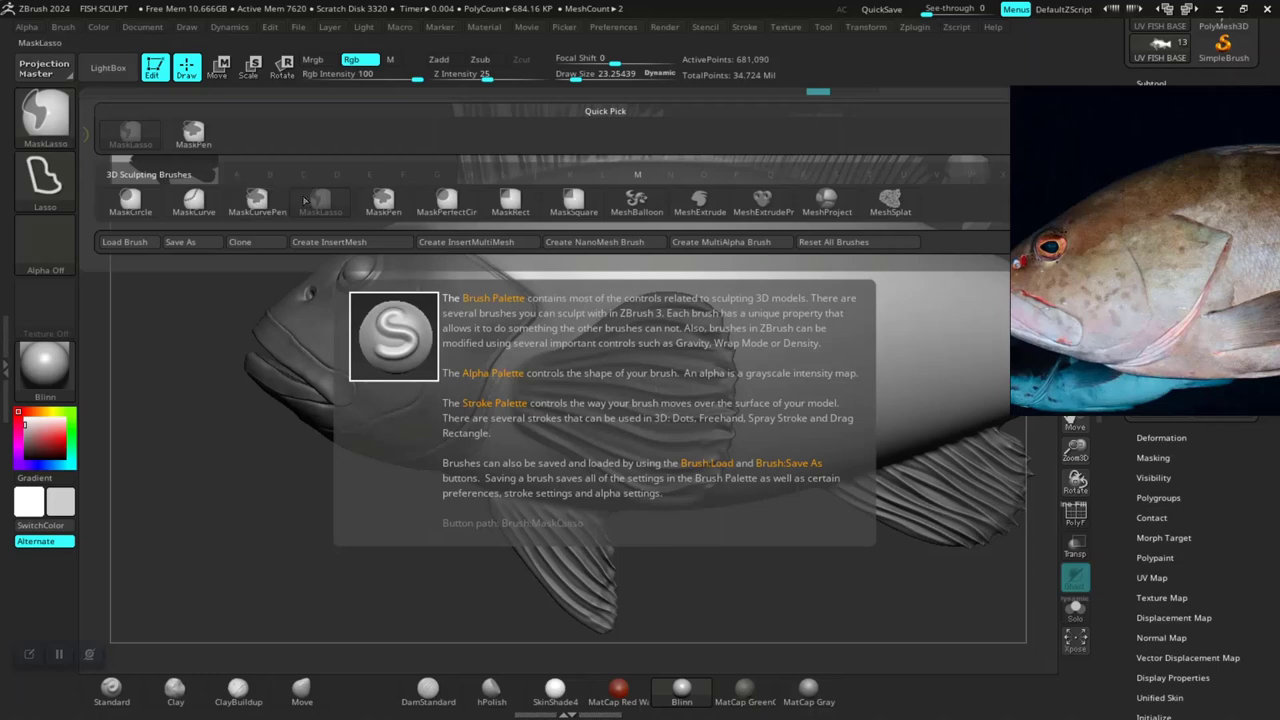
{"action": "left_click", "coordinate": [381, 200]}
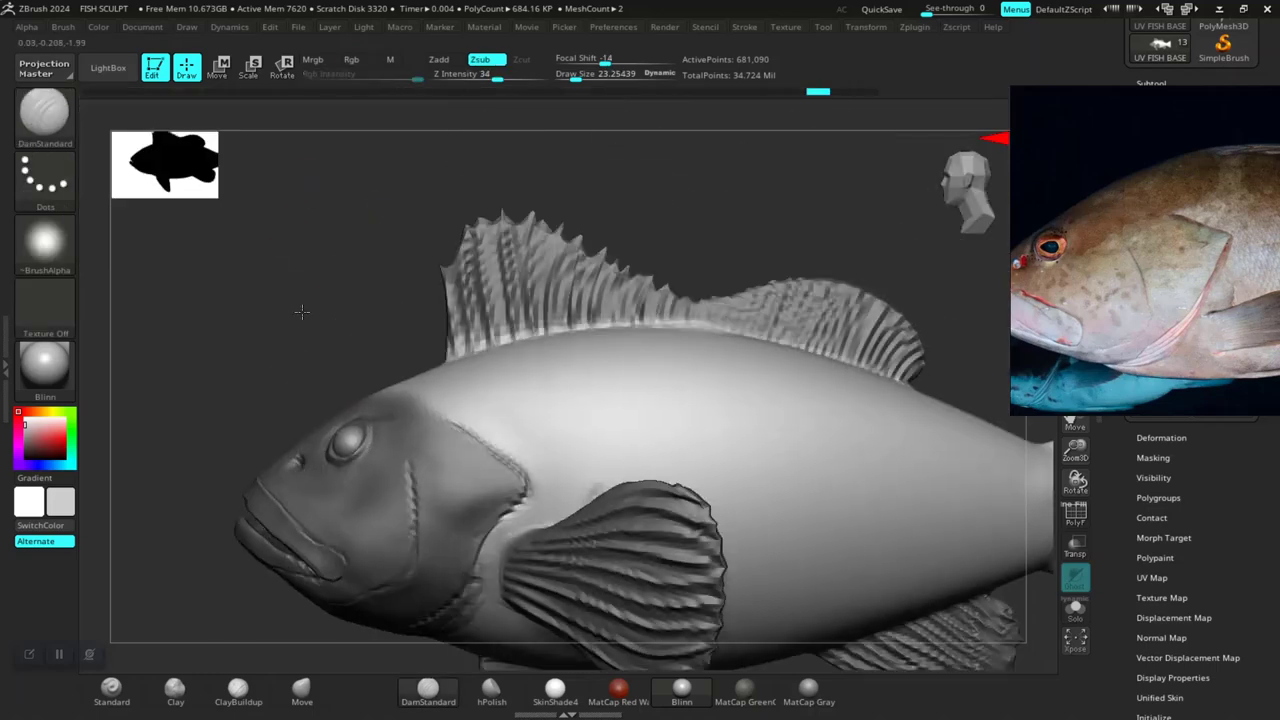
{"action": "mouse_move", "coordinate": [286, 234]}
{"action": "left_mouse_down", "text": "alt"}
{"action": "mouse_move", "coordinate": [340, 316]}
{"action": "mouse_move", "coordinate": [434, 320]}
{"action": "left_mouse_up", "text": "alt"}
{"action": "left_click_drag", "start_coordinate": [300, 243], "coordinate": [366, 317]}
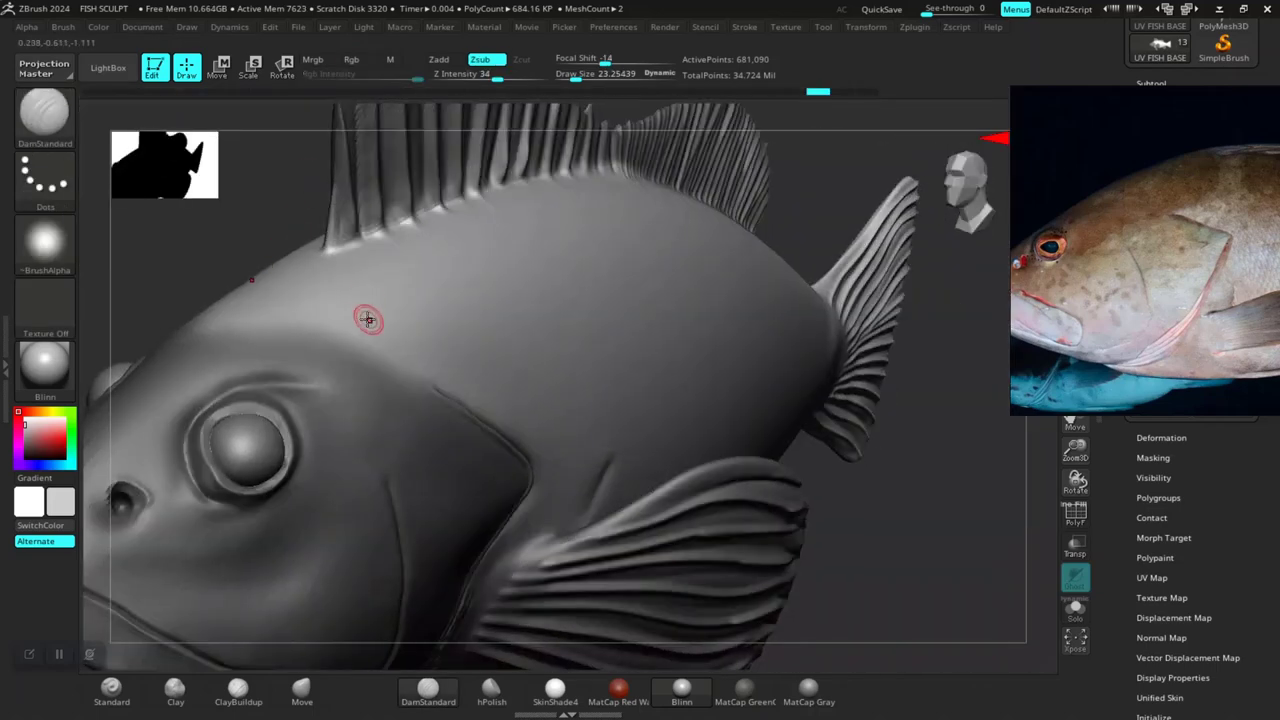
{"action": "mouse_move", "coordinate": [256, 198]}
{"action": "left_mouse_down"}
{"action": "mouse_move", "coordinate": [343, 289]}
{"action": "mouse_move", "coordinate": [318, 290]}
{"action": "left_mouse_up"}
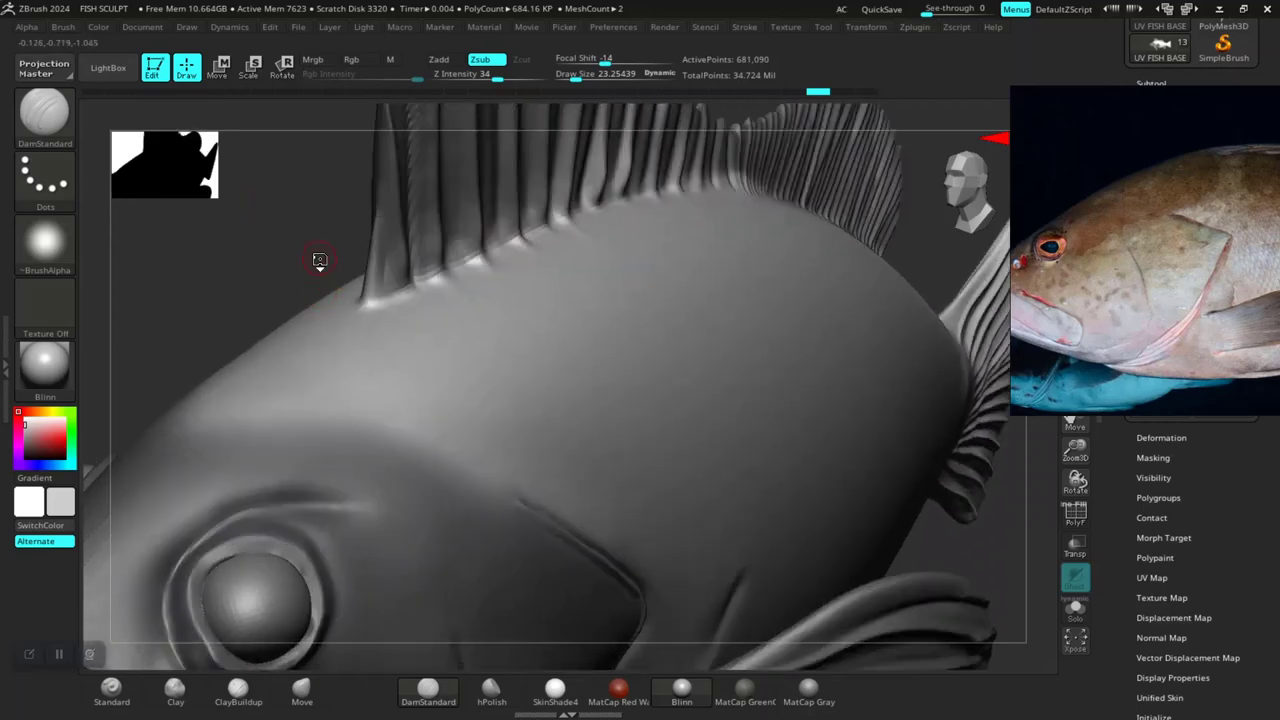
{"action": "right_click", "coordinate": [319, 261]}
{"action": "left_click_drag", "start_coordinate": [286, 237], "coordinate": [357, 300]}
Step: Mask along the full length of the dorsal fin base
{"action": "key", "text": "ctrl"}
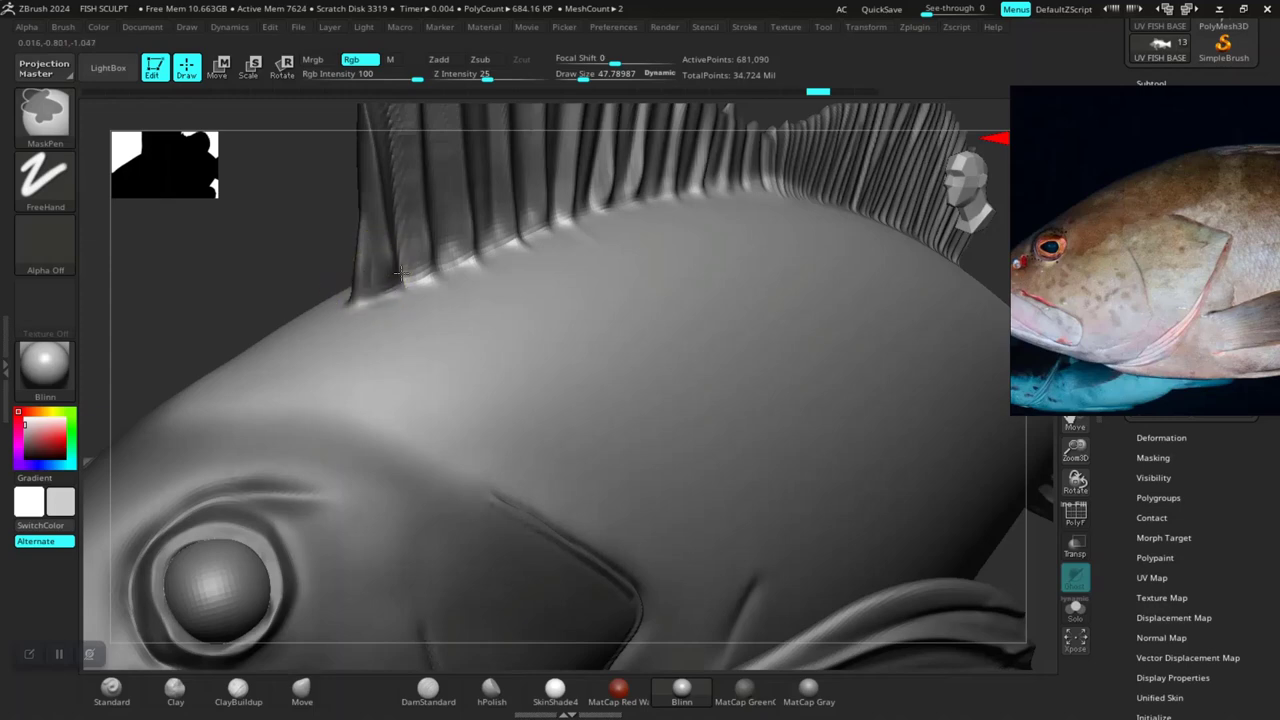
{"action": "mouse_move", "coordinate": [400, 272]}
{"action": "left_mouse_down", "text": "ctrl"}
{"action": "mouse_move", "coordinate": [615, 200]}
{"action": "mouse_move", "coordinate": [760, 183]}
{"action": "mouse_move", "coordinate": [822, 192]}
{"action": "left_mouse_up", "text": "ctrl"}
{"action": "mouse_move", "coordinate": [208, 293]}
{"action": "left_mouse_down"}
{"action": "mouse_move", "coordinate": [720, 157]}
{"action": "mouse_move", "coordinate": [503, 163]}
{"action": "mouse_move", "coordinate": [457, 148]}
{"action": "mouse_move", "coordinate": [443, 271]}
{"action": "mouse_move", "coordinate": [476, 253]}
{"action": "left_mouse_up"}
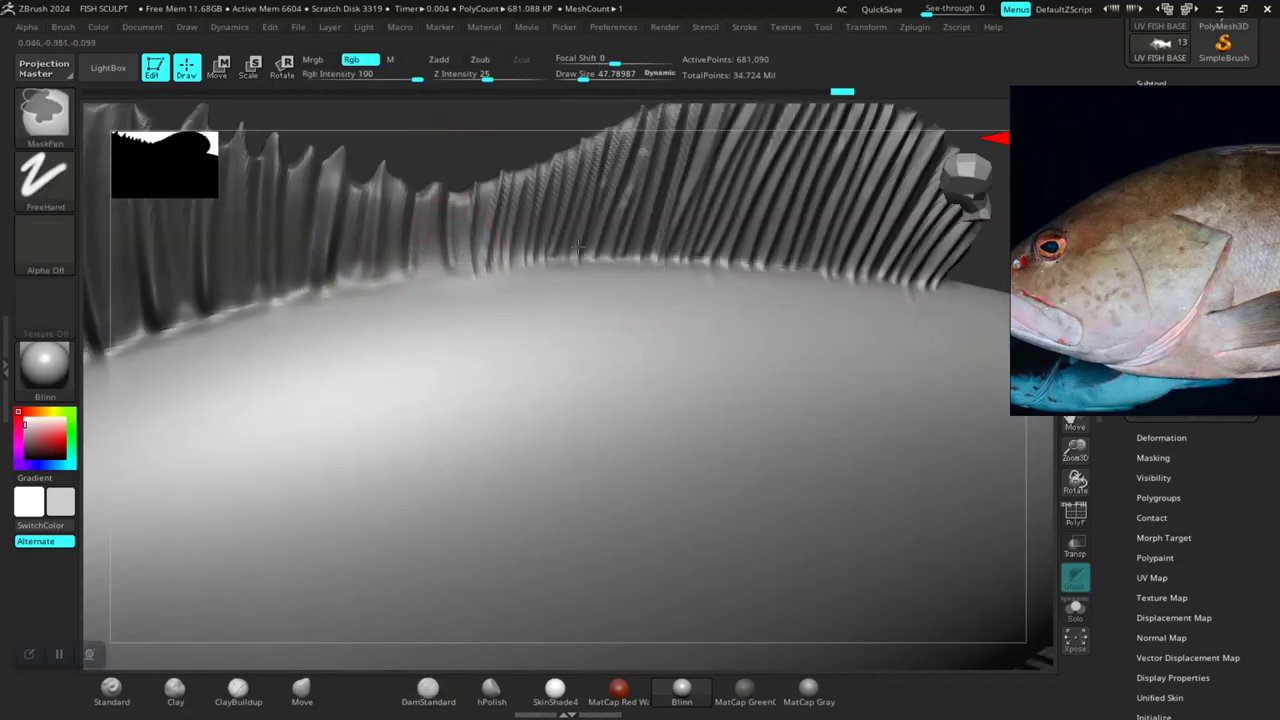
{"action": "mouse_move", "coordinate": [578, 246]}
{"action": "left_mouse_down", "text": "ctrl"}
{"action": "mouse_move", "coordinate": [902, 268]}
{"action": "mouse_move", "coordinate": [700, 265]}
{"action": "mouse_move", "coordinate": [489, 285]}
{"action": "mouse_move", "coordinate": [543, 257]}
{"action": "mouse_move", "coordinate": [402, 287]}
{"action": "mouse_move", "coordinate": [150, 390]}
{"action": "left_mouse_up", "text": "ctrl"}
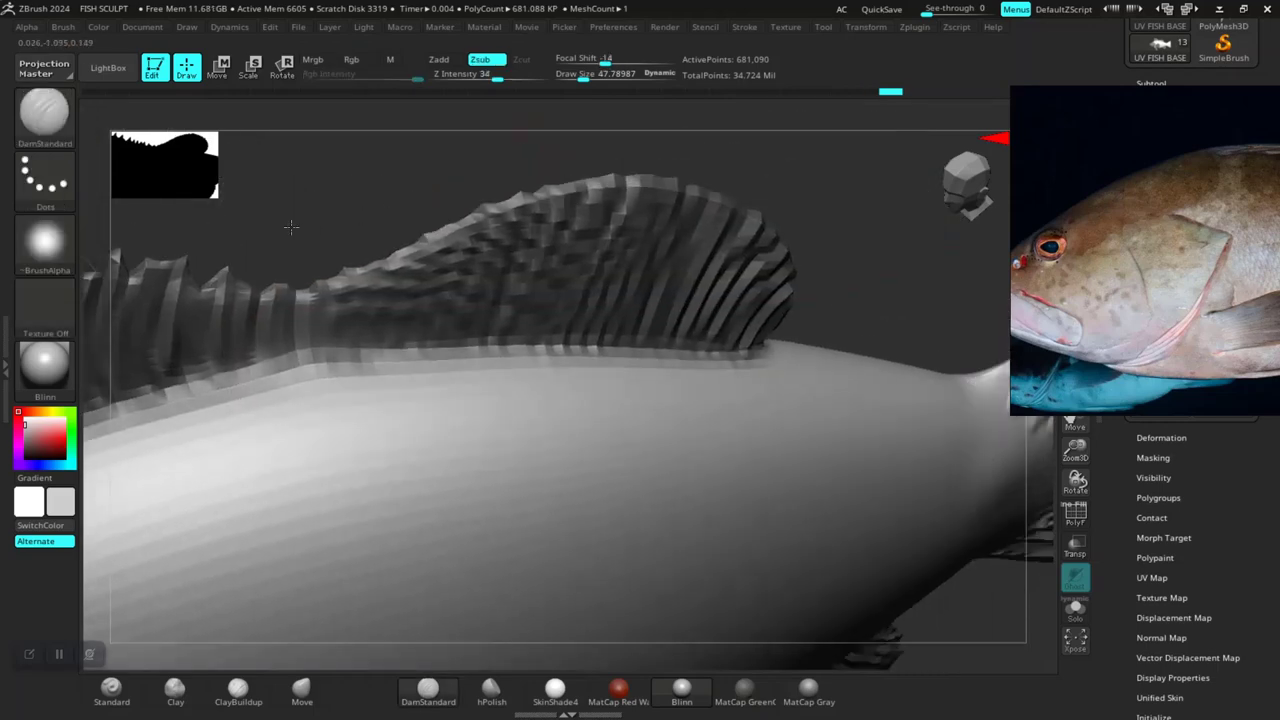
{"action": "mouse_move", "coordinate": [487, 181]}
{"action": "left_mouse_down"}
{"action": "mouse_move", "coordinate": [656, 346]}
{"action": "mouse_move", "coordinate": [715, 360]}
{"action": "mouse_move", "coordinate": [770, 350]}
{"action": "left_mouse_up"}
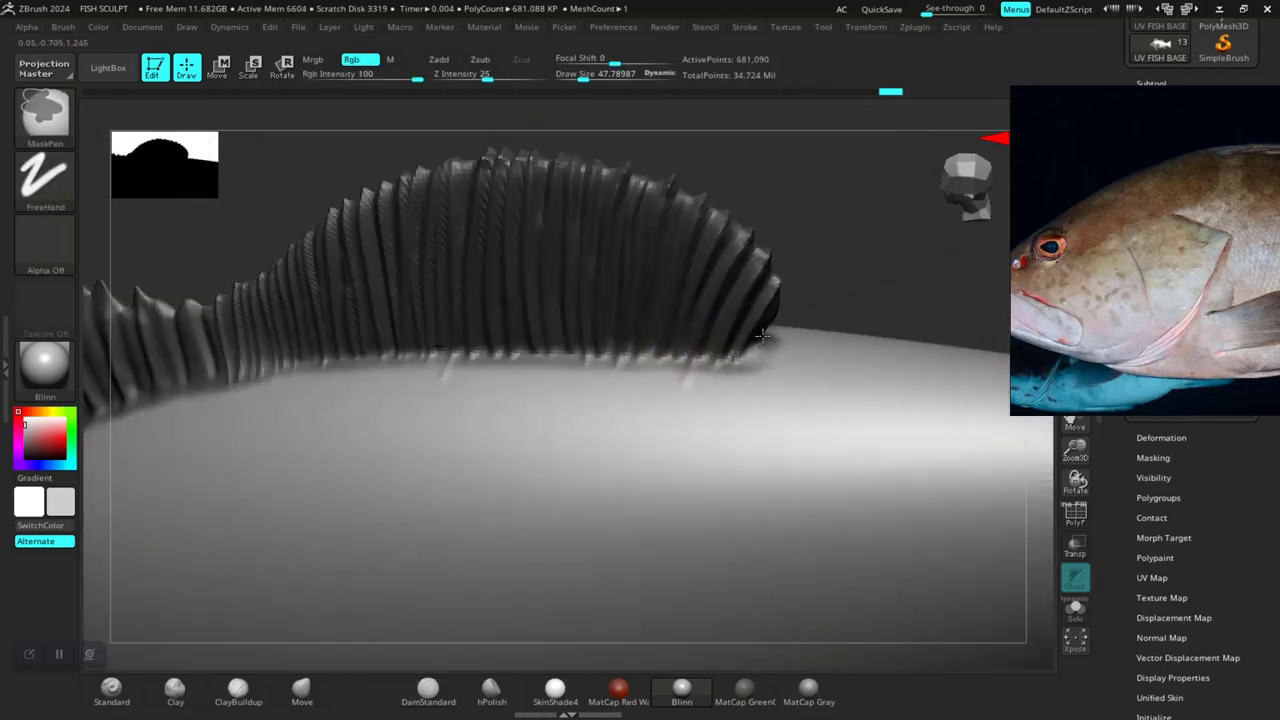
{"action": "mouse_move", "coordinate": [815, 258]}
{"action": "left_mouse_down"}
{"action": "mouse_move", "coordinate": [720, 300]}
{"action": "mouse_move", "coordinate": [792, 306]}
{"action": "mouse_move", "coordinate": [692, 349]}
{"action": "mouse_move", "coordinate": [428, 386]}
{"action": "mouse_move", "coordinate": [417, 432]}
{"action": "mouse_move", "coordinate": [463, 371]}
{"action": "mouse_move", "coordinate": [620, 300]}
{"action": "mouse_move", "coordinate": [786, 240]}
{"action": "mouse_move", "coordinate": [791, 289]}
{"action": "mouse_move", "coordinate": [709, 234]}
{"action": "mouse_move", "coordinate": [649, 232]}
{"action": "mouse_move", "coordinate": [688, 243]}
{"action": "left_mouse_up"}
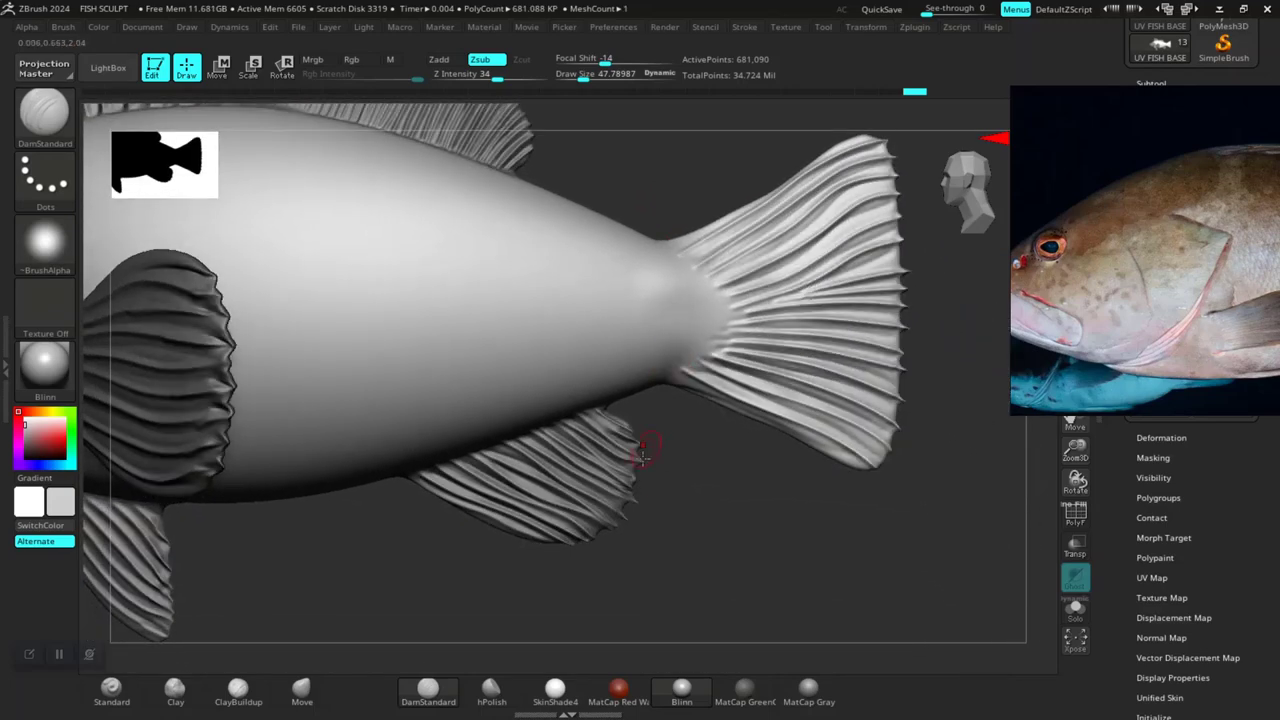
{"action": "mouse_move", "coordinate": [679, 491]}
{"action": "left_mouse_down"}
{"action": "mouse_move", "coordinate": [697, 396]}
{"action": "mouse_move", "coordinate": [632, 427]}
{"action": "left_mouse_up"}
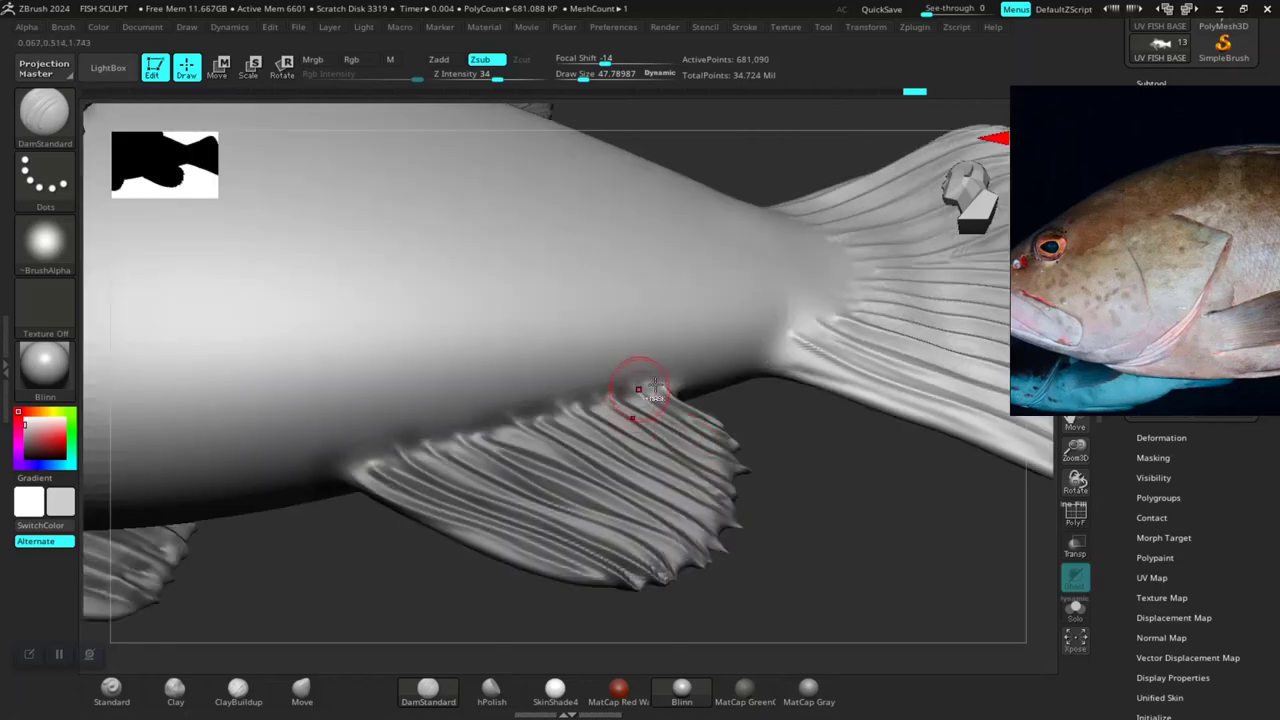
Step: Mask along the bases of the lower rear and lower front fins
{"action": "key", "text": "ctrl"}
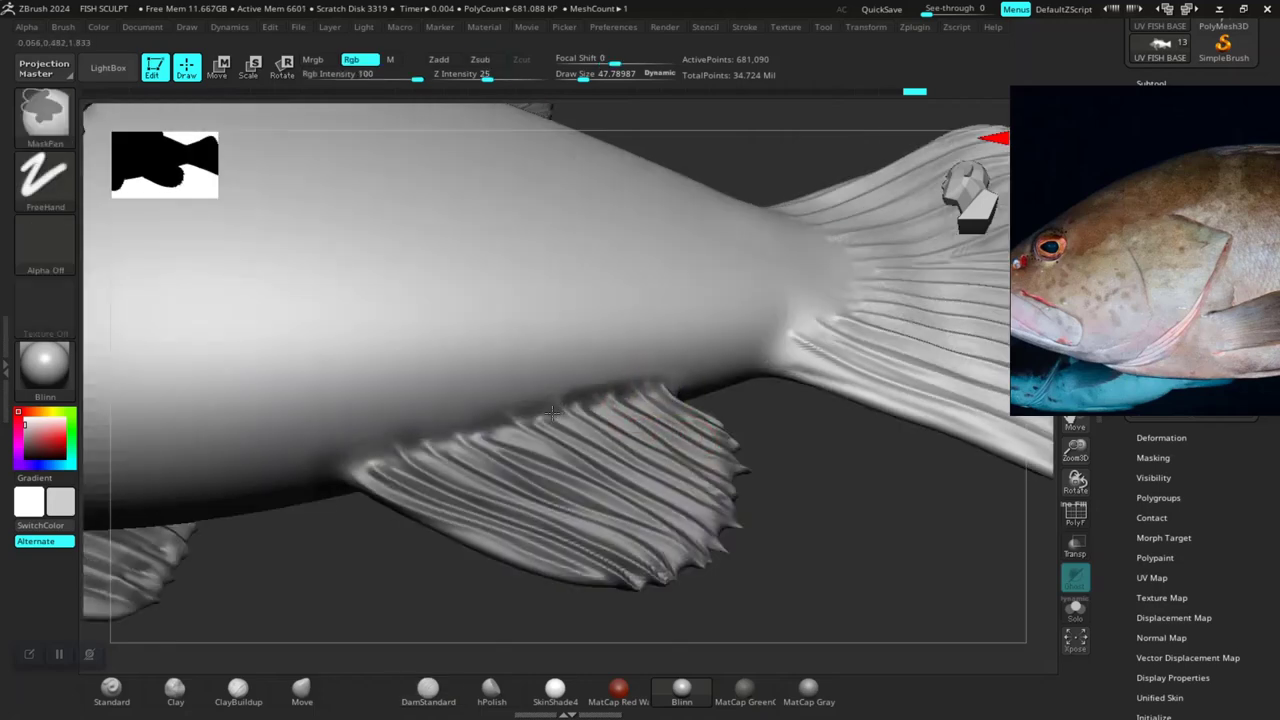
{"action": "left_click_drag", "start_coordinate": [552, 412], "coordinate": [390, 458], "text": "ctrl"}
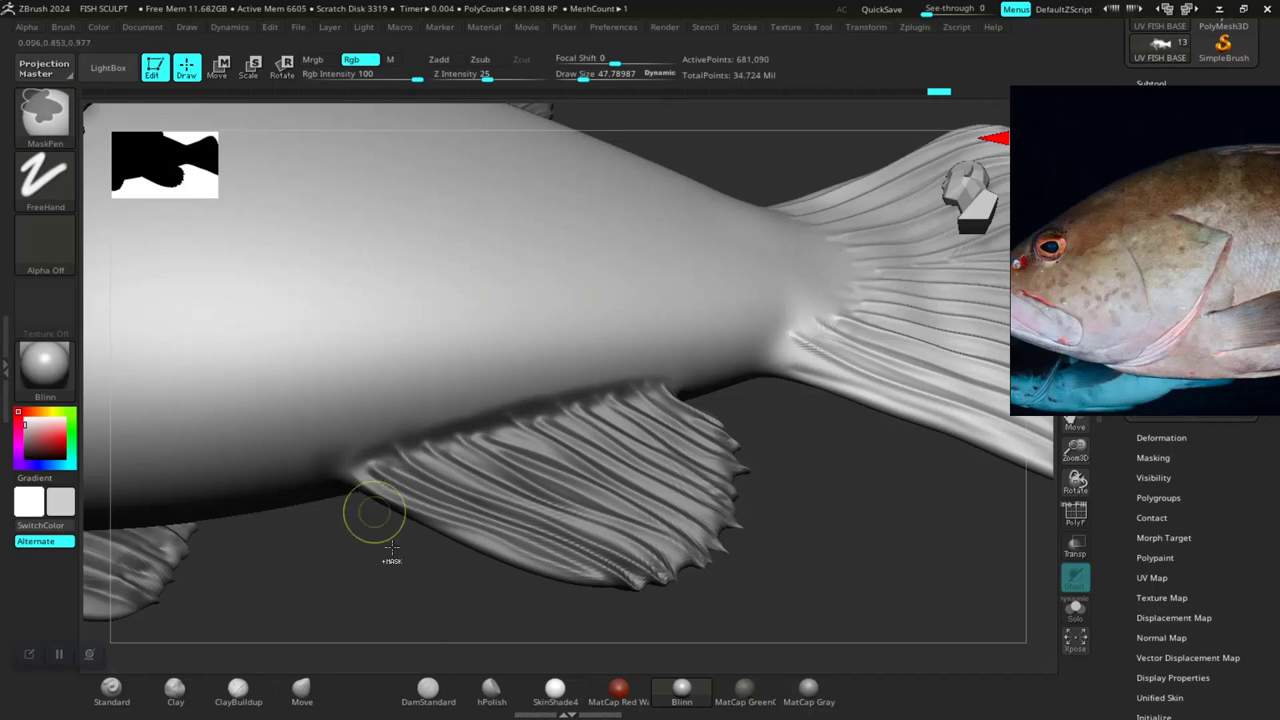
{"action": "mouse_move", "coordinate": [405, 588]}
{"action": "left_mouse_down"}
{"action": "mouse_move", "coordinate": [700, 472]}
{"action": "mouse_move", "coordinate": [657, 489]}
{"action": "mouse_move", "coordinate": [523, 487]}
{"action": "left_mouse_up"}
{"action": "key", "text": "ctrl"}
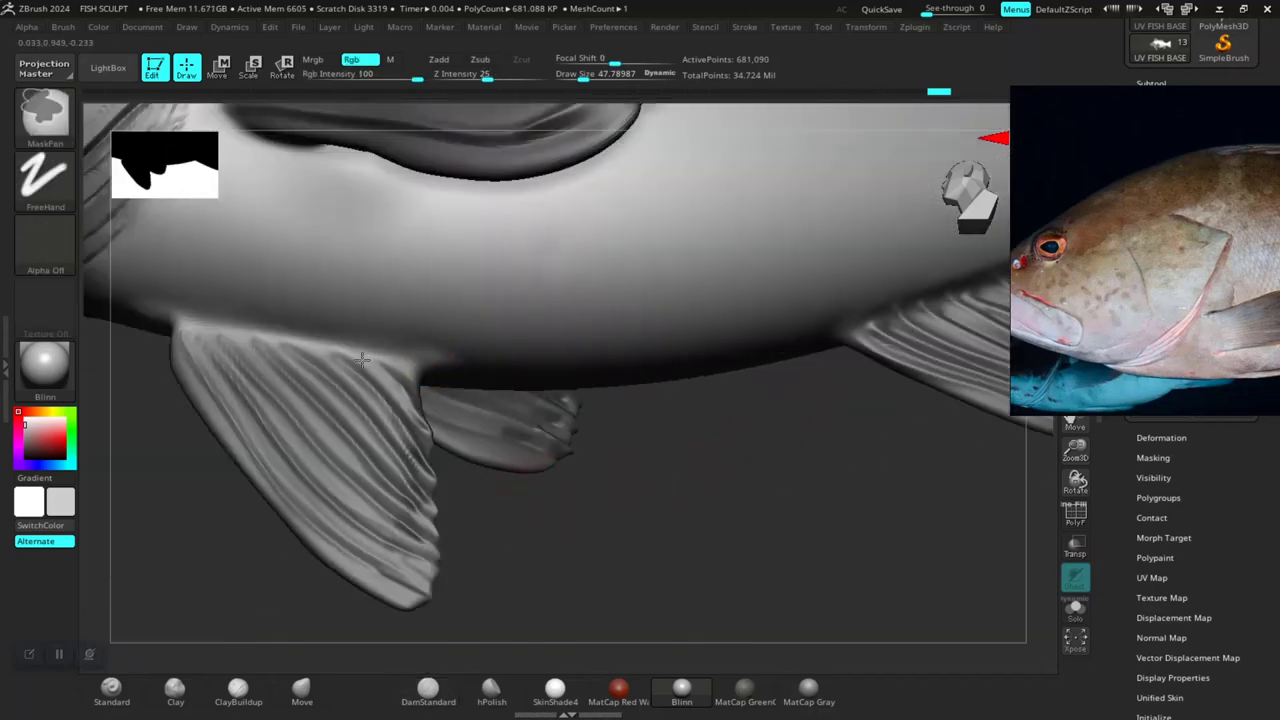
{"action": "left_click_drag", "start_coordinate": [362, 358], "coordinate": [257, 422], "text": "ctrl"}
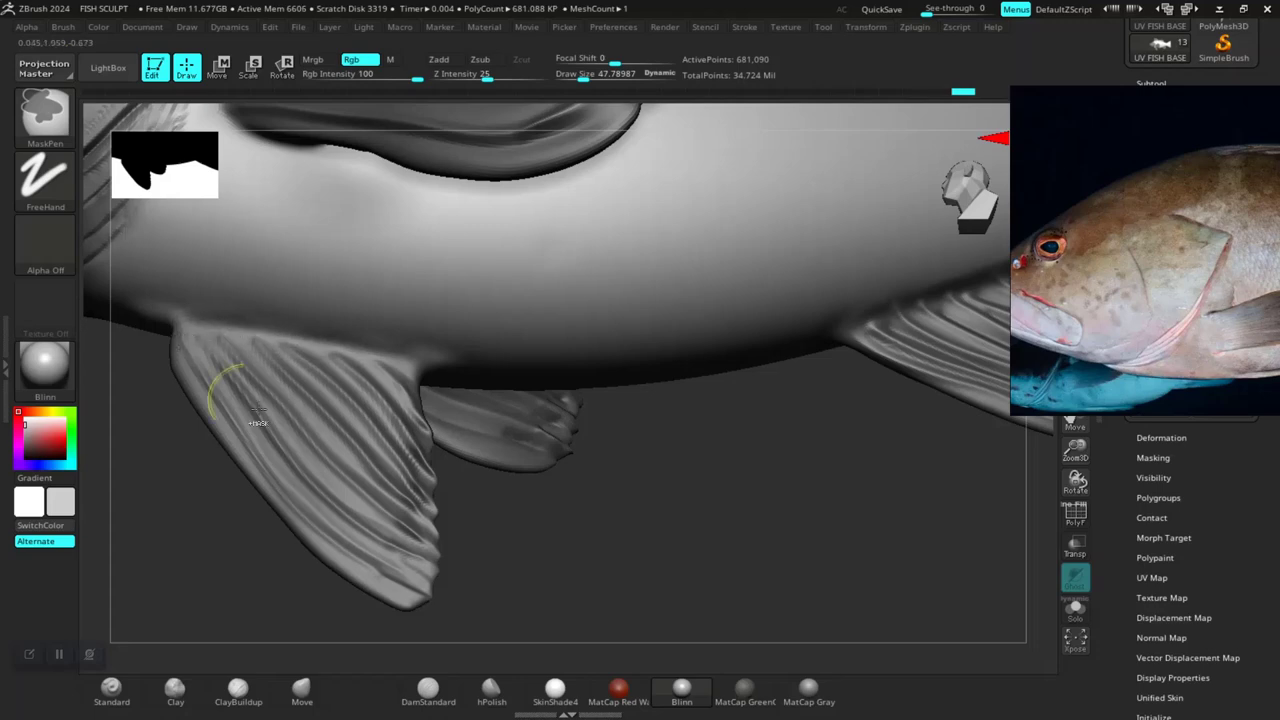
{"action": "mouse_move", "coordinate": [223, 600]}
{"action": "left_mouse_down"}
{"action": "mouse_move", "coordinate": [400, 557]}
{"action": "mouse_move", "coordinate": [351, 525]}
{"action": "mouse_move", "coordinate": [400, 531]}
{"action": "left_mouse_up"}
Step: Orbit around the lower fin to a close frontal view of its base
{"action": "key", "text": "ctrl"}
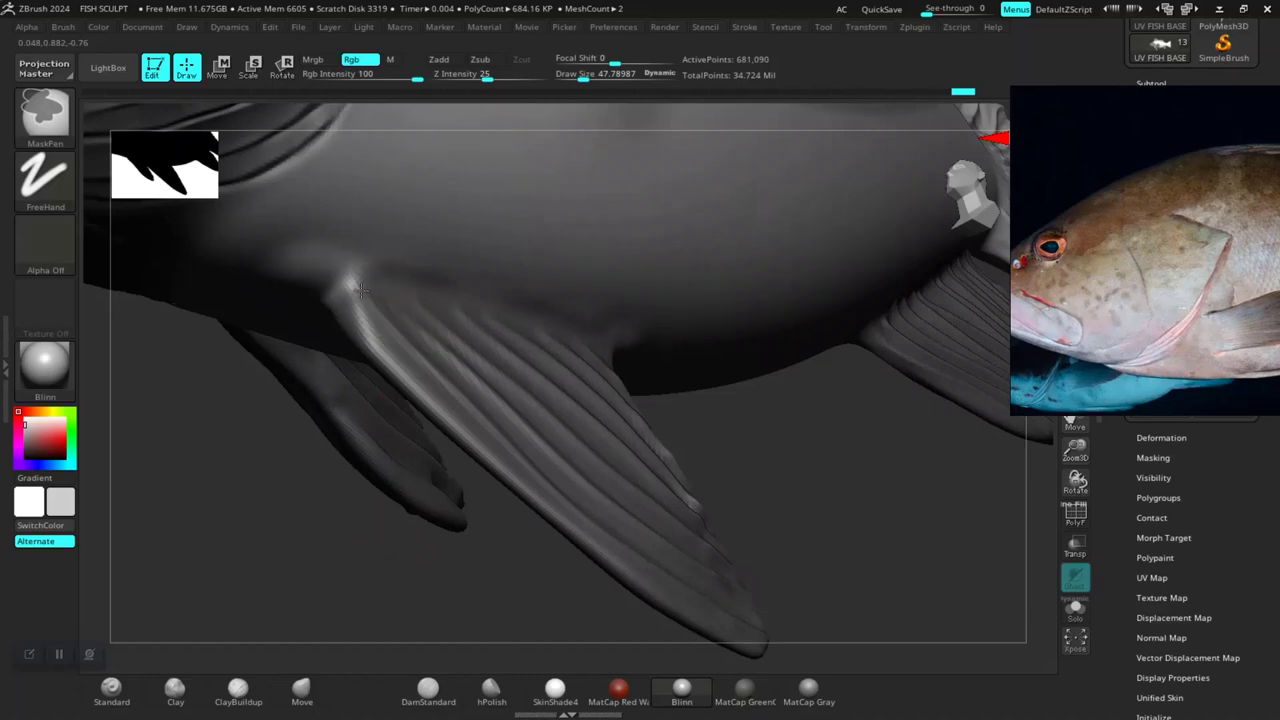
{"action": "mouse_move", "coordinate": [771, 457]}
{"action": "left_mouse_down"}
{"action": "mouse_move", "coordinate": [834, 357]}
{"action": "mouse_move", "coordinate": [766, 314]}
{"action": "left_mouse_up"}
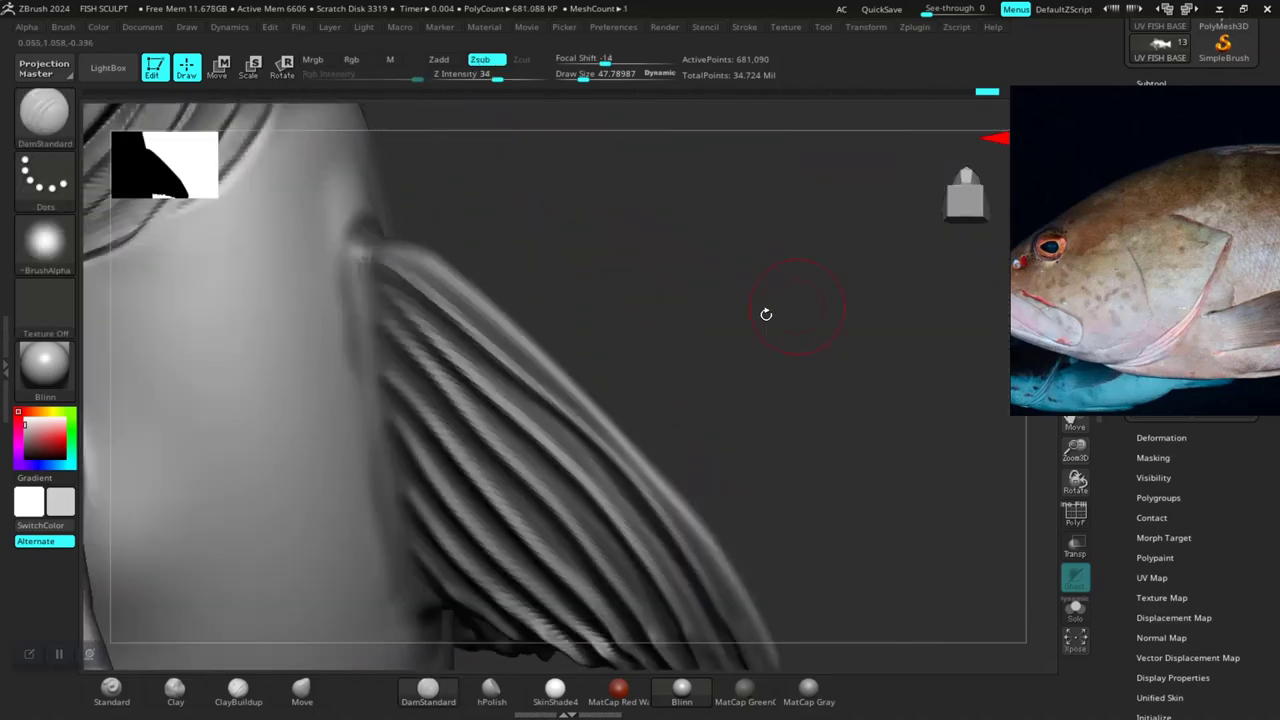
{"action": "mouse_move", "coordinate": [698, 347]}
{"action": "left_mouse_down"}
{"action": "mouse_move", "coordinate": [652, 287]}
{"action": "mouse_move", "coordinate": [722, 272]}
{"action": "mouse_move", "coordinate": [400, 300]}
{"action": "mouse_move", "coordinate": [422, 413]}
{"action": "left_mouse_up"}
{"action": "key", "text": "ctrl"}
{"action": "mouse_move", "coordinate": [709, 423]}
{"action": "left_mouse_down"}
{"action": "mouse_move", "coordinate": [709, 334]}
{"action": "mouse_move", "coordinate": [757, 408]}
{"action": "mouse_move", "coordinate": [791, 389]}
{"action": "mouse_move", "coordinate": [415, 374]}
{"action": "left_mouse_up"}
{"action": "key", "text": "ctrl"}
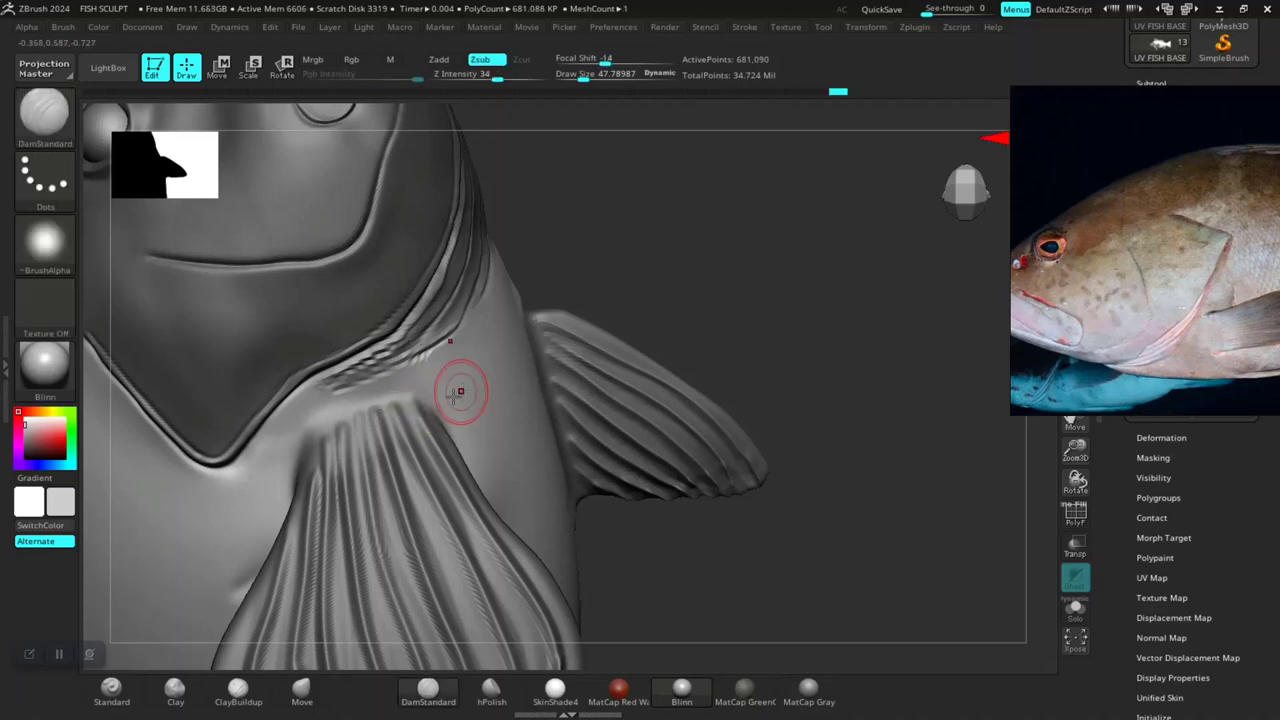
{"action": "mouse_move", "coordinate": [704, 283]}
{"action": "left_mouse_down"}
{"action": "mouse_move", "coordinate": [760, 271]}
{"action": "mouse_move", "coordinate": [671, 349]}
{"action": "left_mouse_up"}
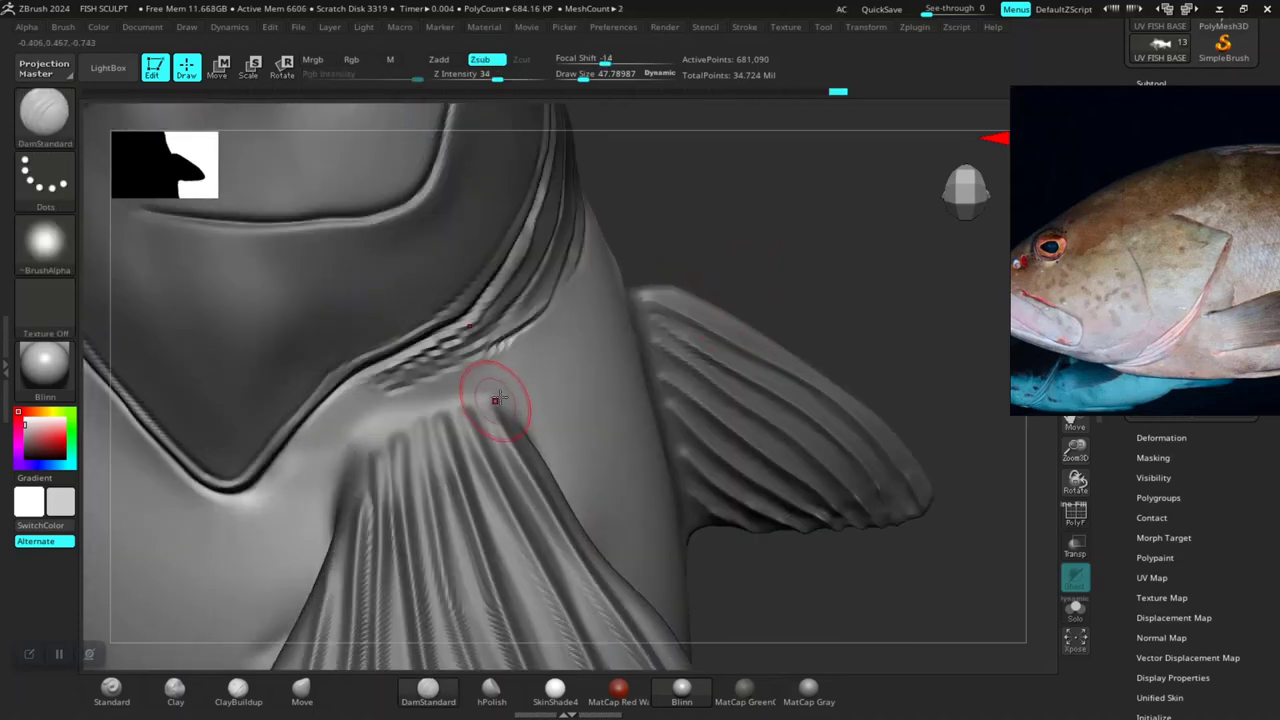
{"action": "key", "text": "ctrl"}
Step: Carve a DamStandard crease along the lower fin base, then paint and clear a test mask
{"action": "mouse_move", "coordinate": [453, 413]}
{"action": "left_mouse_down"}
{"action": "mouse_move", "coordinate": [395, 440]}
{"action": "mouse_move", "coordinate": [356, 479]}
{"action": "left_mouse_up"}
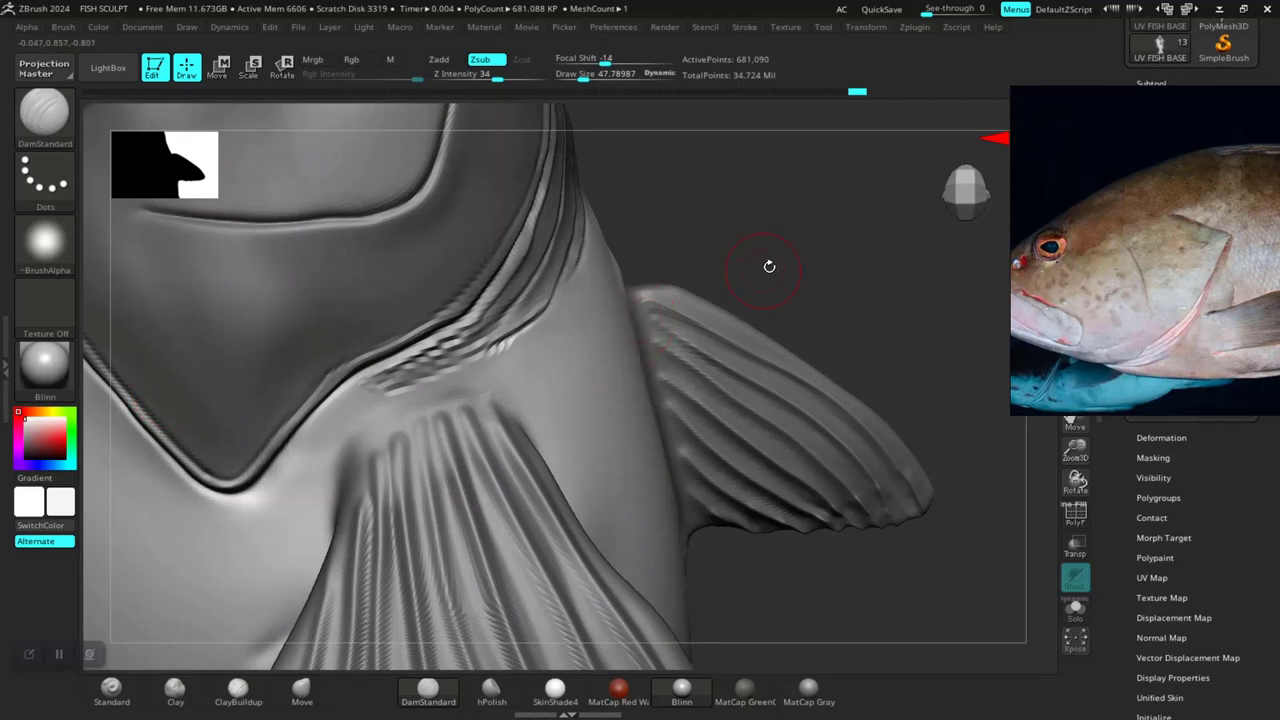
{"action": "left_click_drag", "start_coordinate": [769, 266], "coordinate": [509, 450]}
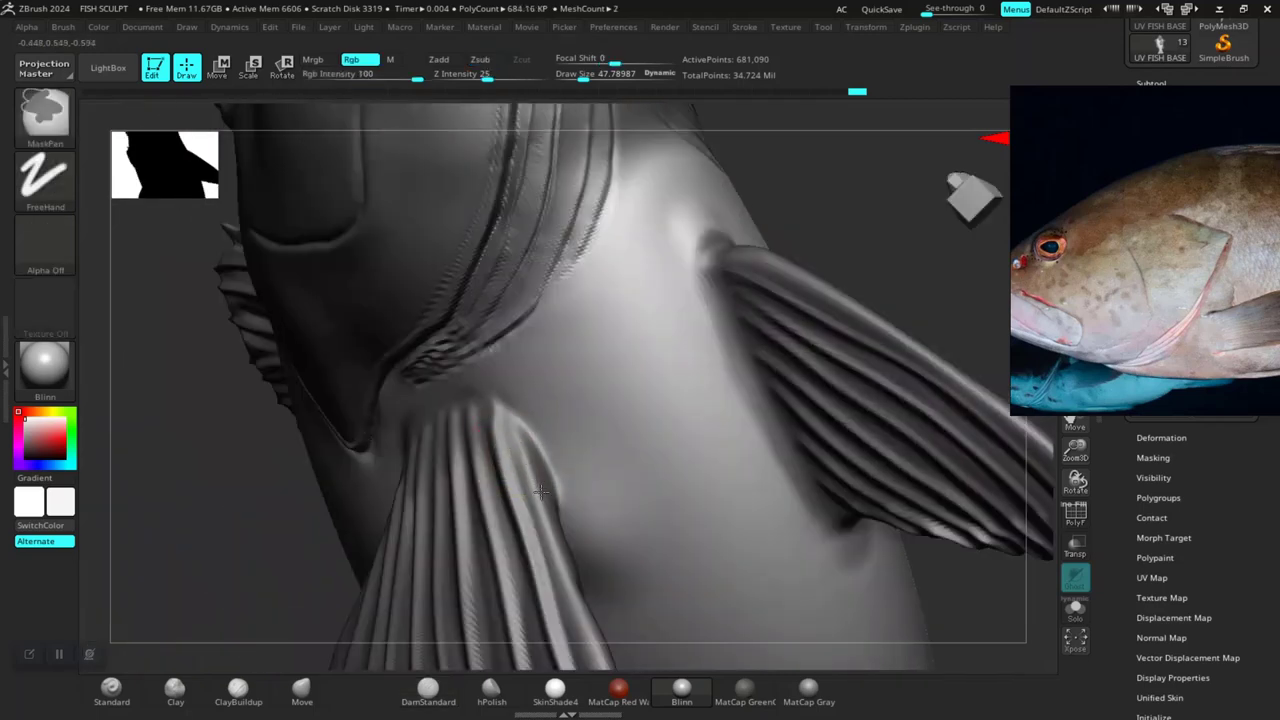
{"action": "left_click_drag", "start_coordinate": [600, 395], "coordinate": [631, 468], "text": "ctrl"}
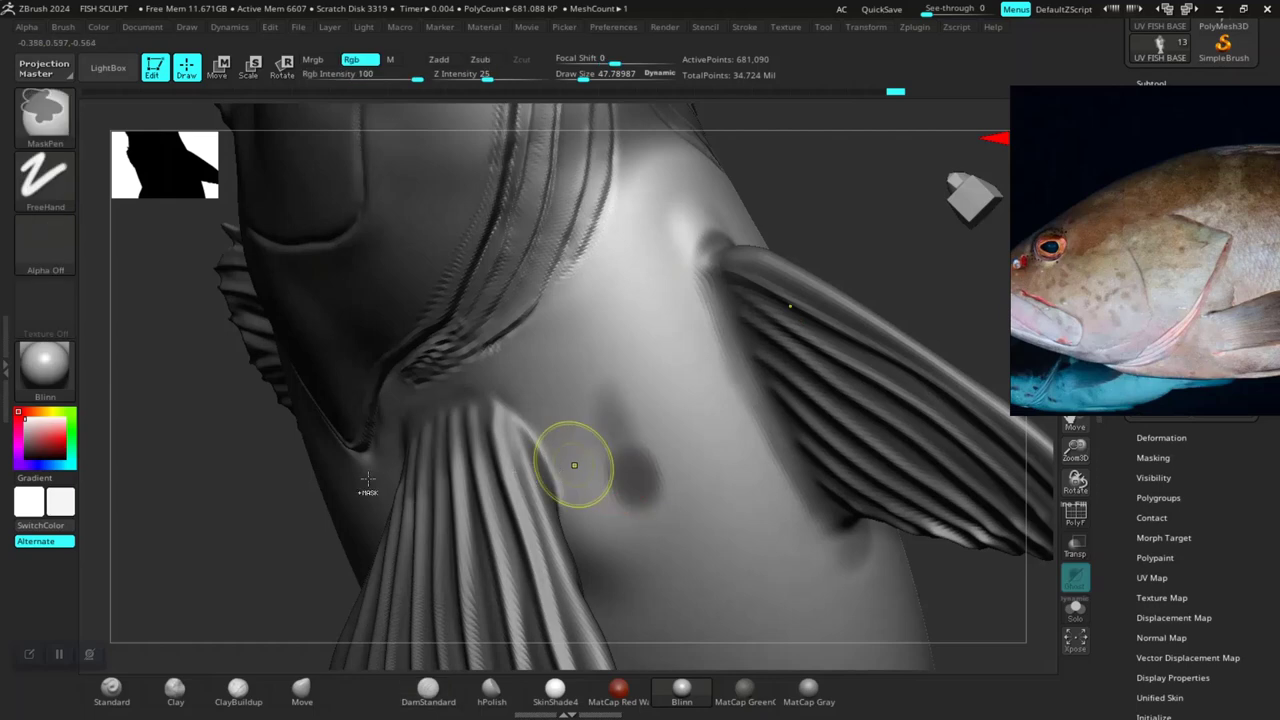
{"action": "left_click", "coordinate": [240, 511], "text": "ctrl"}
{"action": "mouse_move", "coordinate": [208, 516]}
{"action": "left_mouse_down"}
{"action": "mouse_move", "coordinate": [200, 457]}
{"action": "mouse_move", "coordinate": [443, 471]}
{"action": "left_mouse_up"}
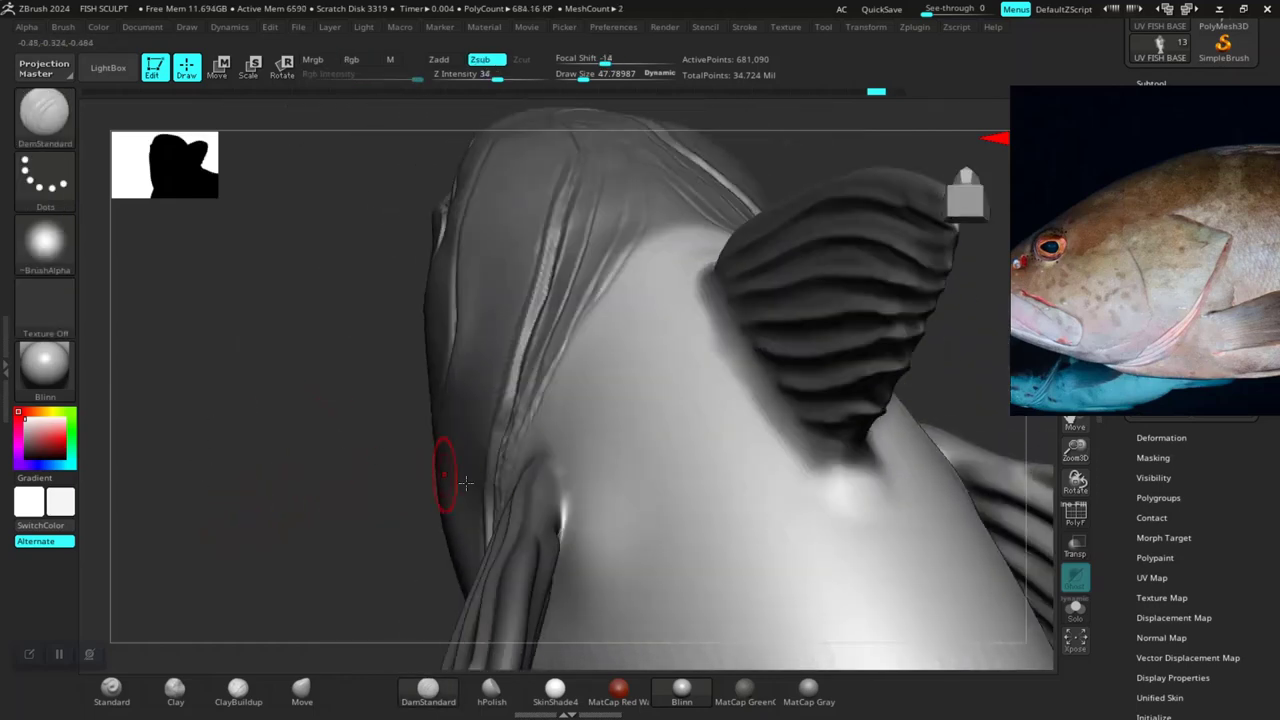
{"action": "key", "text": "ctrl"}
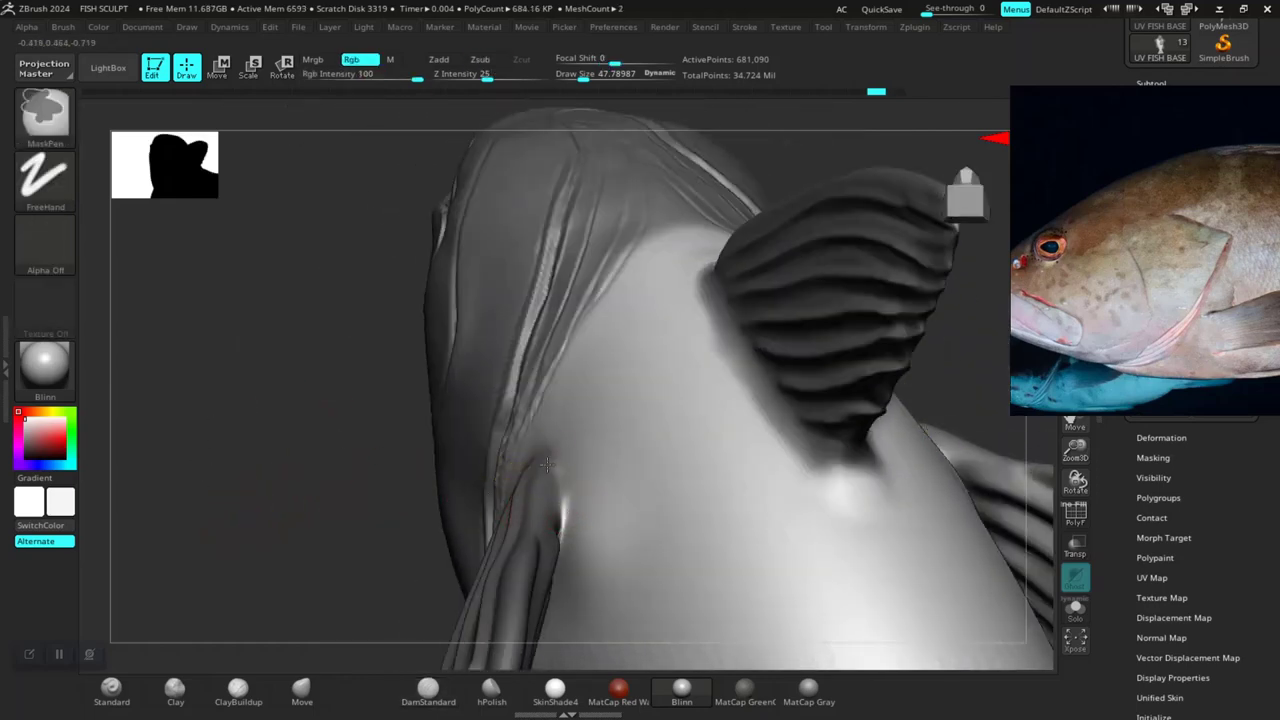
{"action": "mouse_move", "coordinate": [300, 408]}
{"action": "left_mouse_down"}
{"action": "mouse_move", "coordinate": [408, 345]}
{"action": "mouse_move", "coordinate": [366, 163]}
{"action": "mouse_move", "coordinate": [349, 251]}
{"action": "mouse_move", "coordinate": [188, 294]}
{"action": "left_mouse_up"}
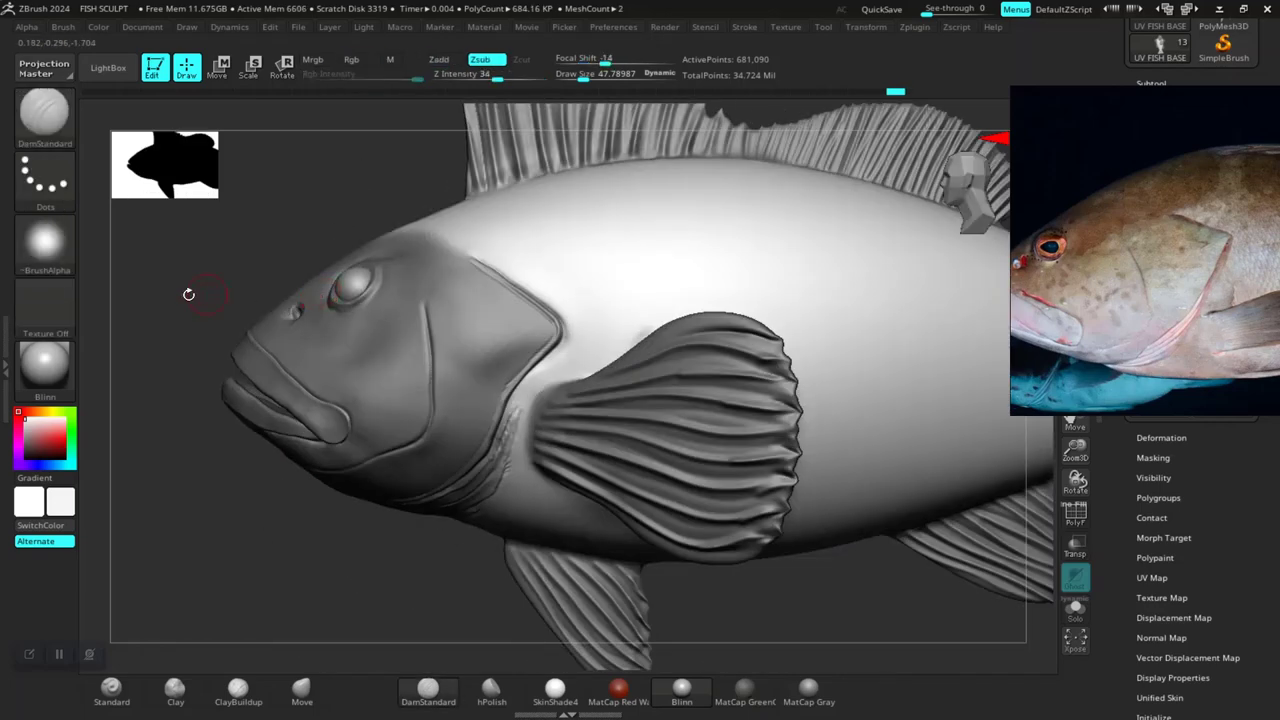
Step: Select MaskLasso and lasso the top of the tail fin down past the tail base
{"action": "left_click", "coordinate": [50, 118], "text": "ctrl"}
{"action": "type", "text": "M"}
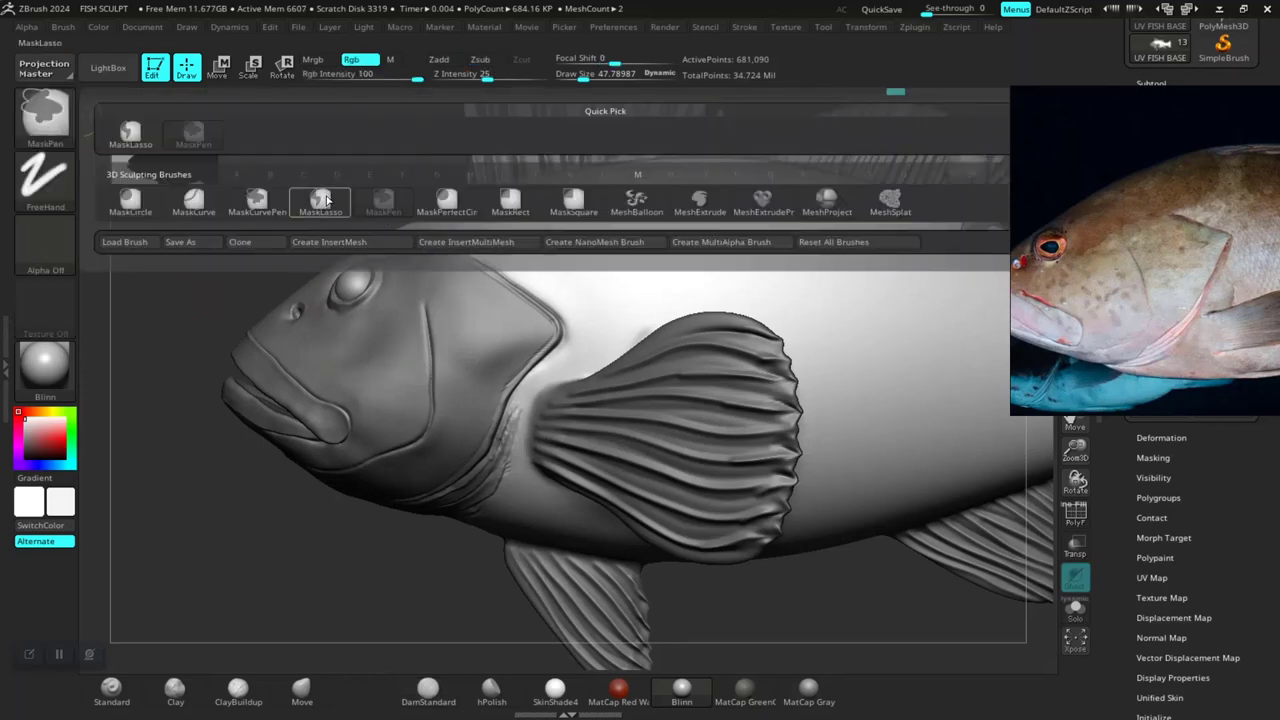
{"action": "left_click", "coordinate": [320, 200]}
{"action": "mouse_move", "coordinate": [337, 563]}
{"action": "left_mouse_down"}
{"action": "mouse_move", "coordinate": [672, 592]}
{"action": "mouse_move", "coordinate": [732, 377]}
{"action": "mouse_move", "coordinate": [757, 403]}
{"action": "left_mouse_up"}
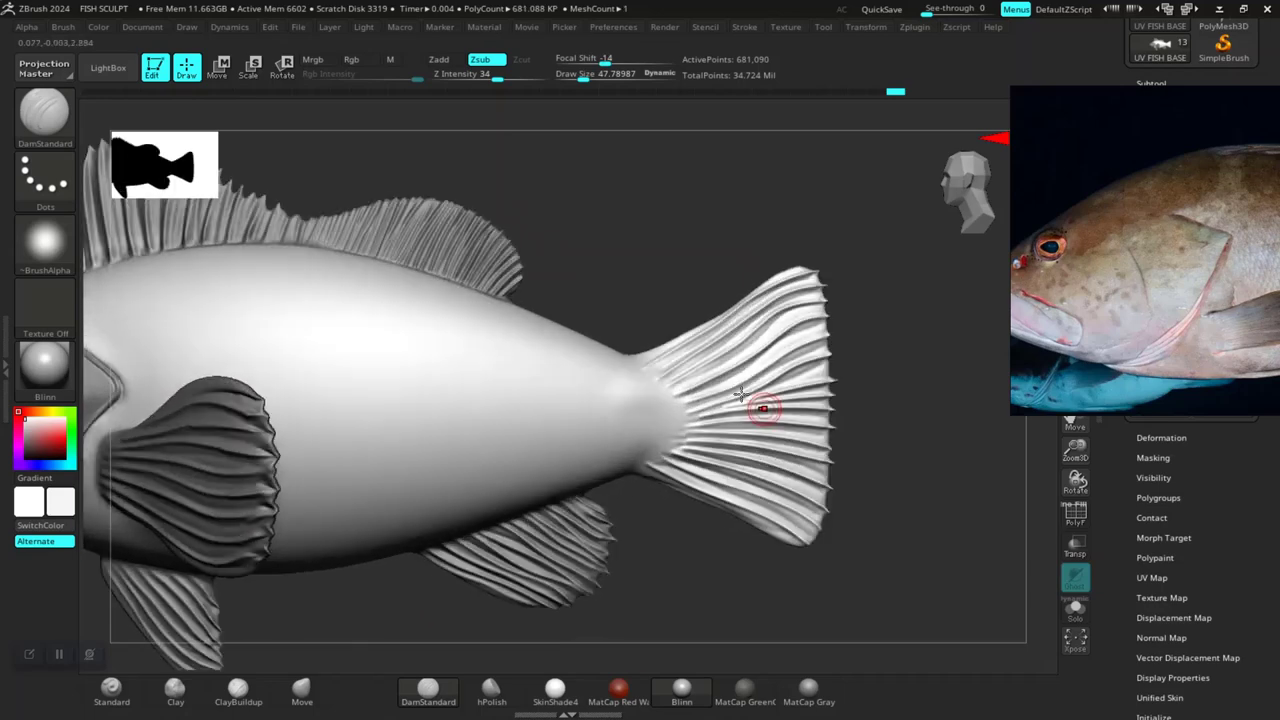
{"action": "key", "text": "ctrl"}
{"action": "left_click_drag", "start_coordinate": [846, 242], "coordinate": [648, 362], "text": "ctrl"}
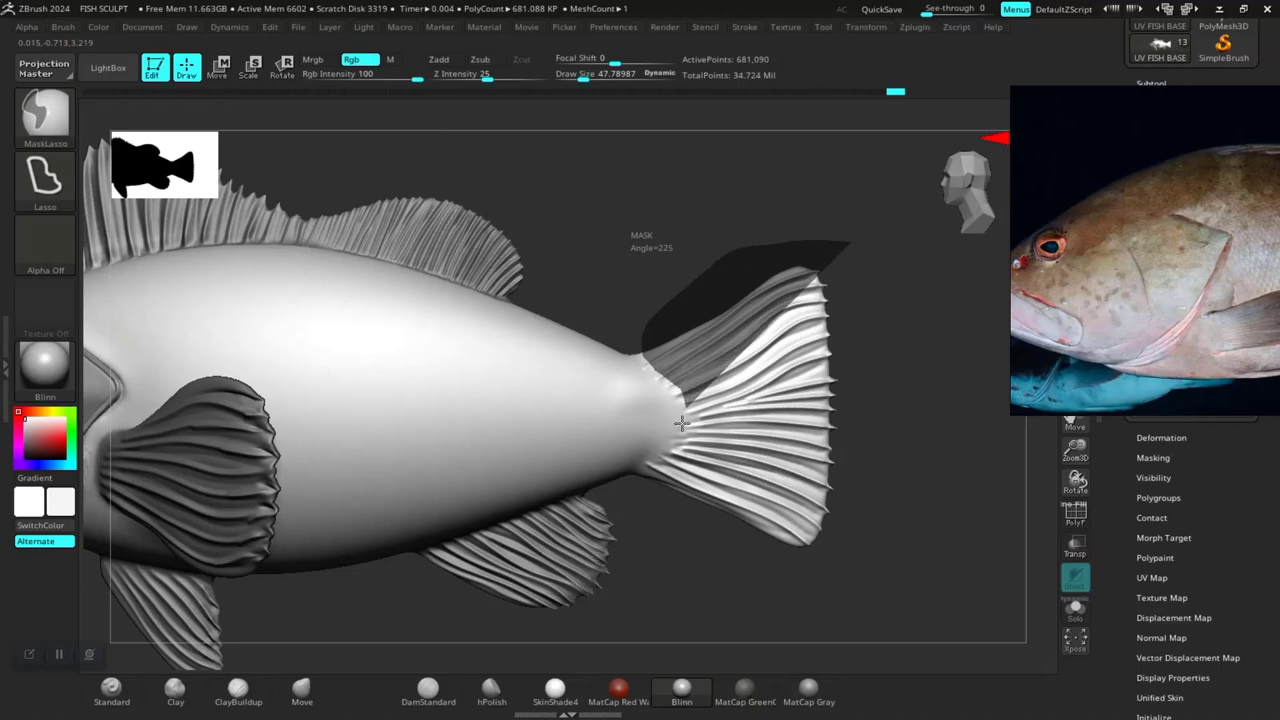
{"action": "mouse_move", "coordinate": [648, 362]}
{"action": "left_mouse_down", "text": "ctrl"}
{"action": "mouse_move", "coordinate": [663, 545]}
{"action": "mouse_move", "coordinate": [663, 273]}
{"action": "left_mouse_up", "text": "ctrl"}
{"action": "scroll", "coordinate": [663, 273], "scroll_direction": "up", "scroll_amount": 2}
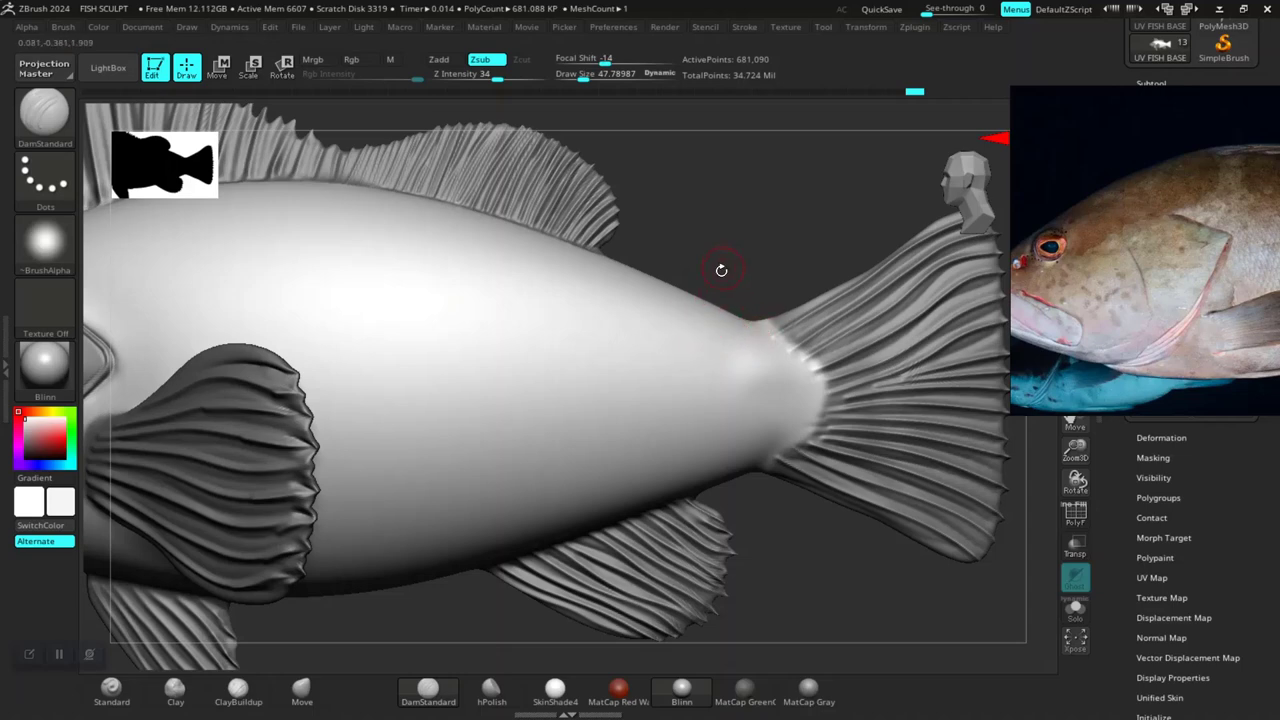
{"action": "key", "text": "ctrl"}
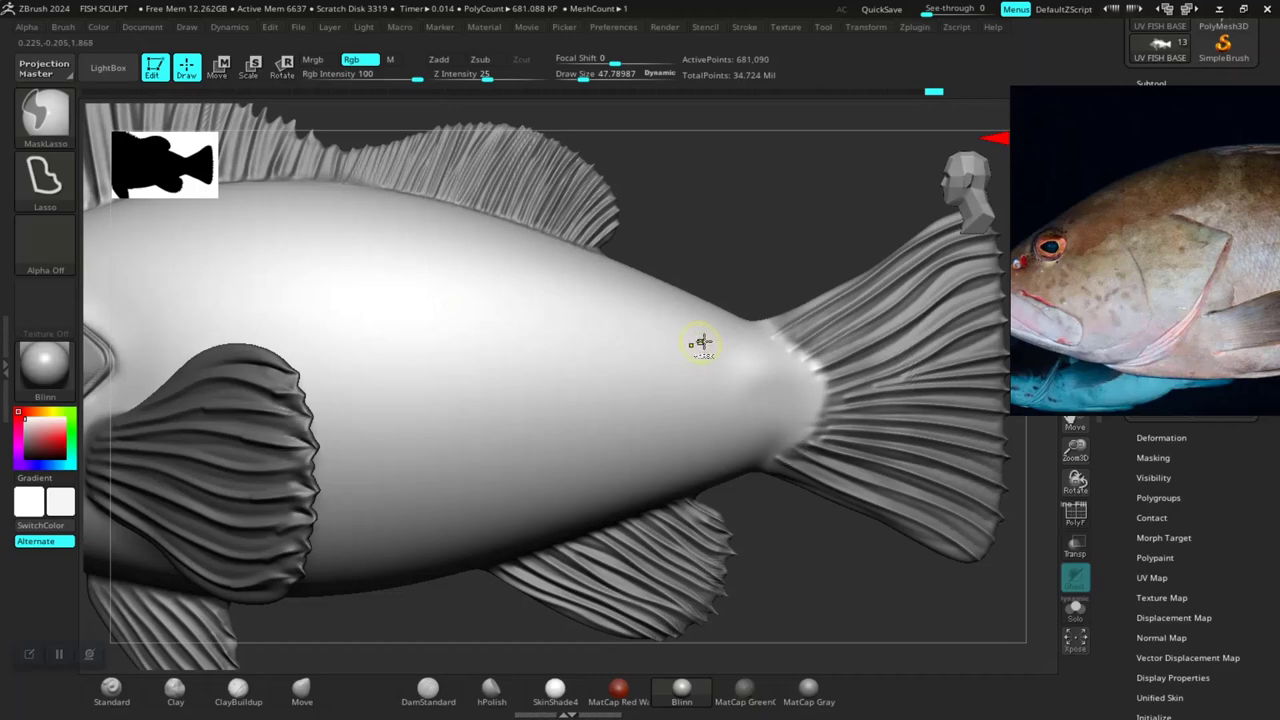
{"action": "mouse_move", "coordinate": [721, 249]}
{"action": "right_mouse_down"}
{"action": "mouse_move", "coordinate": [742, 447]}
{"action": "mouse_move", "coordinate": [789, 557]}
{"action": "mouse_move", "coordinate": [771, 517]}
{"action": "mouse_move", "coordinate": [840, 414]}
{"action": "right_mouse_up"}
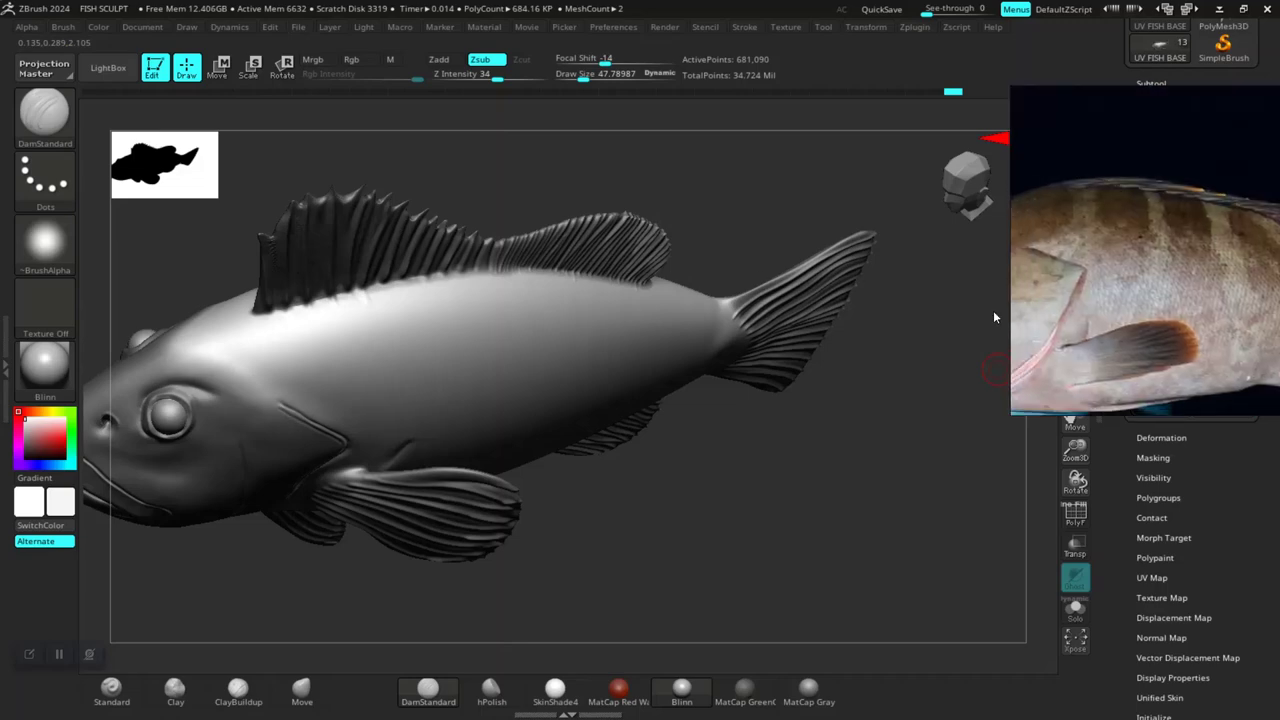
Step: Move the grouper reference photo to the upper left and orbit the fish
{"action": "left_click_drag", "start_coordinate": [1146, 287], "coordinate": [59, 172]}
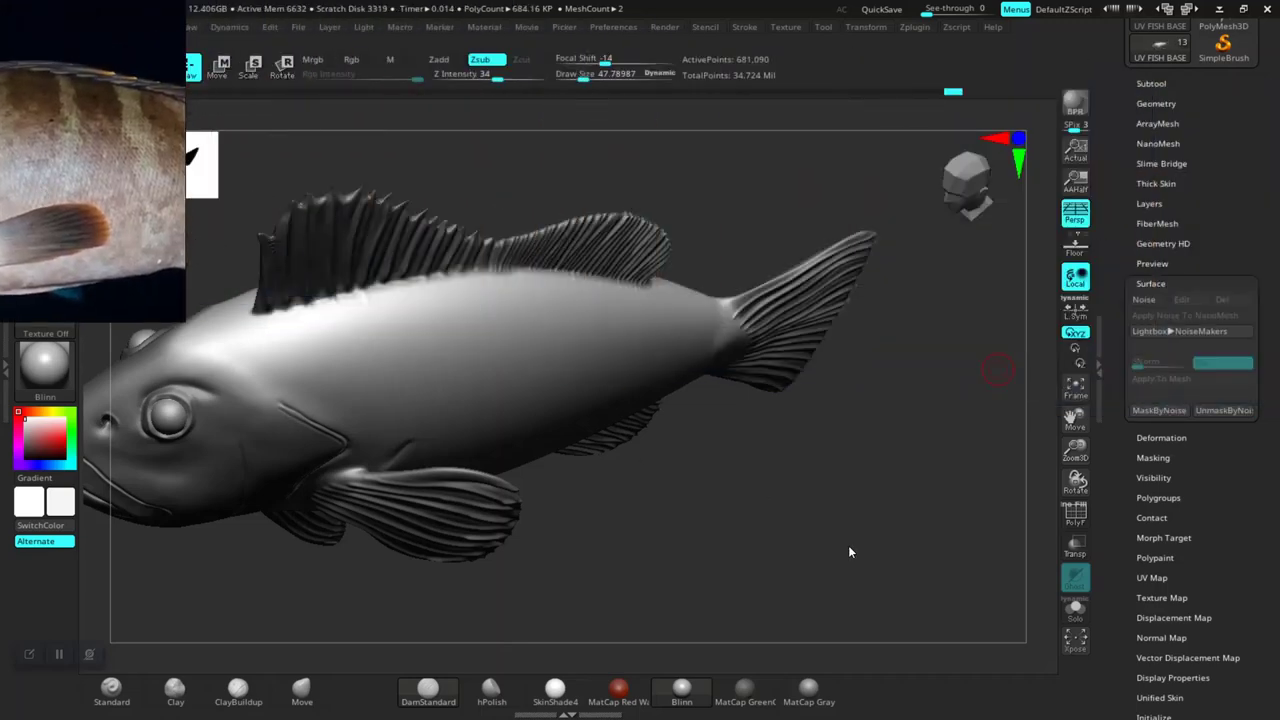
{"action": "right_click_drag", "start_coordinate": [848, 545], "coordinate": [940, 450]}
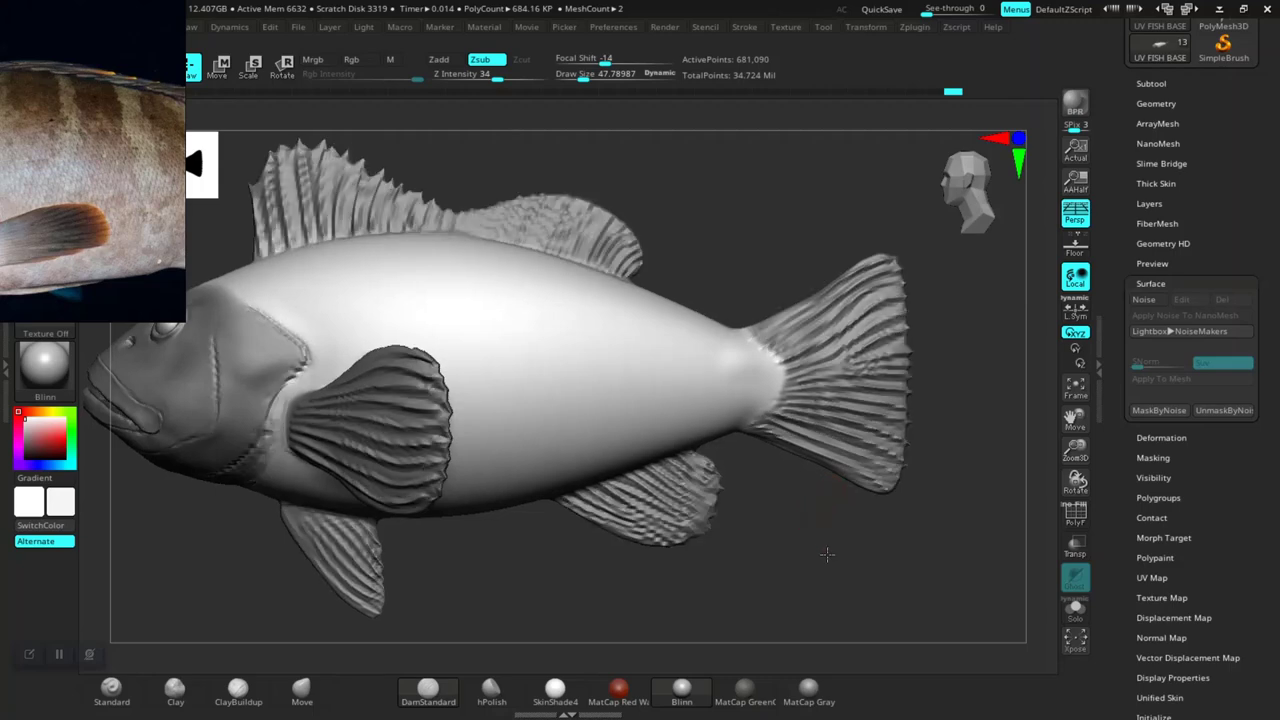
{"action": "right_click_drag", "start_coordinate": [828, 498], "coordinate": [828, 526], "text": "alt"}
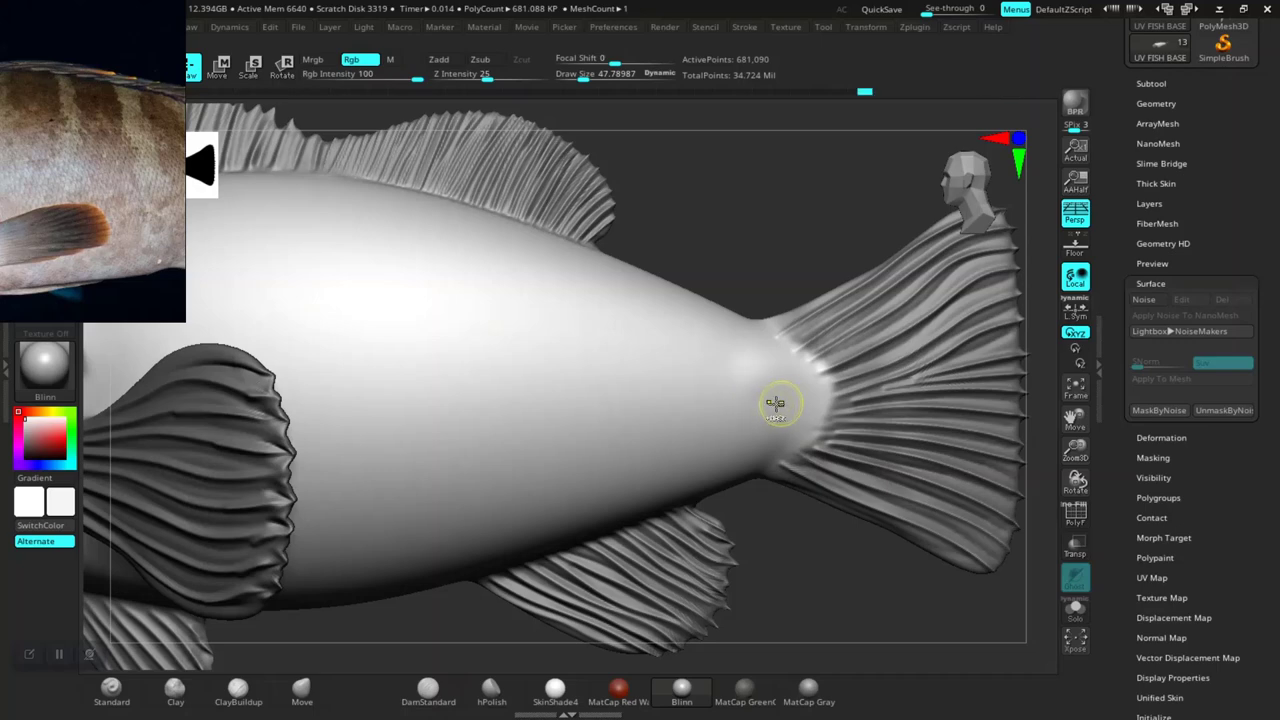
{"action": "key", "text": "alt"}
{"action": "mouse_move", "coordinate": [807, 570]}
{"action": "left_mouse_down"}
{"action": "mouse_move", "coordinate": [807, 518]}
{"action": "mouse_move", "coordinate": [1000, 486]}
{"action": "mouse_move", "coordinate": [1045, 445]}
{"action": "left_mouse_up"}
Step: Open NoiseMaker from Tool > Surface > Noise
{"action": "left_click", "coordinate": [1145, 300]}
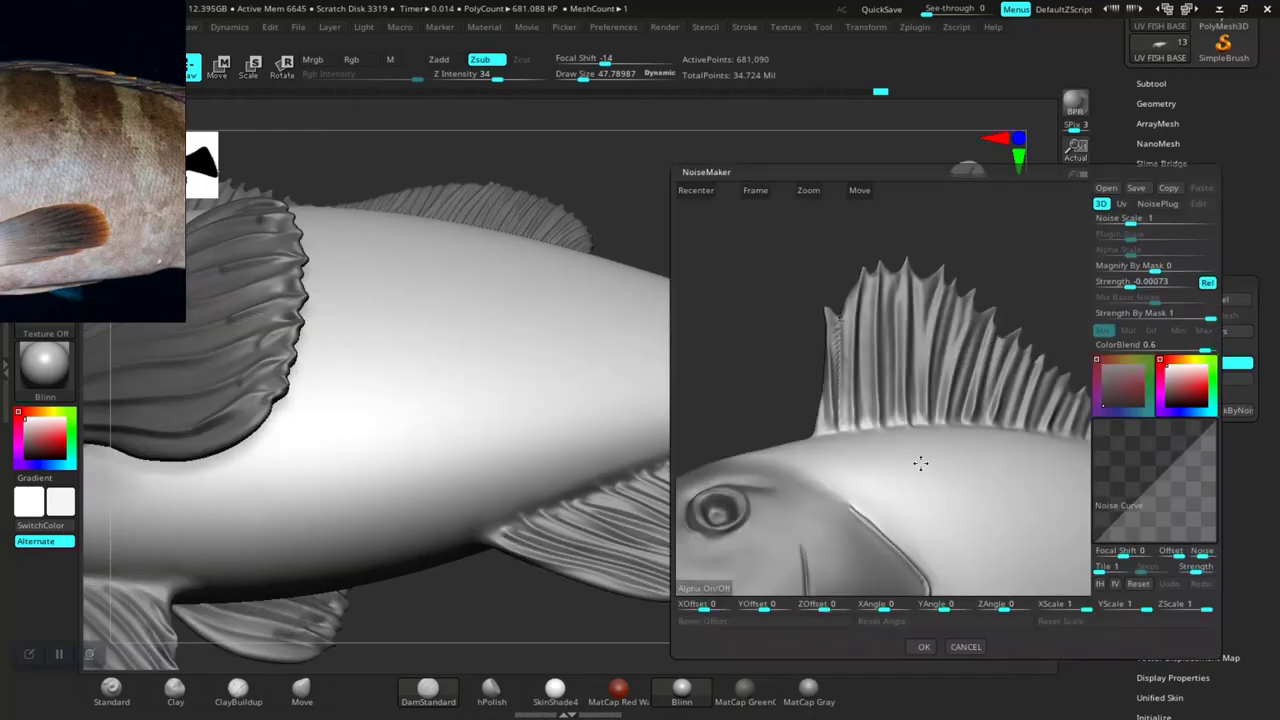
{"action": "scroll", "coordinate": [920, 463], "scroll_direction": "up", "scroll_amount": 2}
{"action": "scroll", "coordinate": [903, 423], "scroll_direction": "up", "scroll_amount": 2}
{"action": "scroll", "coordinate": [903, 403], "scroll_direction": "up", "scroll_amount": 2}
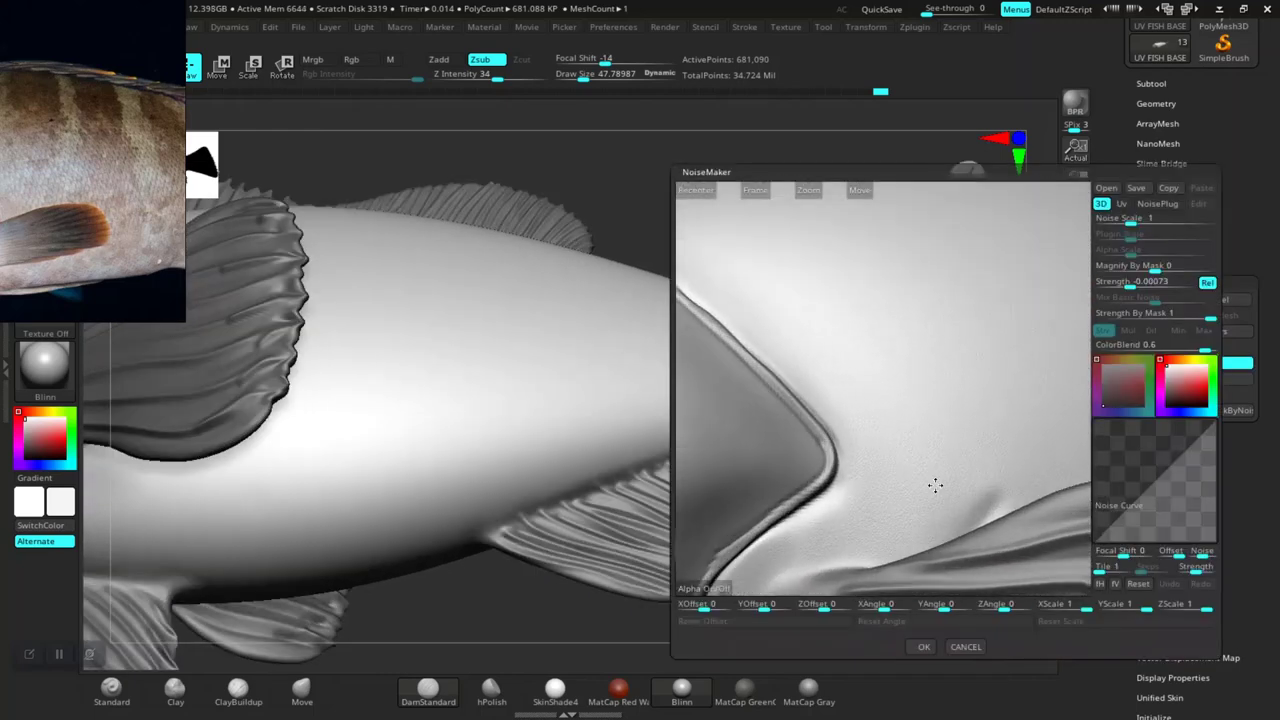
{"action": "scroll", "coordinate": [916, 483], "scroll_direction": "down", "scroll_amount": 2}
{"action": "scroll", "coordinate": [891, 457], "scroll_direction": "down", "scroll_amount": 2}
{"action": "scroll", "coordinate": [849, 500], "scroll_direction": "down", "scroll_amount": 2}
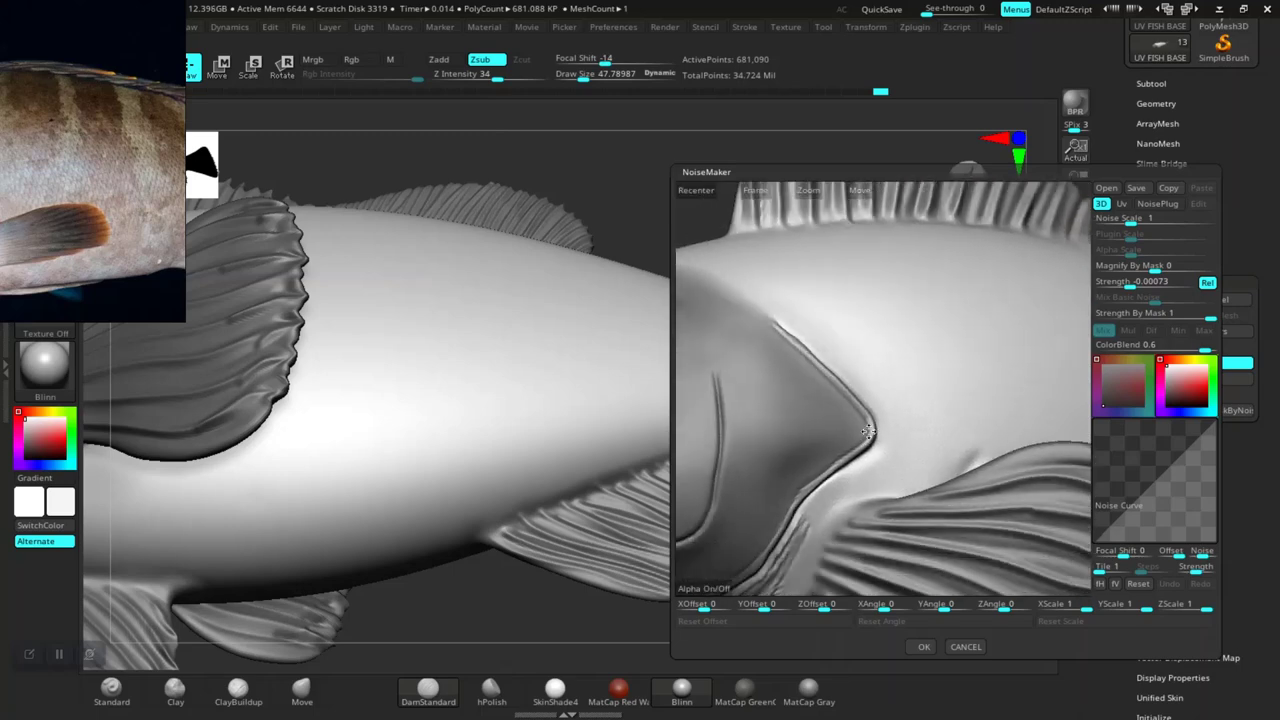
{"action": "scroll", "coordinate": [865, 440], "scroll_direction": "down", "scroll_amount": 2}
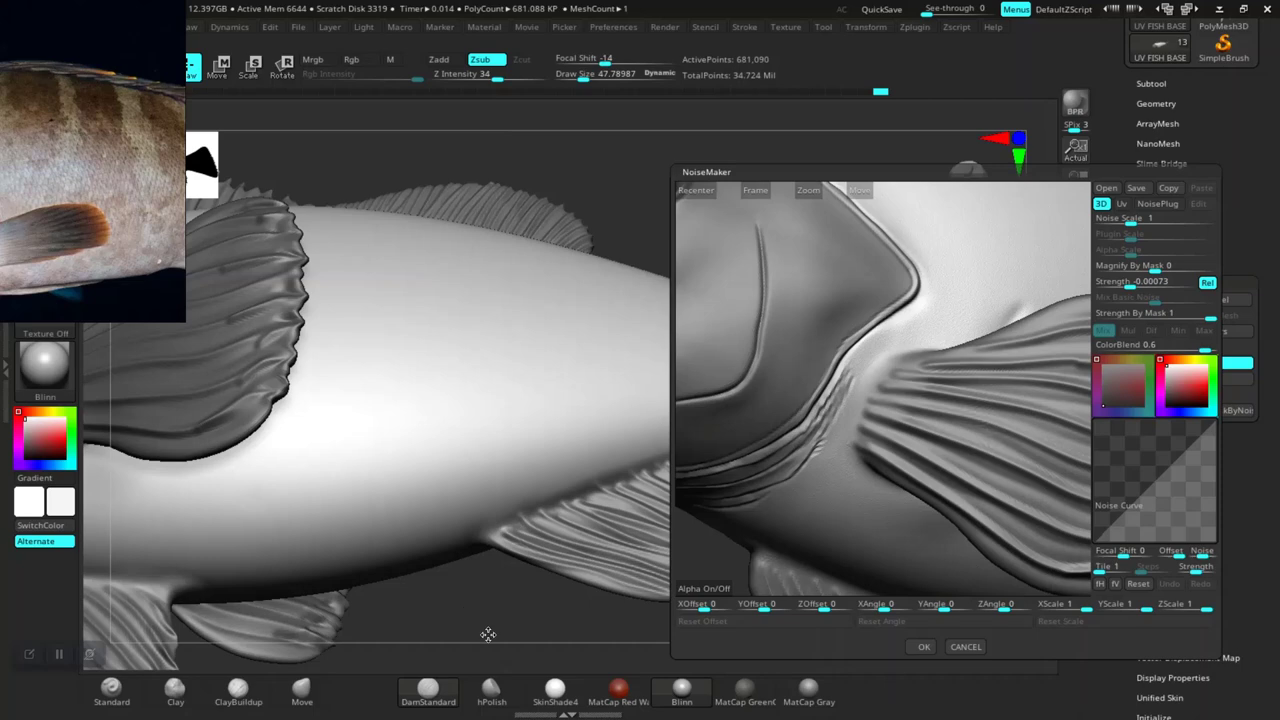
Step: Import the FISH SCALES image from the REF folder as the NoiseMaker alpha
{"action": "left_click", "coordinate": [704, 590]}
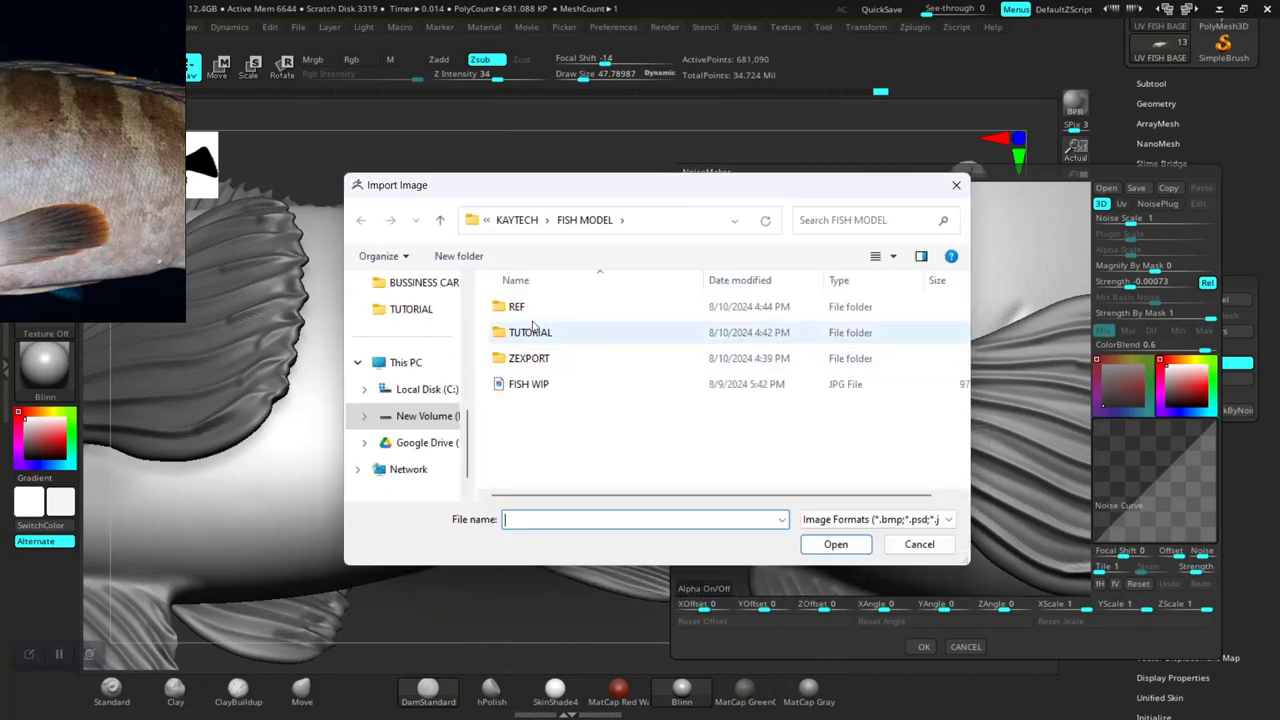
{"action": "double_click", "coordinate": [520, 309]}
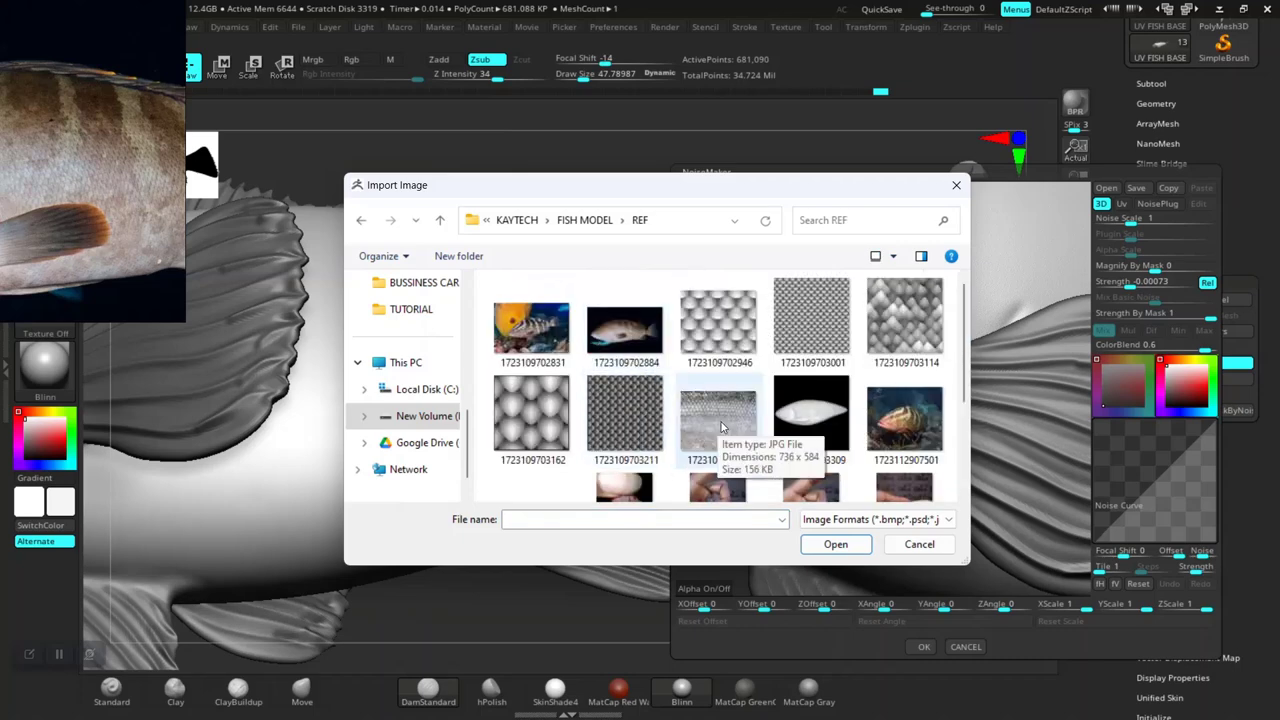
{"action": "scroll", "coordinate": [640, 440], "scroll_direction": "down", "scroll_amount": 2}
{"action": "double_click", "coordinate": [644, 448]}
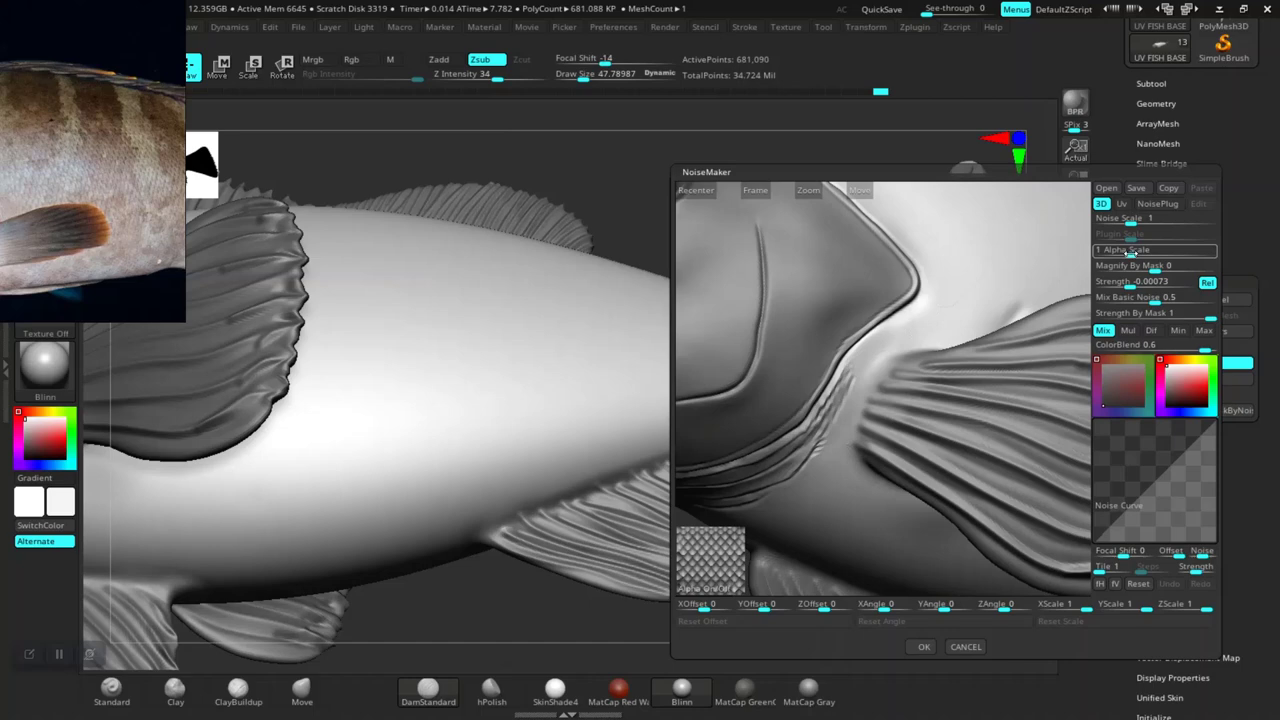
Step: Raise Alpha Scale to about 3 and set Mix Basic Noise to about 0.08
{"action": "scroll", "coordinate": [900, 396], "scroll_direction": "up", "scroll_amount": 3}
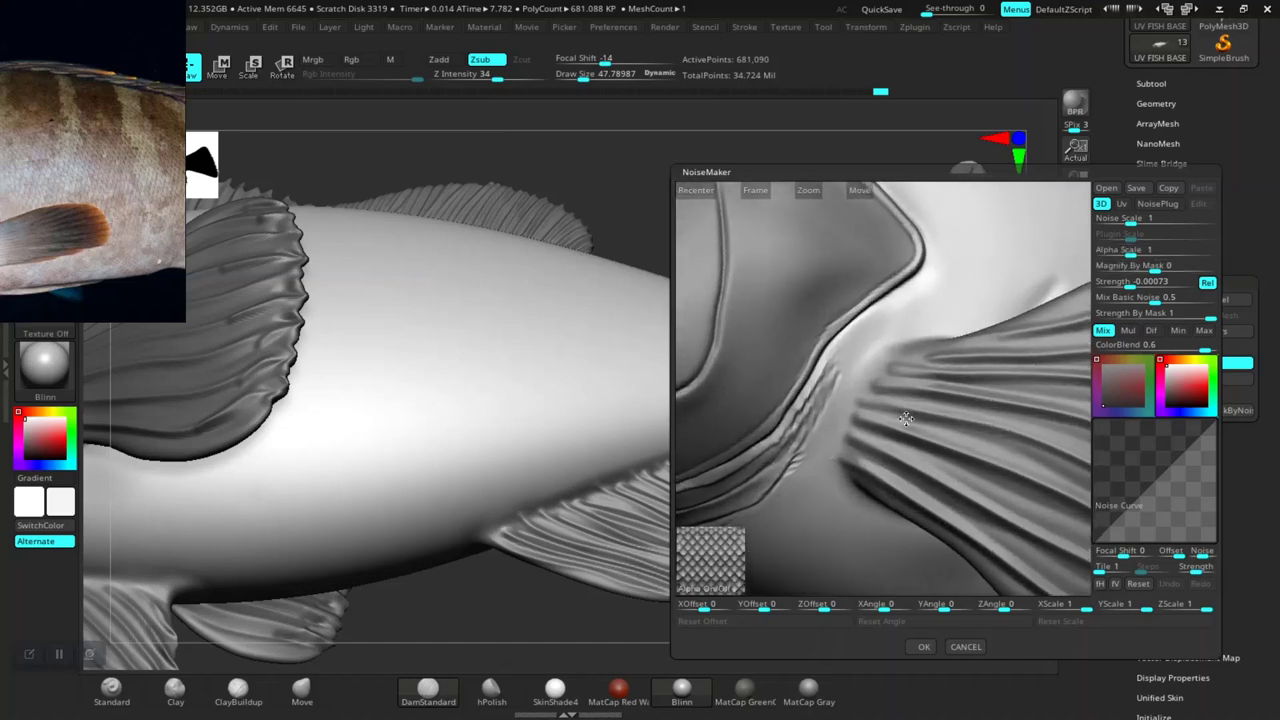
{"action": "scroll", "coordinate": [912, 420], "scroll_direction": "up", "scroll_amount": 2}
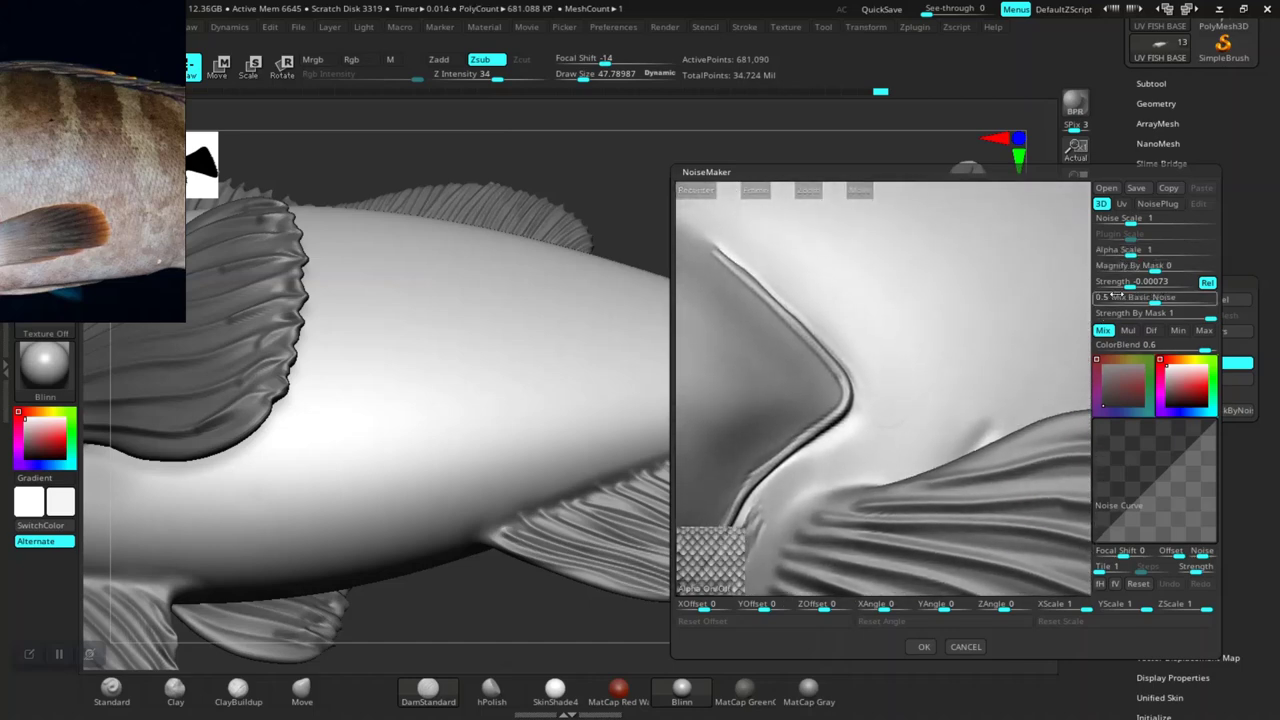
{"action": "left_click_drag", "start_coordinate": [1140, 253], "coordinate": [1152, 252]}
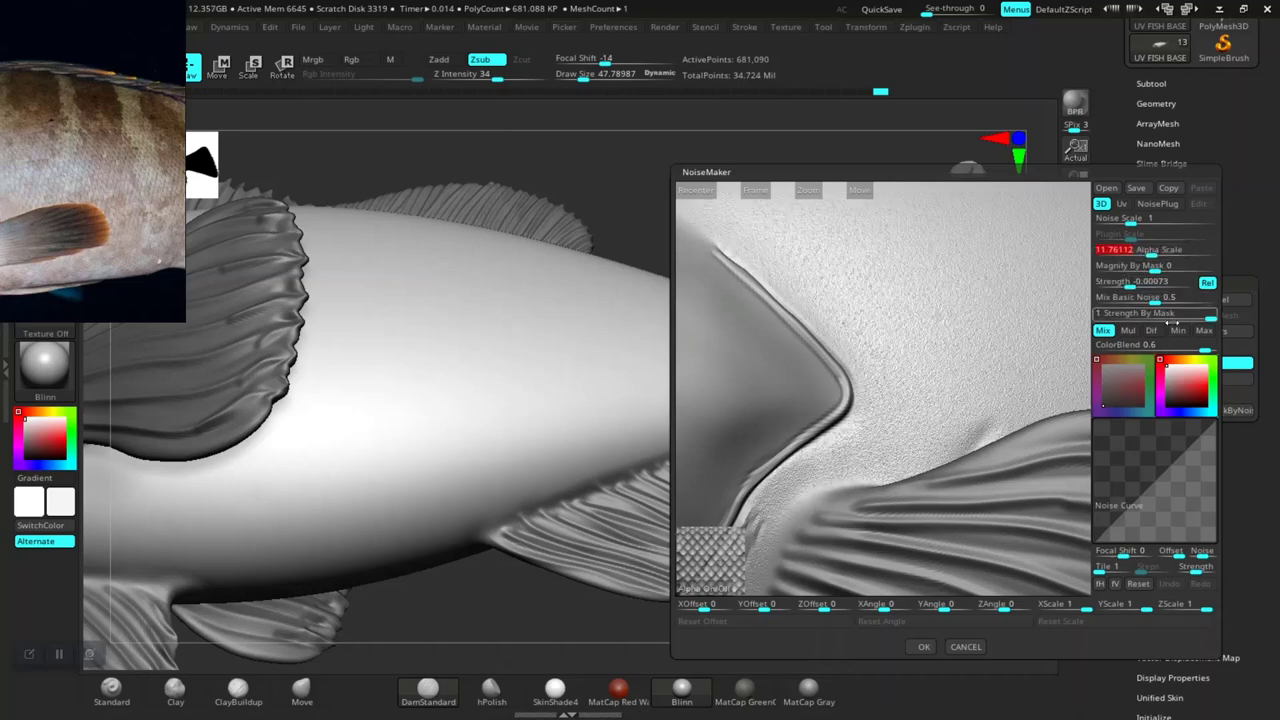
{"action": "left_click", "coordinate": [1140, 302]}
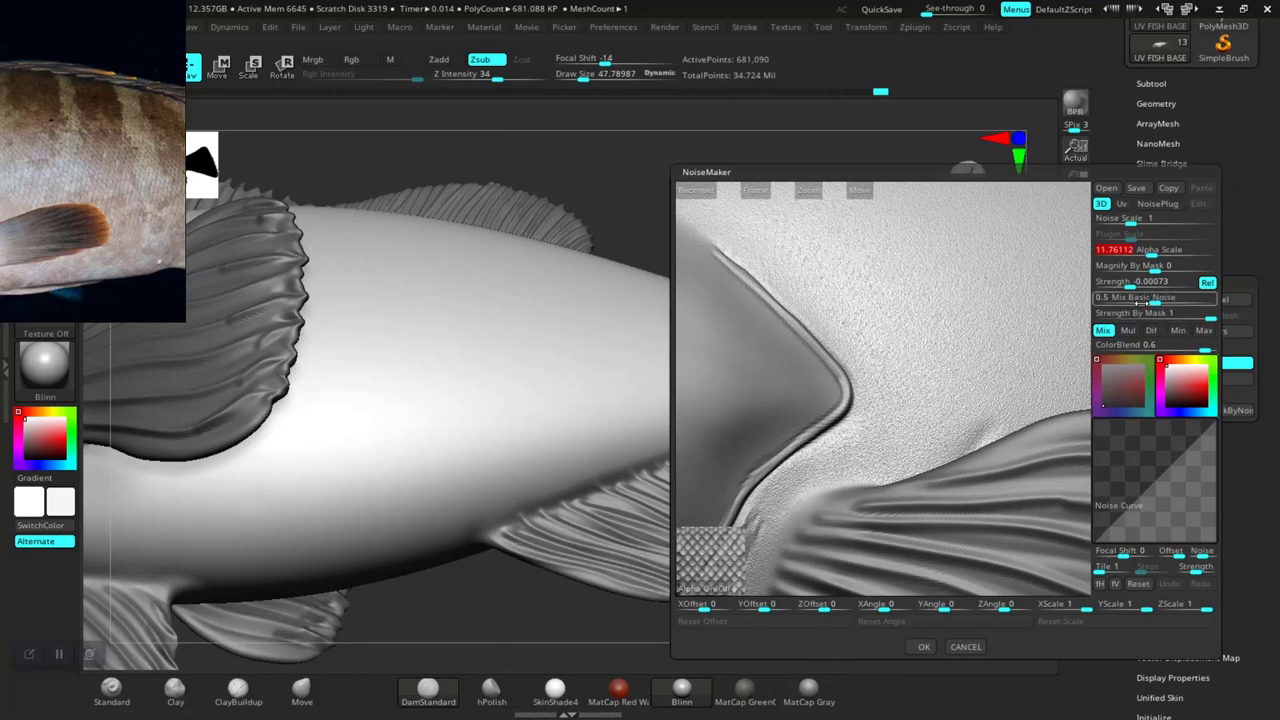
{"action": "left_click_drag", "start_coordinate": [1083, 300], "coordinate": [1066, 311]}
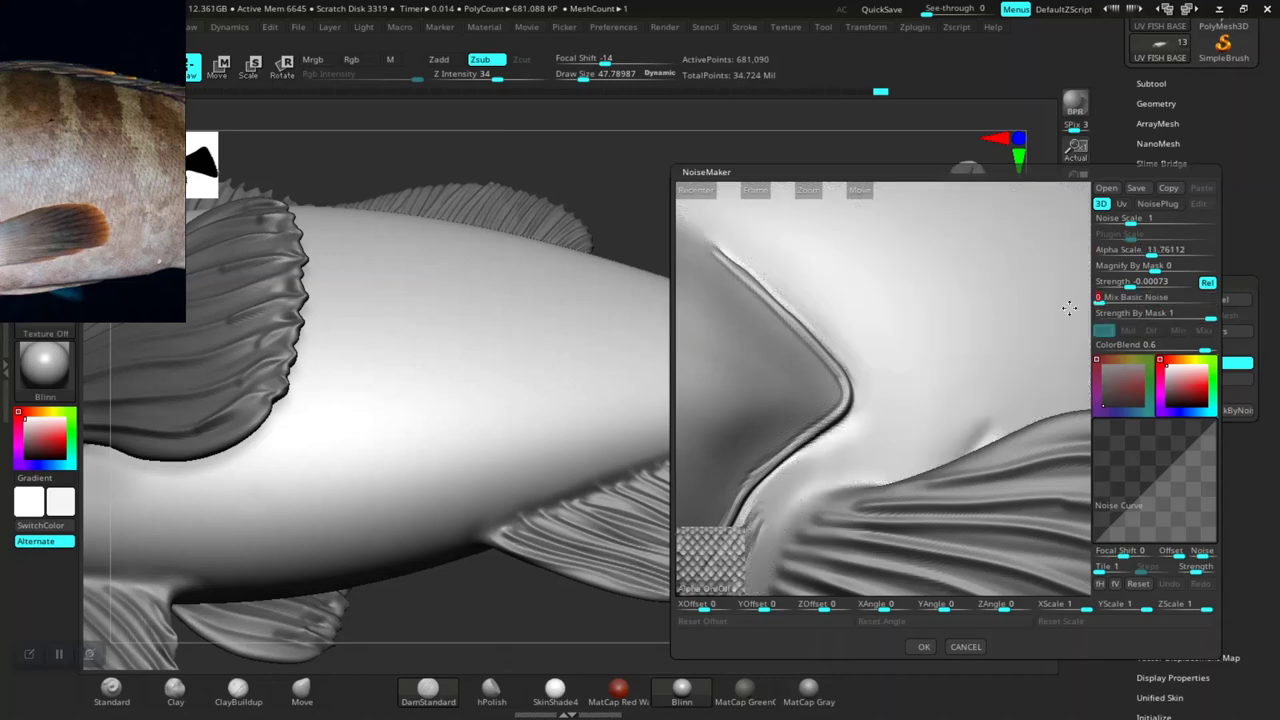
{"action": "left_click", "coordinate": [1127, 282]}
{"action": "left_click_drag", "start_coordinate": [1103, 300], "coordinate": [1112, 301]}
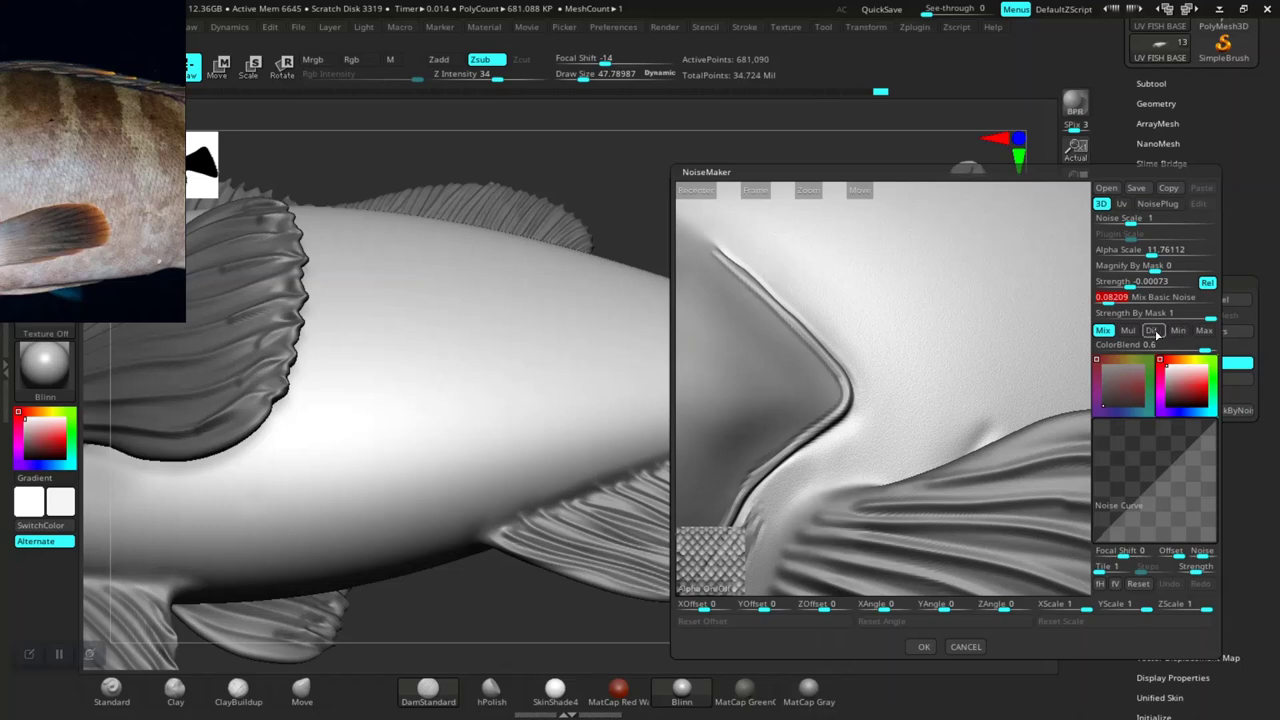
Step: Try Min blending and set the noise Strength to about -0.01887
{"action": "left_click", "coordinate": [1174, 331]}
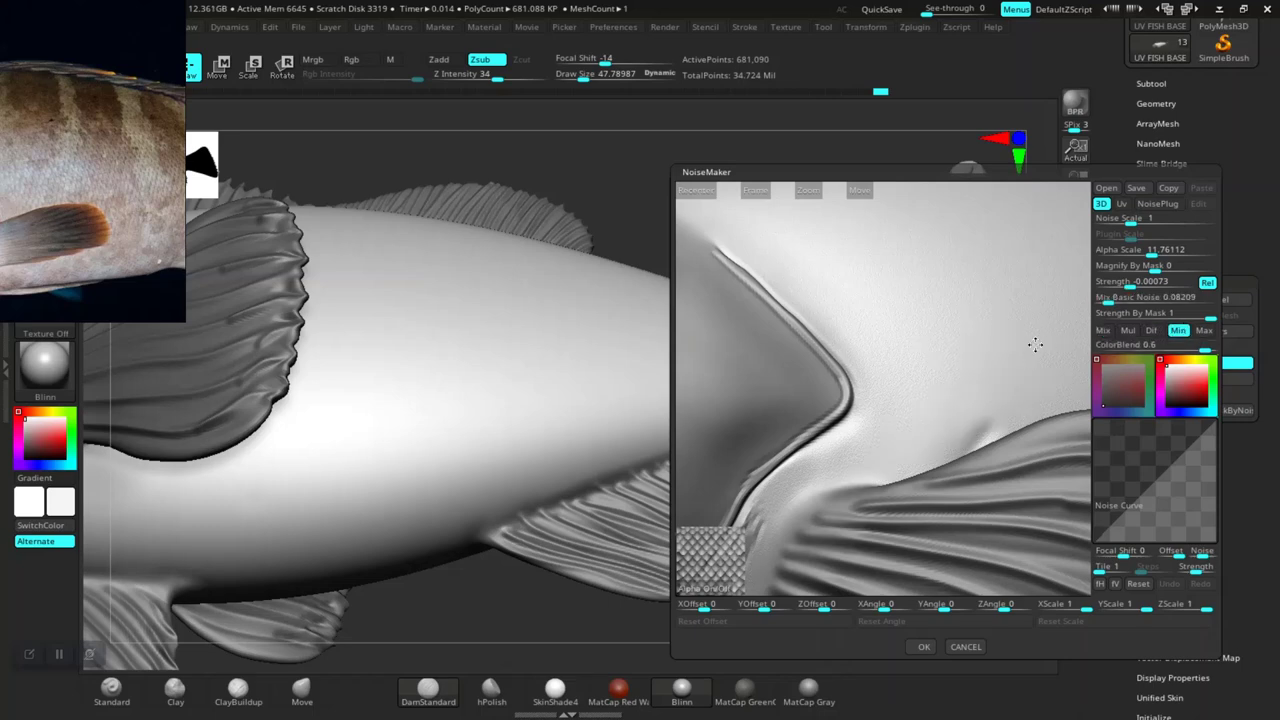
{"action": "left_click", "coordinate": [1166, 284]}
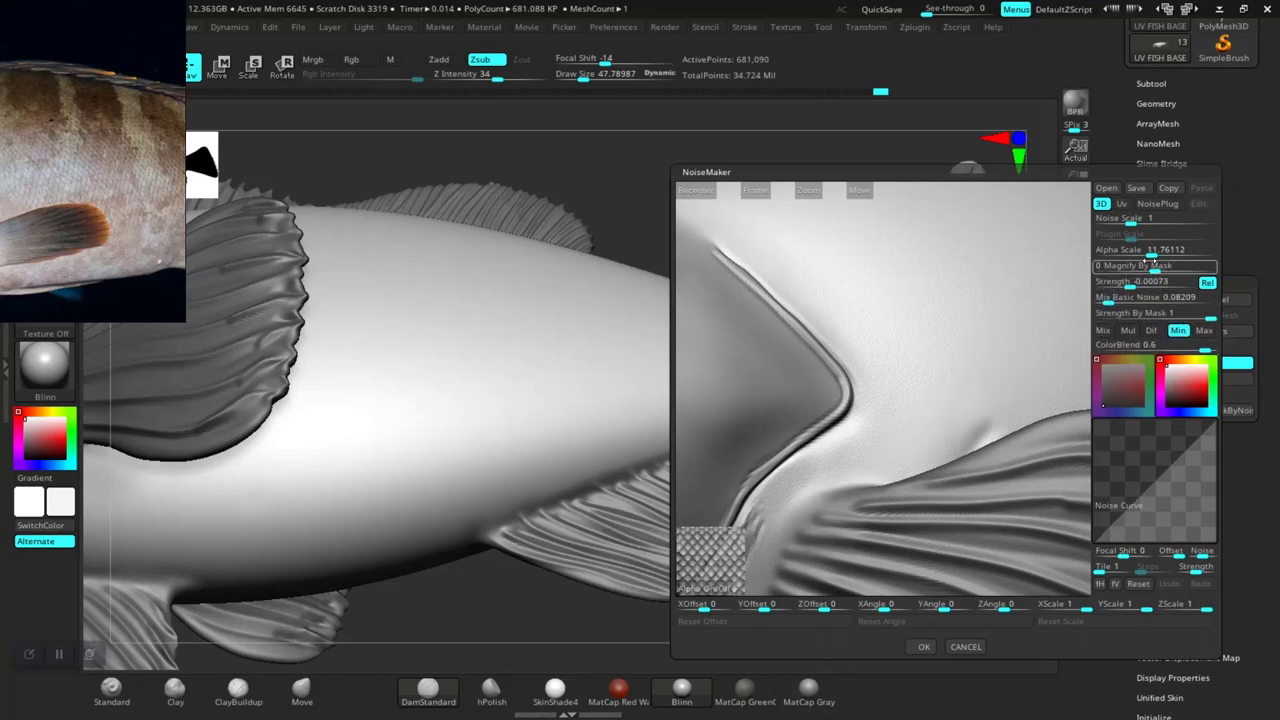
{"action": "key", "text": "Return"}
{"action": "left_click_drag", "start_coordinate": [986, 352], "coordinate": [971, 346]}
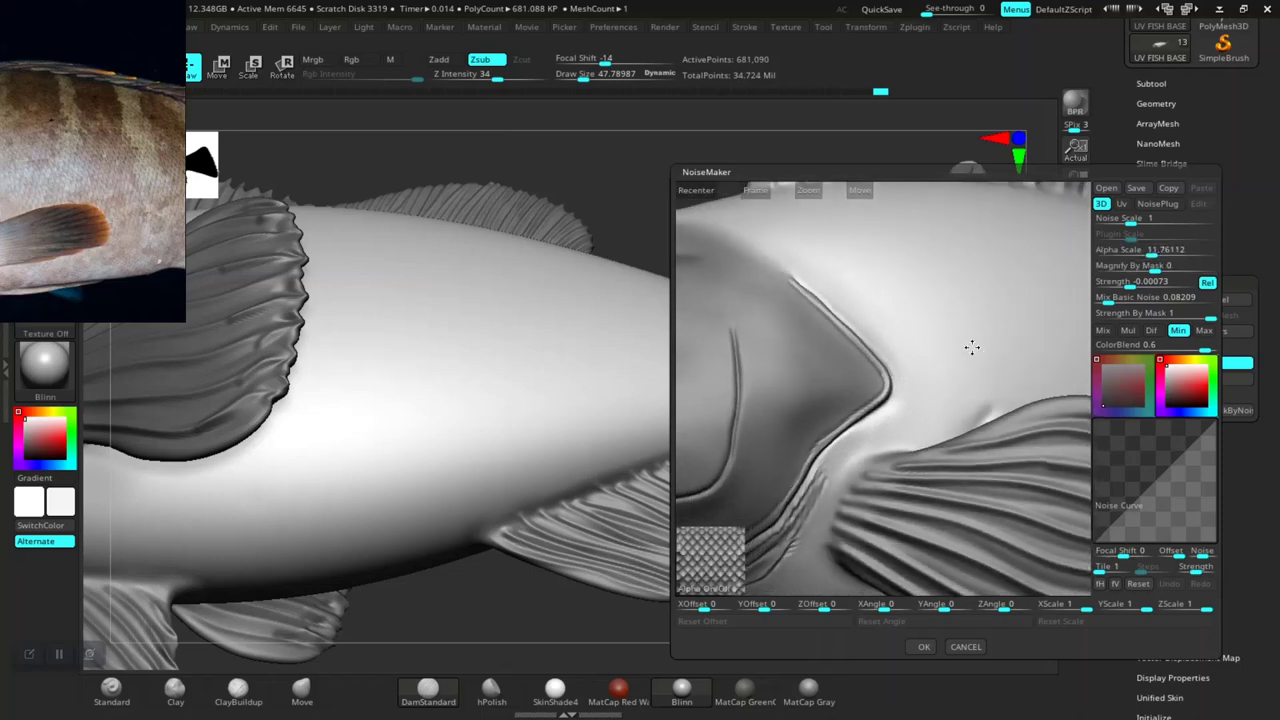
{"action": "left_click", "coordinate": [1150, 284]}
{"action": "double_click", "coordinate": [1130, 284]}
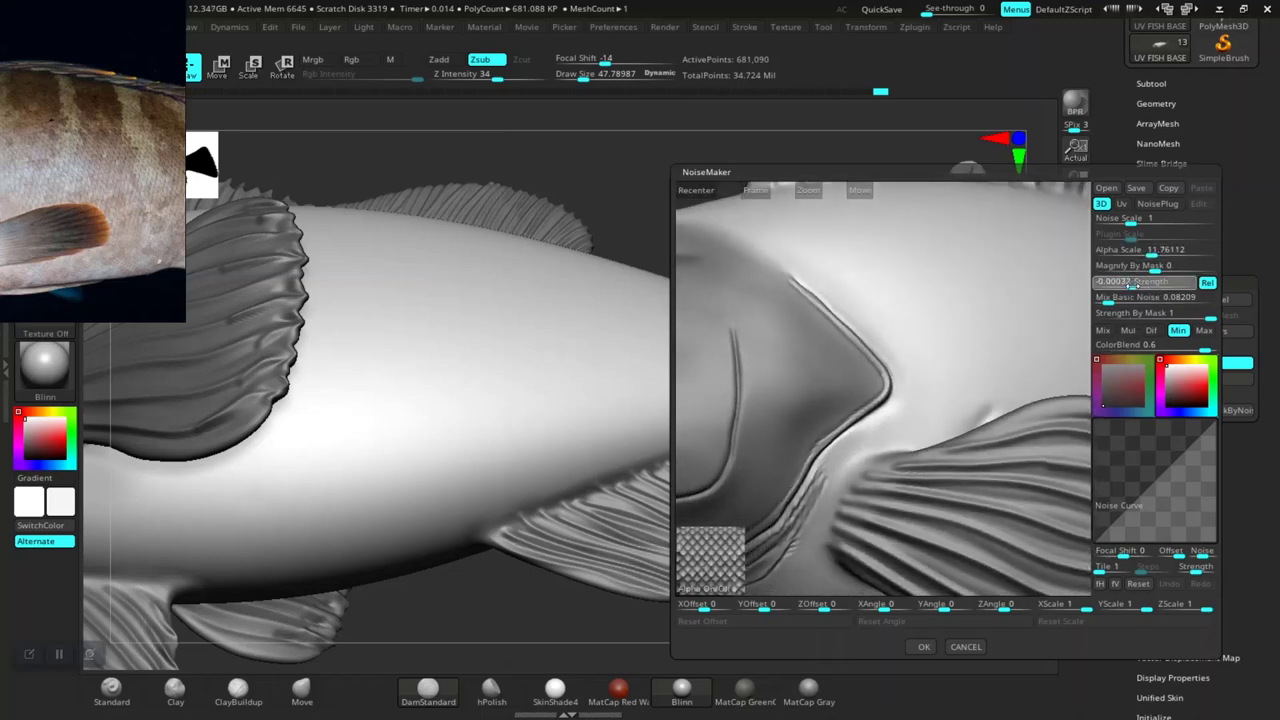
{"action": "type", "text": "-0"}
{"action": "left_click_drag", "start_coordinate": [1150, 286], "coordinate": [1117, 286]}
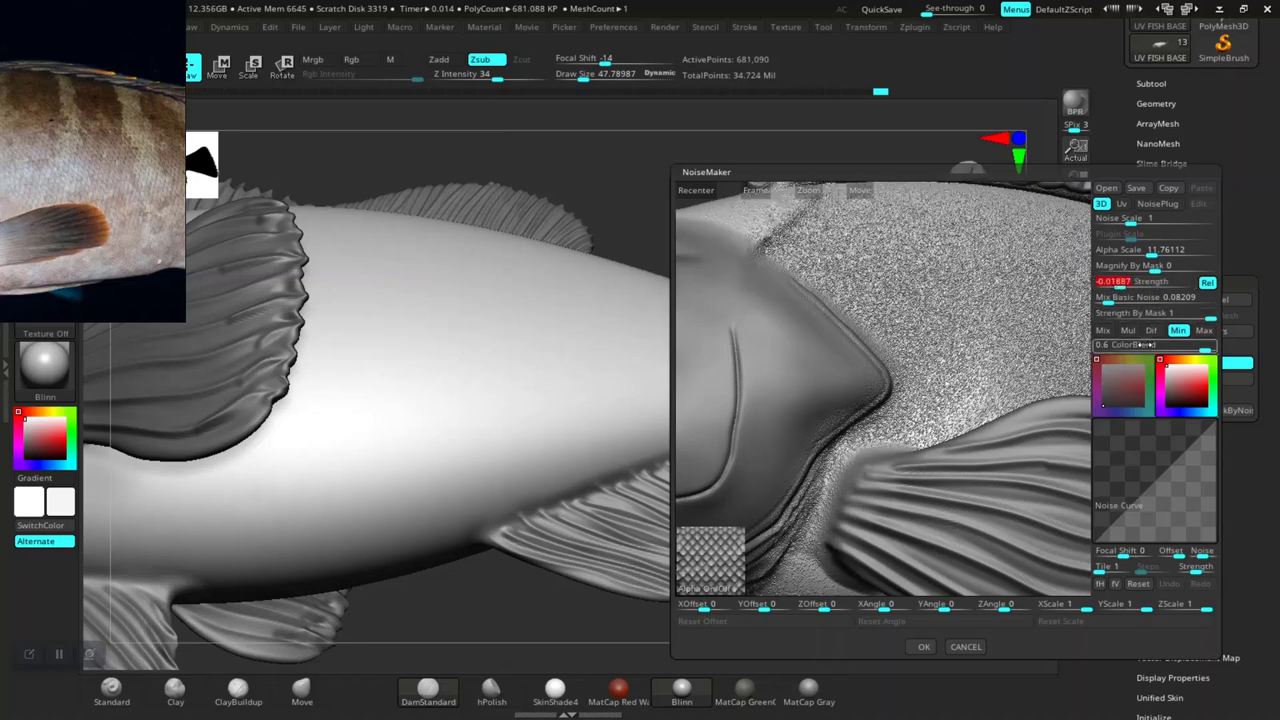
Step: Switch blending to Max and lower Alpha Scale to 1.74216 to reveal large scales
{"action": "left_click", "coordinate": [1128, 330]}
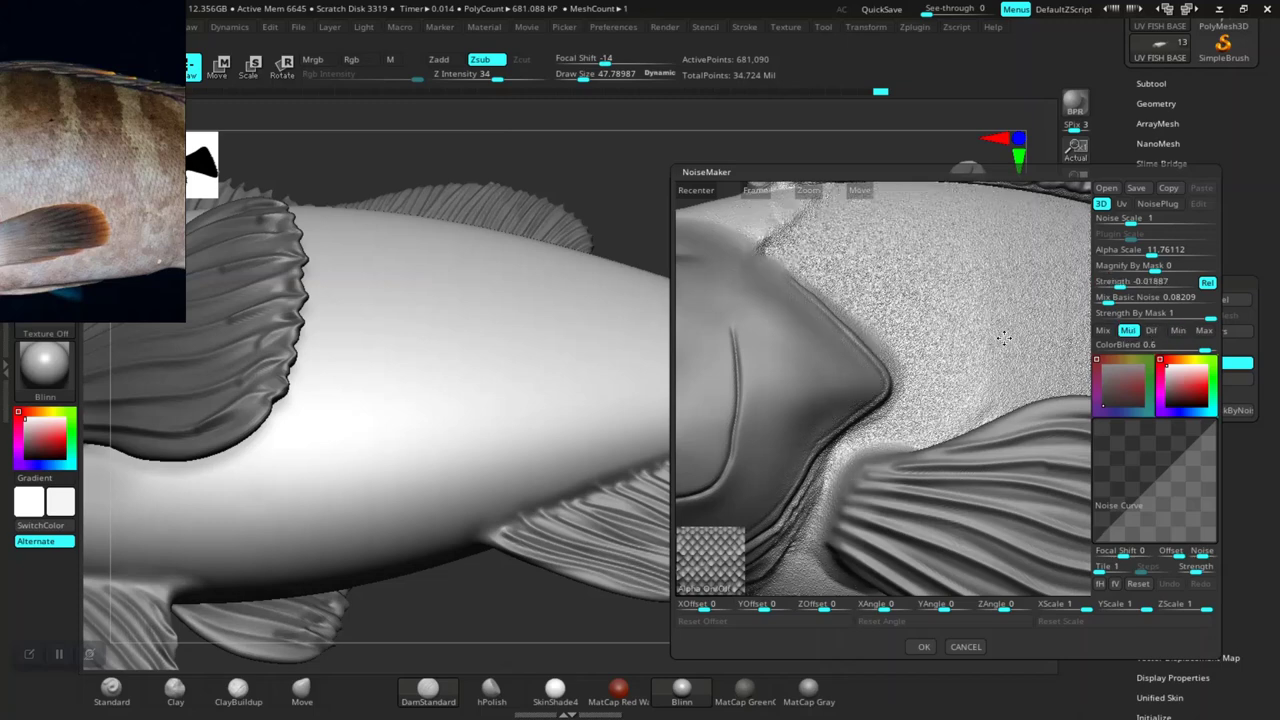
{"action": "left_click", "coordinate": [1204, 330]}
{"action": "mouse_move", "coordinate": [968, 362]}
{"action": "left_mouse_down"}
{"action": "mouse_move", "coordinate": [967, 393]}
{"action": "mouse_move", "coordinate": [940, 360]}
{"action": "mouse_move", "coordinate": [960, 340]}
{"action": "left_mouse_up"}
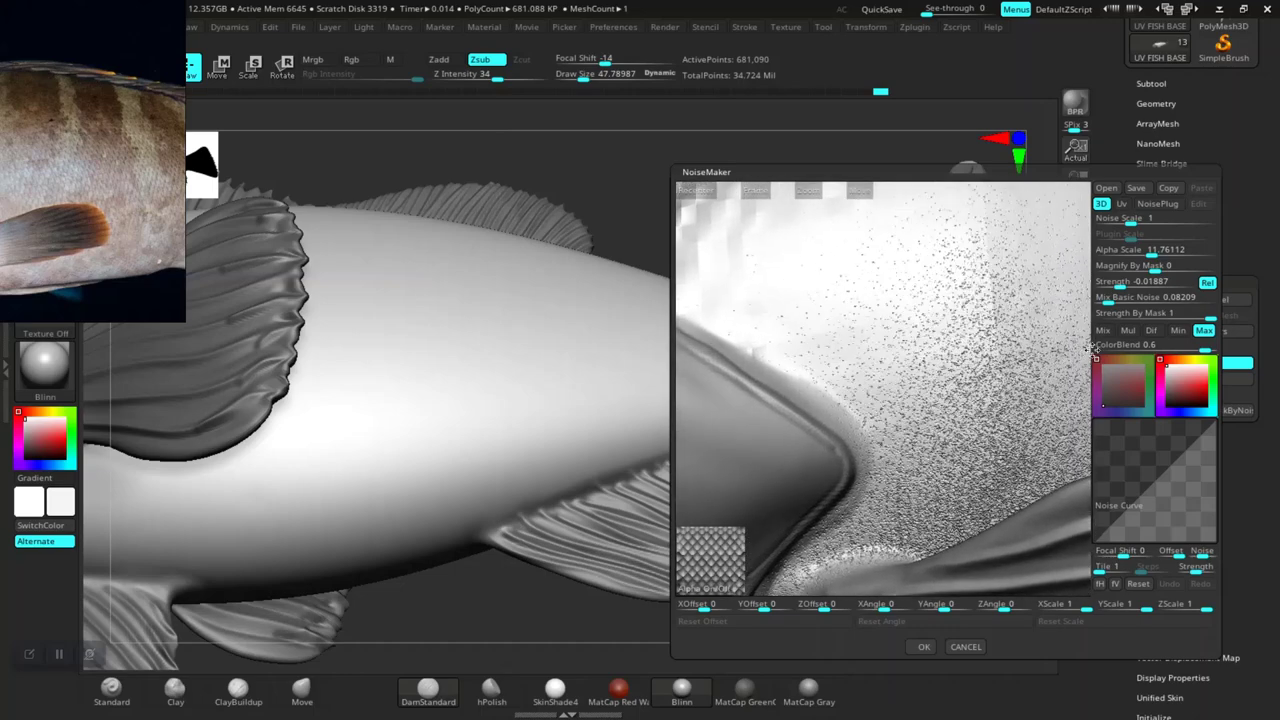
{"action": "left_click", "coordinate": [1135, 253]}
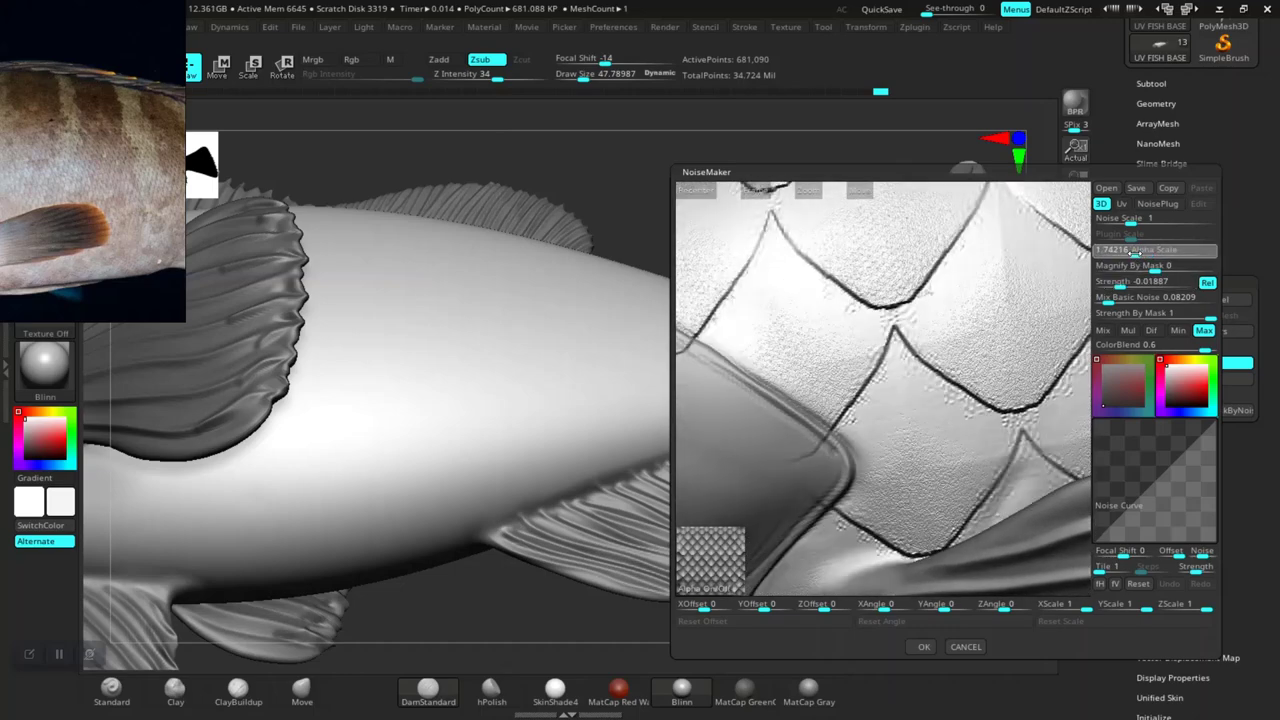
Step: Offset the scale pattern vertically with YOffset -0.26
{"action": "mouse_move", "coordinate": [988, 382]}
{"action": "left_mouse_down"}
{"action": "mouse_move", "coordinate": [951, 332]}
{"action": "mouse_move", "coordinate": [977, 424]}
{"action": "mouse_move", "coordinate": [985, 403]}
{"action": "mouse_move", "coordinate": [947, 394]}
{"action": "mouse_move", "coordinate": [955, 371]}
{"action": "left_mouse_up"}
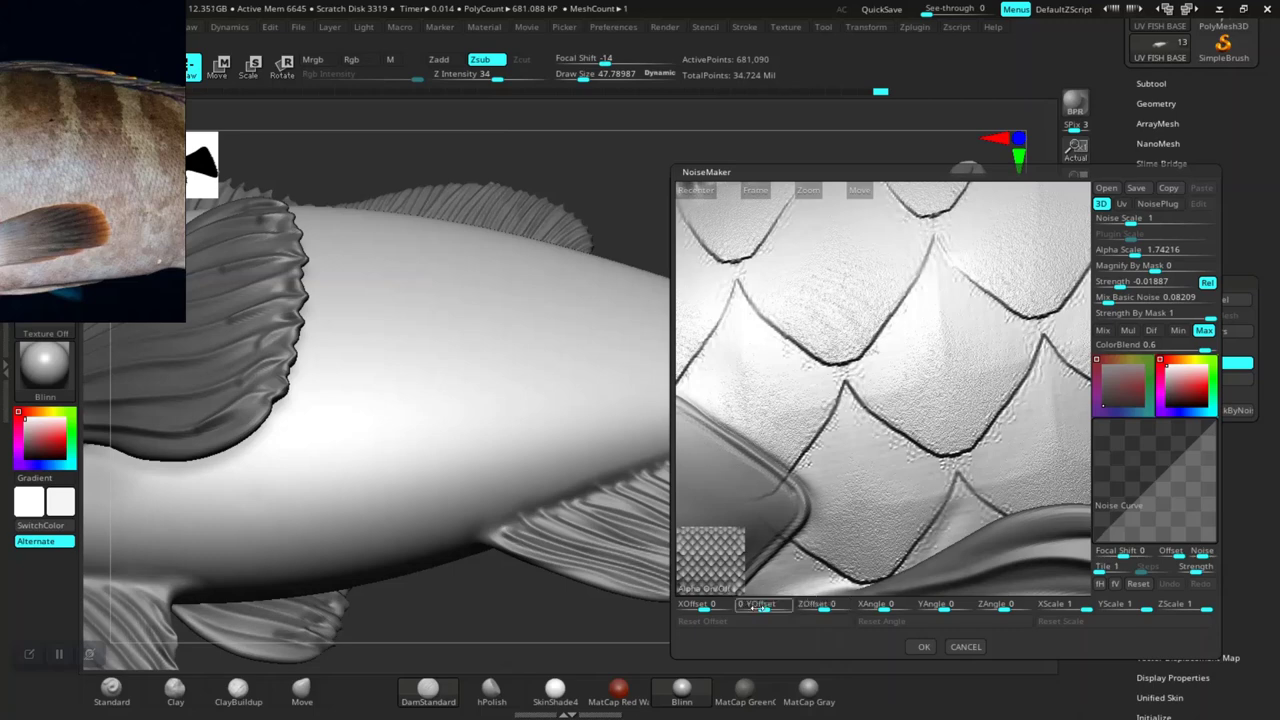
{"action": "left_click_drag", "start_coordinate": [764, 607], "coordinate": [760, 606]}
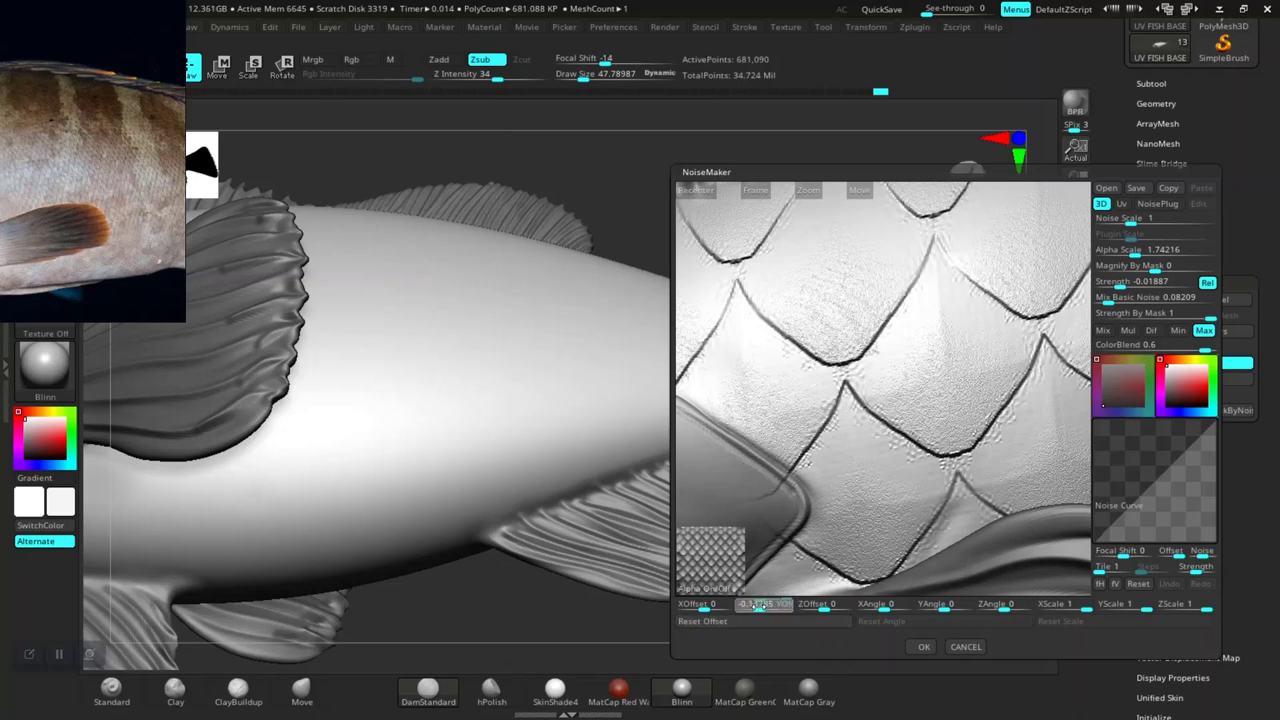
{"action": "type", "text": "-0.2653"}
{"action": "left_click", "coordinate": [758, 605]}
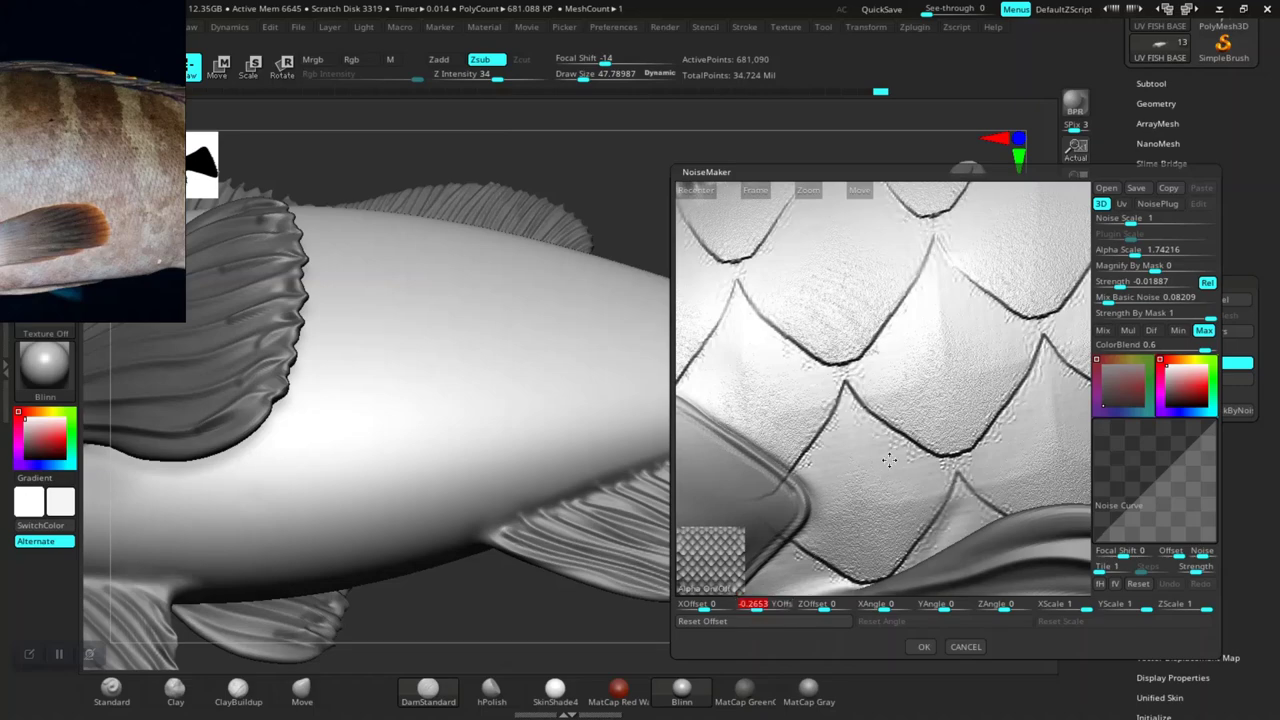
{"action": "key", "text": "Return"}
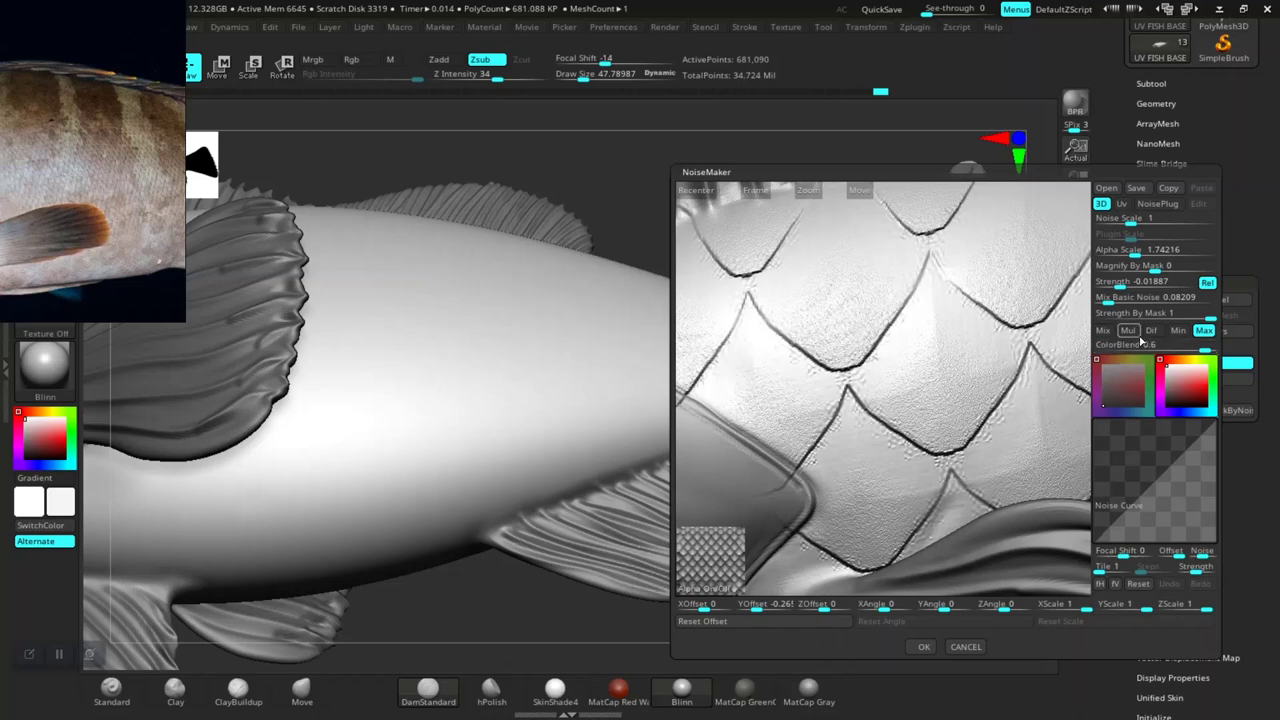
Step: Compare Mul, Dif, Mix and Min blending, settling on Dif
{"action": "left_click", "coordinate": [1130, 331]}
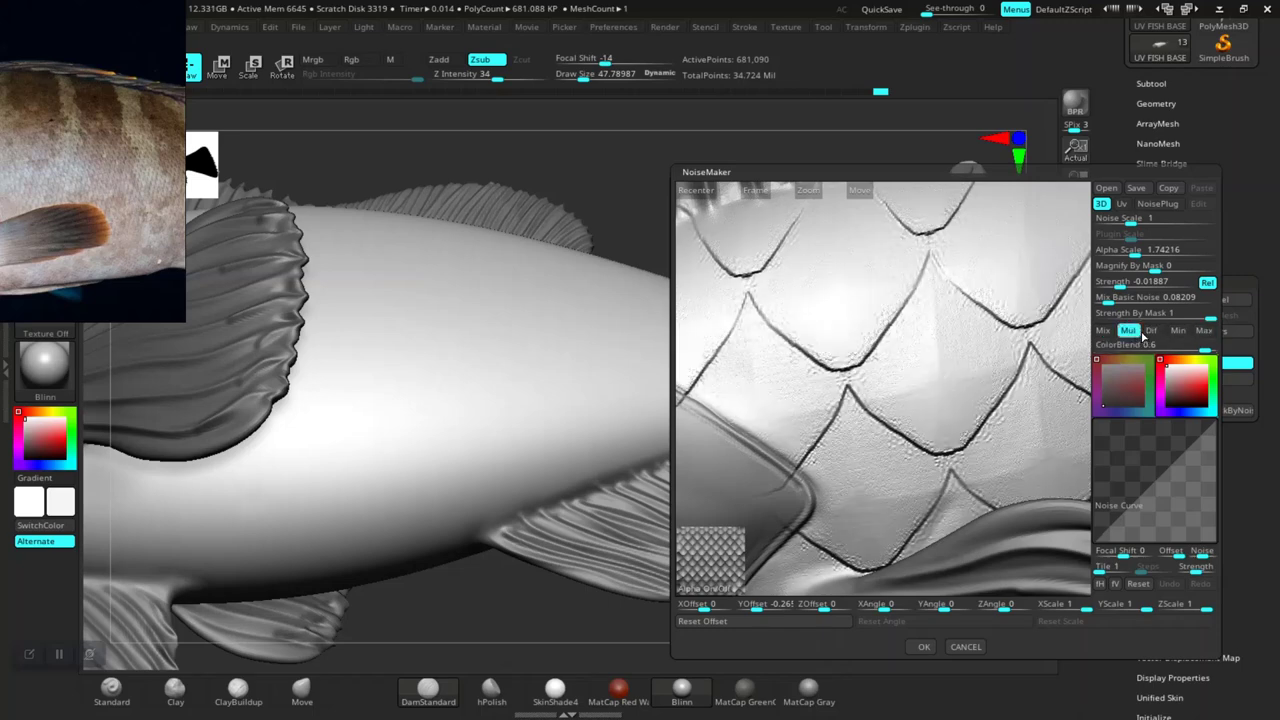
{"action": "left_click", "coordinate": [1149, 333]}
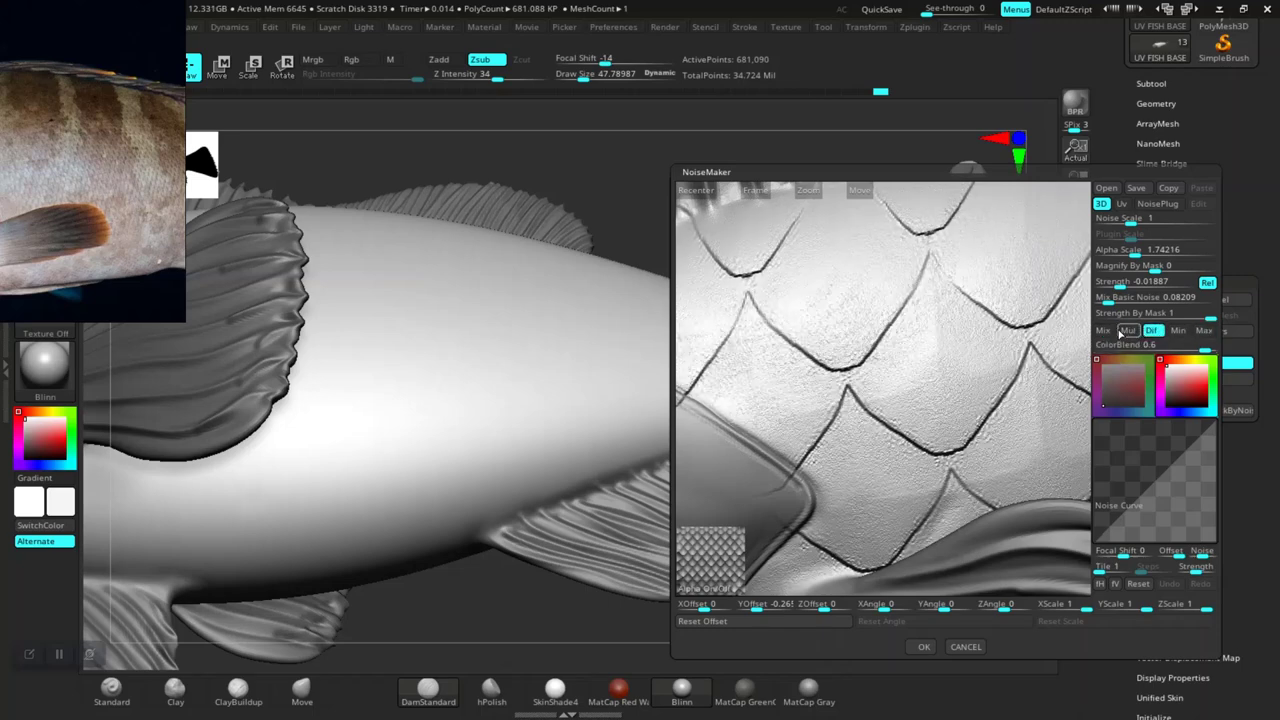
{"action": "left_click", "coordinate": [1103, 330]}
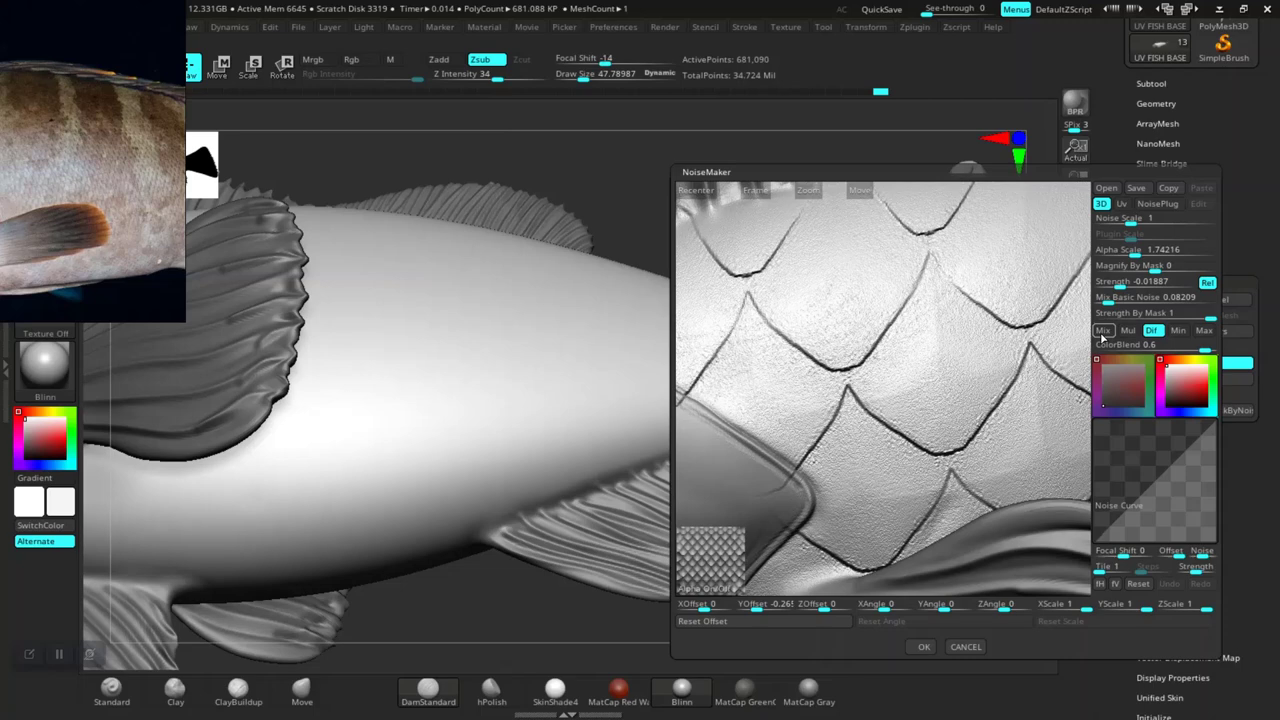
{"action": "left_click", "coordinate": [1178, 331]}
{"action": "left_click", "coordinate": [1153, 331]}
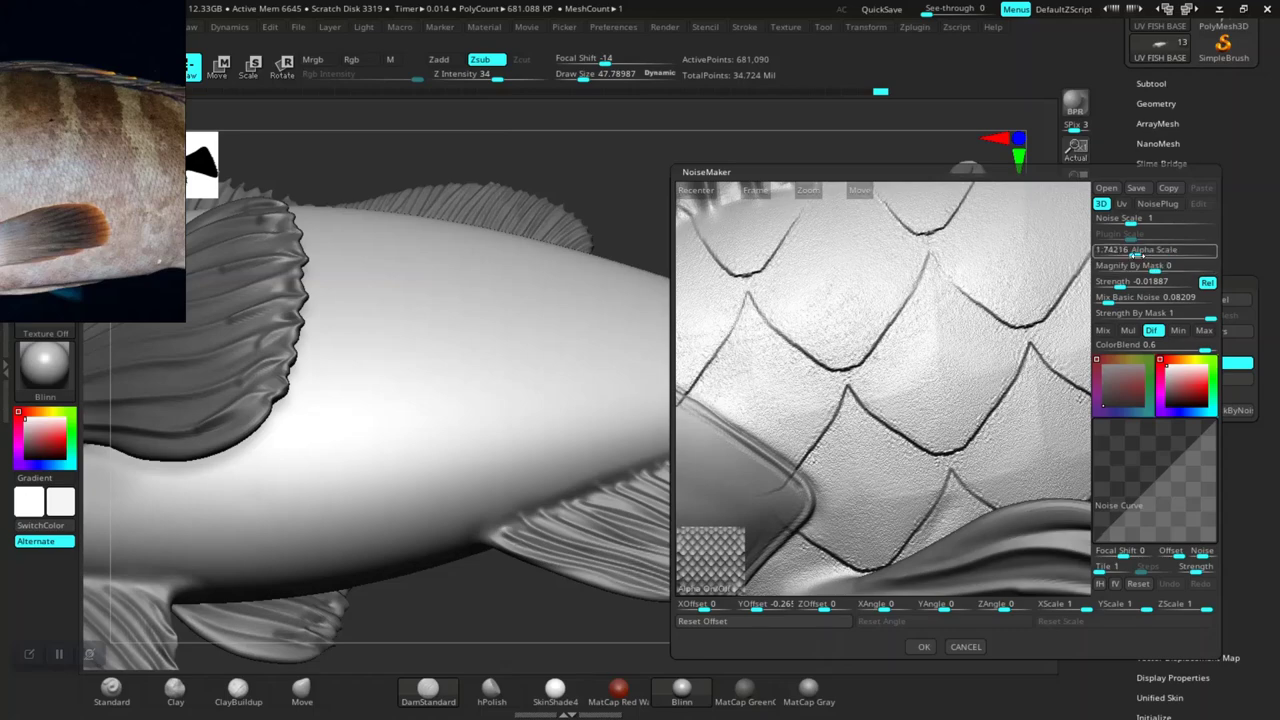
Step: Set Alpha Scale to 0.53844, accept the noise with OK, and inspect the scaled fish
{"action": "left_click_drag", "start_coordinate": [1128, 256], "coordinate": [1129, 250]}
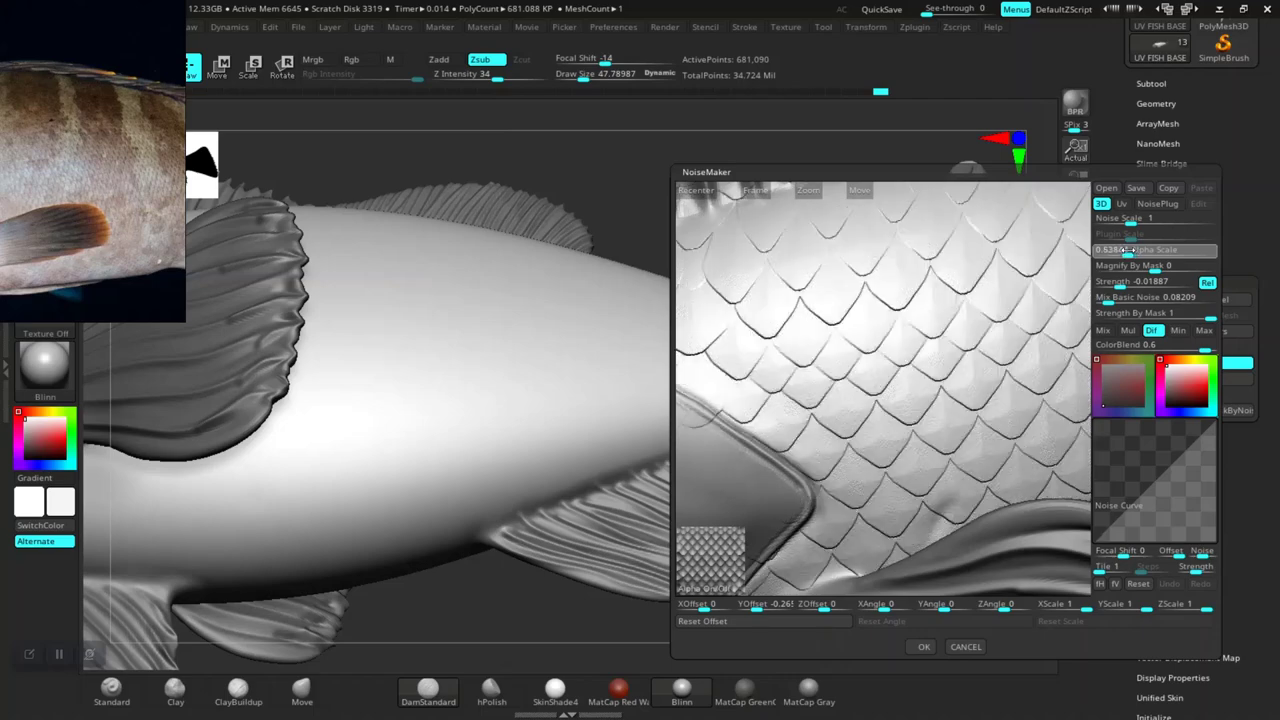
{"action": "left_click", "coordinate": [1129, 250]}
{"action": "left_click_drag", "start_coordinate": [985, 401], "coordinate": [937, 354], "text": "alt"}
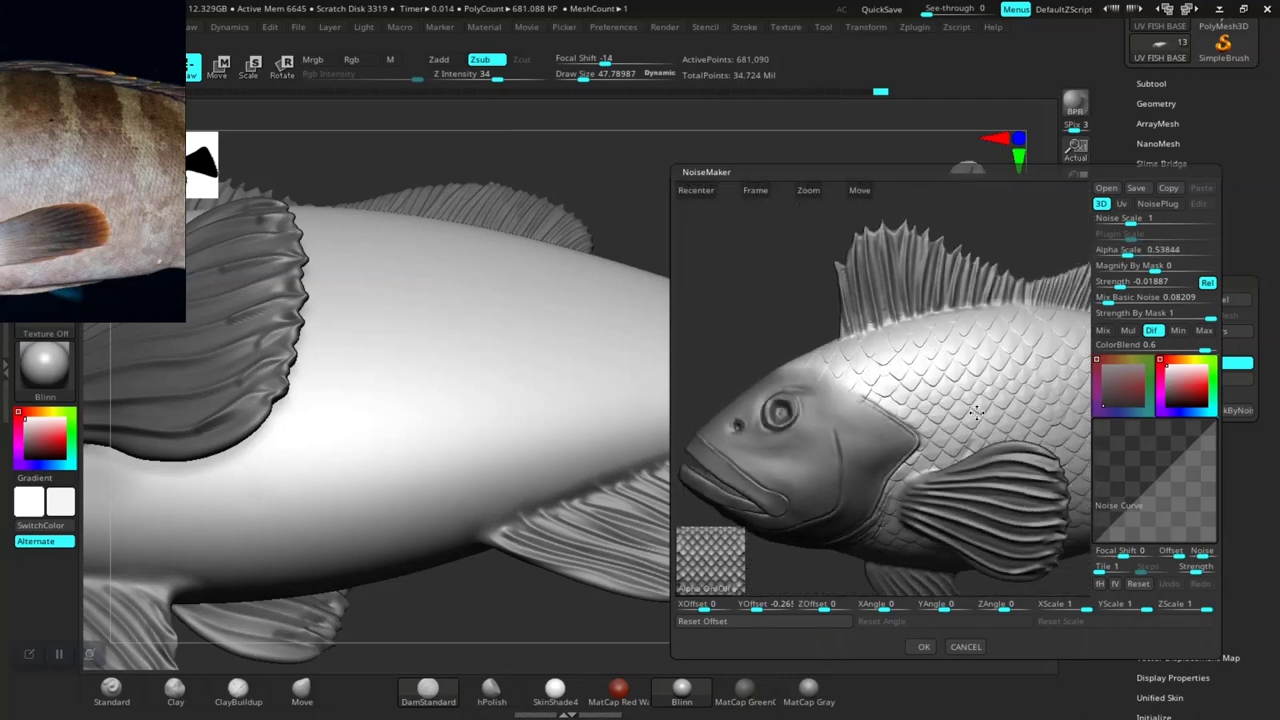
{"action": "mouse_move", "coordinate": [951, 403]}
{"action": "left_mouse_down"}
{"action": "mouse_move", "coordinate": [966, 406]}
{"action": "mouse_move", "coordinate": [966, 426]}
{"action": "mouse_move", "coordinate": [998, 428]}
{"action": "mouse_move", "coordinate": [971, 406]}
{"action": "mouse_move", "coordinate": [906, 409]}
{"action": "left_mouse_up"}
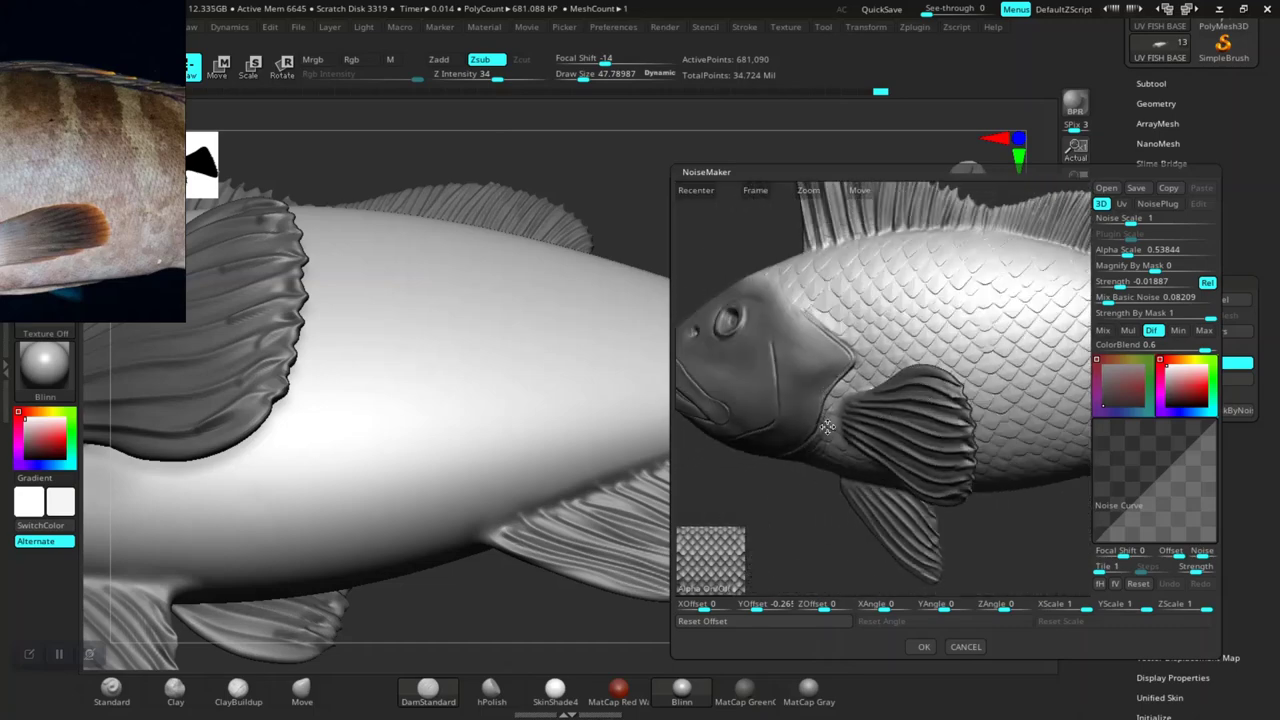
{"action": "left_click", "coordinate": [920, 647]}
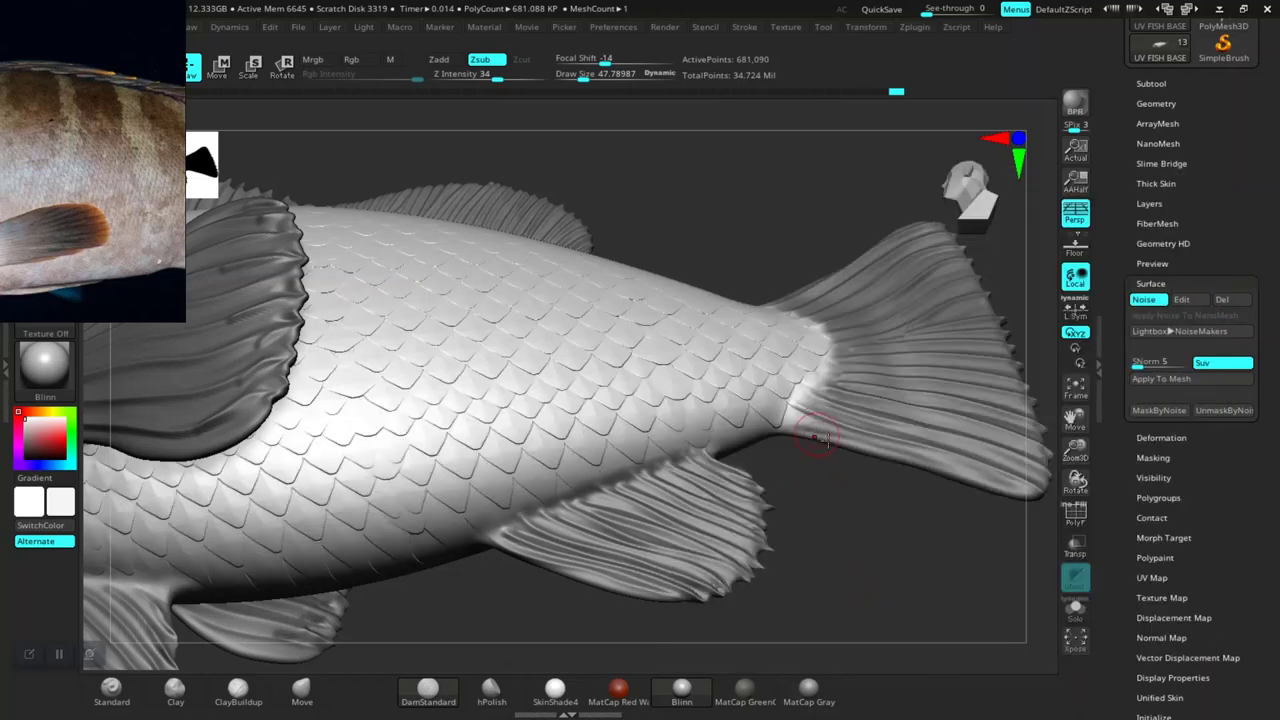
{"action": "mouse_move", "coordinate": [845, 580]}
{"action": "left_mouse_down"}
{"action": "mouse_move", "coordinate": [829, 531]}
{"action": "mouse_move", "coordinate": [831, 551]}
{"action": "mouse_move", "coordinate": [888, 528]}
{"action": "left_mouse_up"}
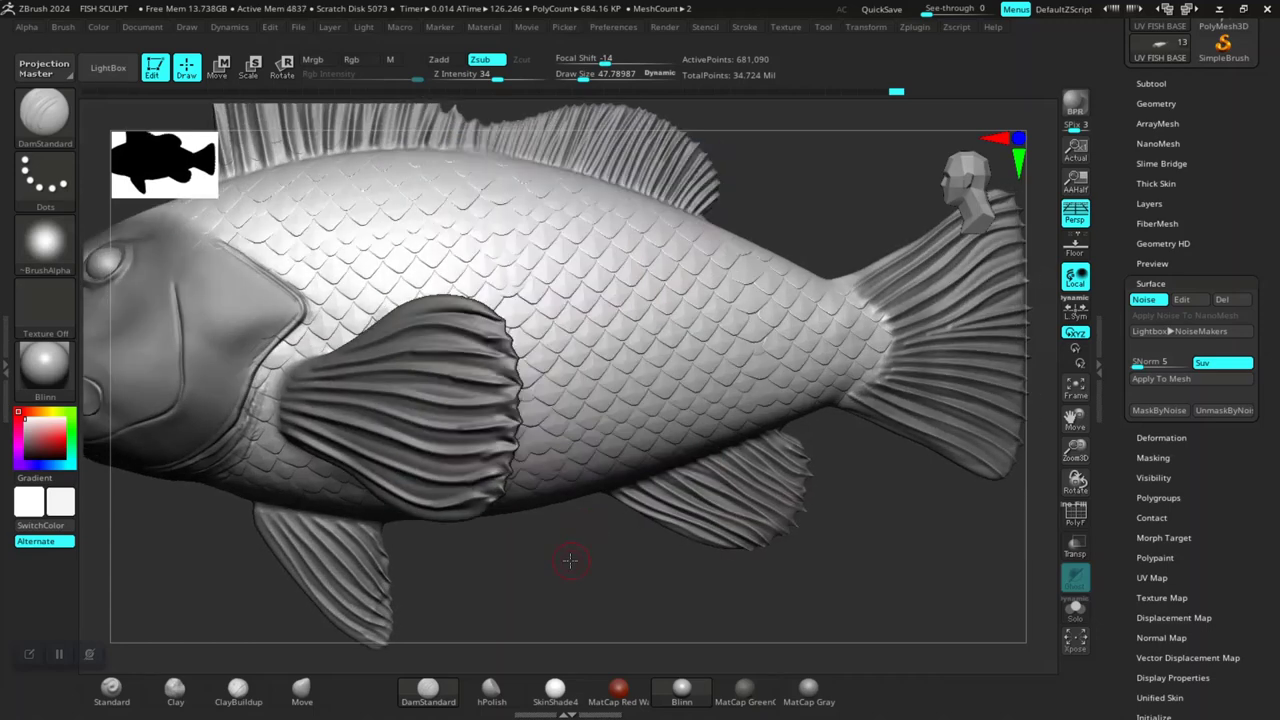
{"action": "key", "text": "alt+Tab"}
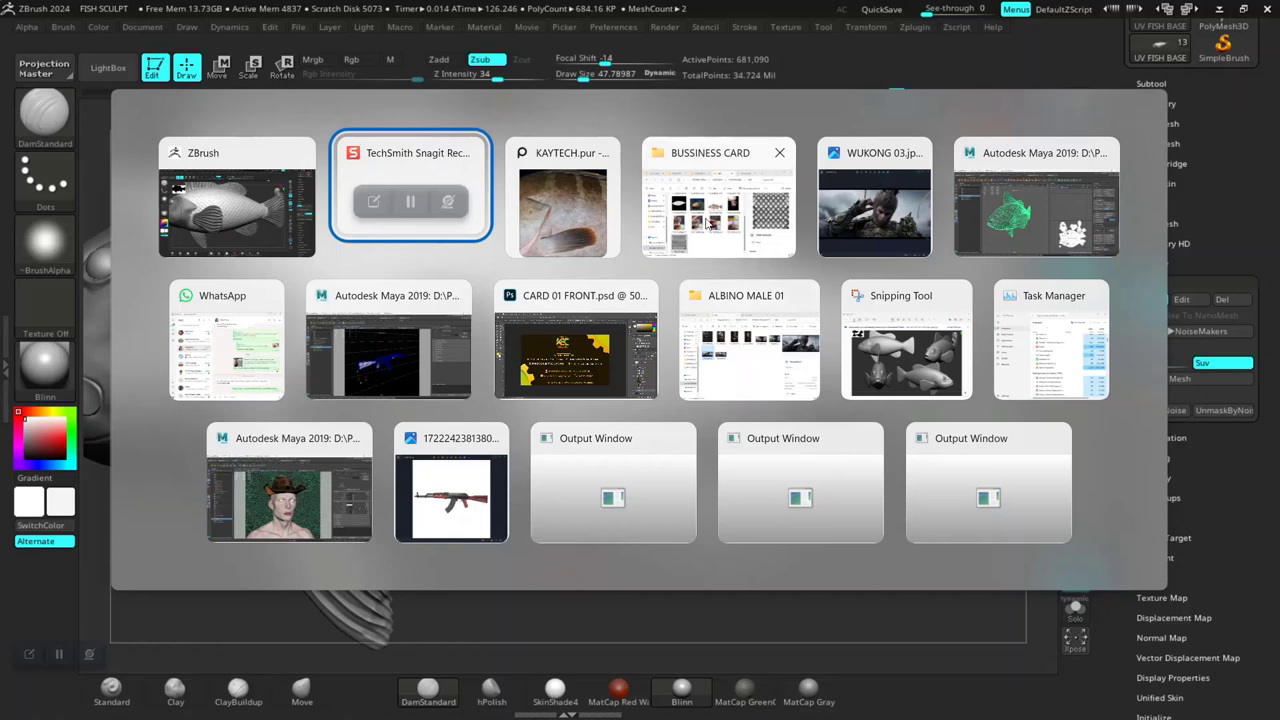
Step: Find the FISH SCALES image in the REF folder, then bring Photoshop to the front
{"action": "left_click", "coordinate": [730, 319]}
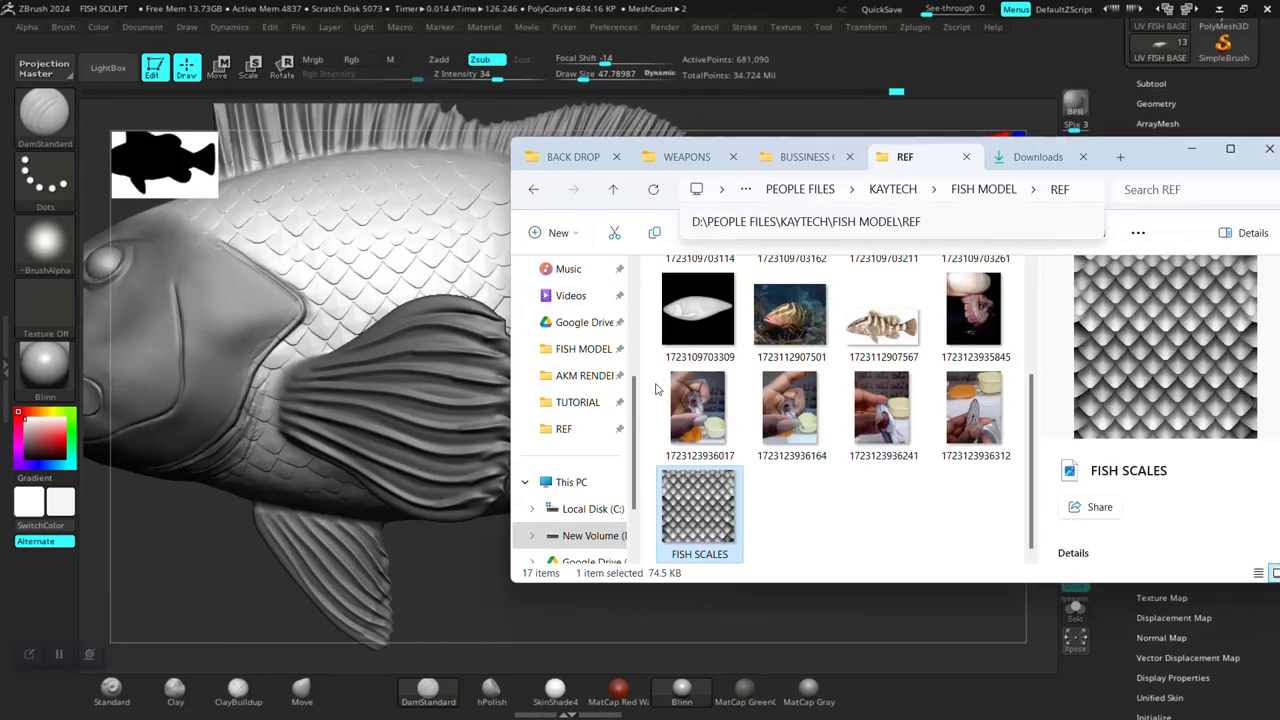
{"action": "right_click", "coordinate": [714, 502]}
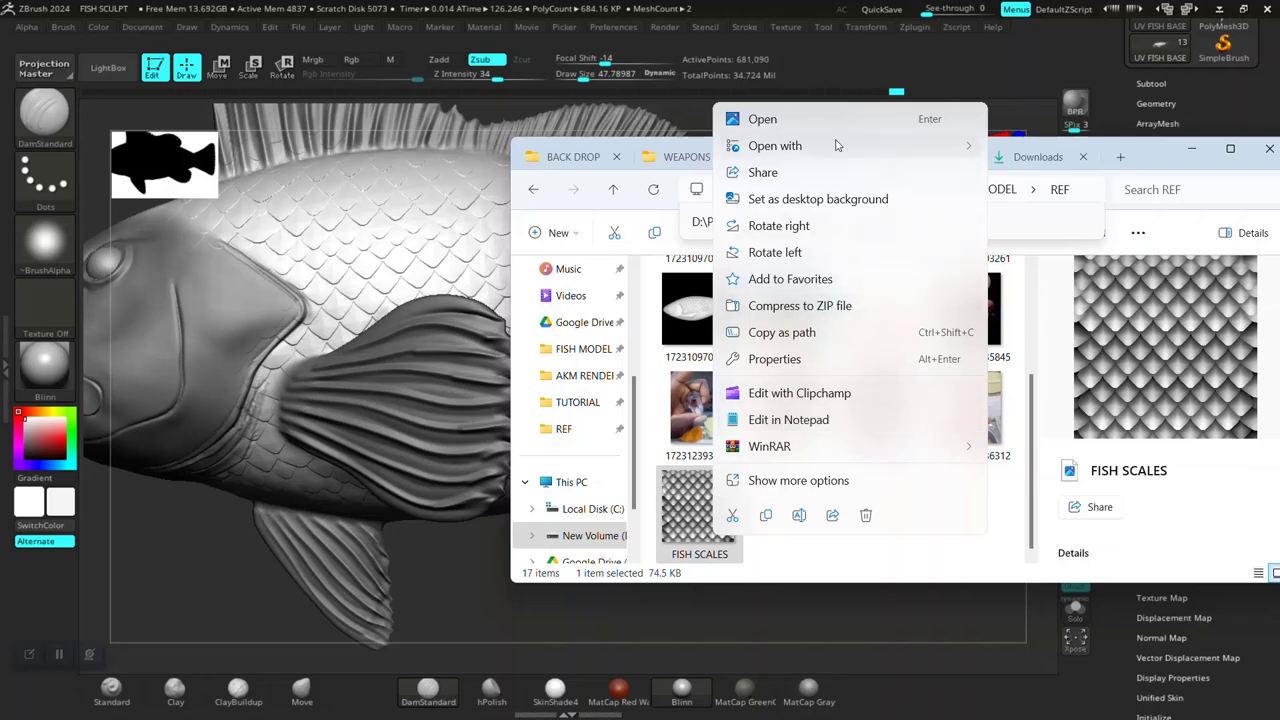
{"action": "mouse_move", "coordinate": [775, 146]}
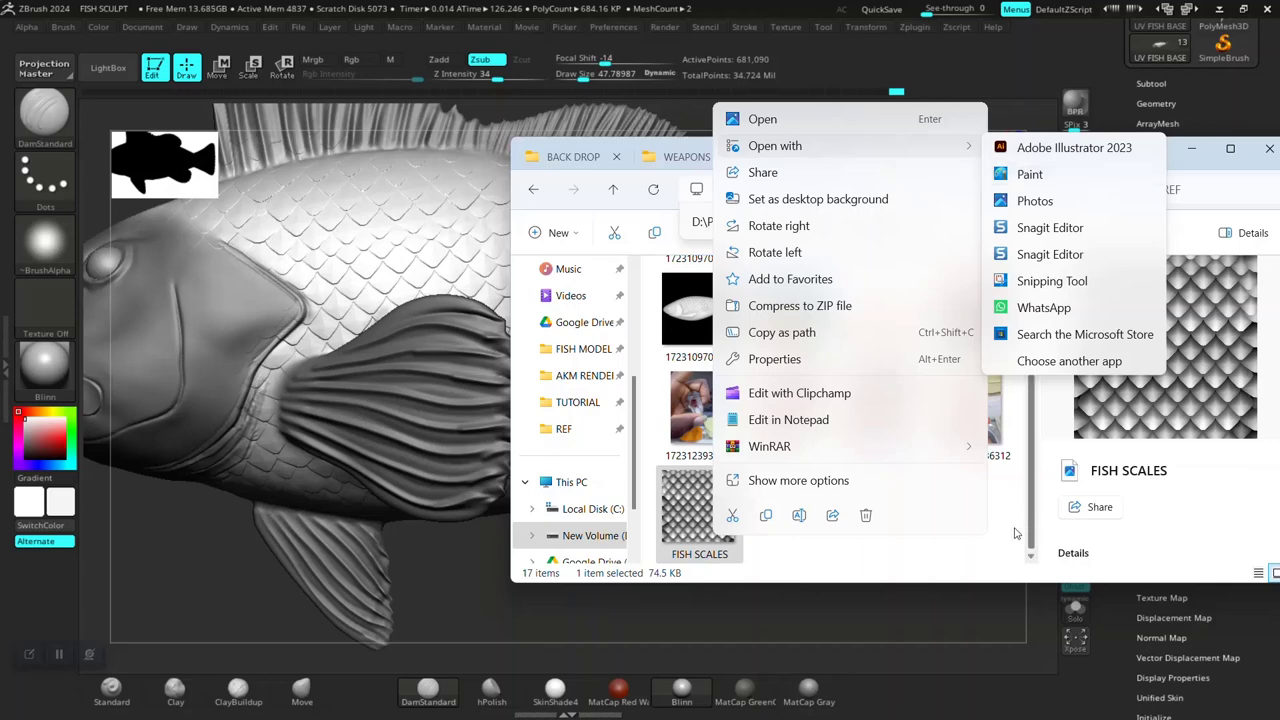
{"action": "key", "text": "Escape"}
{"action": "left_click", "coordinate": [970, 512]}
{"action": "key", "text": "super"}
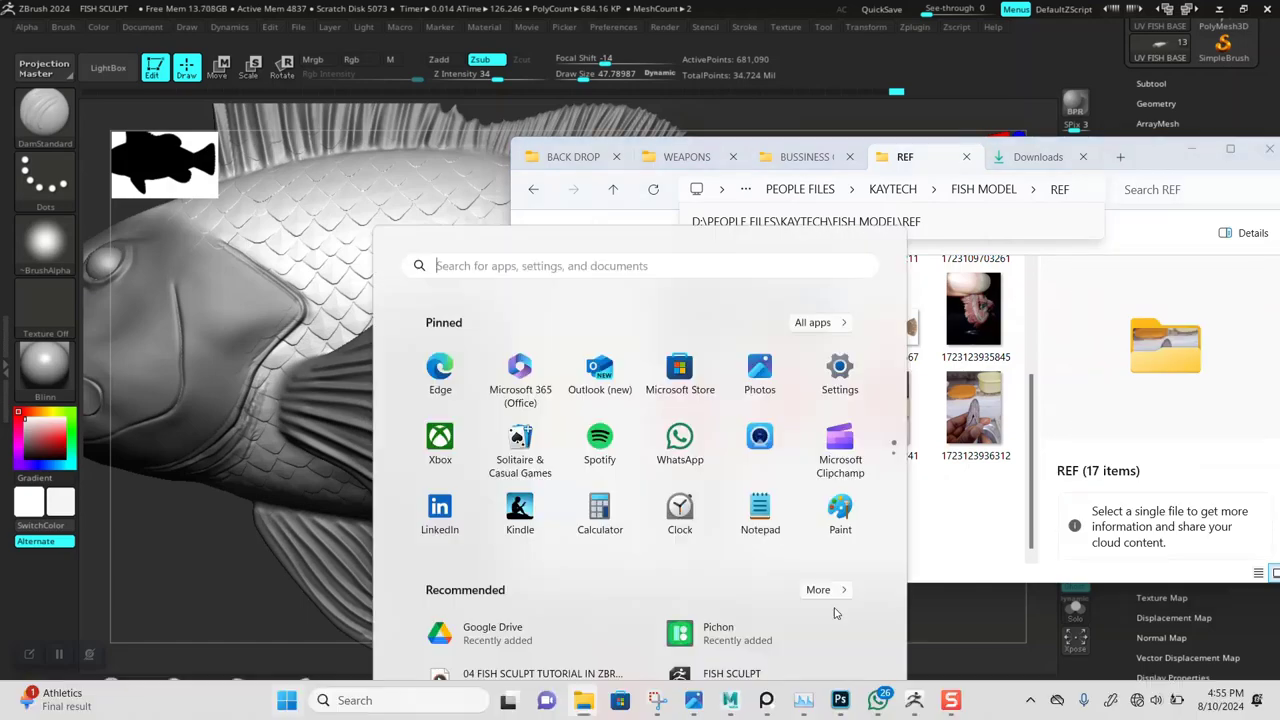
{"action": "left_click", "coordinate": [842, 700]}
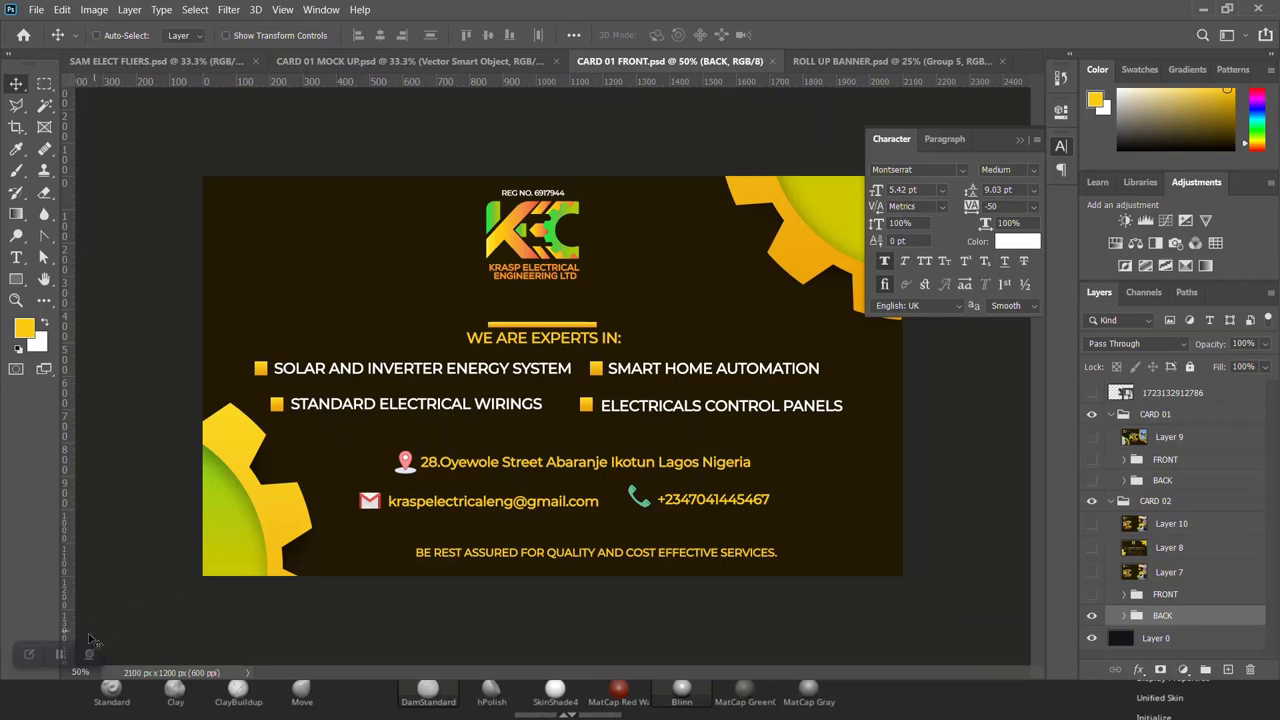
Step: Drag FISH SCALES.jpg from the REF folder into Photoshop and unlock its background as Layer 0
{"action": "key", "text": "alt+Tab"}
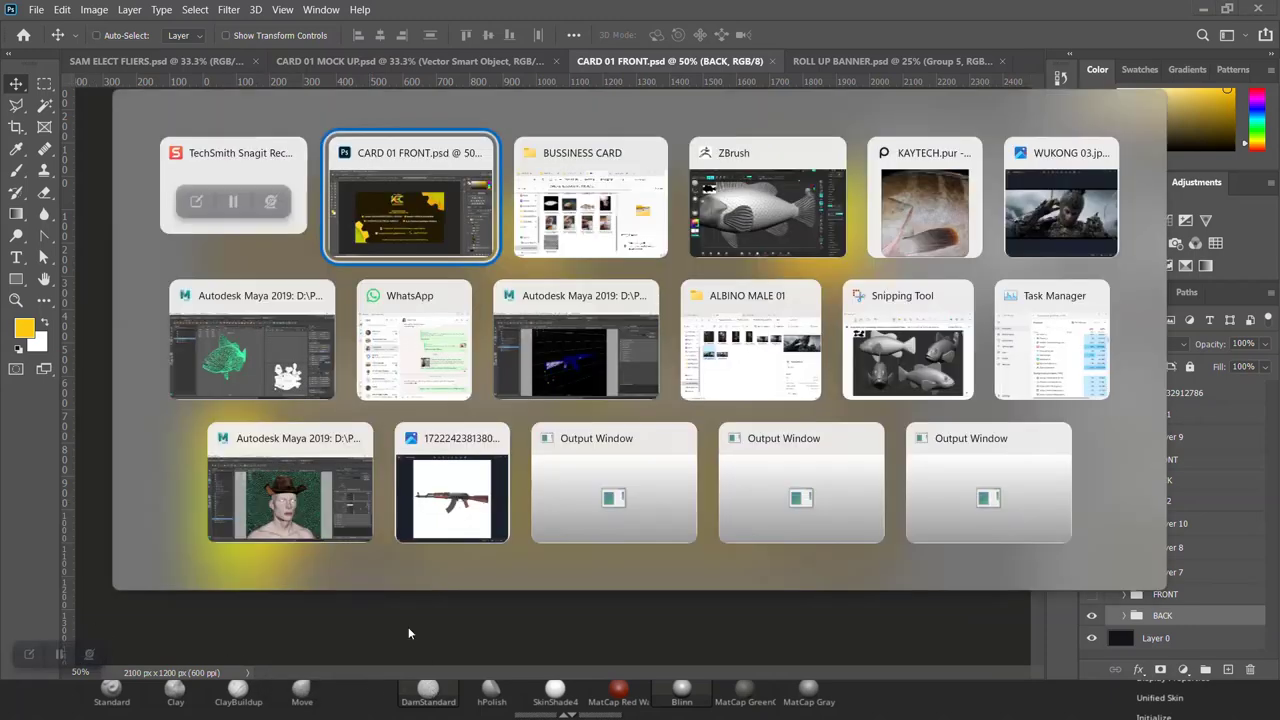
{"action": "left_click", "coordinate": [562, 215]}
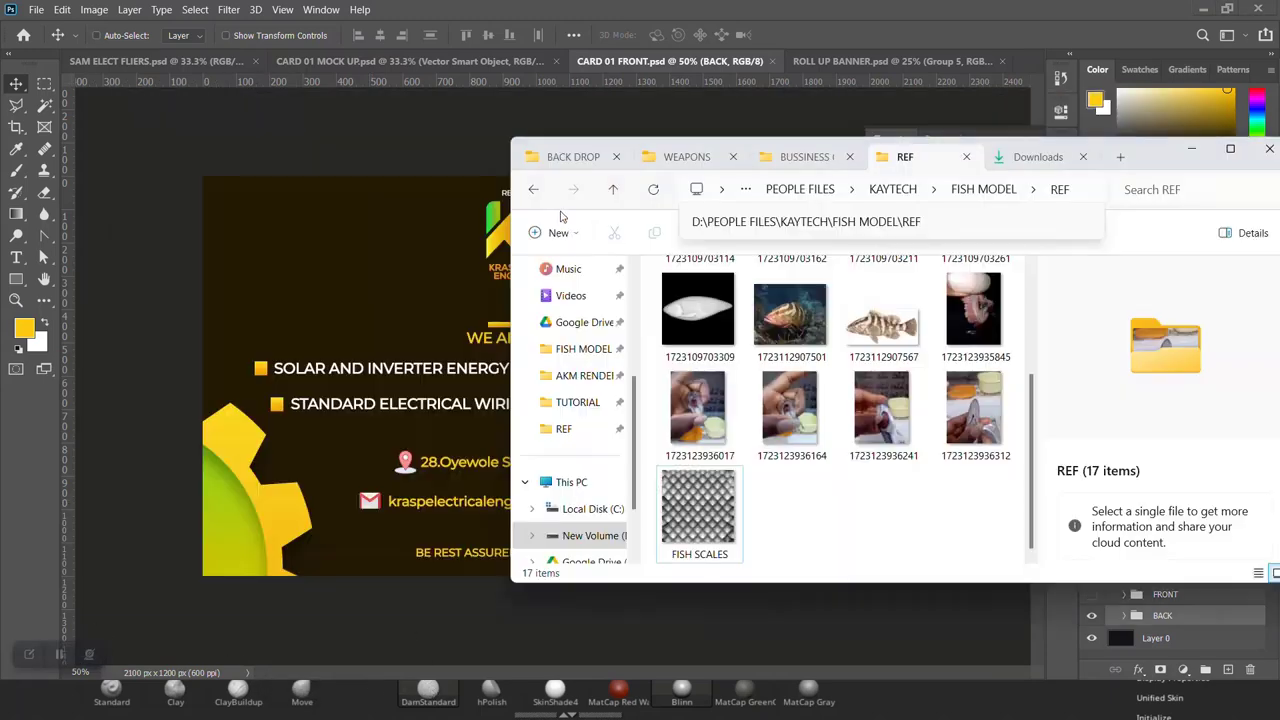
{"action": "left_click", "coordinate": [698, 508]}
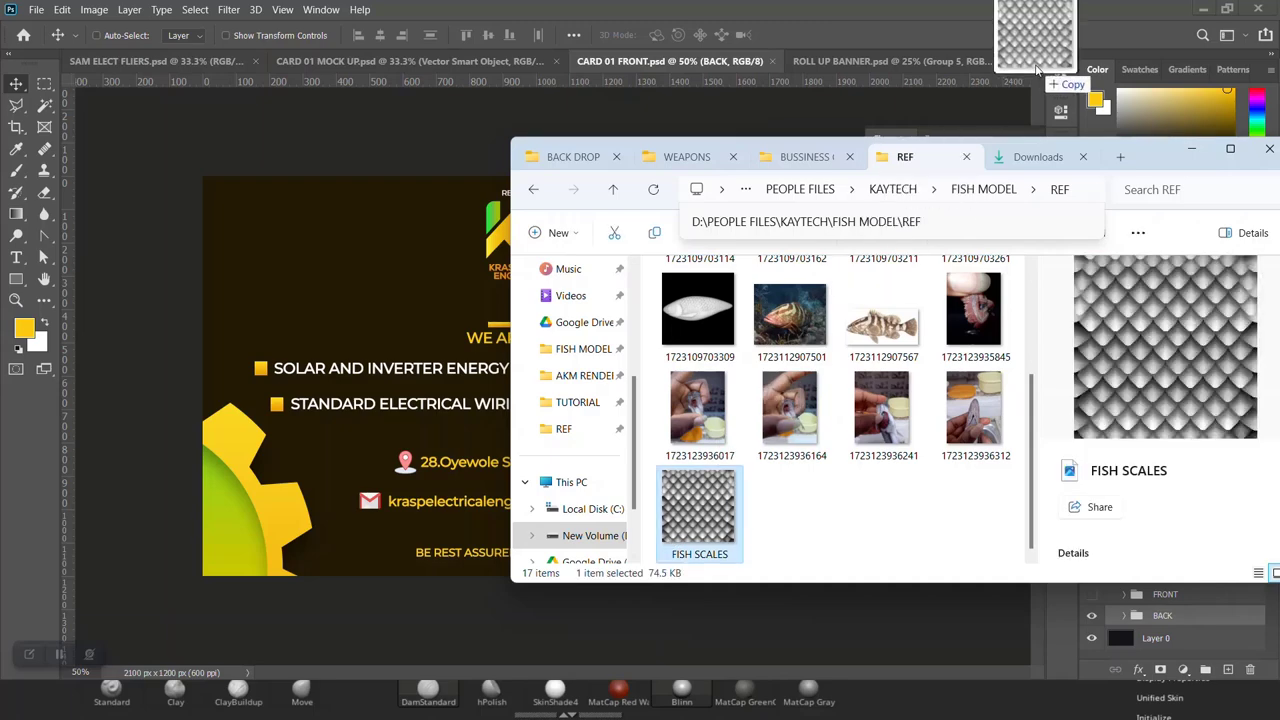
{"action": "left_click_drag", "start_coordinate": [1035, 80], "coordinate": [1030, 50]}
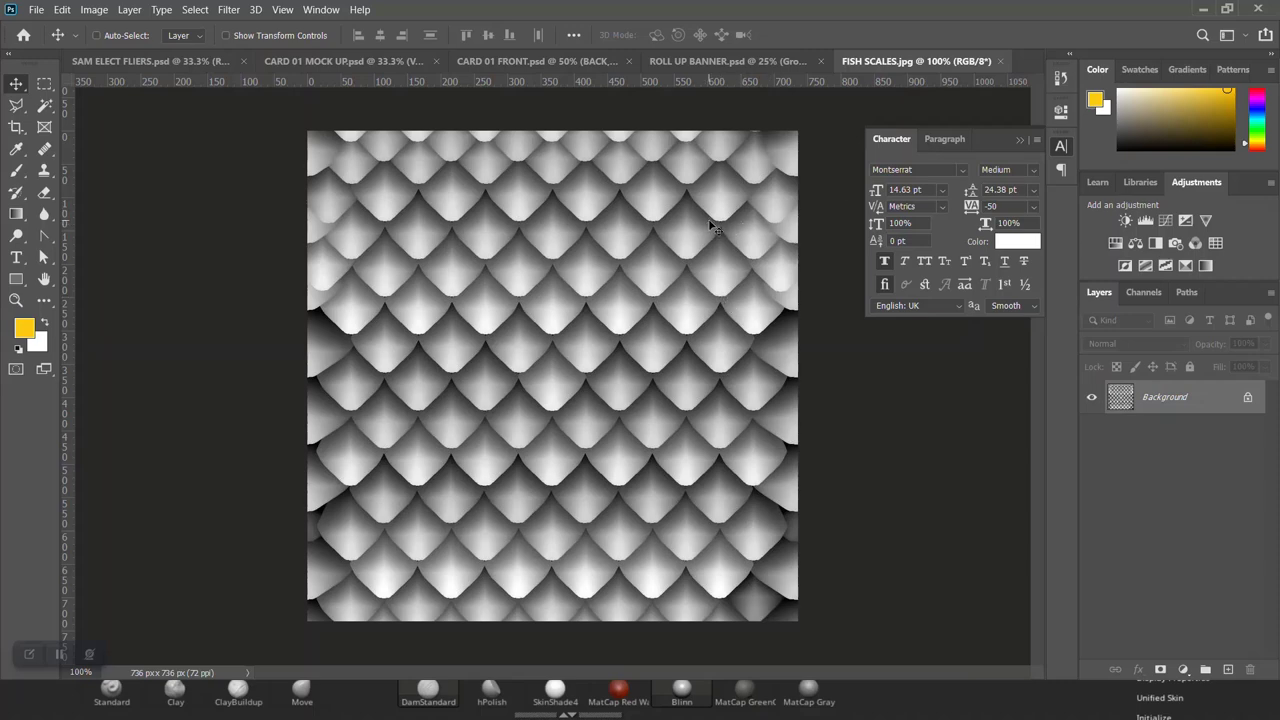
{"action": "left_click", "coordinate": [1246, 398]}
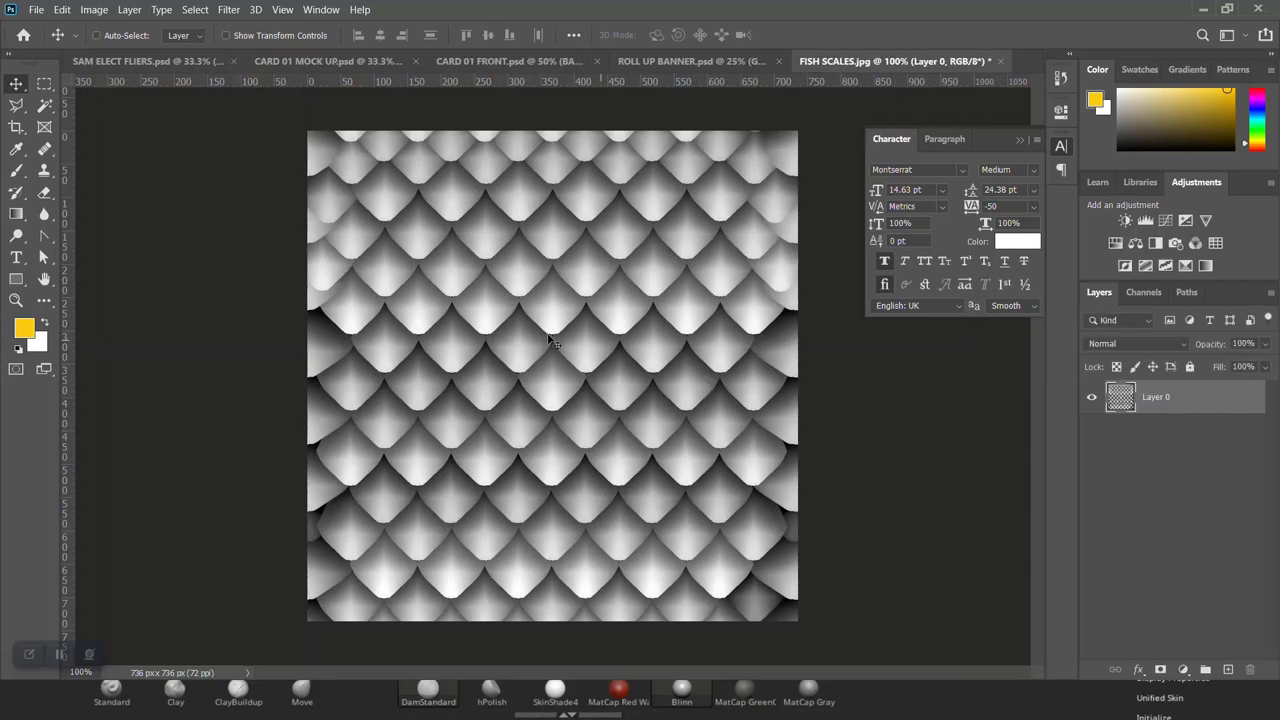
{"action": "left_click", "coordinate": [62, 12]}
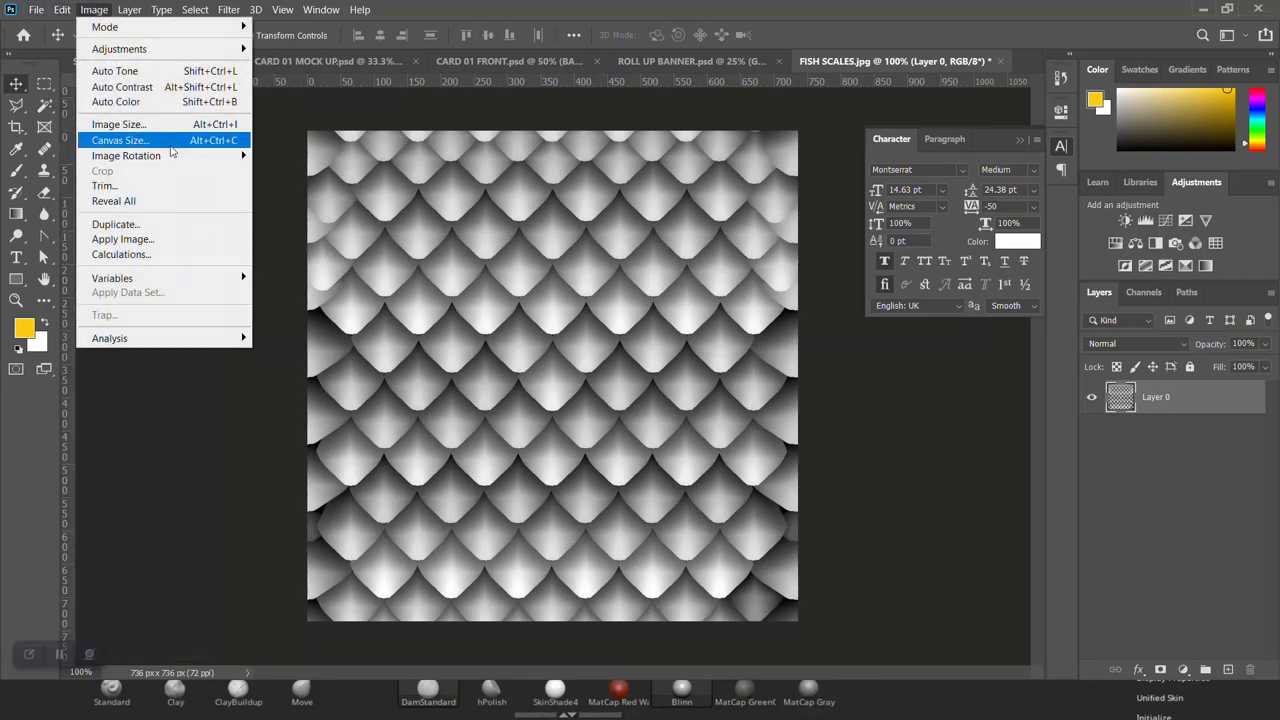
{"action": "mouse_move", "coordinate": [126, 156]}
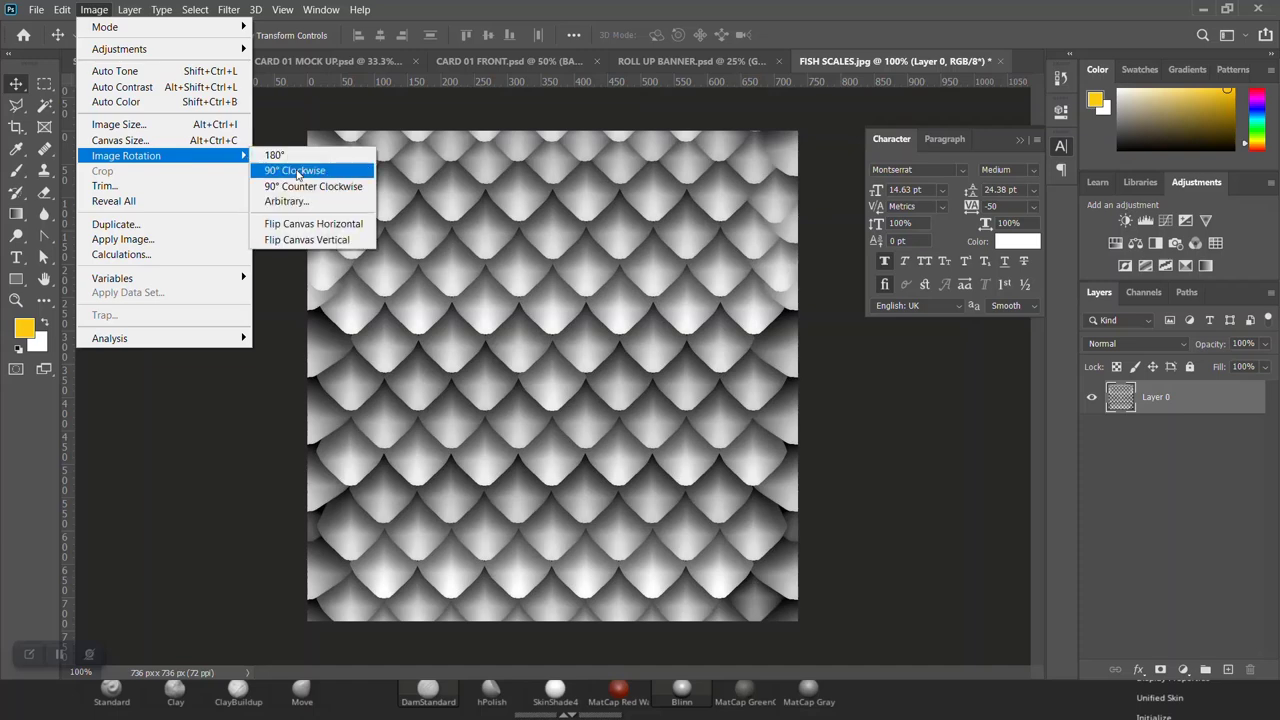
Step: Rotate the image 90° clockwise and start Save As into the REF folder
{"action": "left_click", "coordinate": [297, 172]}
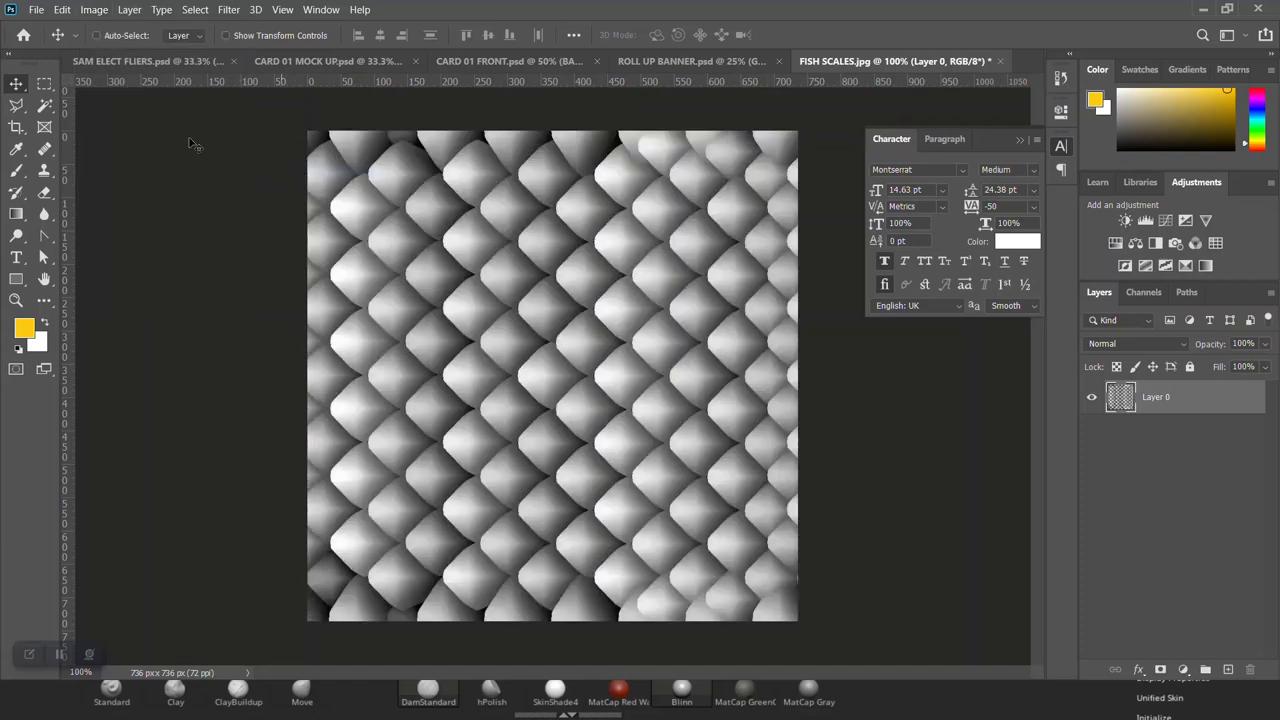
{"action": "left_click", "coordinate": [36, 9]}
{"action": "left_click", "coordinate": [65, 204]}
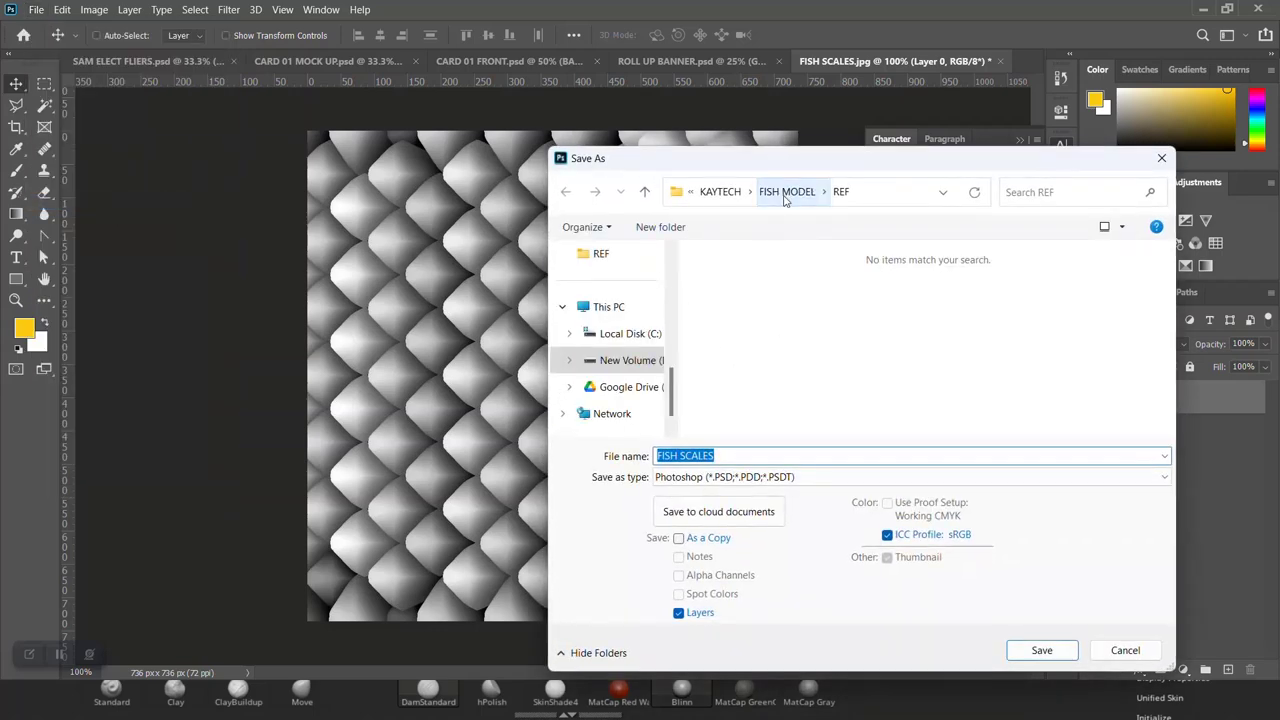
{"action": "left_click", "coordinate": [785, 193]}
{"action": "double_click", "coordinate": [722, 279]}
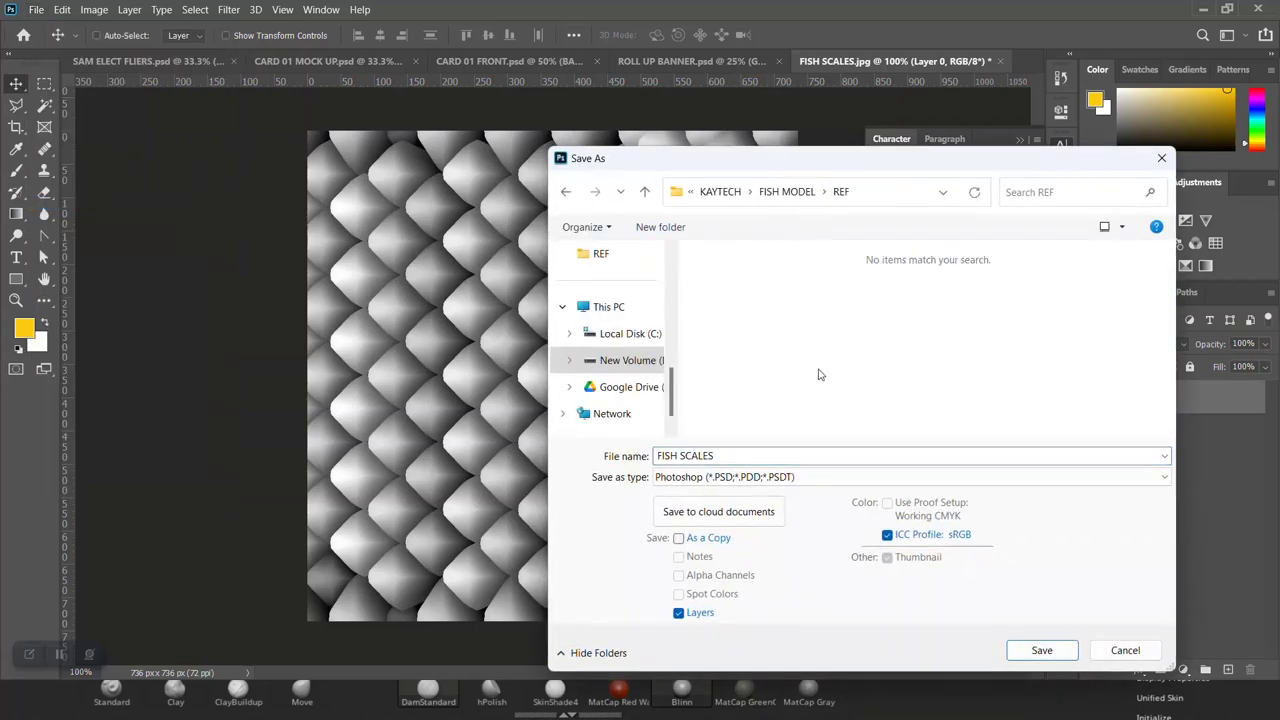
Step: Save it as a JPEG over the existing FISH SCALES file, confirming the replace and quality
{"action": "left_click", "coordinate": [722, 476]}
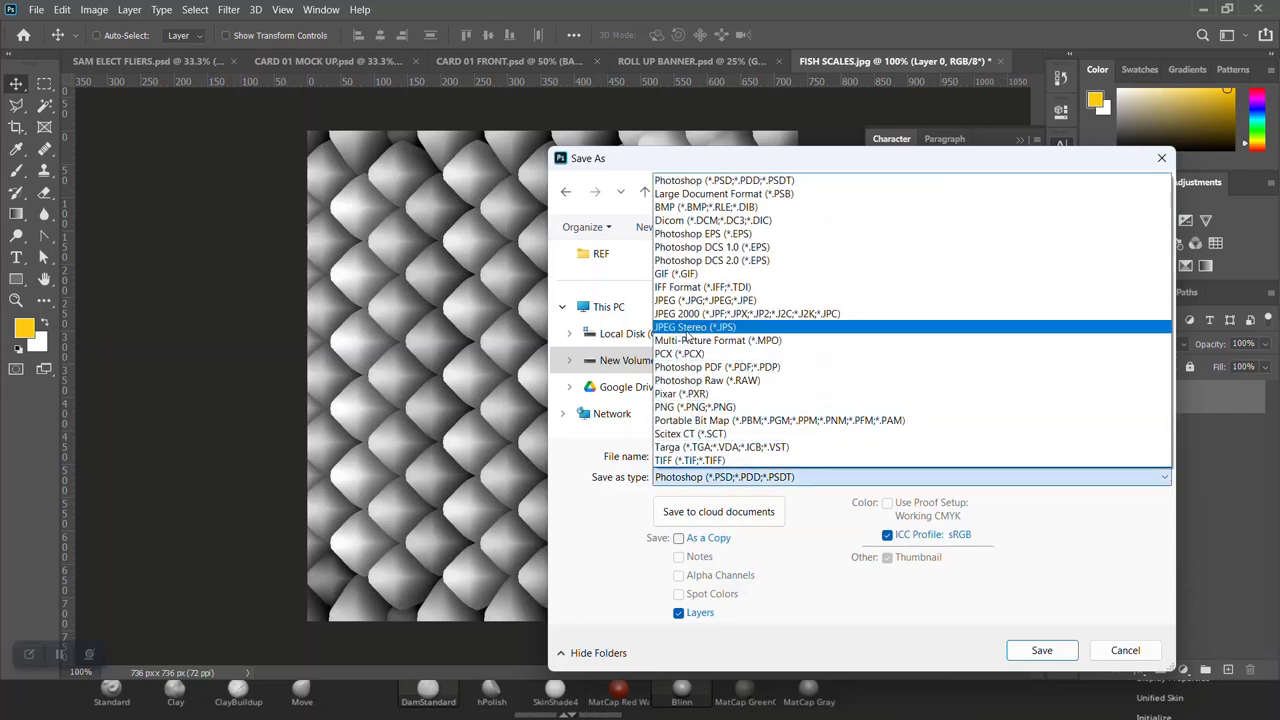
{"action": "left_click", "coordinate": [690, 300]}
{"action": "scroll", "coordinate": [908, 376], "scroll_direction": "down", "scroll_amount": 5}
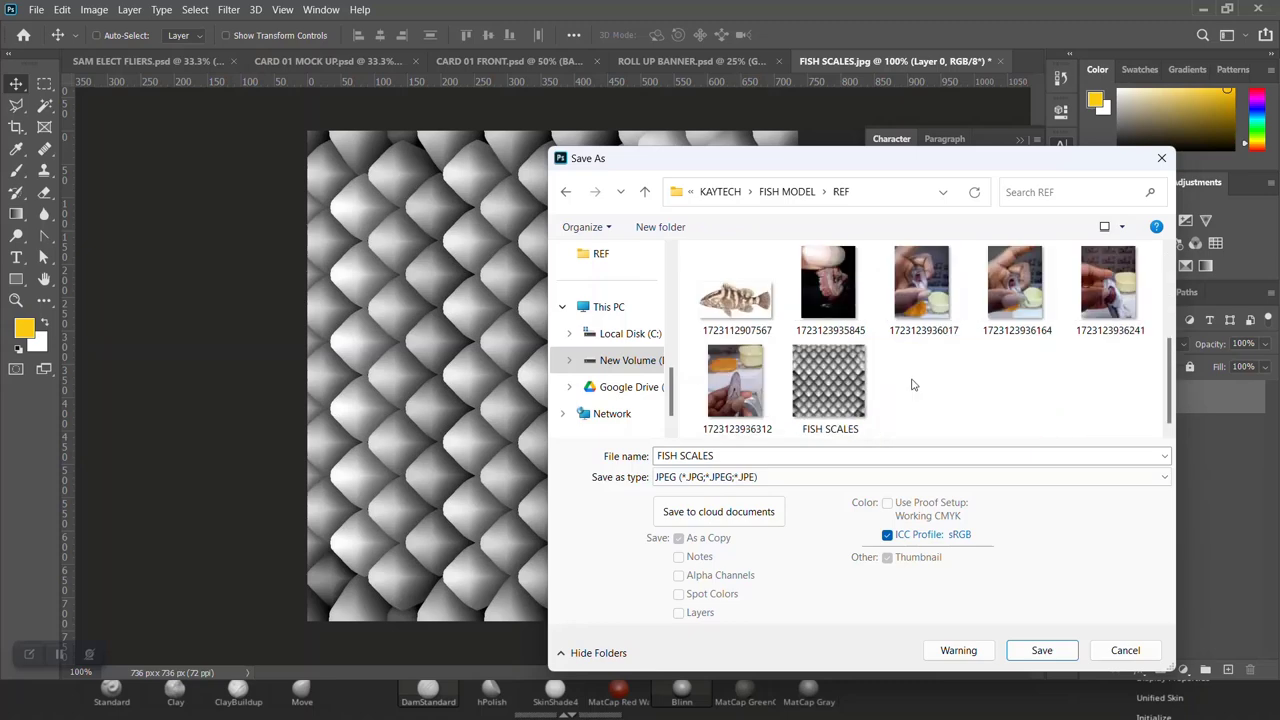
{"action": "left_click", "coordinate": [837, 400]}
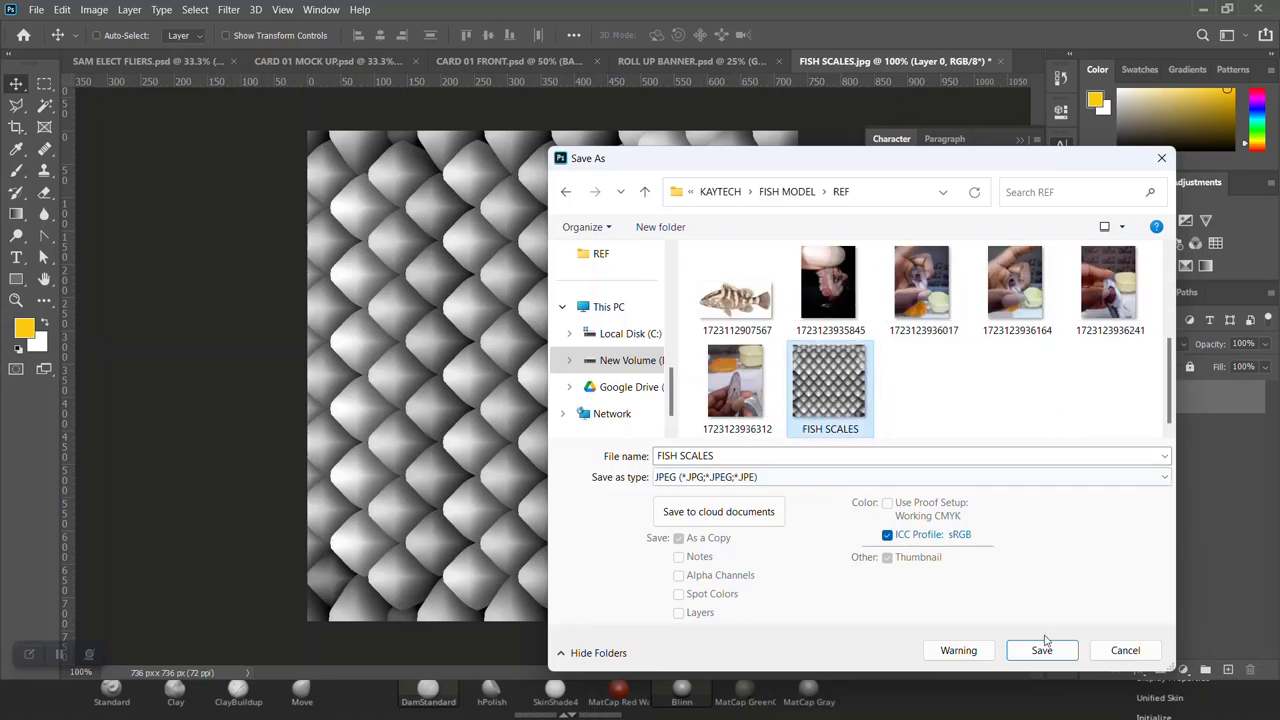
{"action": "left_click", "coordinate": [1045, 648]}
{"action": "left_click", "coordinate": [685, 350]}
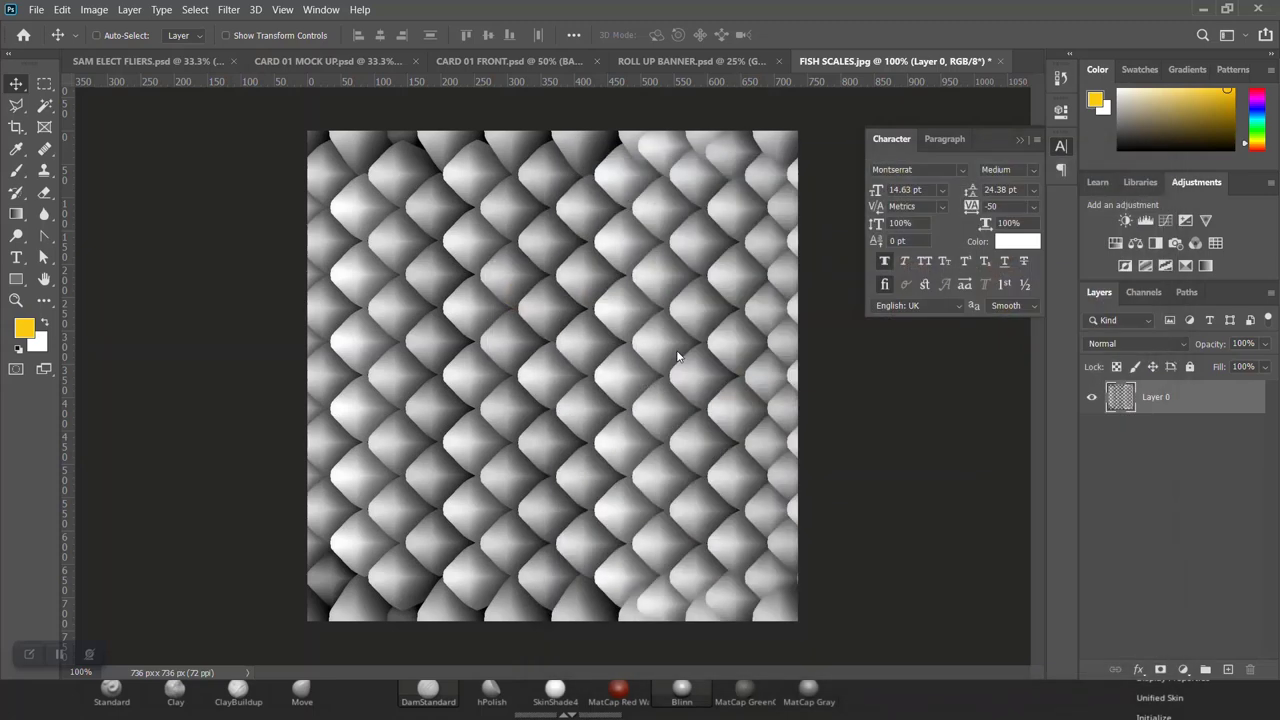
{"action": "left_click", "coordinate": [678, 174]}
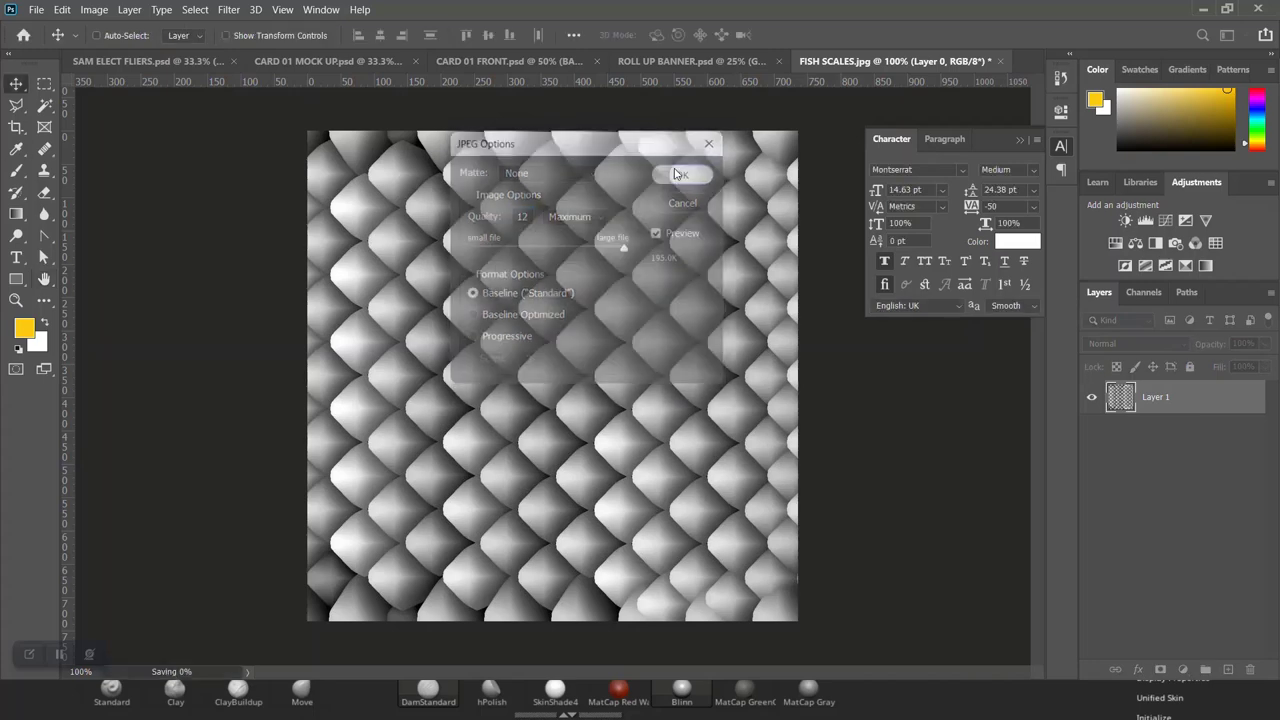
Step: Back in ZBrush, load the rotated FISH SCALES image as the NoiseMaker alpha
{"action": "left_click", "coordinate": [1200, 12]}
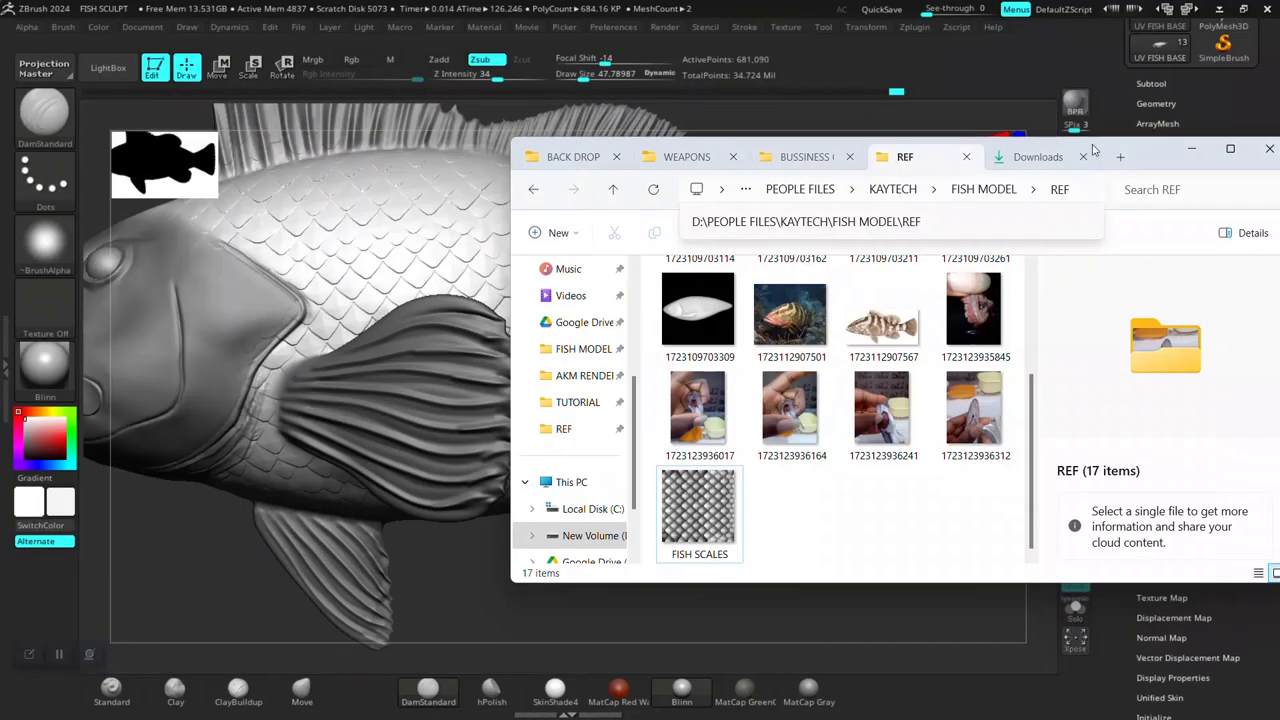
{"action": "left_click", "coordinate": [1189, 152]}
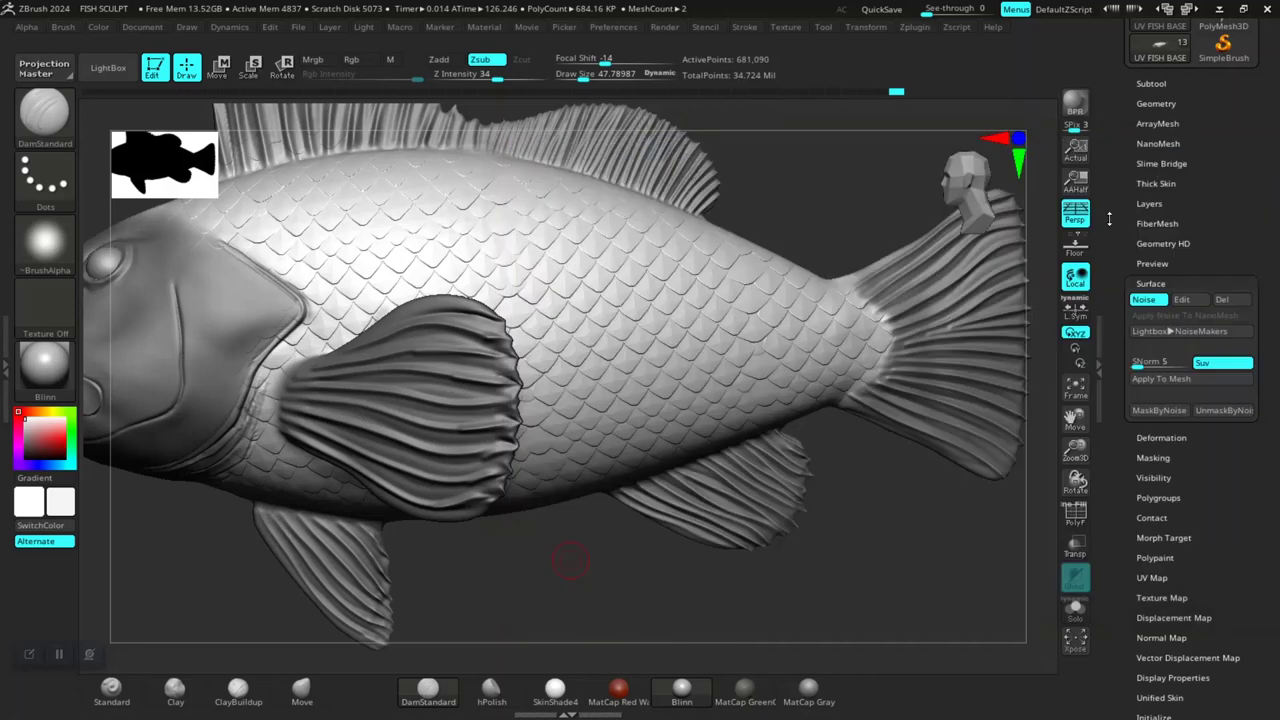
{"action": "left_click", "coordinate": [1183, 300]}
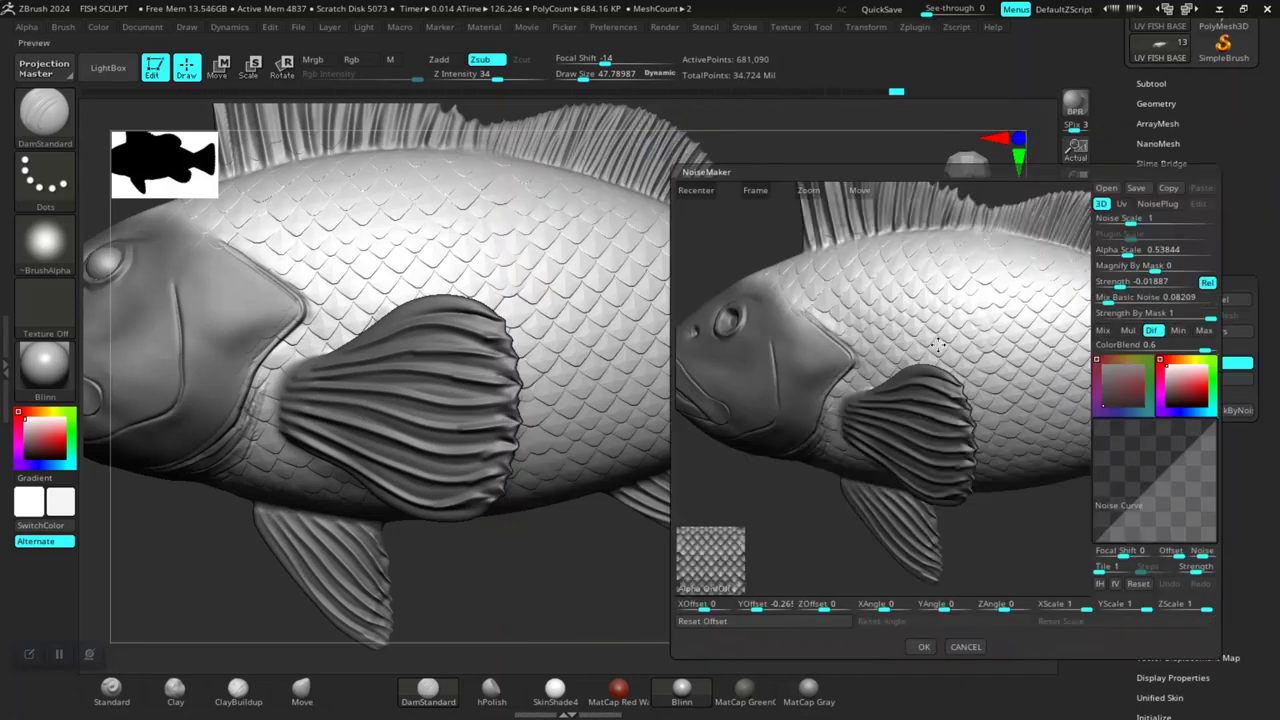
{"action": "left_click", "coordinate": [710, 588]}
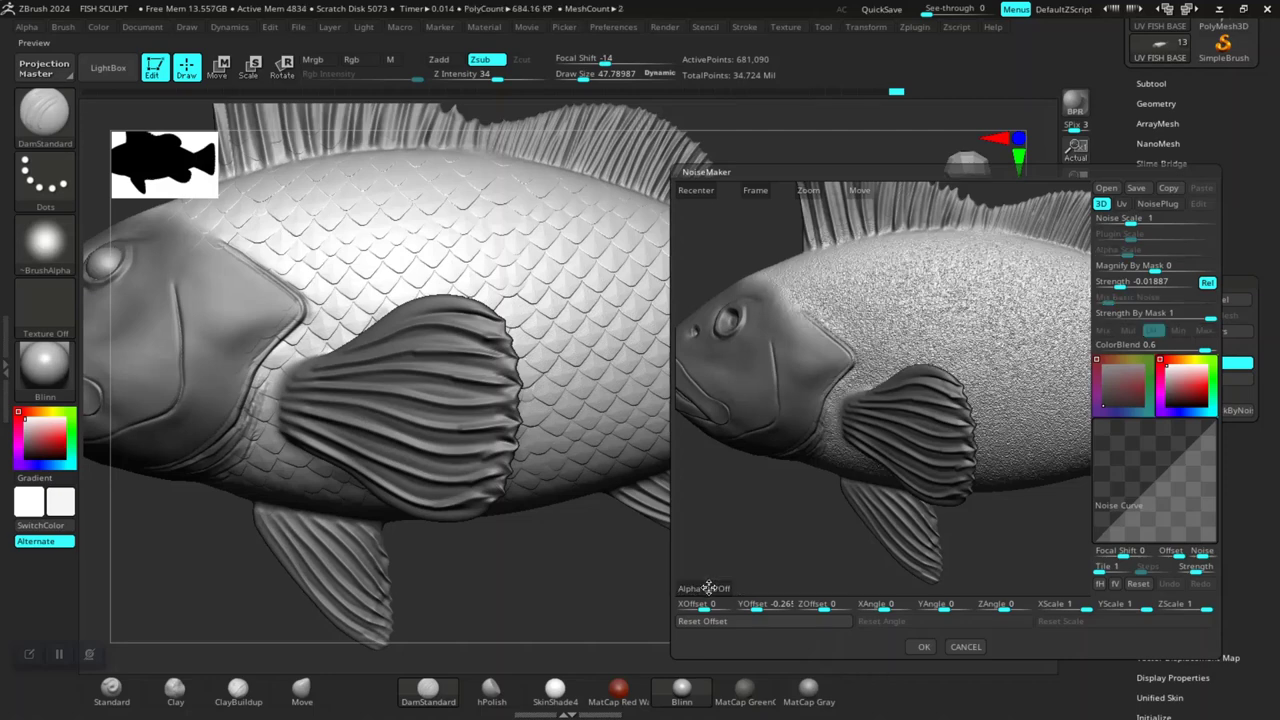
{"action": "left_click", "coordinate": [708, 588]}
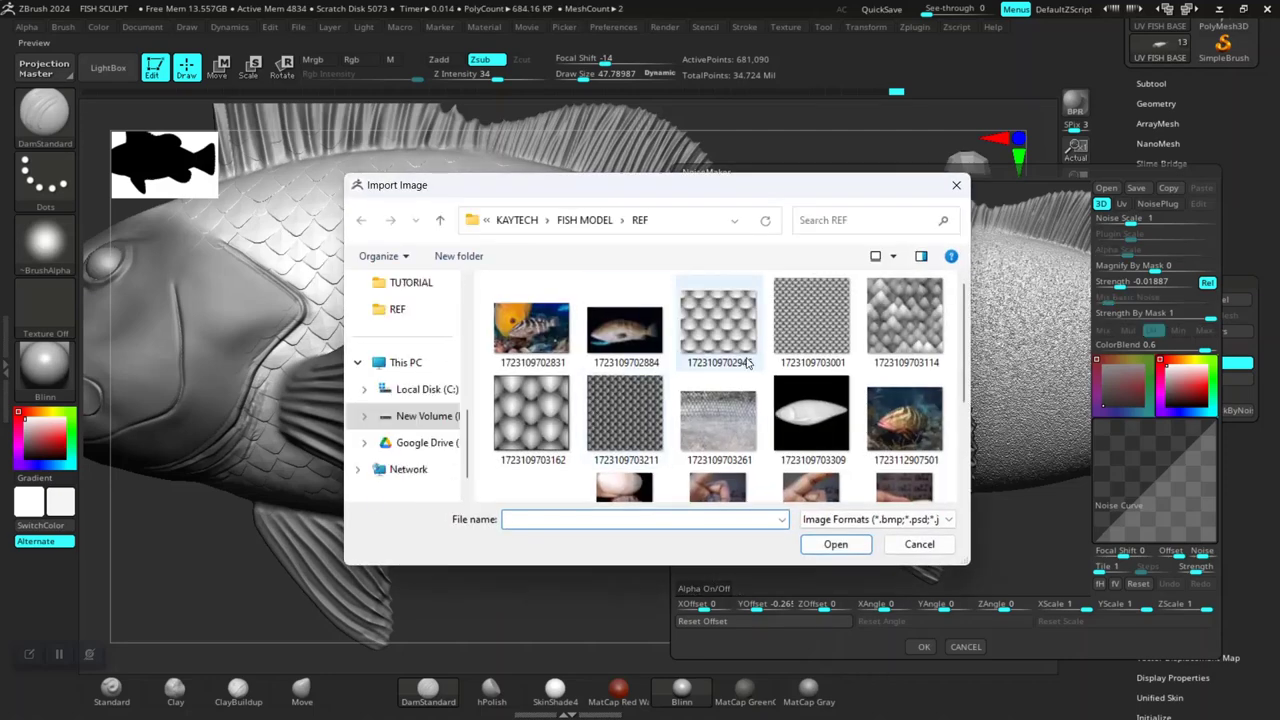
{"action": "scroll", "coordinate": [745, 362], "scroll_direction": "down", "scroll_amount": 3}
{"action": "double_click", "coordinate": [625, 450]}
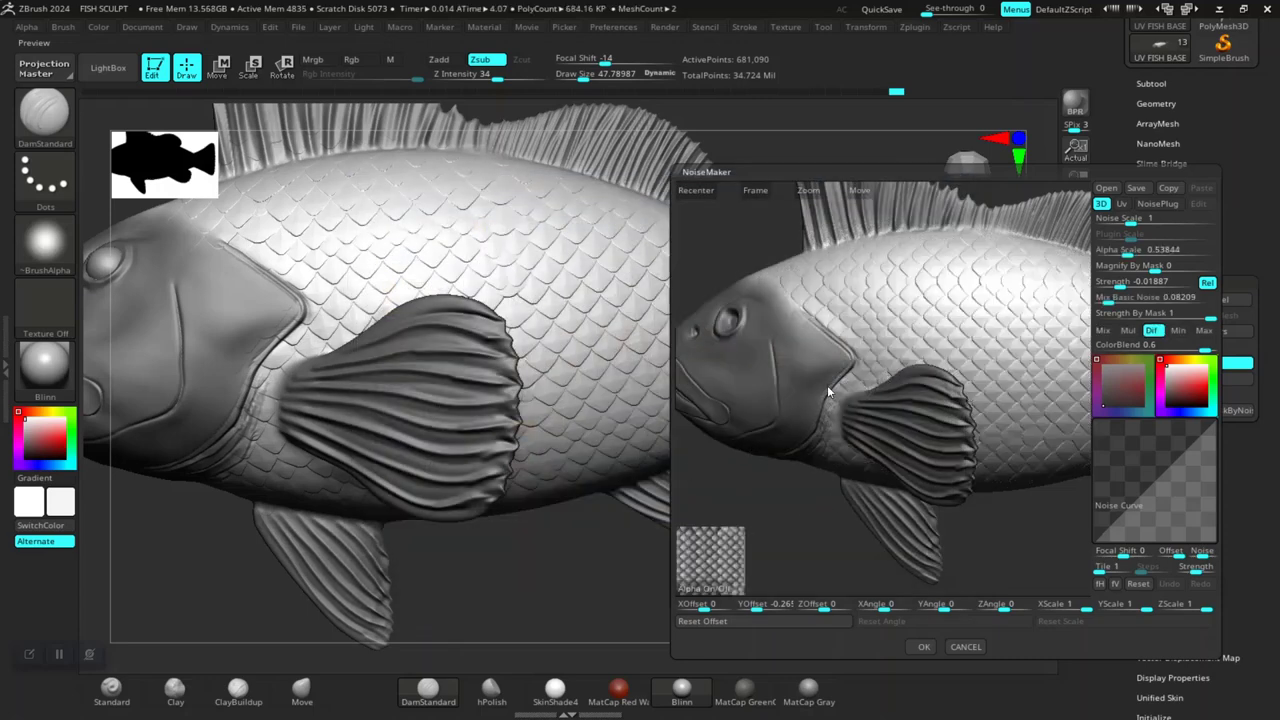
Step: Bring the grouper reference photo to the front
{"action": "key", "text": "alt+Tab"}
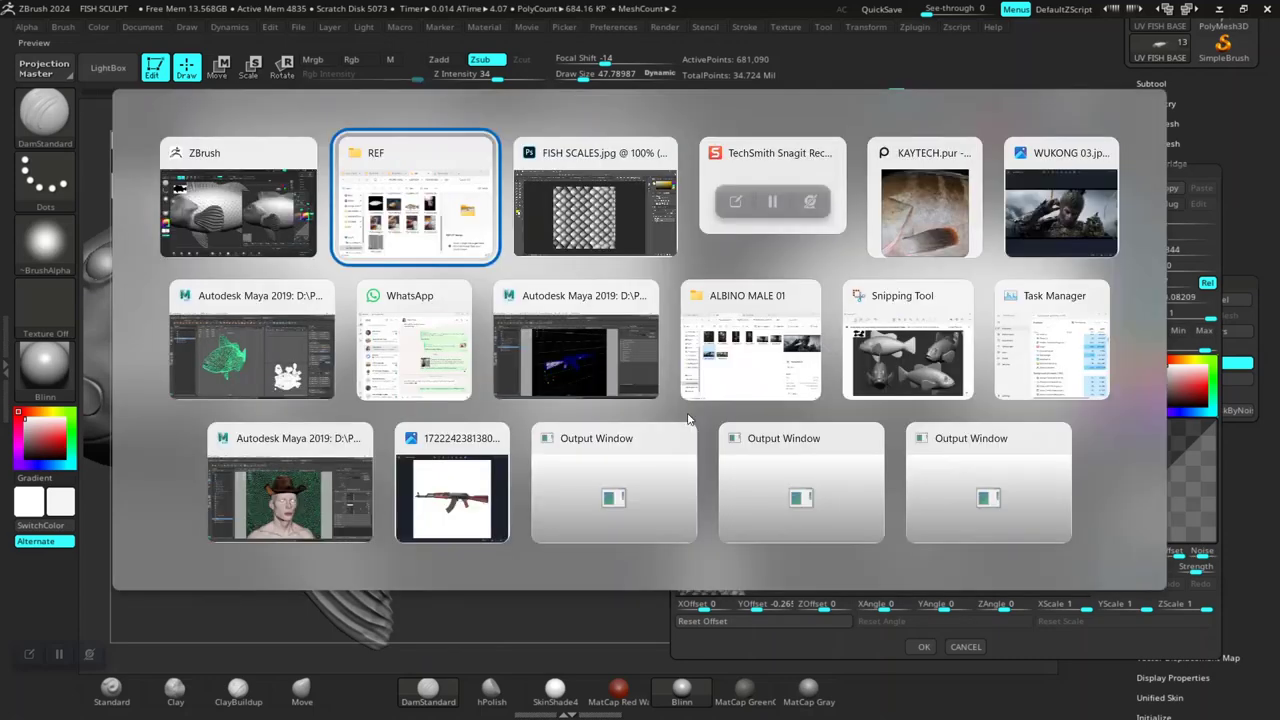
{"action": "mouse_move", "coordinate": [238, 198]}
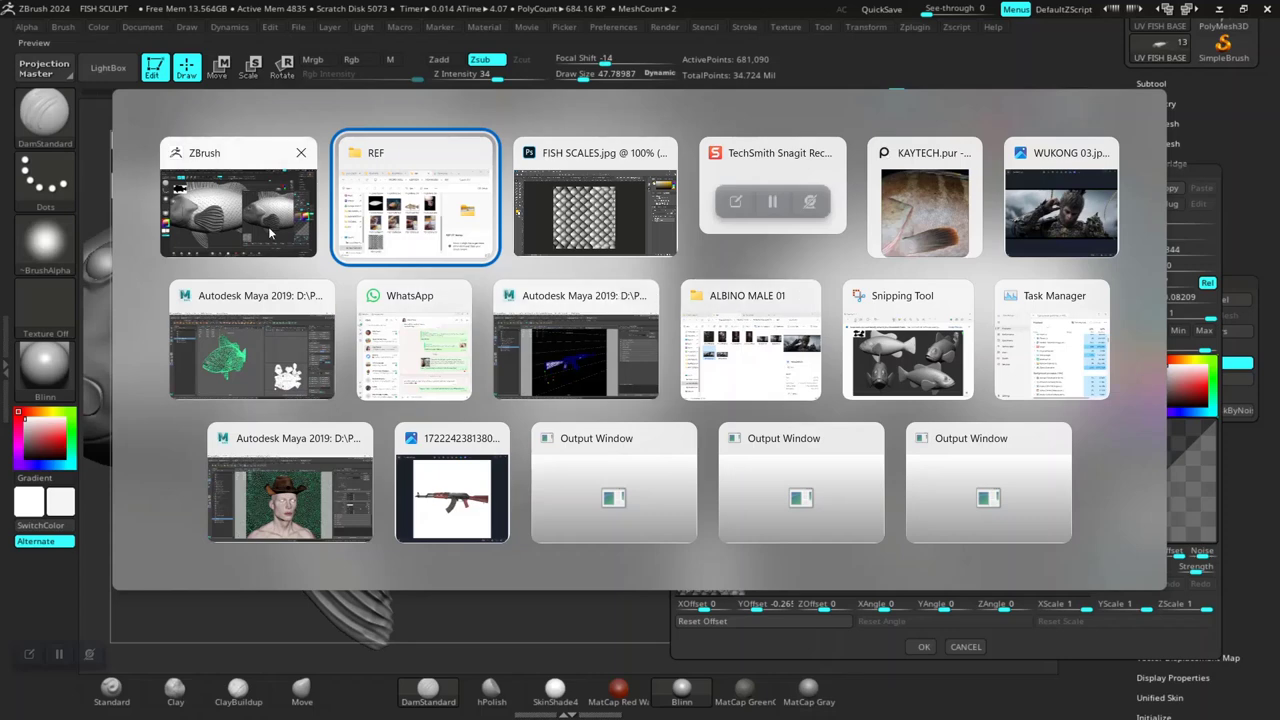
{"action": "key", "text": "Tab"}
{"action": "key", "text": "Tab"}
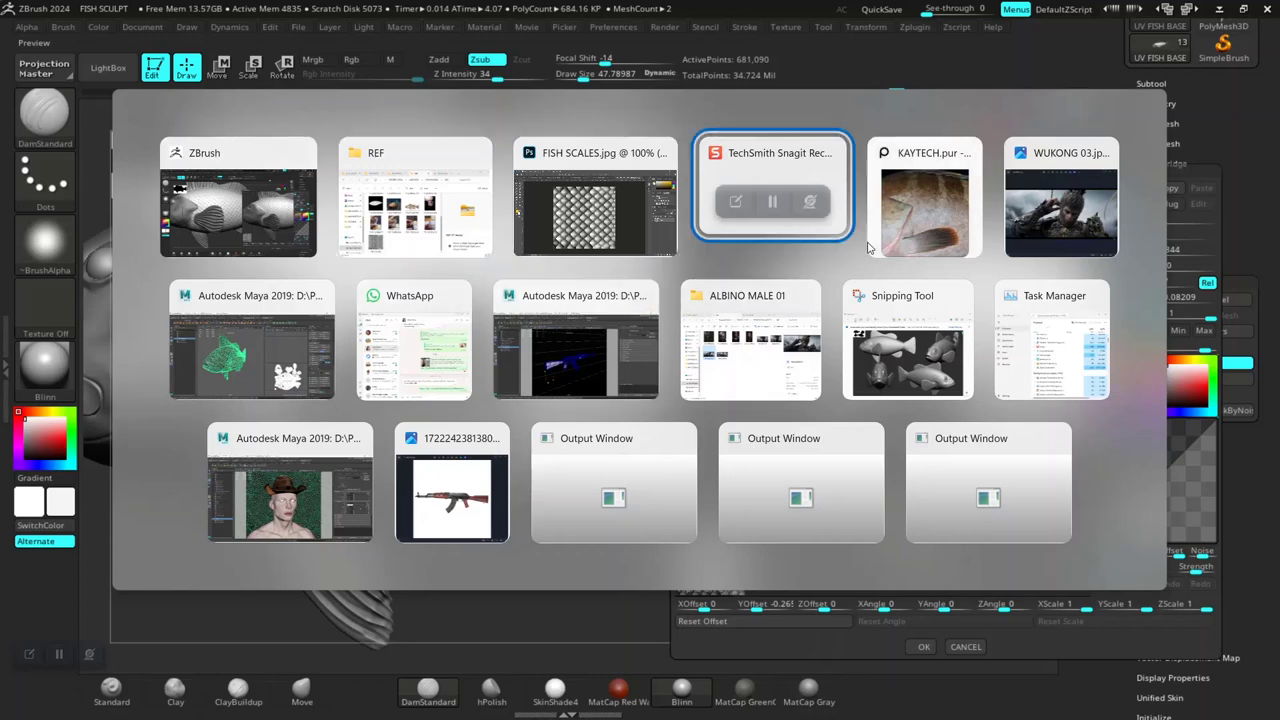
{"action": "key", "text": "Tab"}
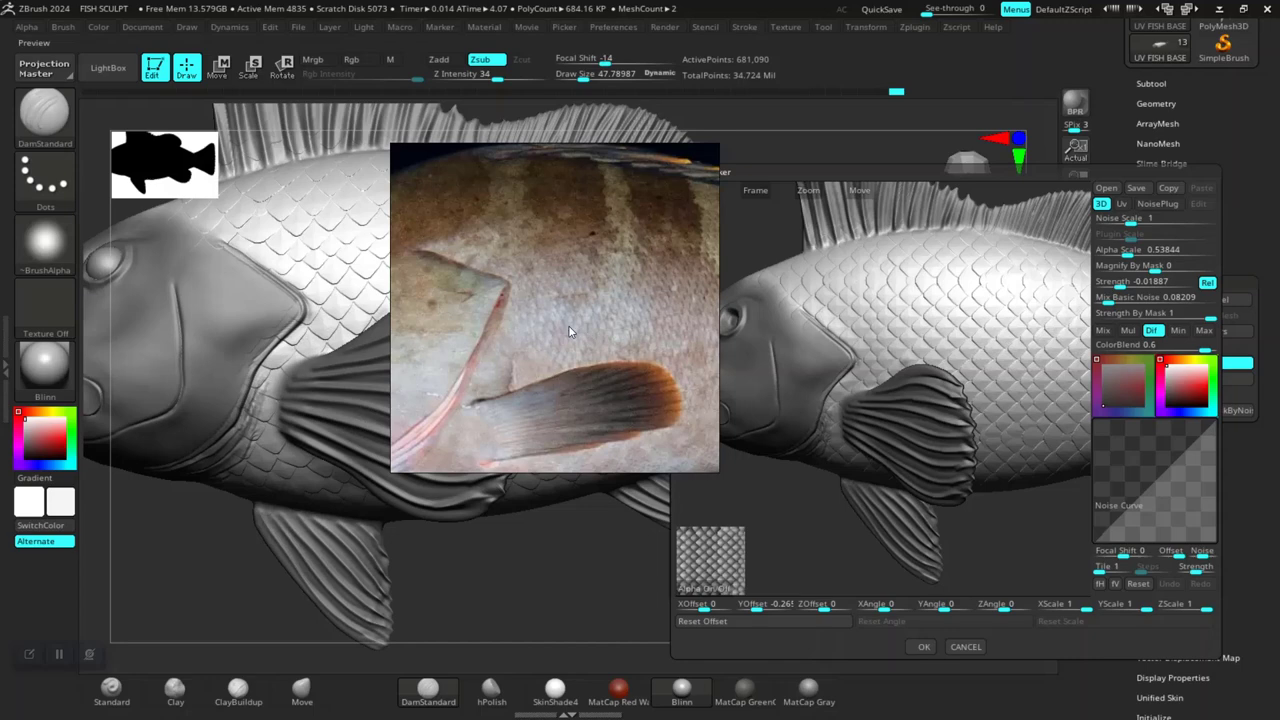
Step: Move the reference photo beside the fish model
{"action": "scroll", "coordinate": [553, 330], "scroll_direction": "down", "scroll_amount": 2}
{"action": "scroll", "coordinate": [553, 320], "scroll_direction": "down", "scroll_amount": 2}
{"action": "left_click_drag", "start_coordinate": [587, 326], "coordinate": [401, 291]}
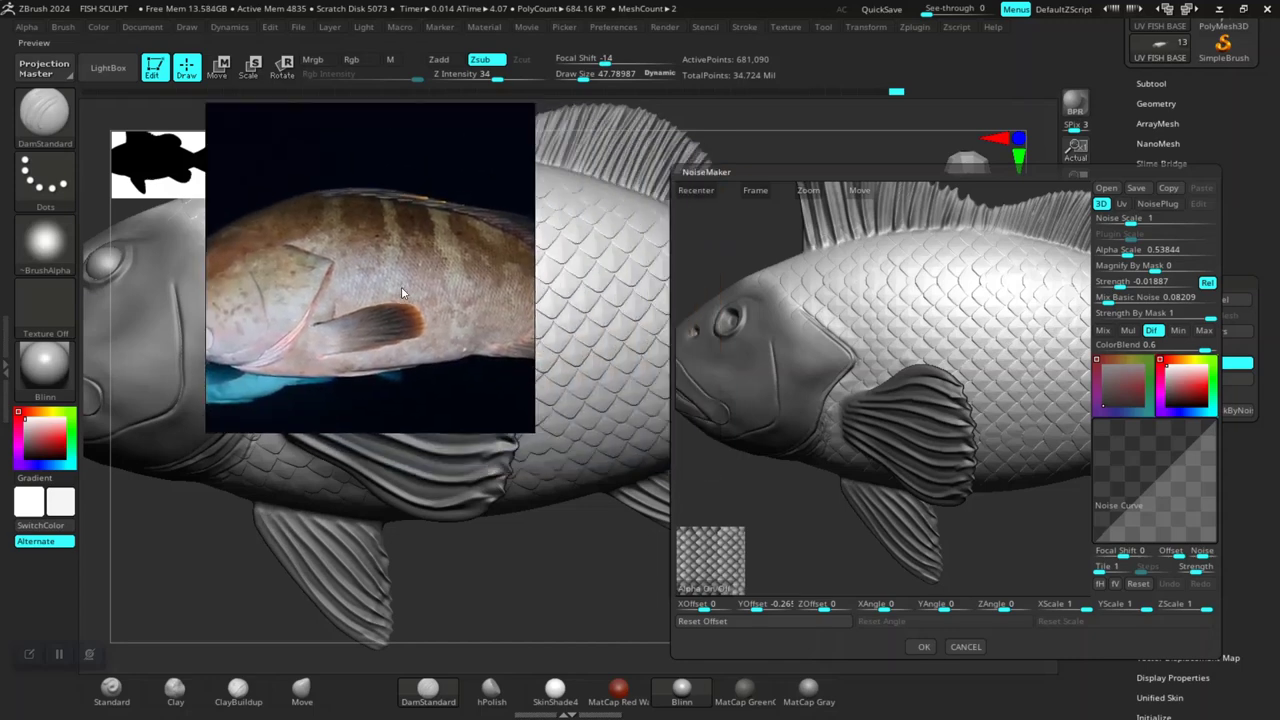
Step: Set NoiseMaker Alpha Scale to 0.288 and Strength to -0.051, then apply the scales
{"action": "left_click", "coordinate": [1128, 251]}
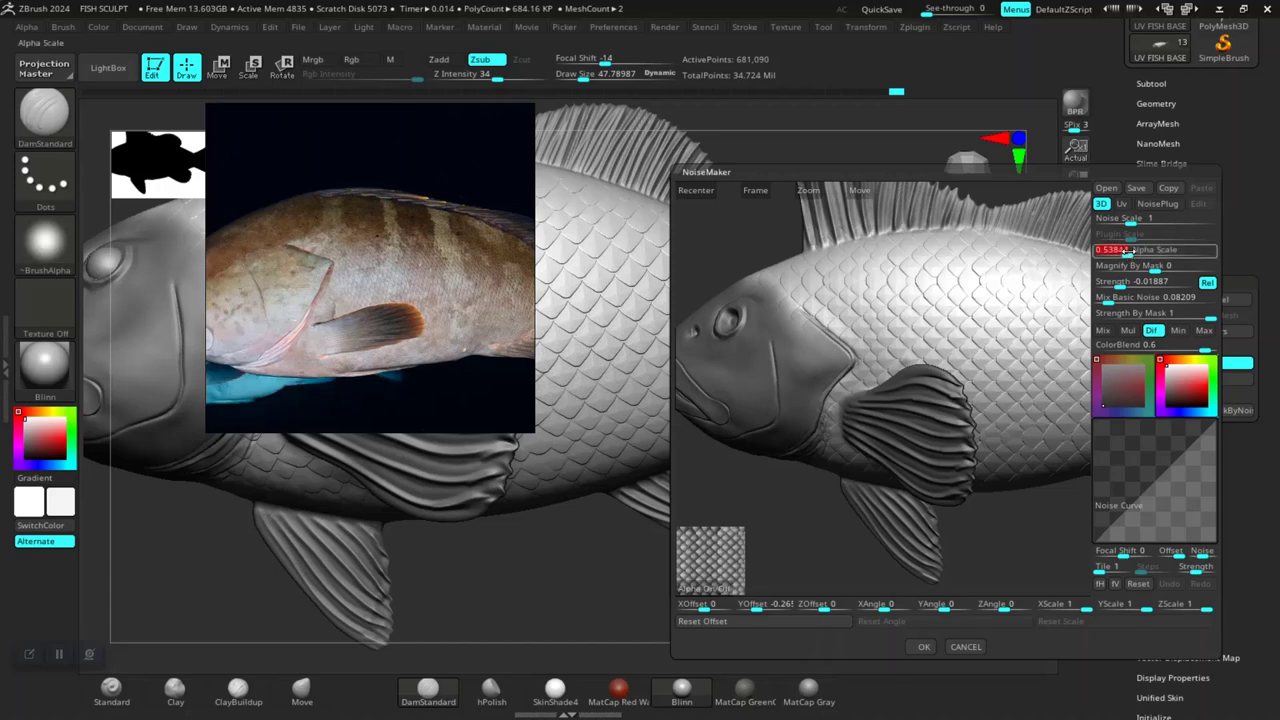
{"action": "left_click_drag", "start_coordinate": [1128, 254], "coordinate": [1123, 253]}
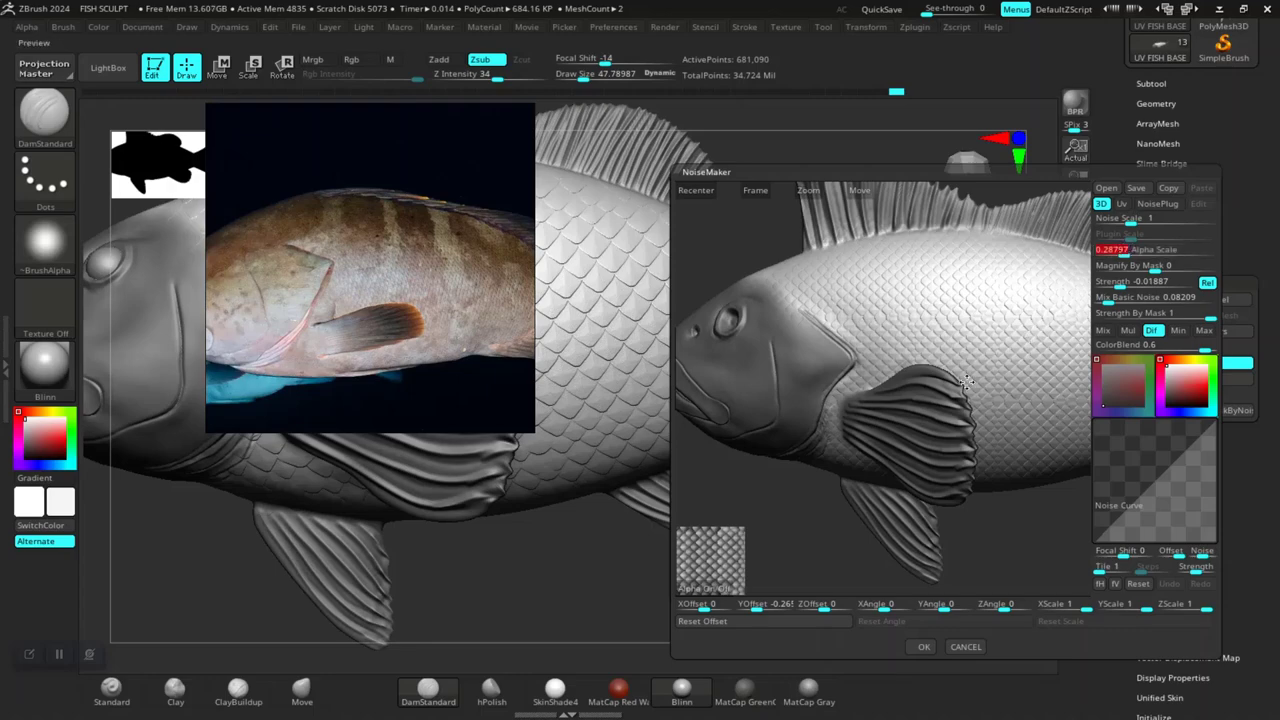
{"action": "scroll", "coordinate": [999, 467], "scroll_direction": "up", "scroll_amount": 3}
{"action": "mouse_move", "coordinate": [999, 467]}
{"action": "left_mouse_down"}
{"action": "mouse_move", "coordinate": [969, 442]}
{"action": "mouse_move", "coordinate": [946, 388]}
{"action": "mouse_move", "coordinate": [1020, 380]}
{"action": "left_mouse_up"}
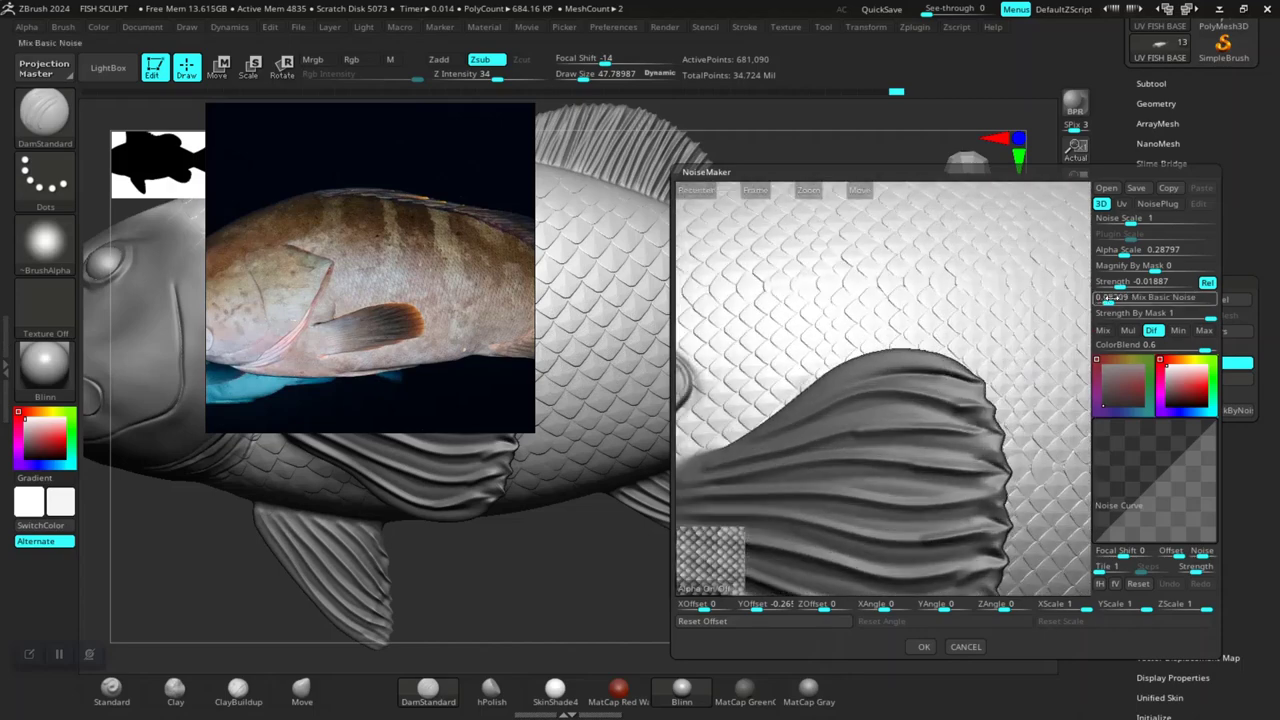
{"action": "left_click_drag", "start_coordinate": [1118, 286], "coordinate": [1116, 286]}
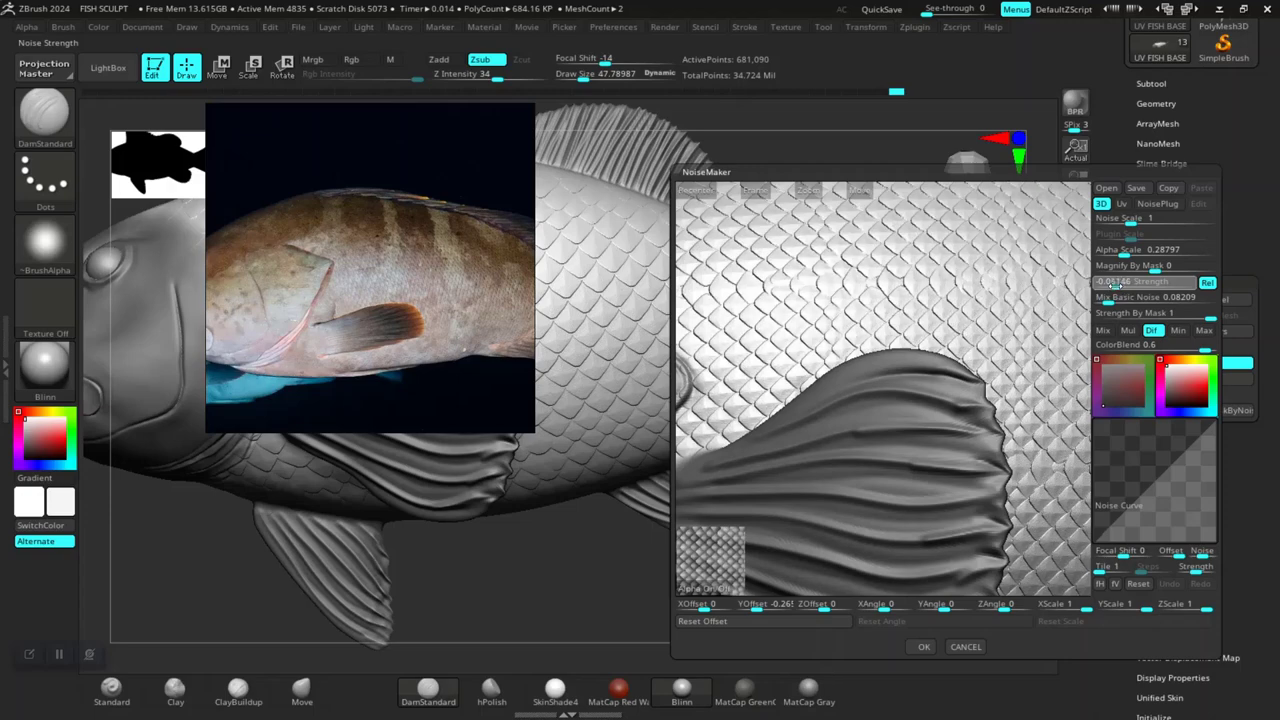
{"action": "left_click", "coordinate": [924, 646]}
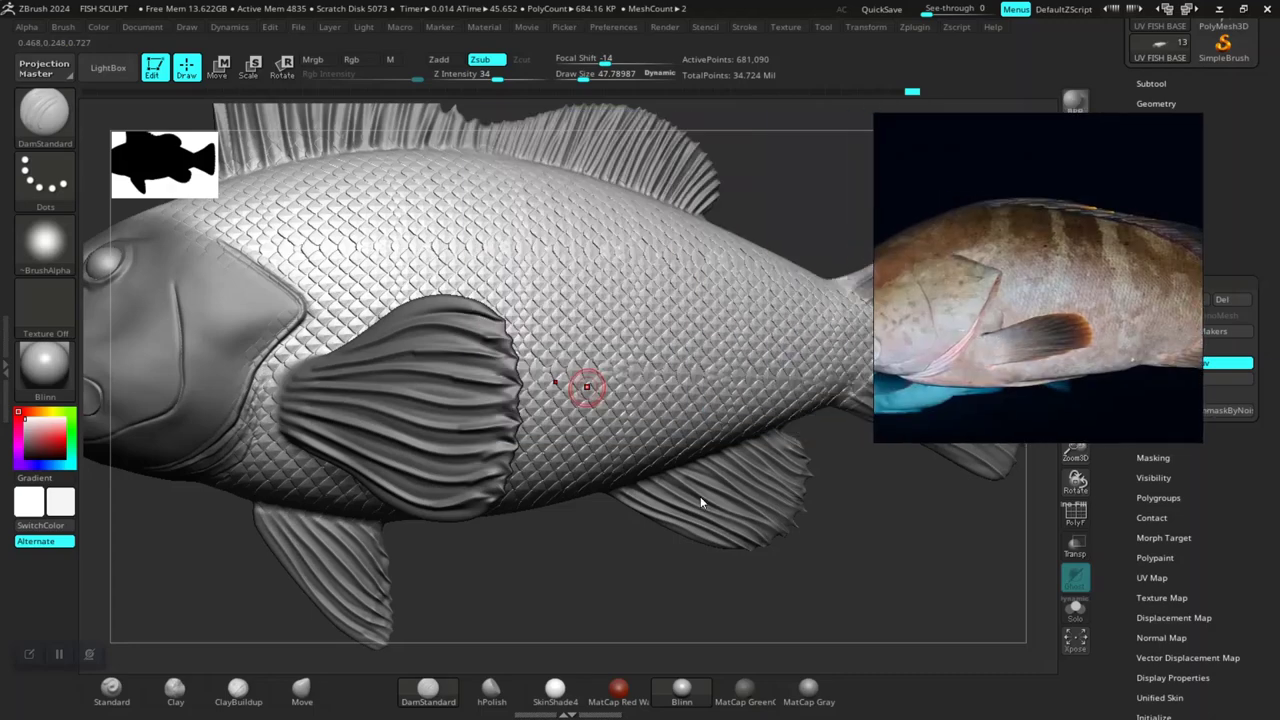
Step: Orbit and zoom in on the fish's mid-body scales, then switch toward Photoshop
{"action": "left_click_drag", "start_coordinate": [592, 555], "coordinate": [557, 528]}
{"action": "mouse_move", "coordinate": [608, 569]}
{"action": "left_mouse_down", "text": "alt"}
{"action": "mouse_move", "coordinate": [646, 560]}
{"action": "mouse_move", "coordinate": [698, 589]}
{"action": "mouse_move", "coordinate": [665, 618]}
{"action": "mouse_move", "coordinate": [703, 591]}
{"action": "mouse_move", "coordinate": [708, 615]}
{"action": "mouse_move", "coordinate": [726, 571]}
{"action": "mouse_move", "coordinate": [744, 604]}
{"action": "mouse_move", "coordinate": [805, 576]}
{"action": "mouse_move", "coordinate": [824, 598]}
{"action": "mouse_move", "coordinate": [855, 560]}
{"action": "mouse_move", "coordinate": [880, 570]}
{"action": "mouse_move", "coordinate": [885, 595]}
{"action": "mouse_move", "coordinate": [789, 563]}
{"action": "mouse_move", "coordinate": [751, 521]}
{"action": "mouse_move", "coordinate": [709, 547]}
{"action": "left_mouse_up", "text": "alt"}
{"action": "mouse_move", "coordinate": [620, 480]}
{"action": "left_mouse_down", "text": "alt"}
{"action": "mouse_move", "coordinate": [537, 549]}
{"action": "mouse_move", "coordinate": [626, 517]}
{"action": "left_mouse_up", "text": "alt"}
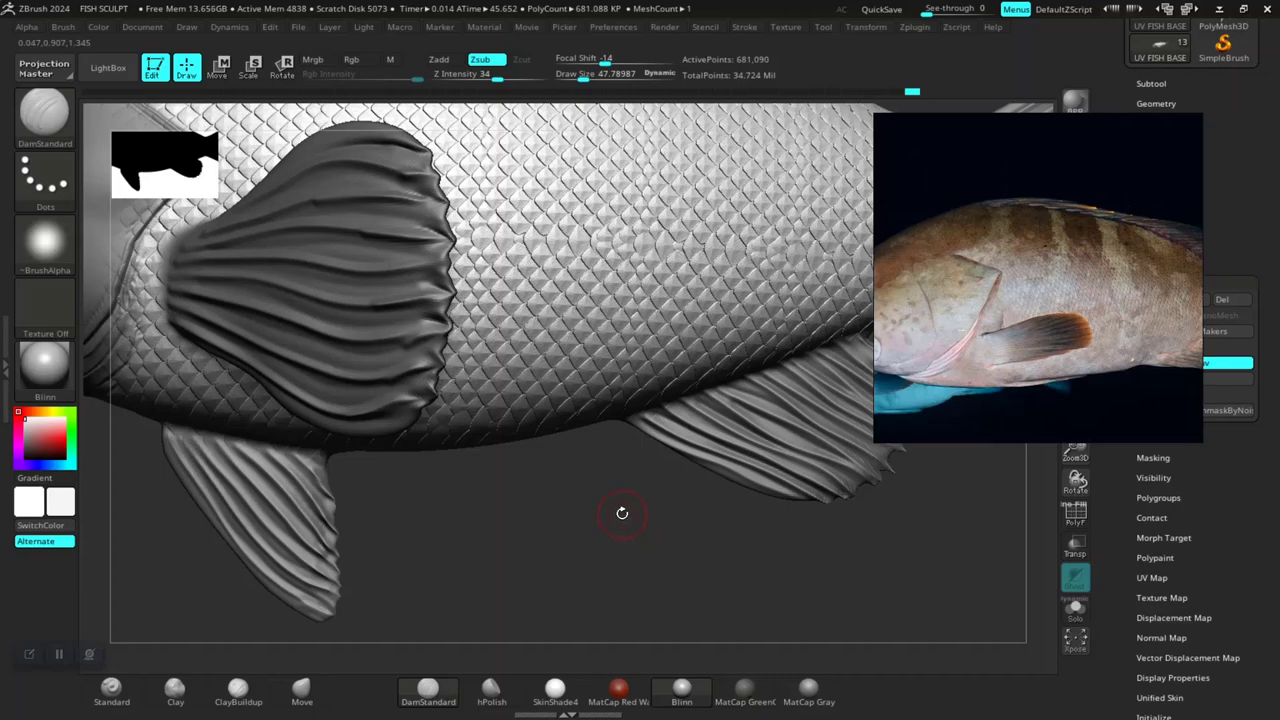
{"action": "key", "text": "alt+Tab"}
Step: Widen the FISH SCALES canvas to the right with the Crop tool
{"action": "key", "text": "alt+Tab"}
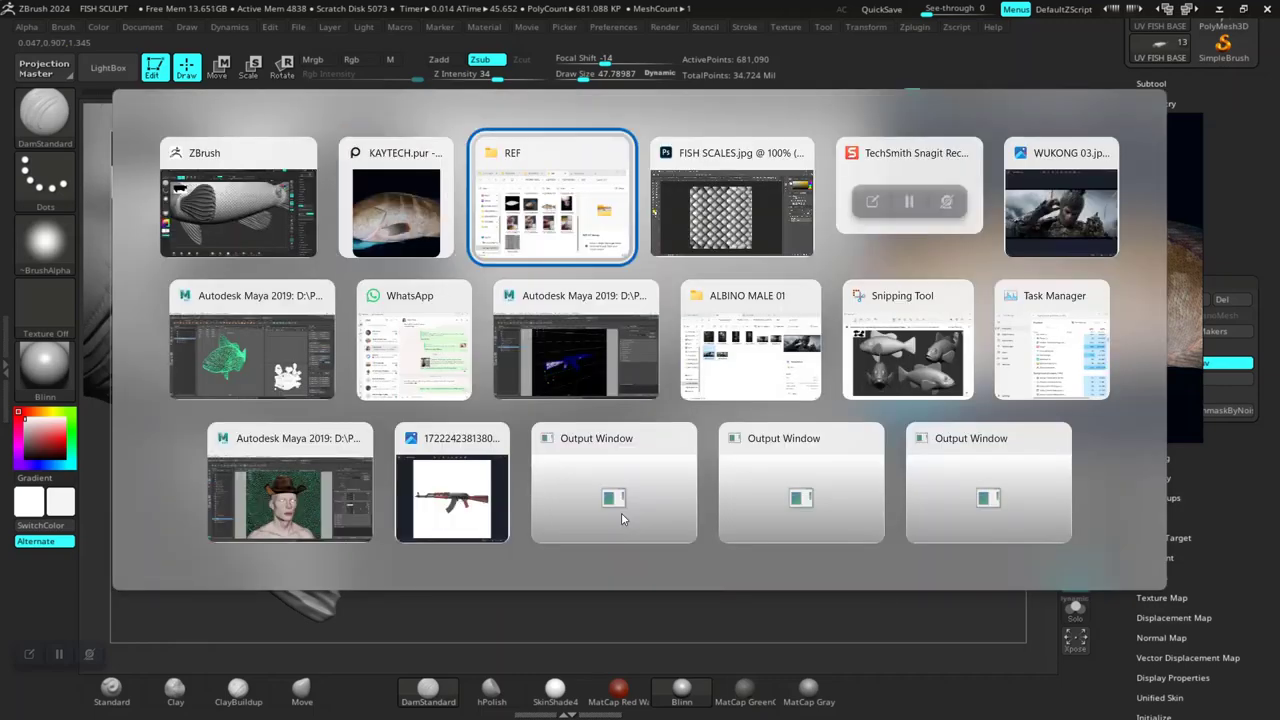
{"action": "key", "text": "alt+Tab"}
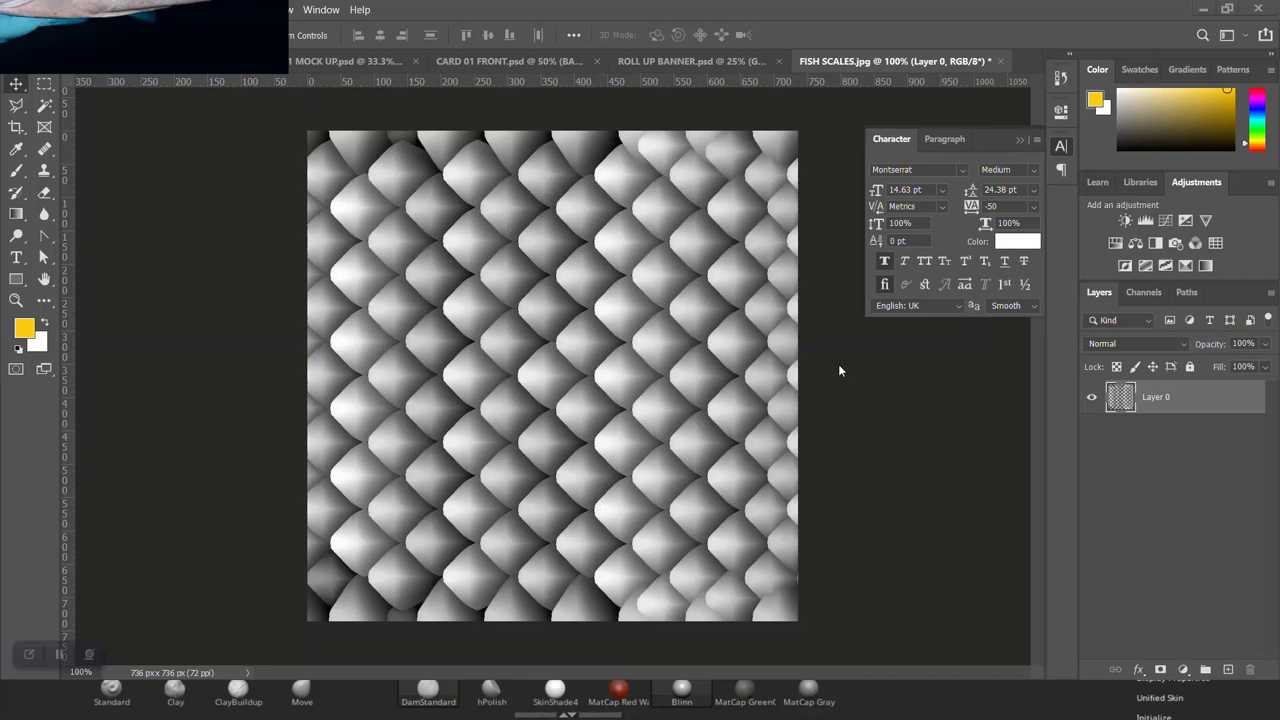
{"action": "left_click", "coordinate": [1020, 140]}
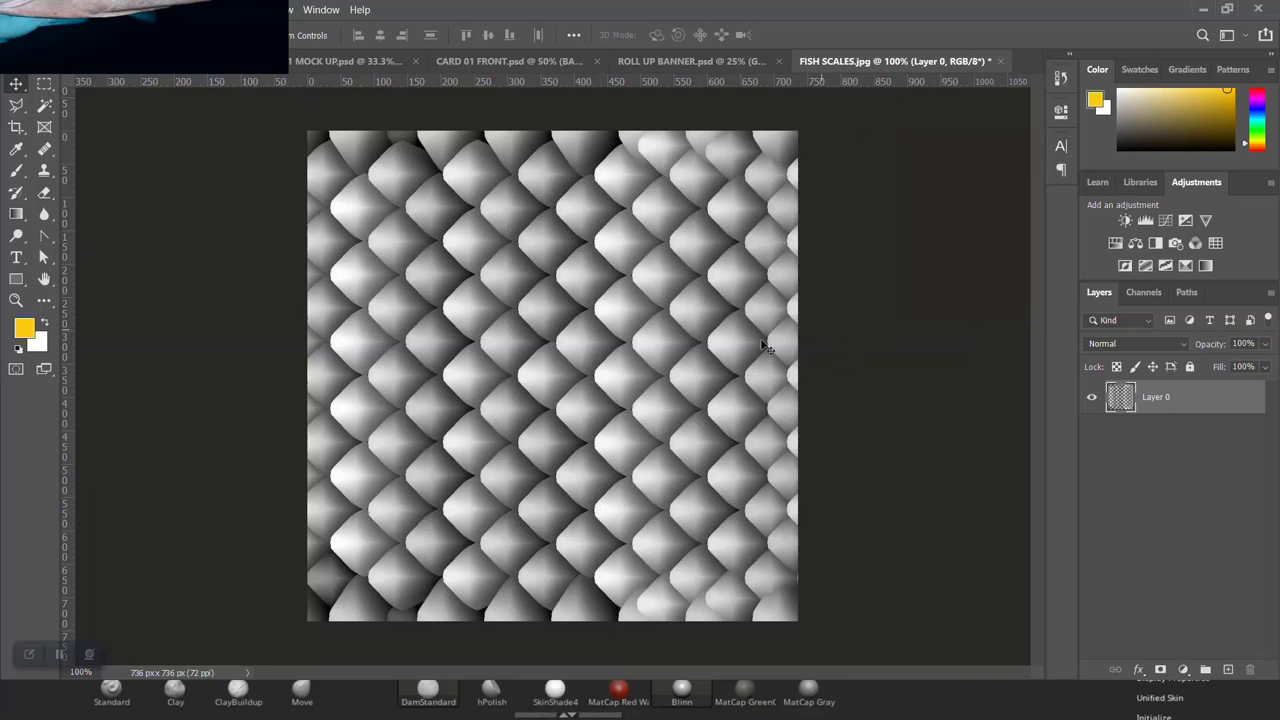
{"action": "key", "text": "c"}
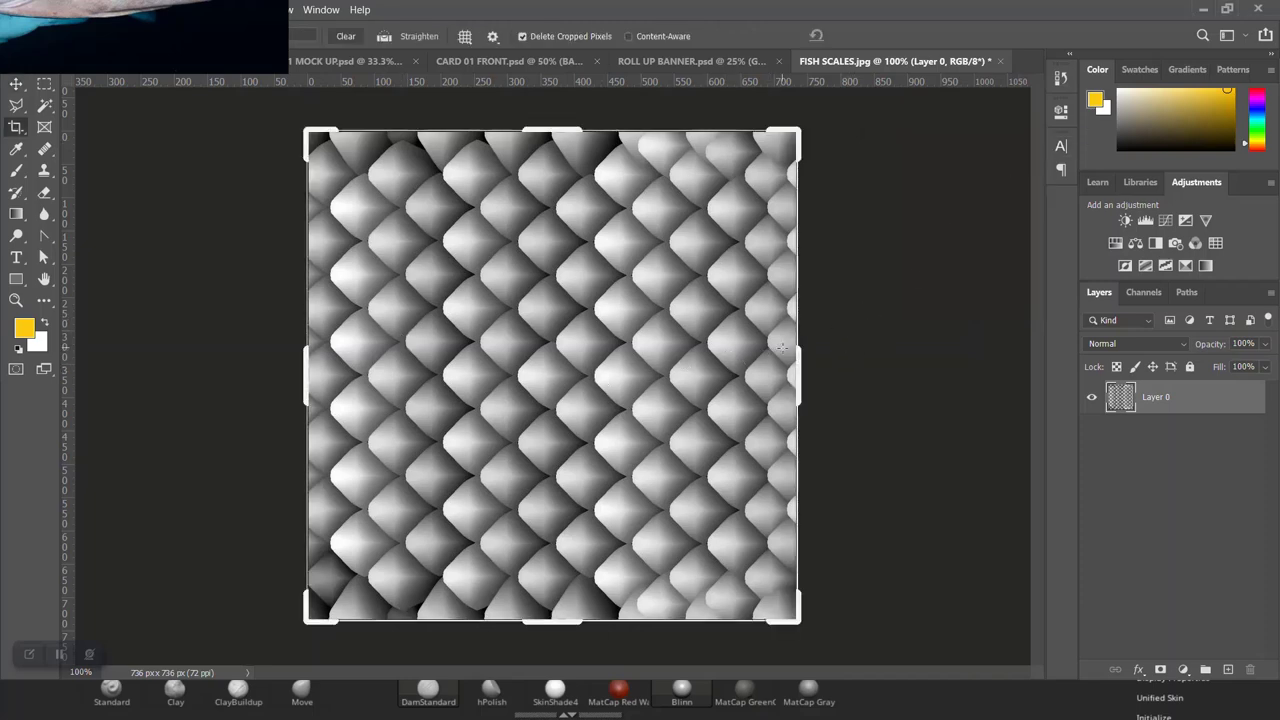
{"action": "left_click_drag", "start_coordinate": [798, 370], "coordinate": [998, 376]}
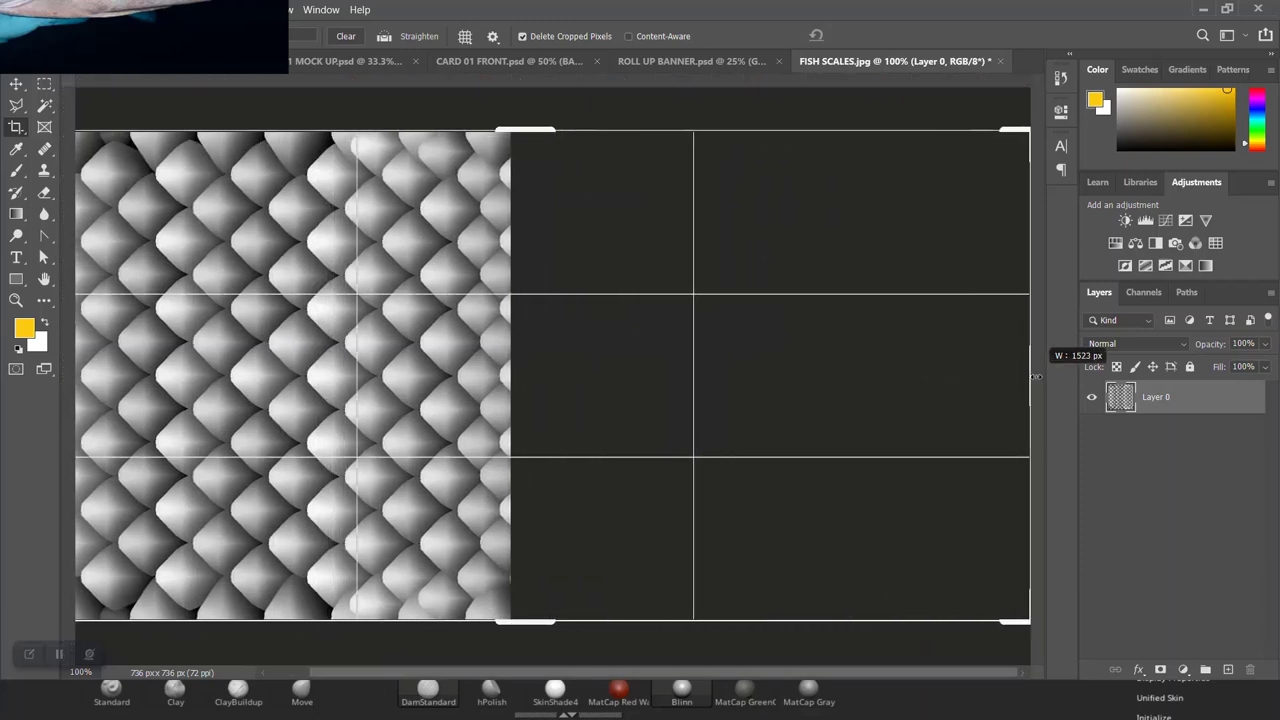
{"action": "left_click_drag", "start_coordinate": [998, 376], "coordinate": [993, 376]}
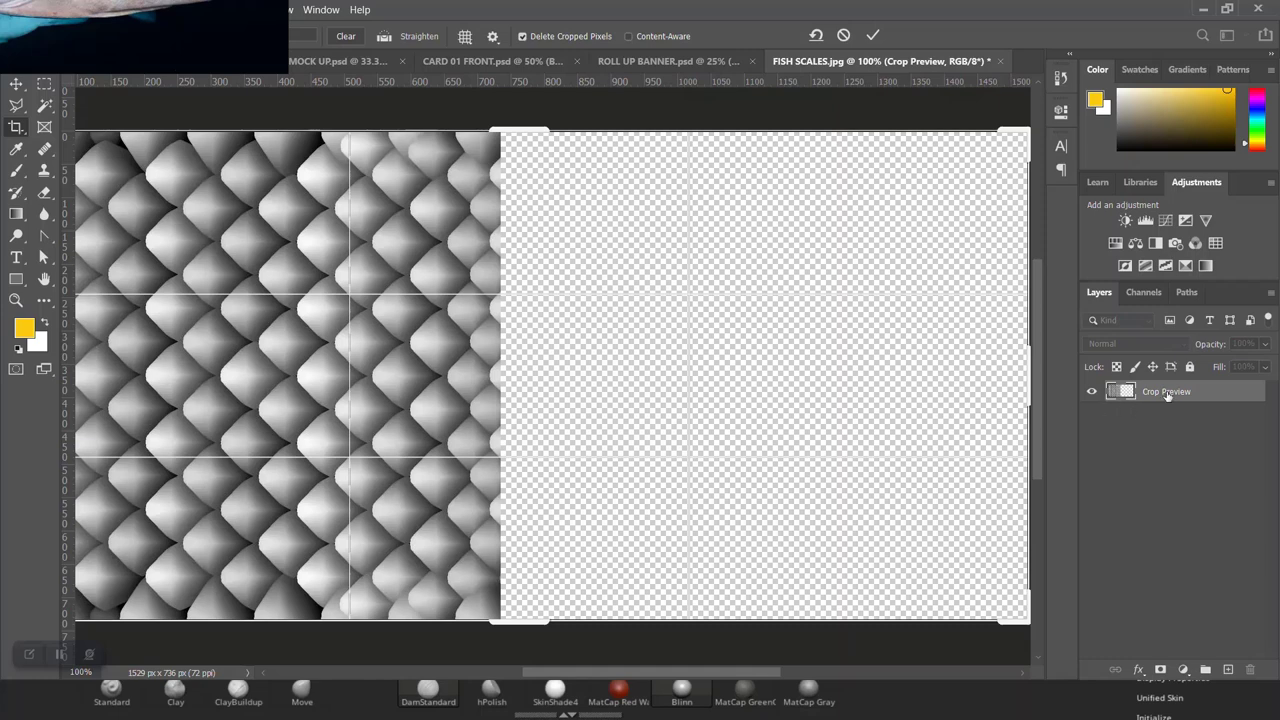
{"action": "left_click", "coordinate": [1166, 394]}
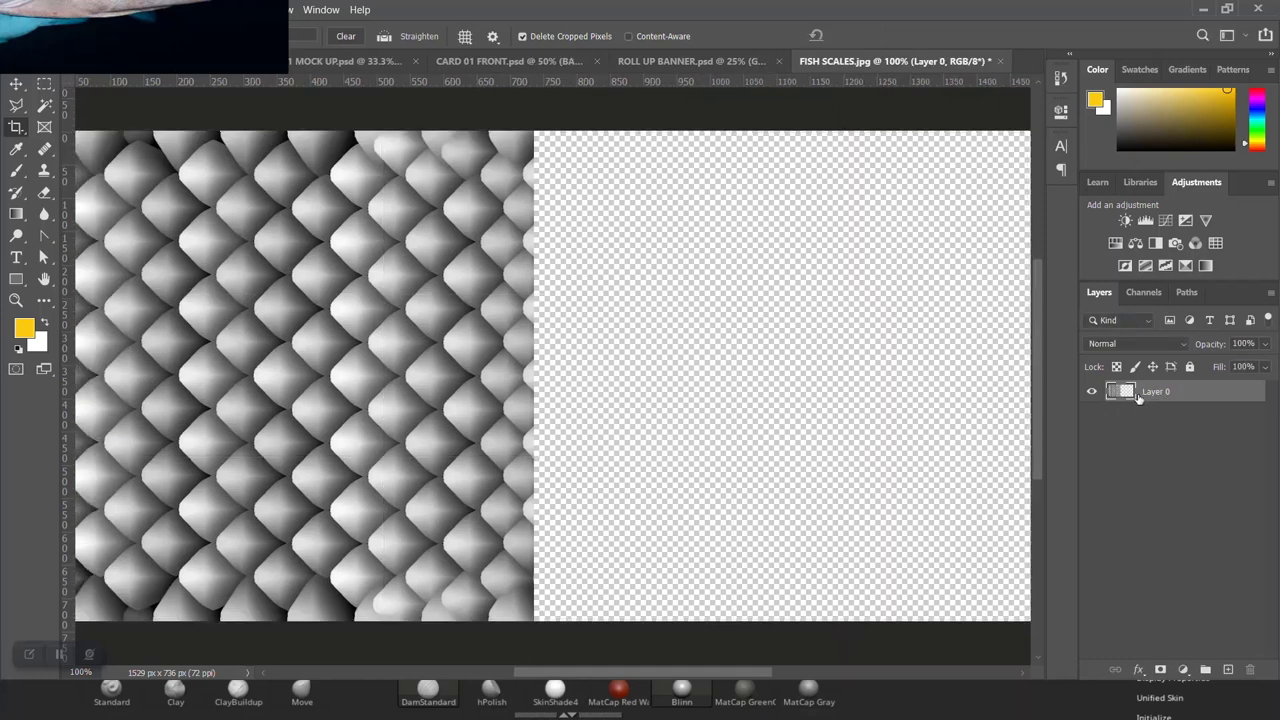
Step: Duplicate the scale layer, shift the copy into the empty right half, and merge both layers
{"action": "key", "text": "ctrl+j"}
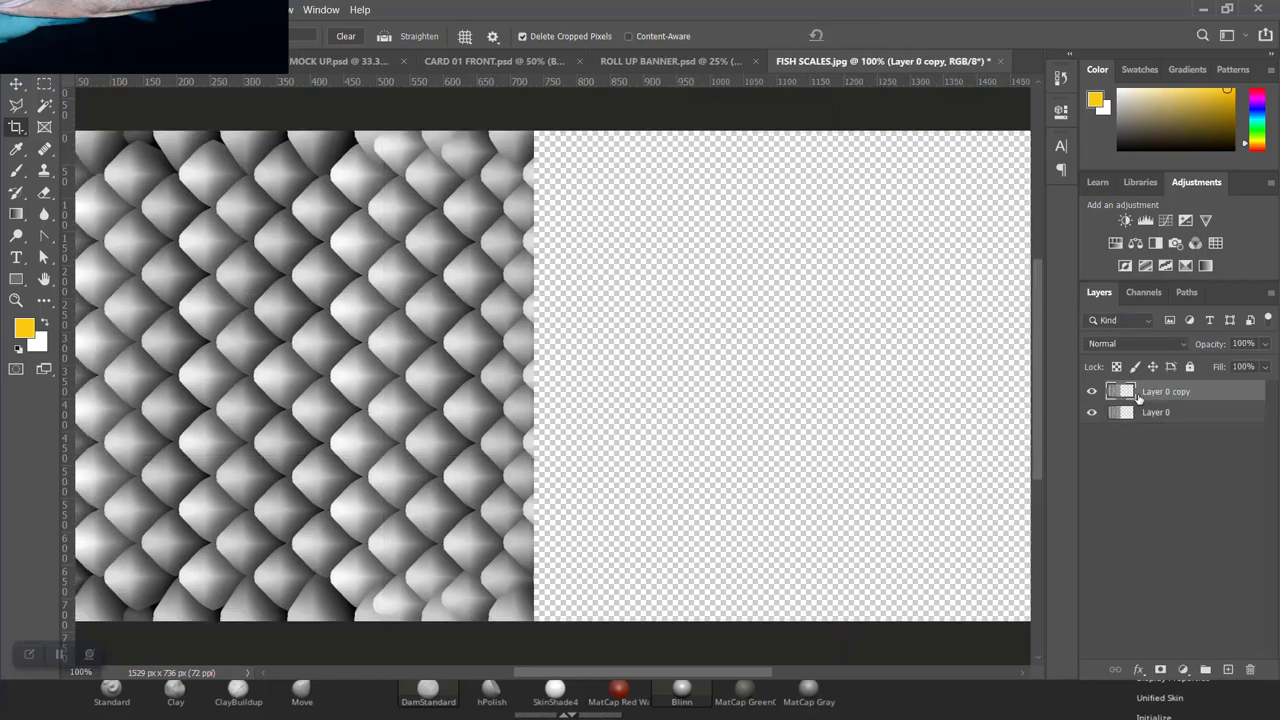
{"action": "key", "text": "v"}
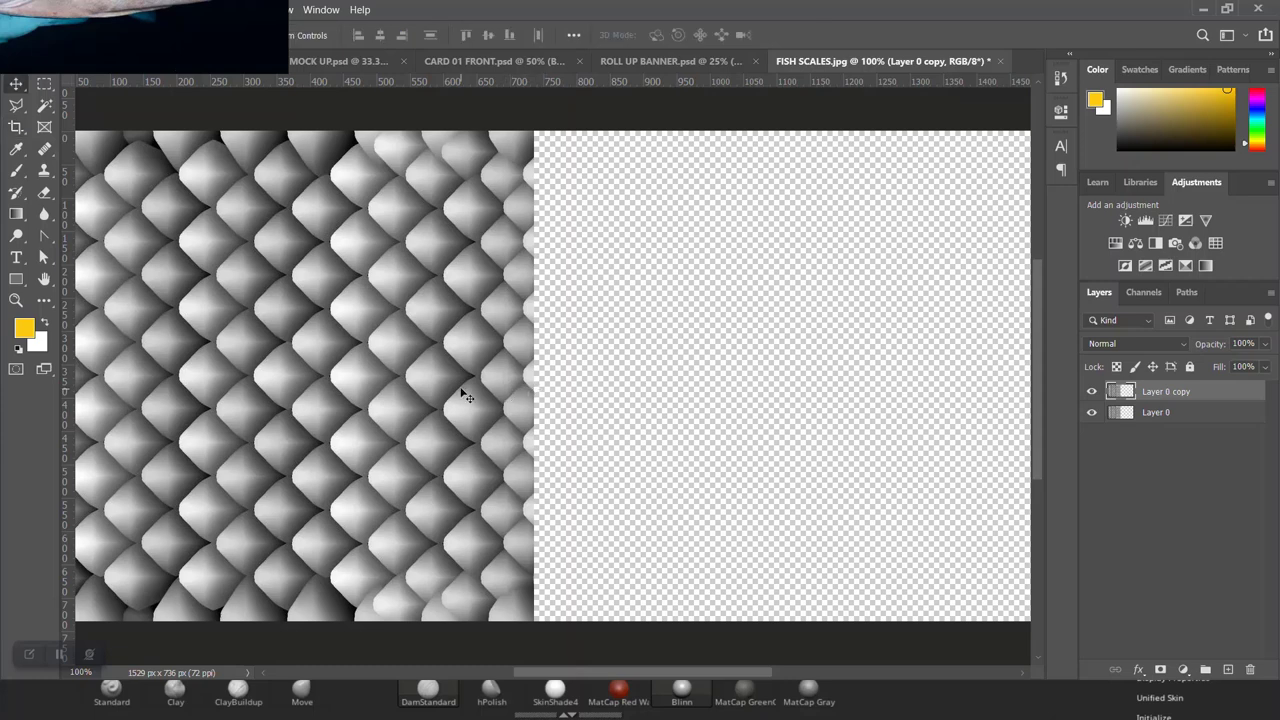
{"action": "left_click_drag", "start_coordinate": [450, 388], "coordinate": [928, 409]}
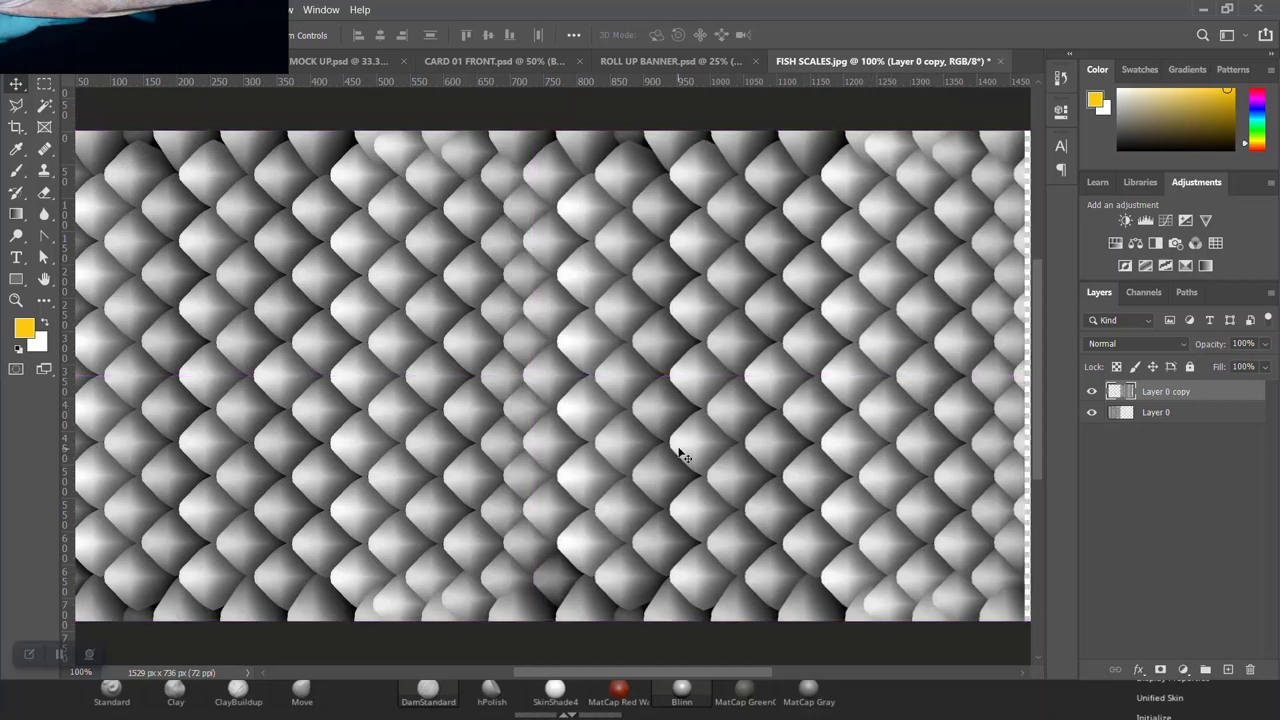
{"action": "scroll", "coordinate": [682, 455], "scroll_direction": "down", "scroll_amount": 2}
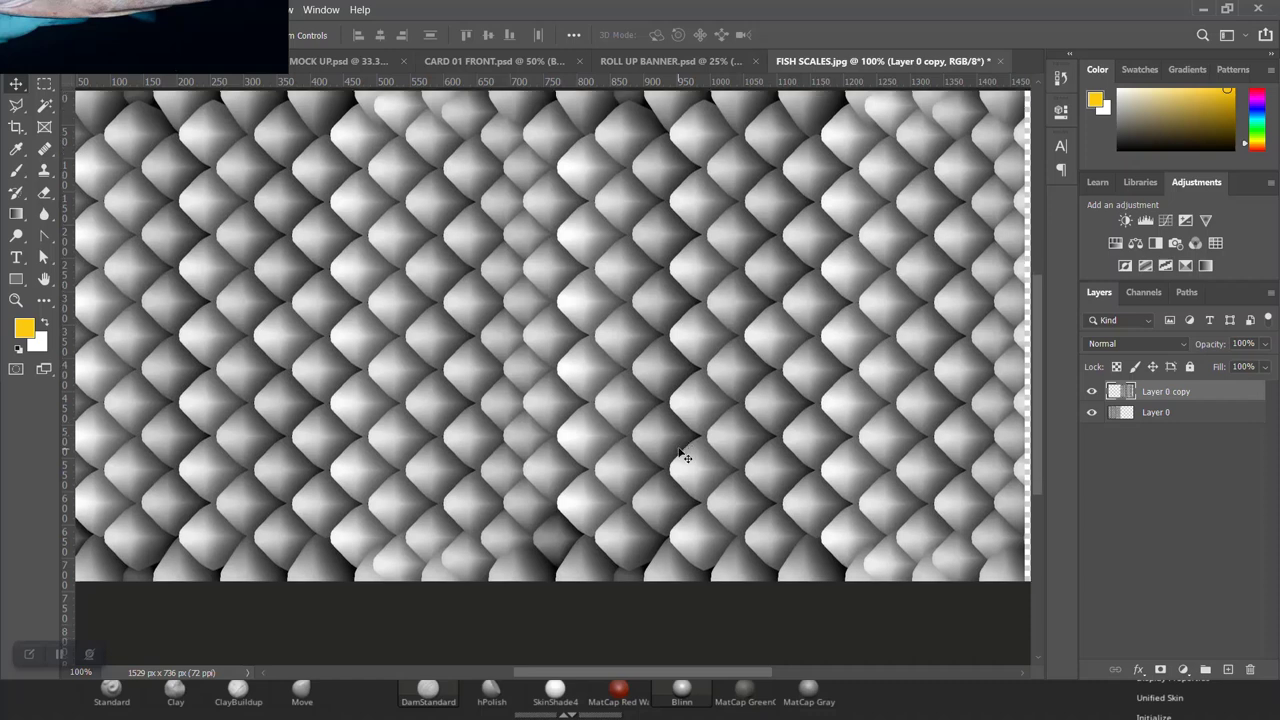
{"action": "left_click", "coordinate": [1159, 414], "text": "shift"}
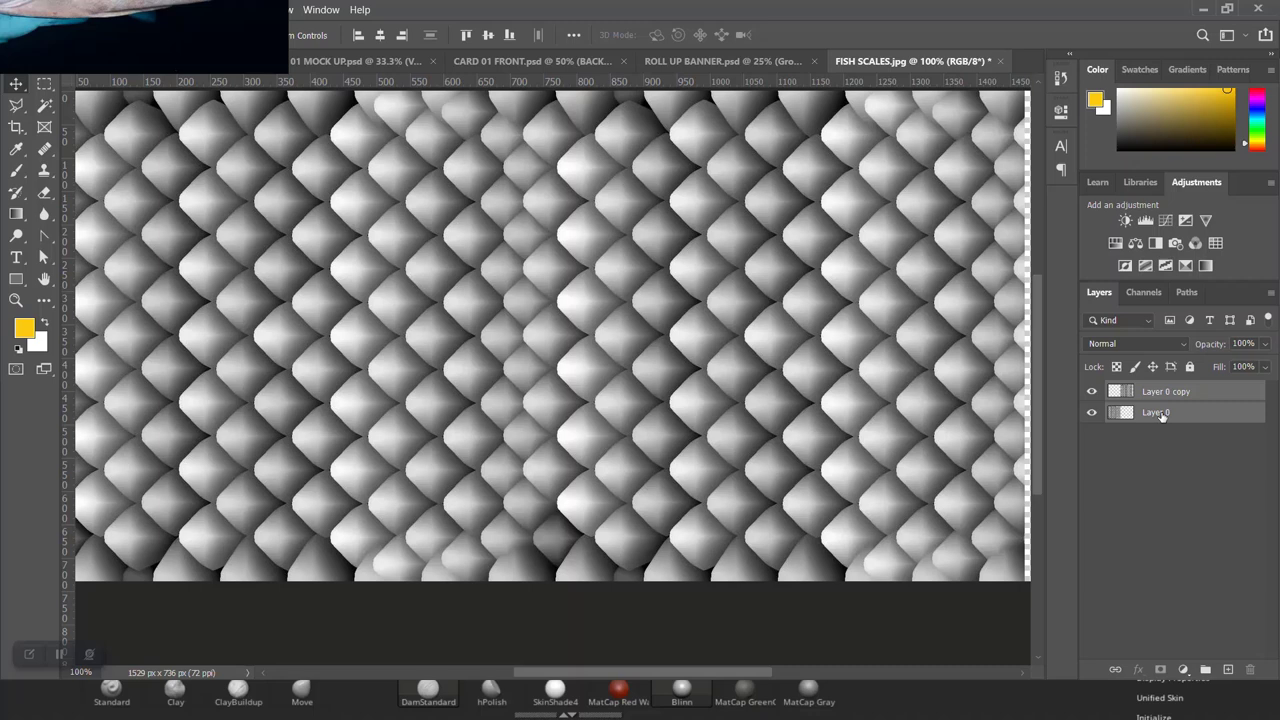
{"action": "key", "text": "ctrl+j"}
{"action": "key", "text": "ctrl+z"}
{"action": "key", "text": "ctrl+e"}
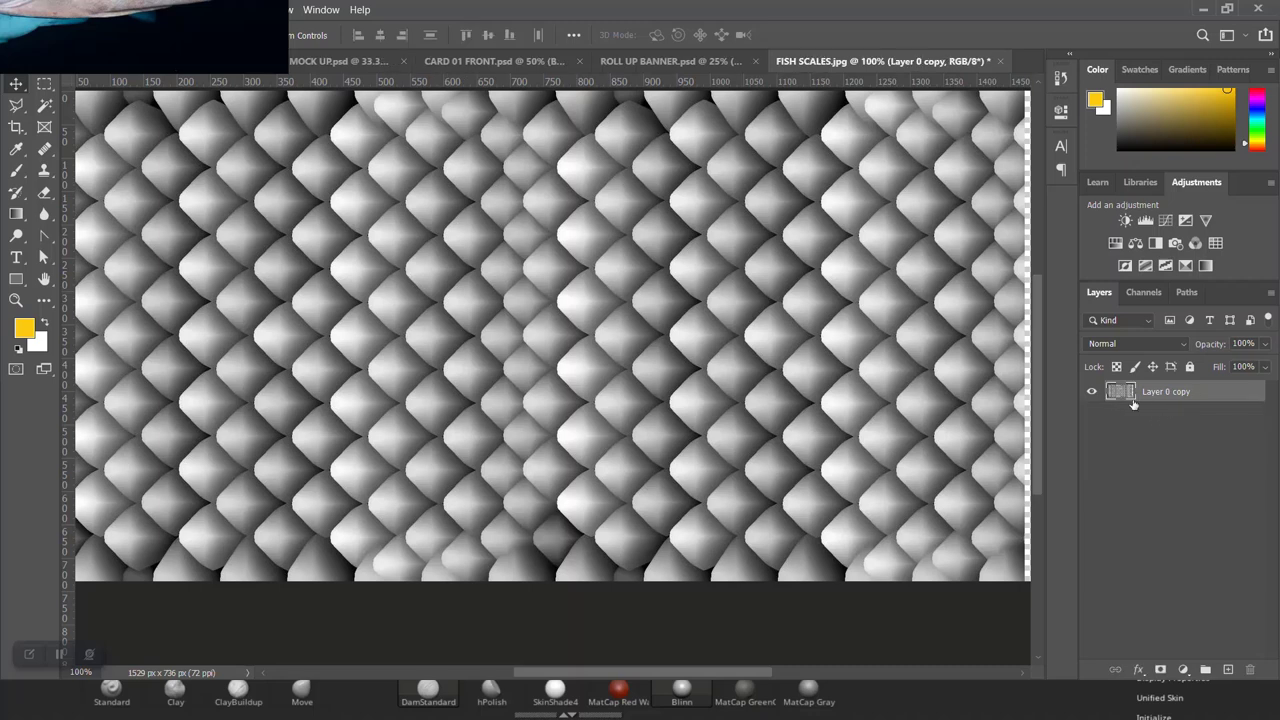
{"action": "key", "text": "ctrl+minus"}
{"action": "key", "text": "ctrl+minus"}
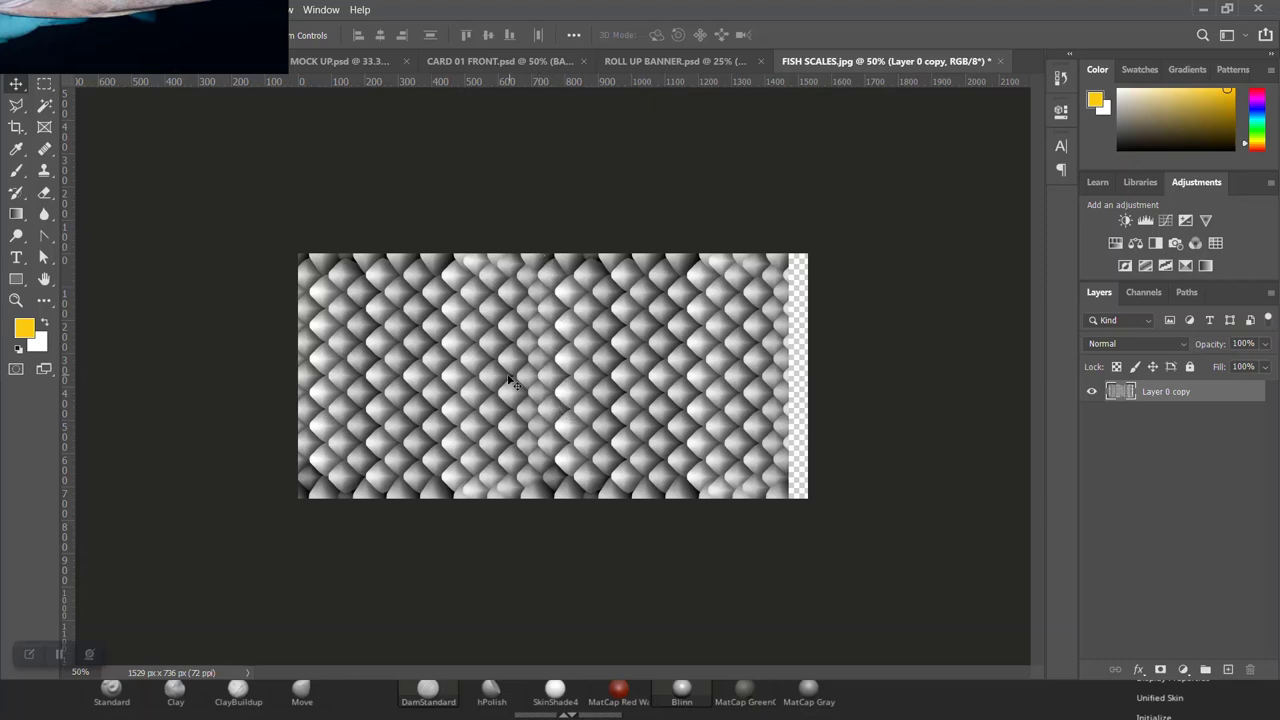
Step: Duplicate the scales, extend the canvas up to 1616 px, and move the copy into the top
{"action": "key", "text": "ctrl+j"}
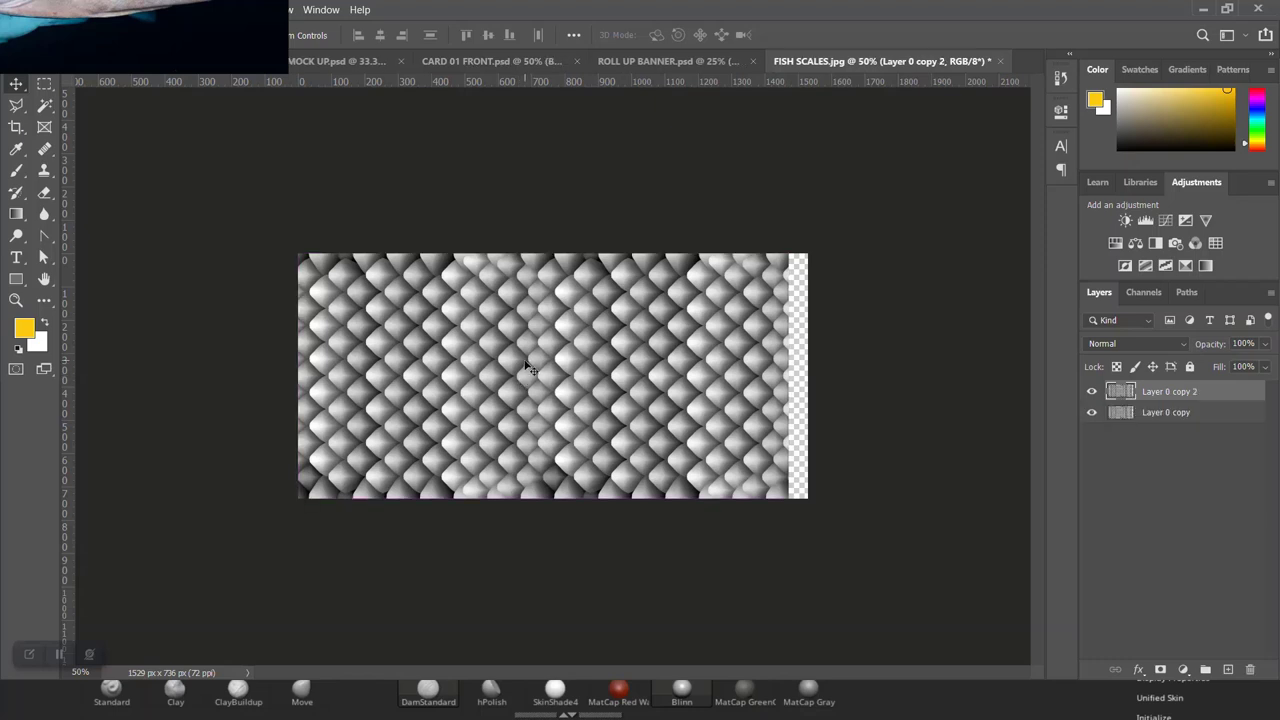
{"action": "key", "text": "c"}
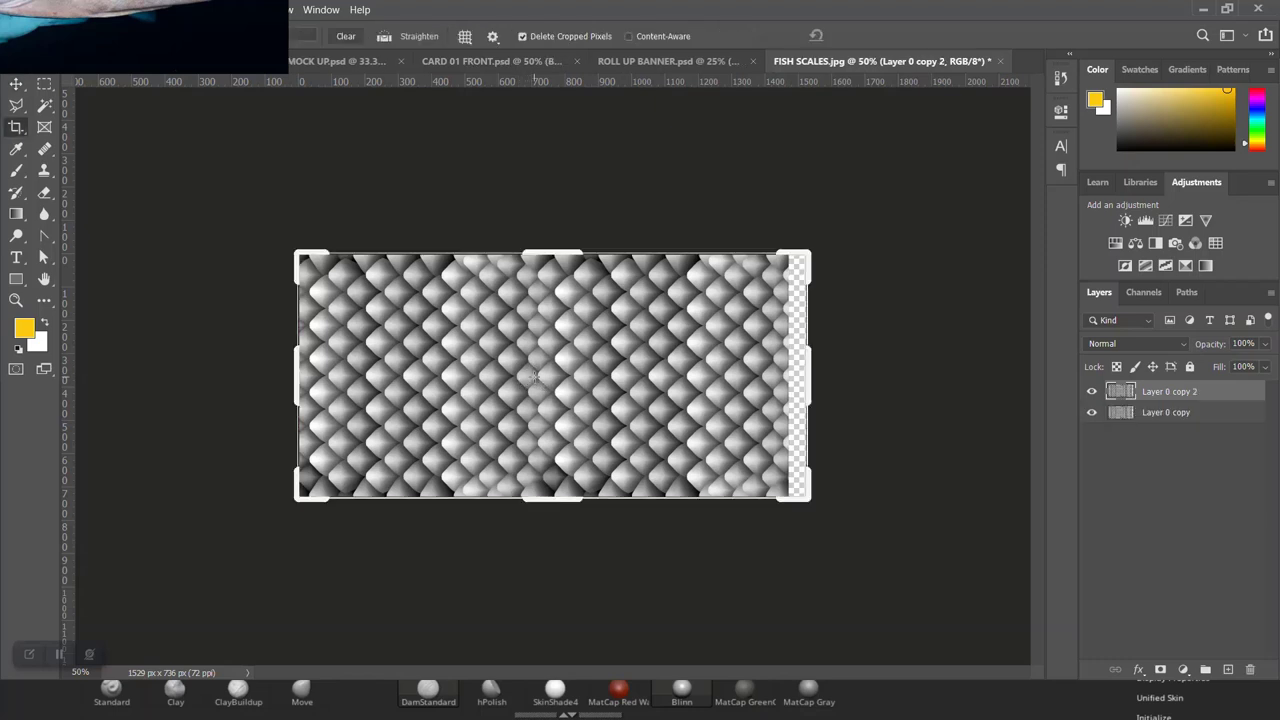
{"action": "left_click_drag", "start_coordinate": [551, 243], "coordinate": [555, 202]}
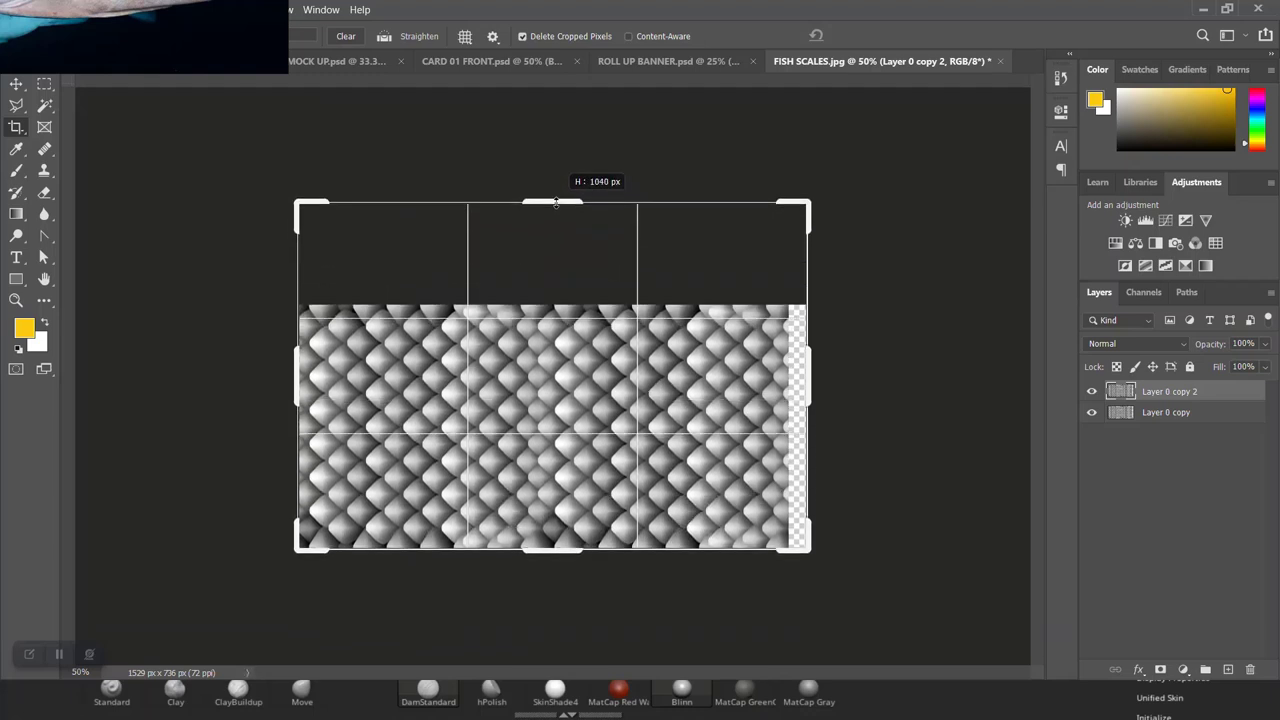
{"action": "left_click_drag", "start_coordinate": [555, 202], "coordinate": [557, 106]}
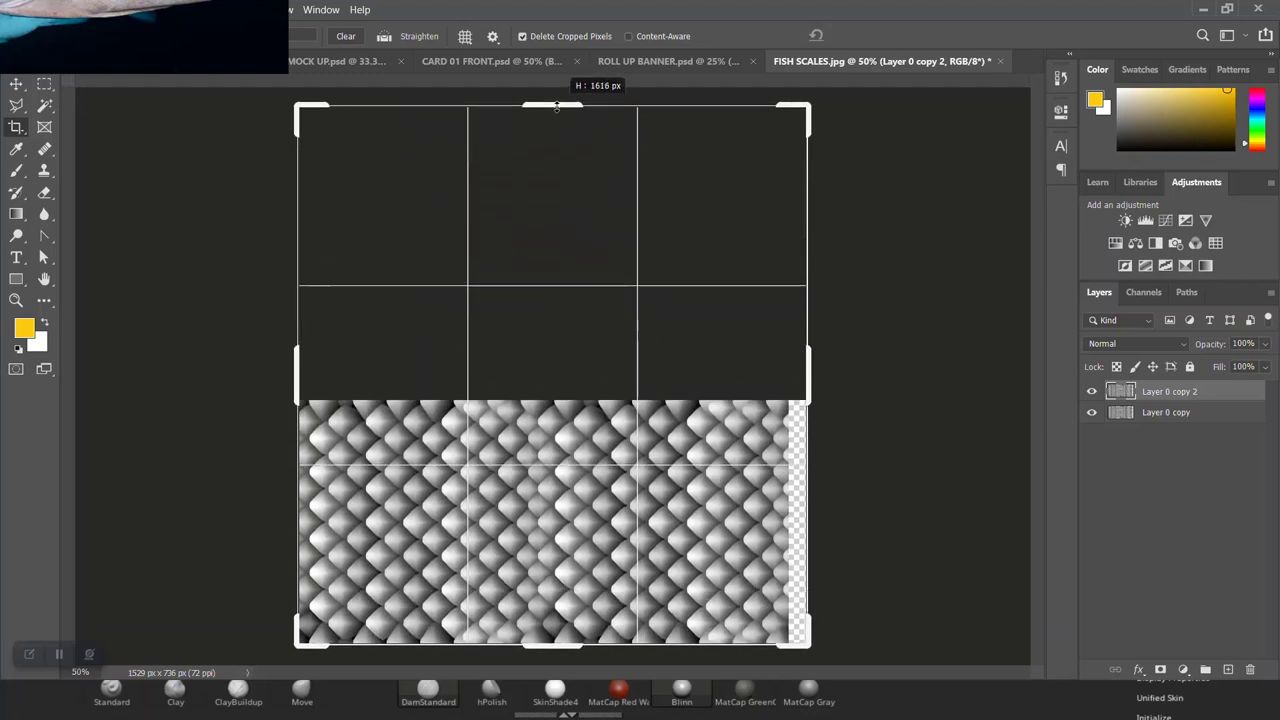
{"action": "key", "text": "Return"}
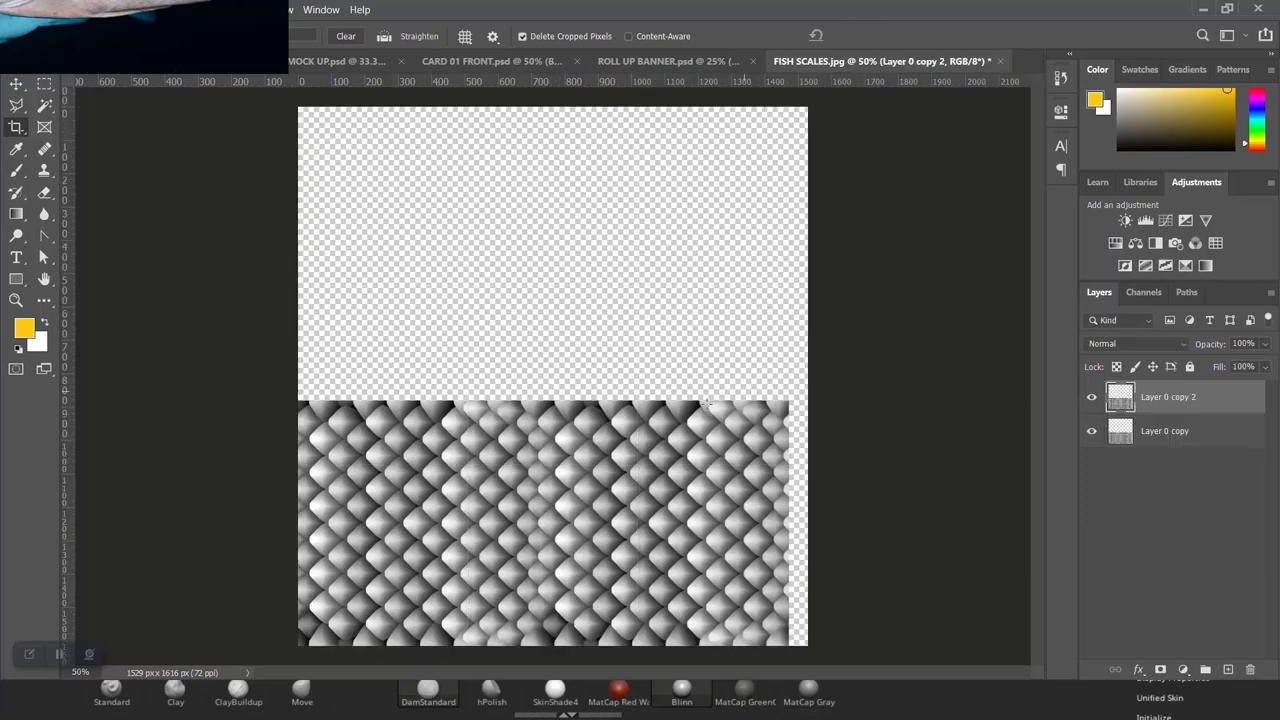
{"action": "key", "text": "v"}
{"action": "left_click_drag", "start_coordinate": [576, 481], "coordinate": [574, 260]}
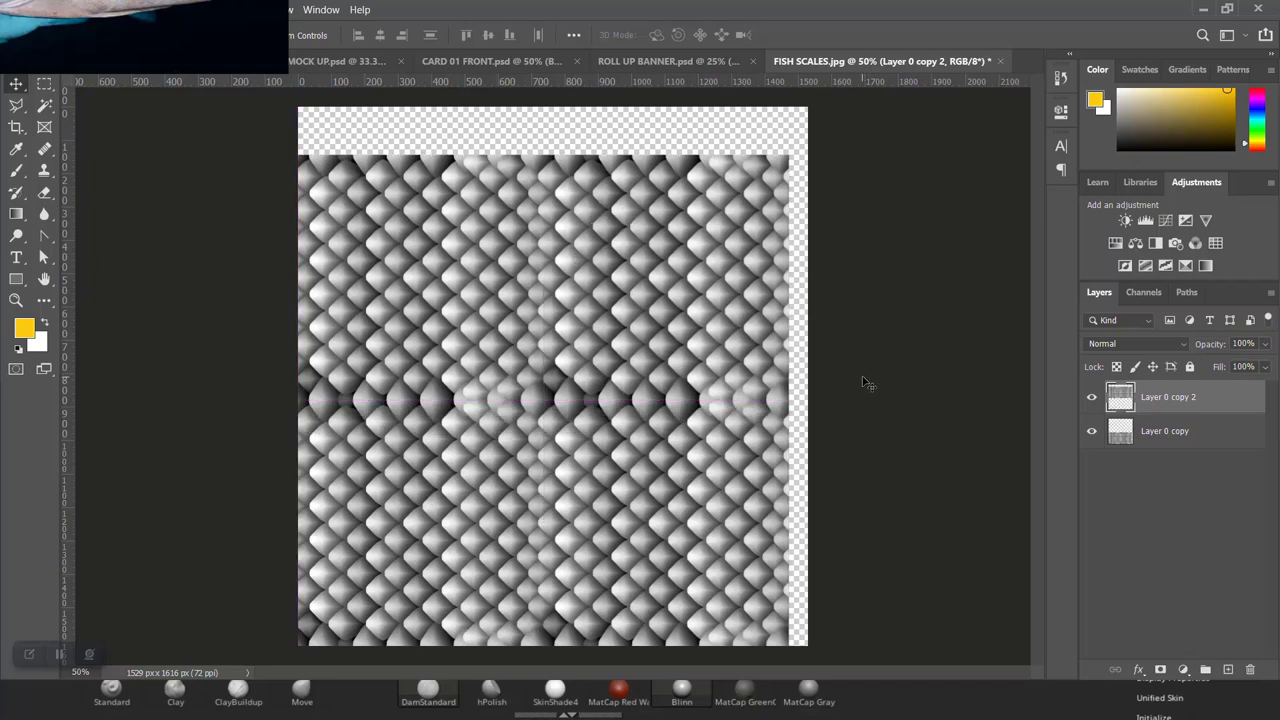
Step: Crop the top and right edges to a 1472 x 1472 px square
{"action": "key", "text": "c"}
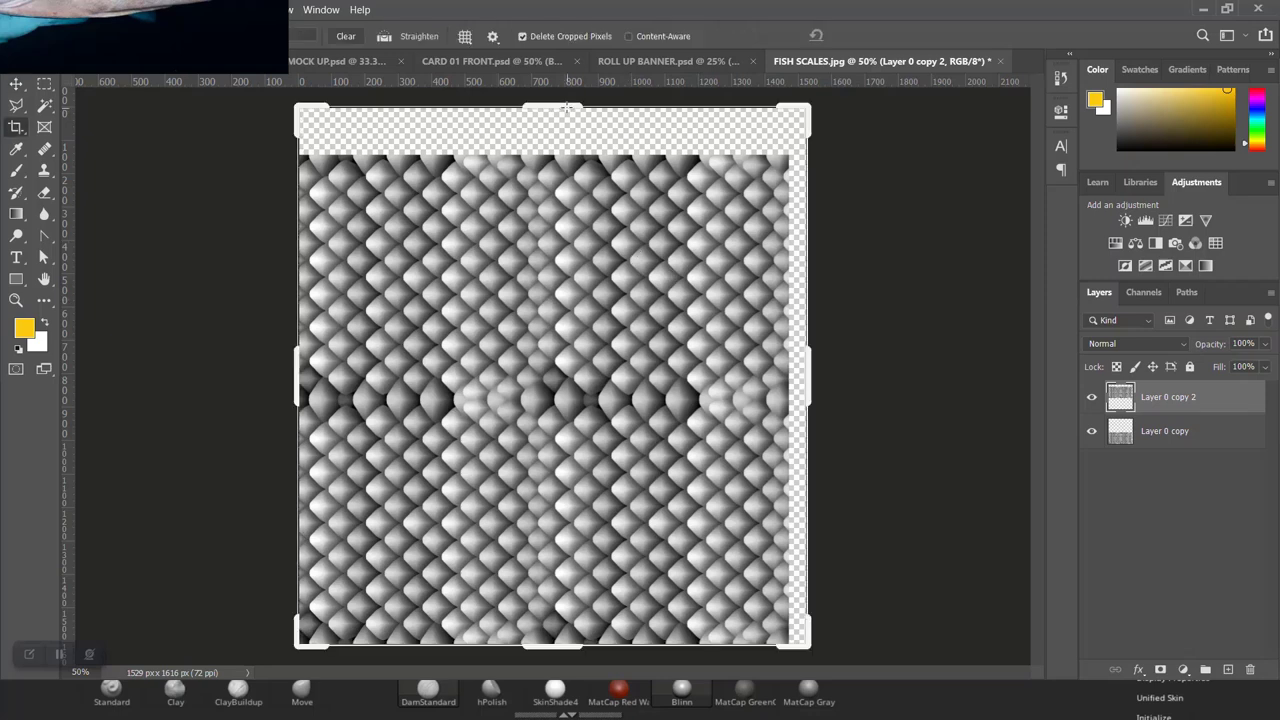
{"action": "left_click_drag", "start_coordinate": [567, 107], "coordinate": [567, 130]}
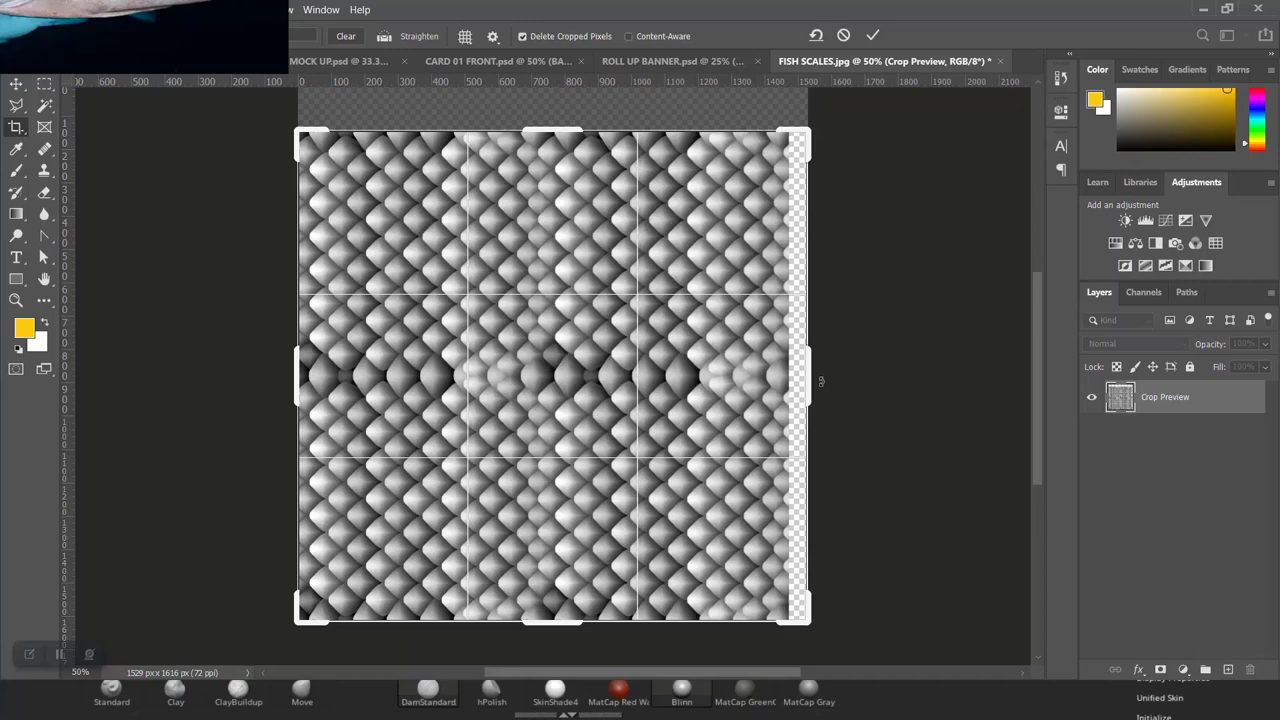
{"action": "left_click_drag", "start_coordinate": [813, 378], "coordinate": [803, 378]}
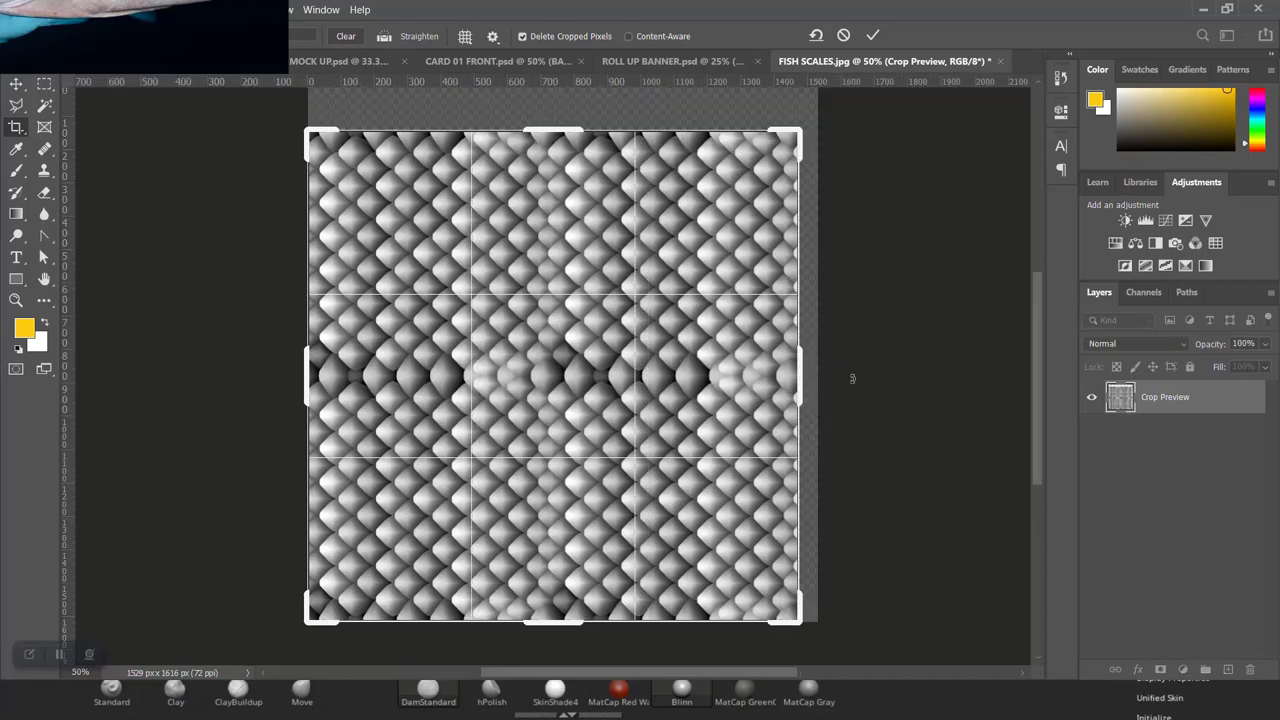
{"action": "key", "text": "Return"}
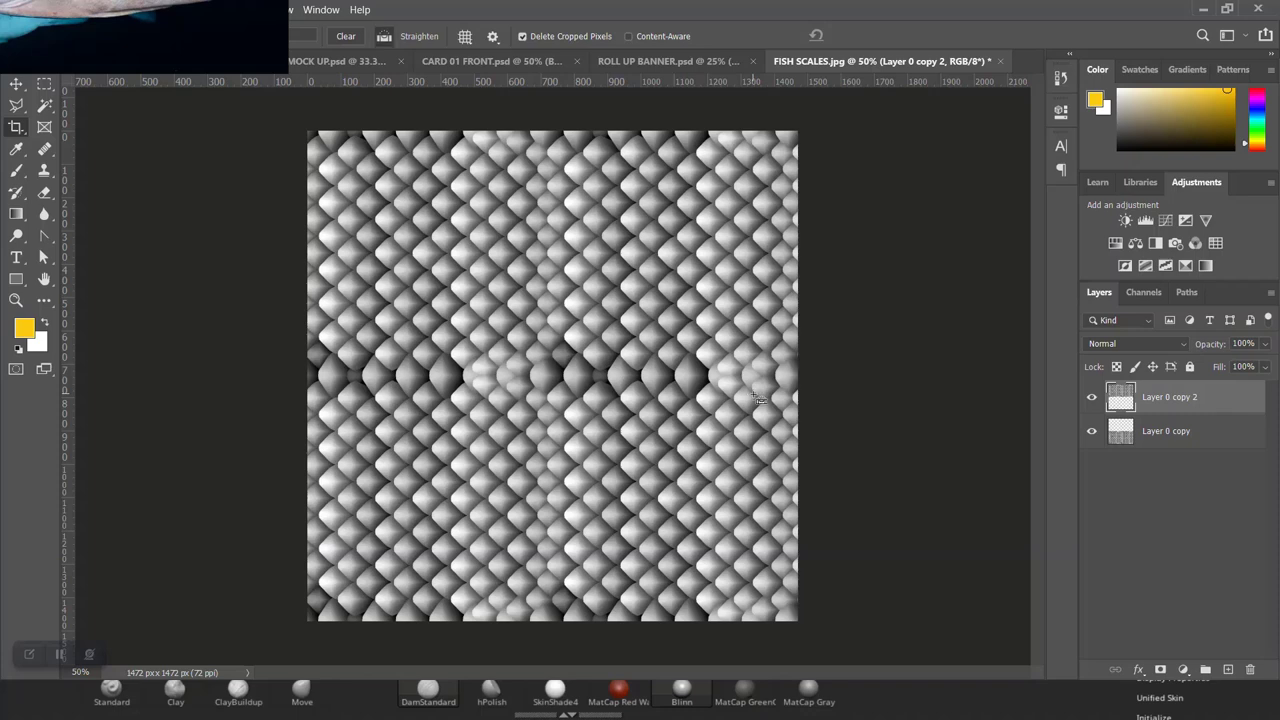
{"action": "scroll", "coordinate": [757, 398], "scroll_direction": "up", "scroll_amount": 1, "text": "alt"}
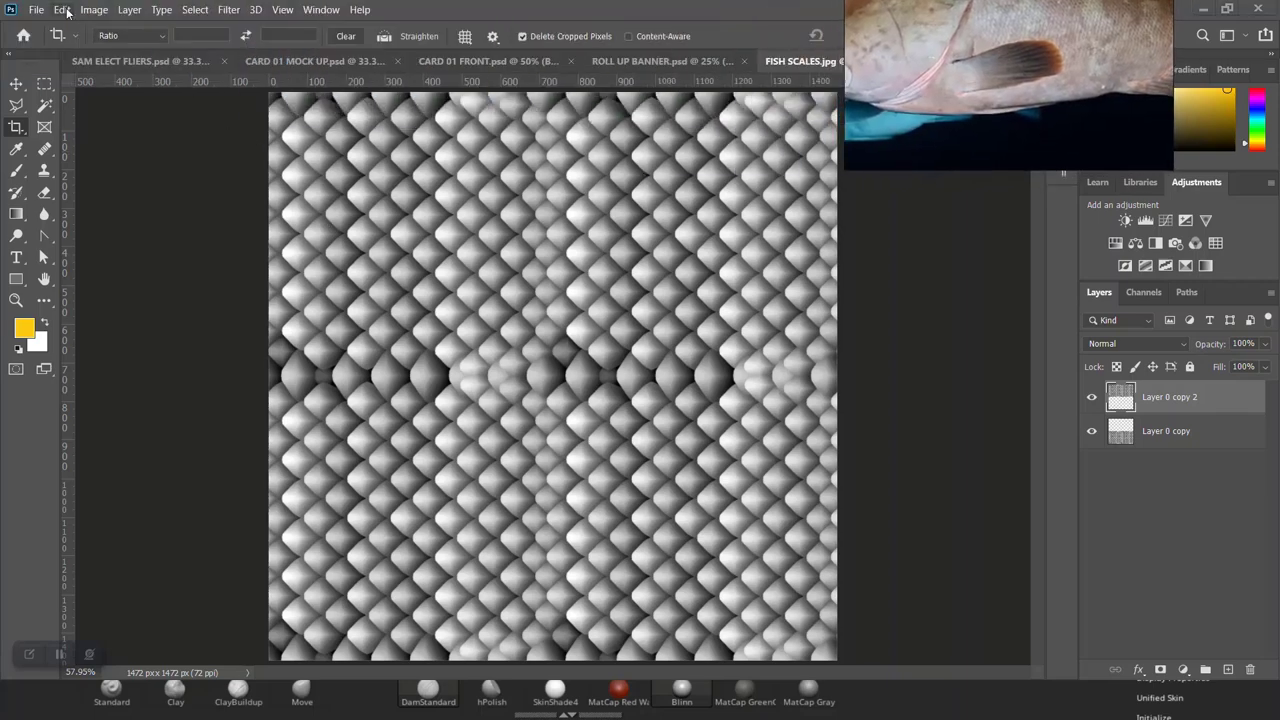
Step: Save the tile as the JPEG '2 FISH SCALES' in REF, then minimise Photoshop
{"action": "left_click", "coordinate": [33, 9]}
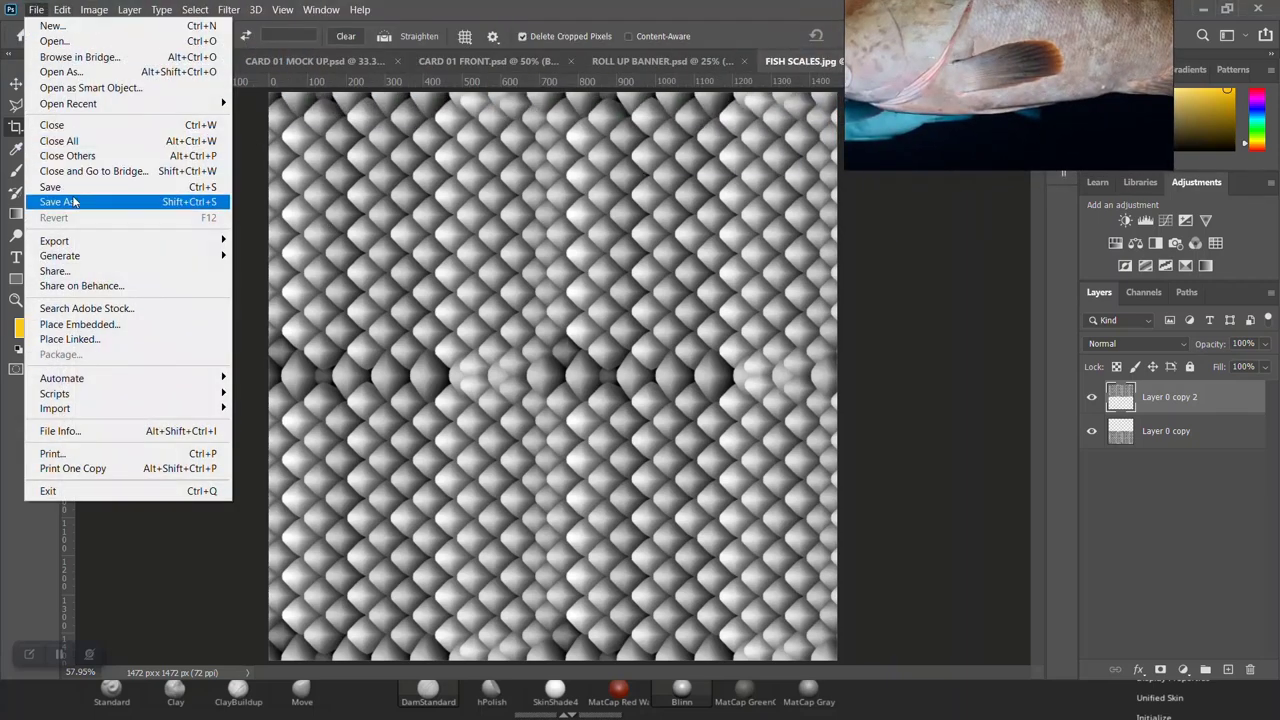
{"action": "left_click", "coordinate": [63, 201]}
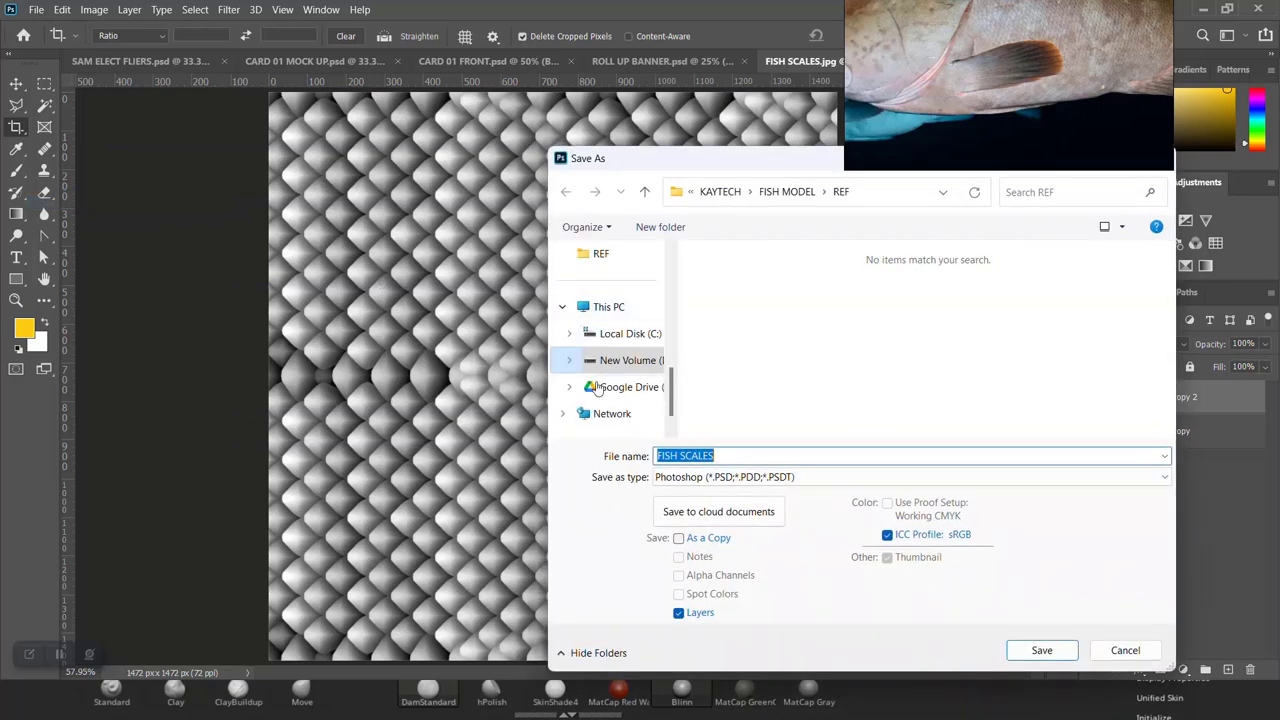
{"action": "left_click", "coordinate": [718, 477]}
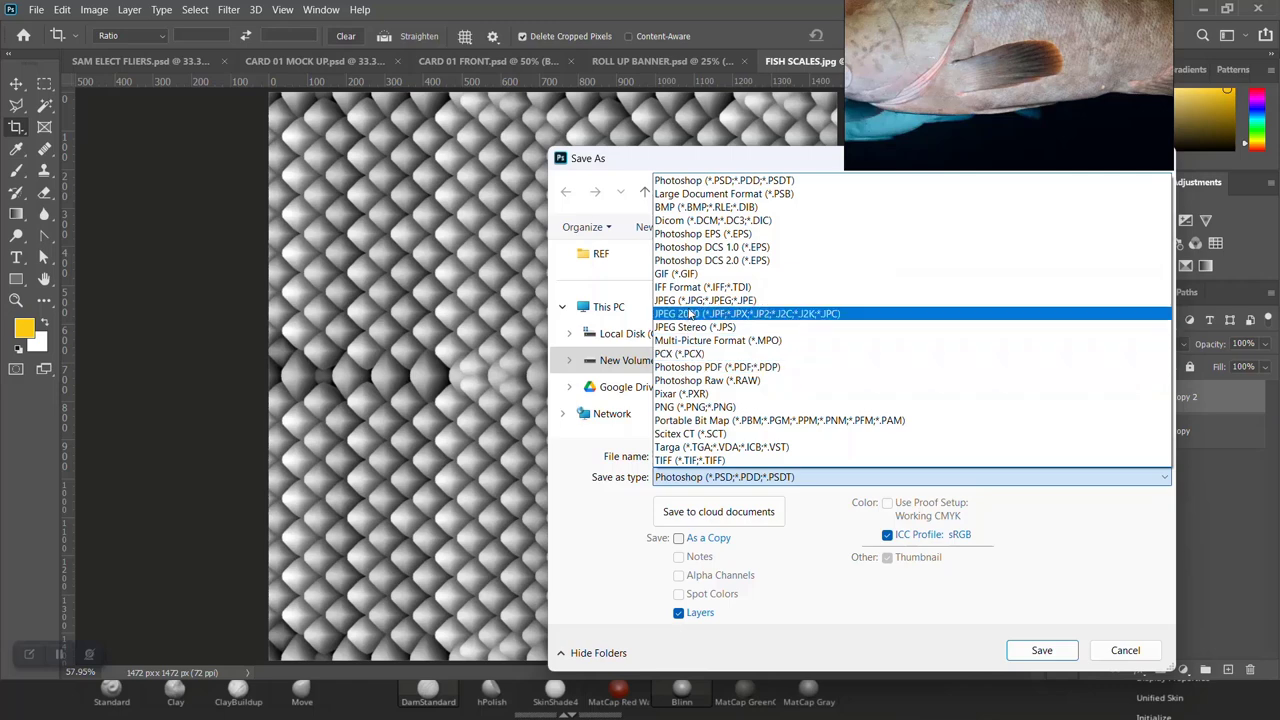
{"action": "left_click", "coordinate": [690, 300]}
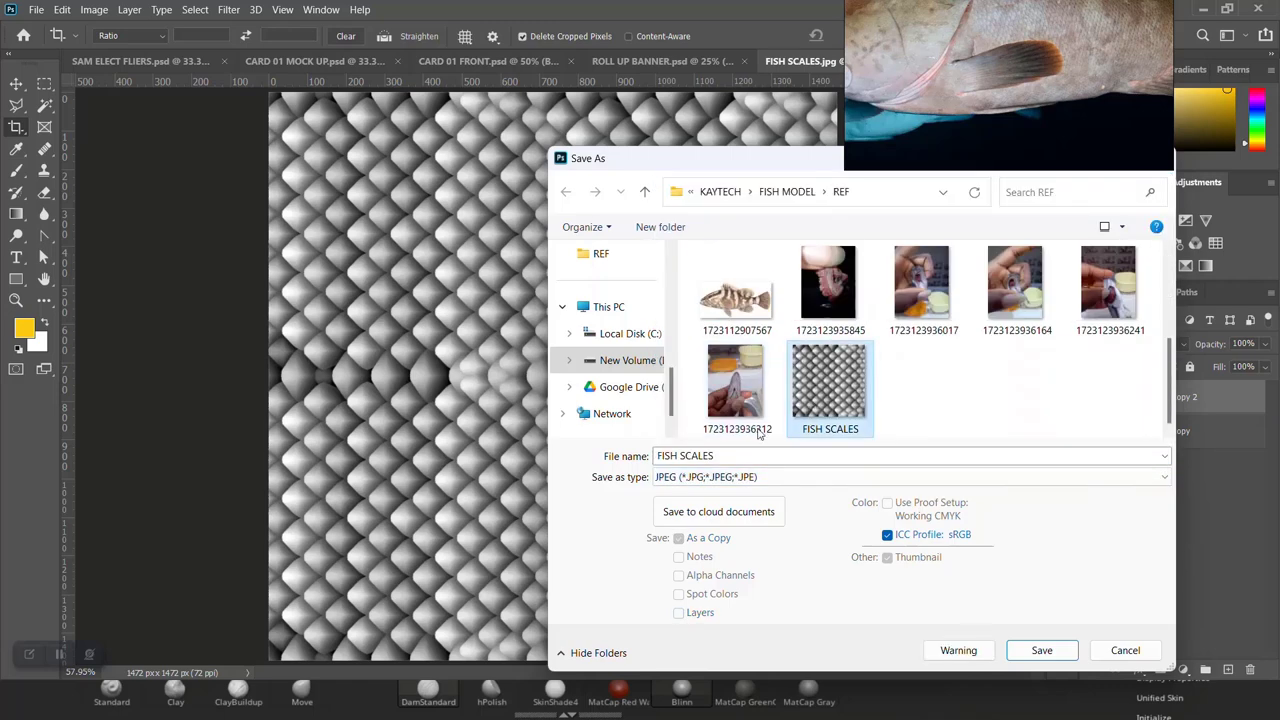
{"action": "left_click", "coordinate": [657, 457]}
{"action": "left_click", "coordinate": [656, 456]}
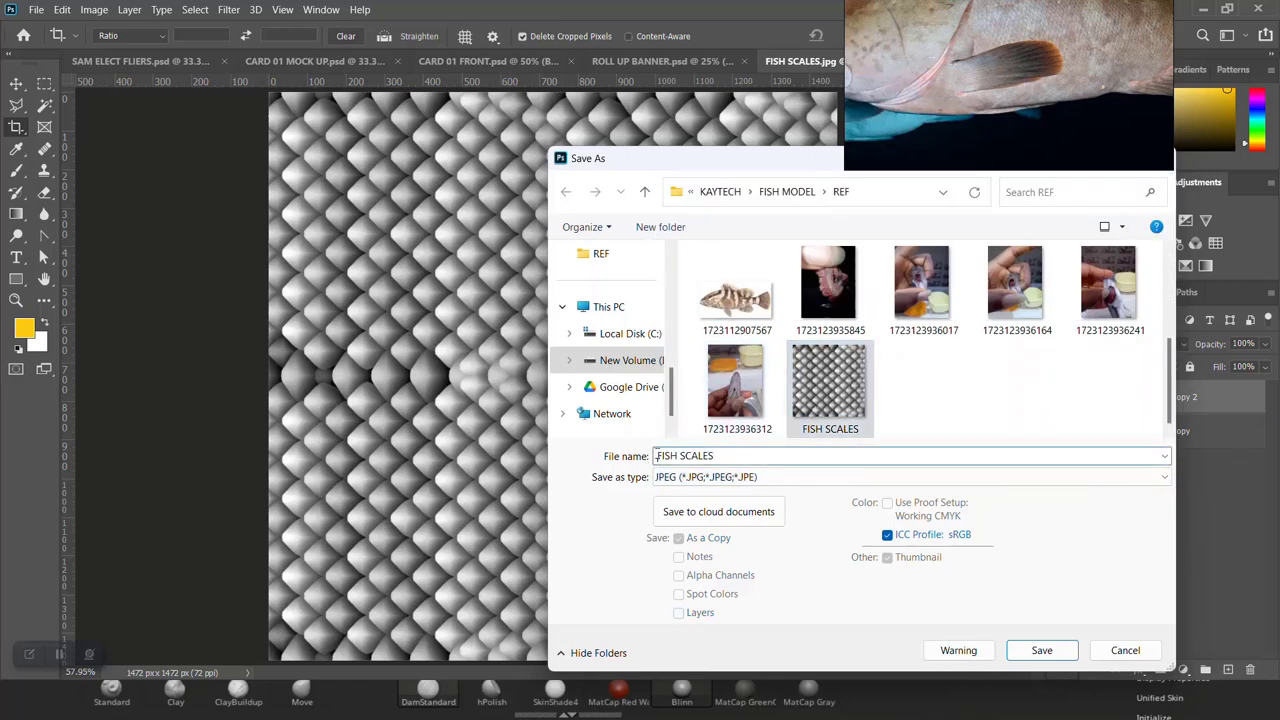
{"action": "type", "text": "2"}
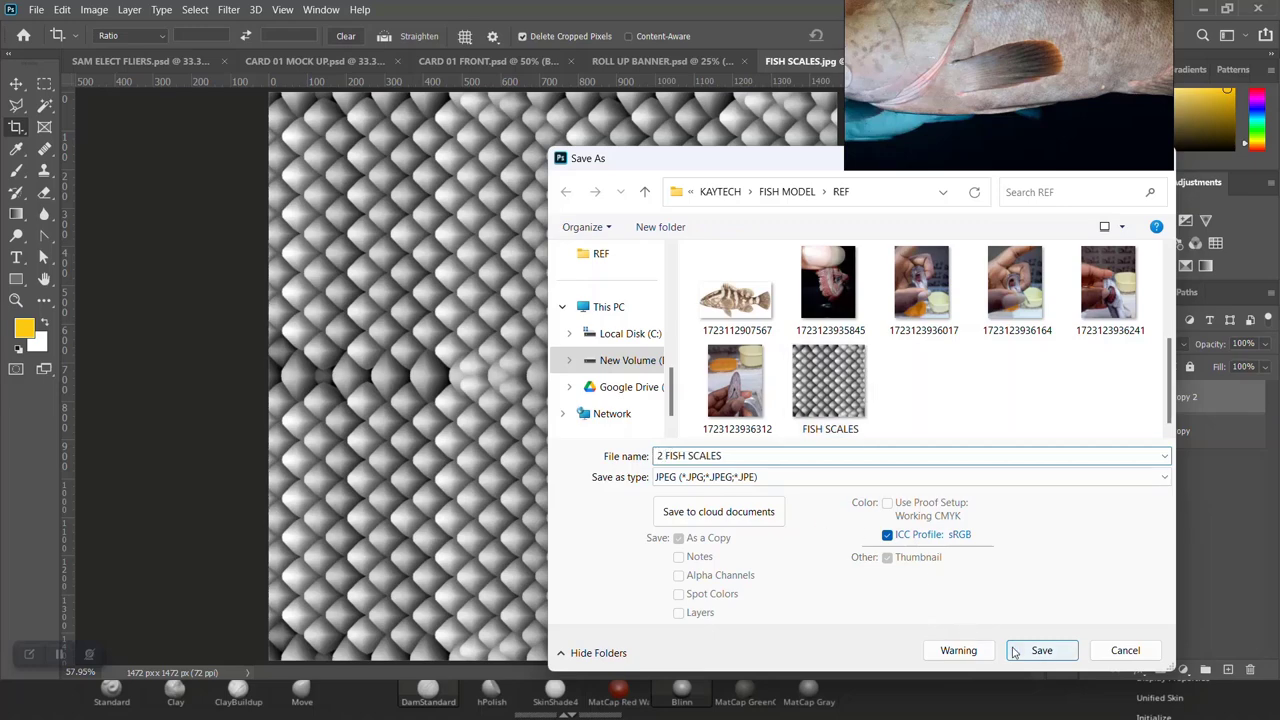
{"action": "left_click", "coordinate": [1005, 650]}
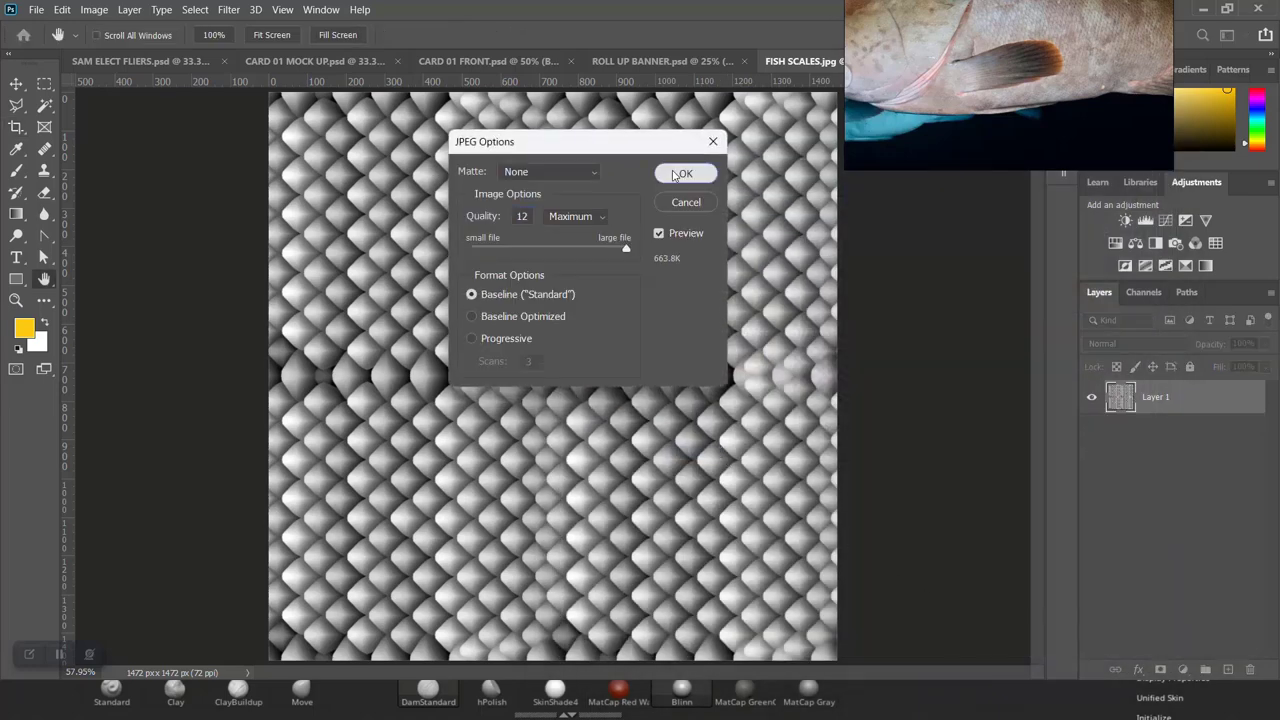
{"action": "left_click", "coordinate": [686, 172]}
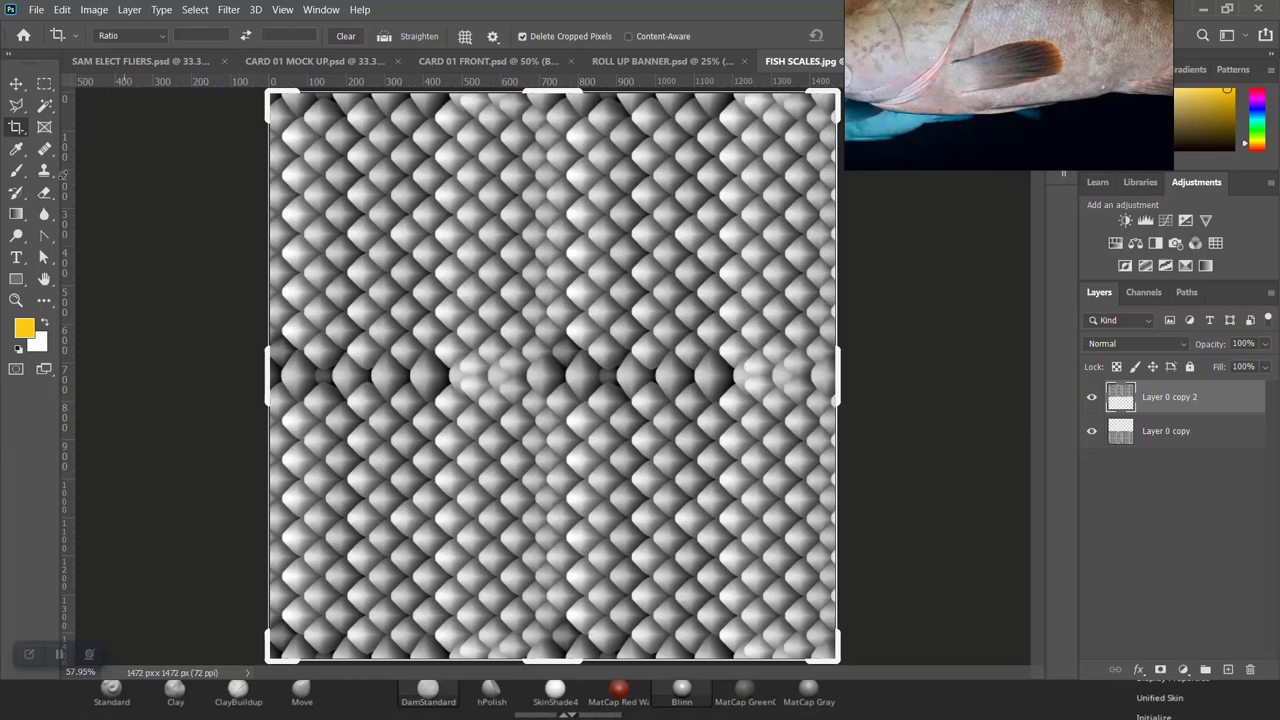
{"action": "left_click", "coordinate": [16, 83]}
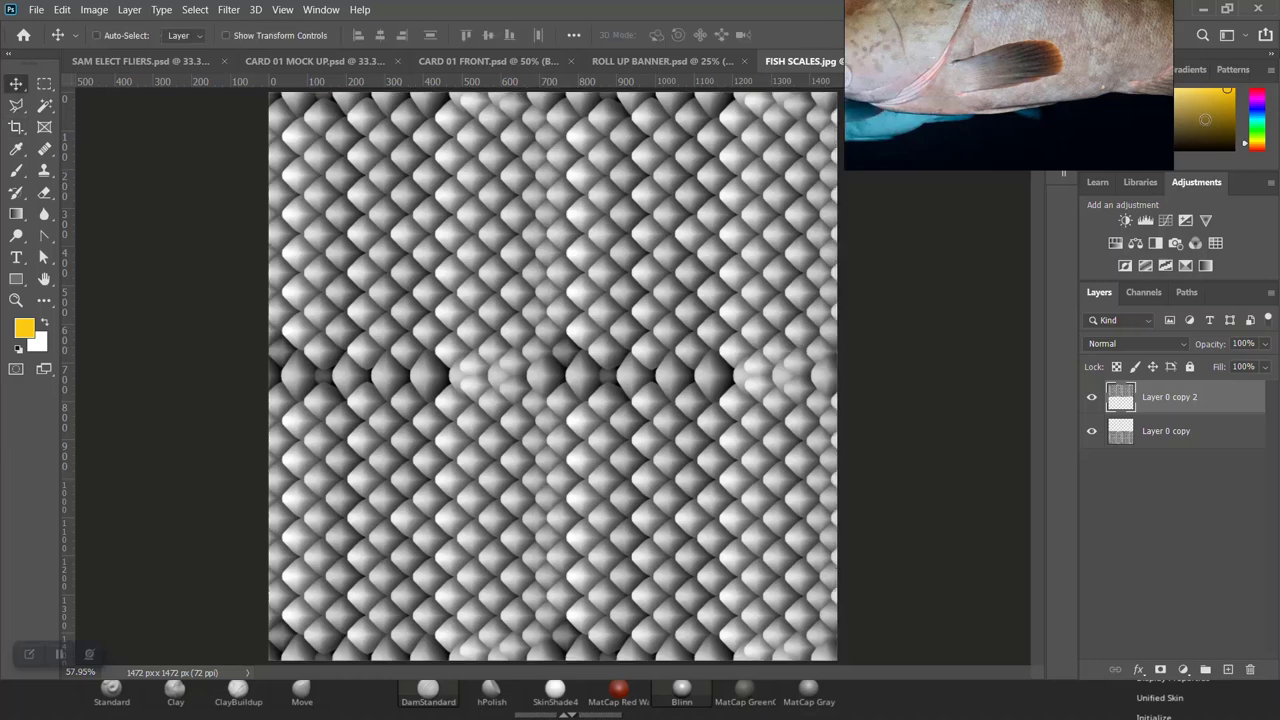
{"action": "left_click", "coordinate": [1200, 8]}
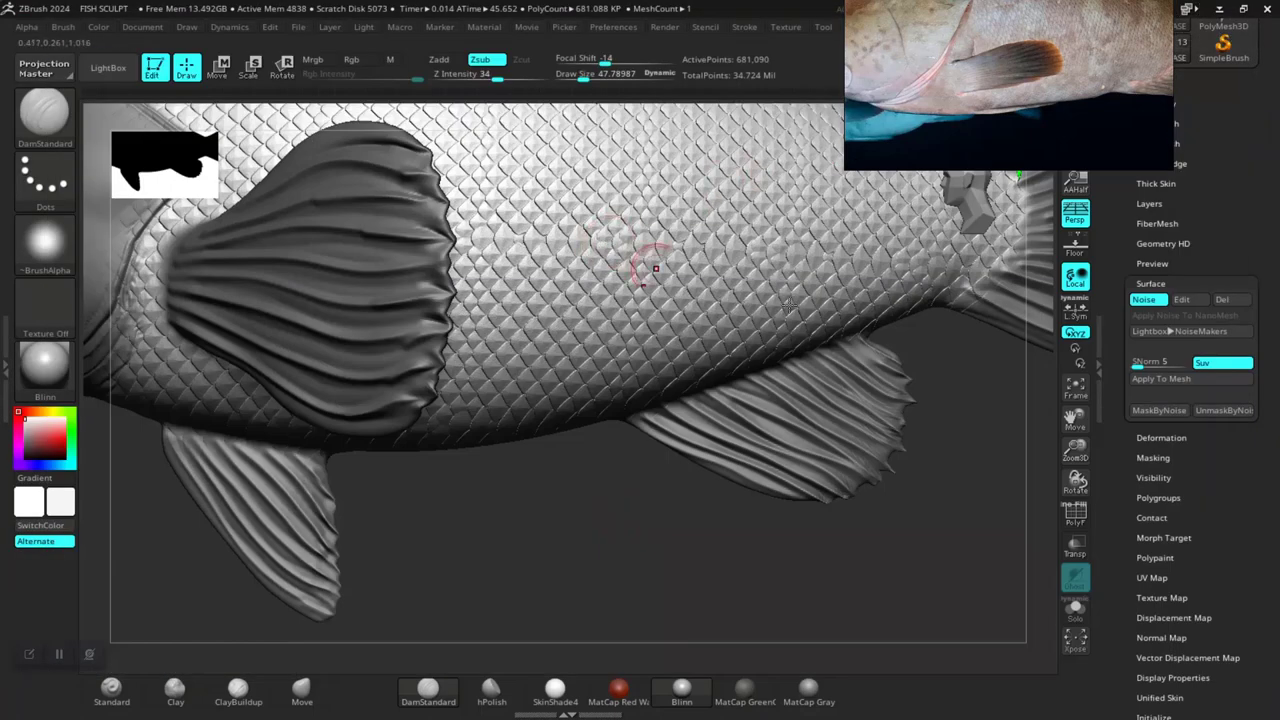
Step: Load 2 FISH SCALES as the NoiseMaker alpha on the fish
{"action": "left_click", "coordinate": [1187, 303]}
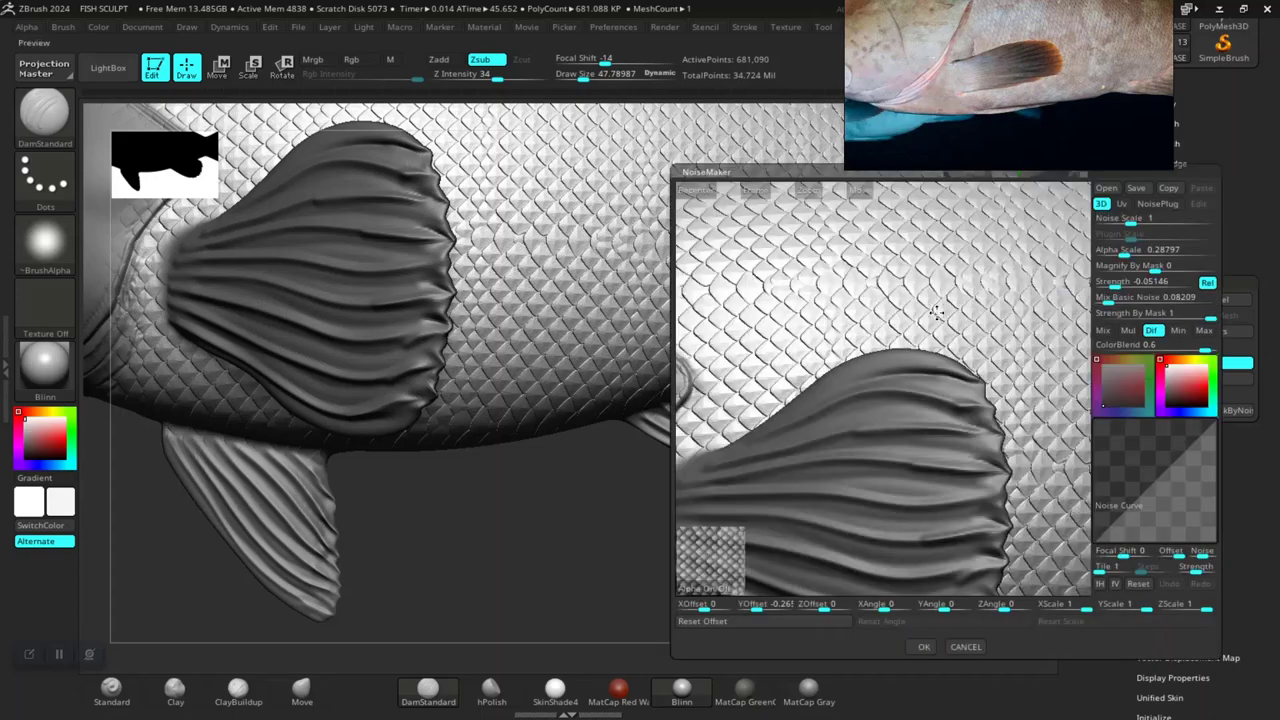
{"action": "left_click", "coordinate": [708, 588]}
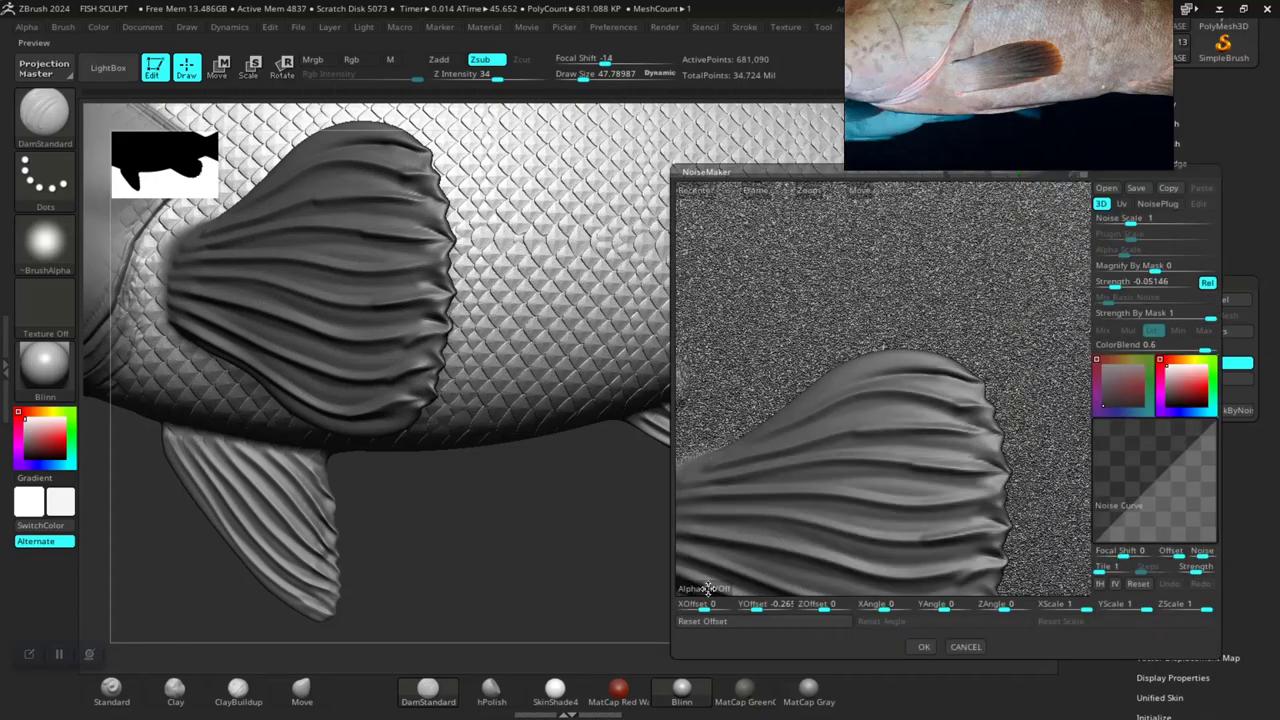
{"action": "left_click", "coordinate": [708, 590]}
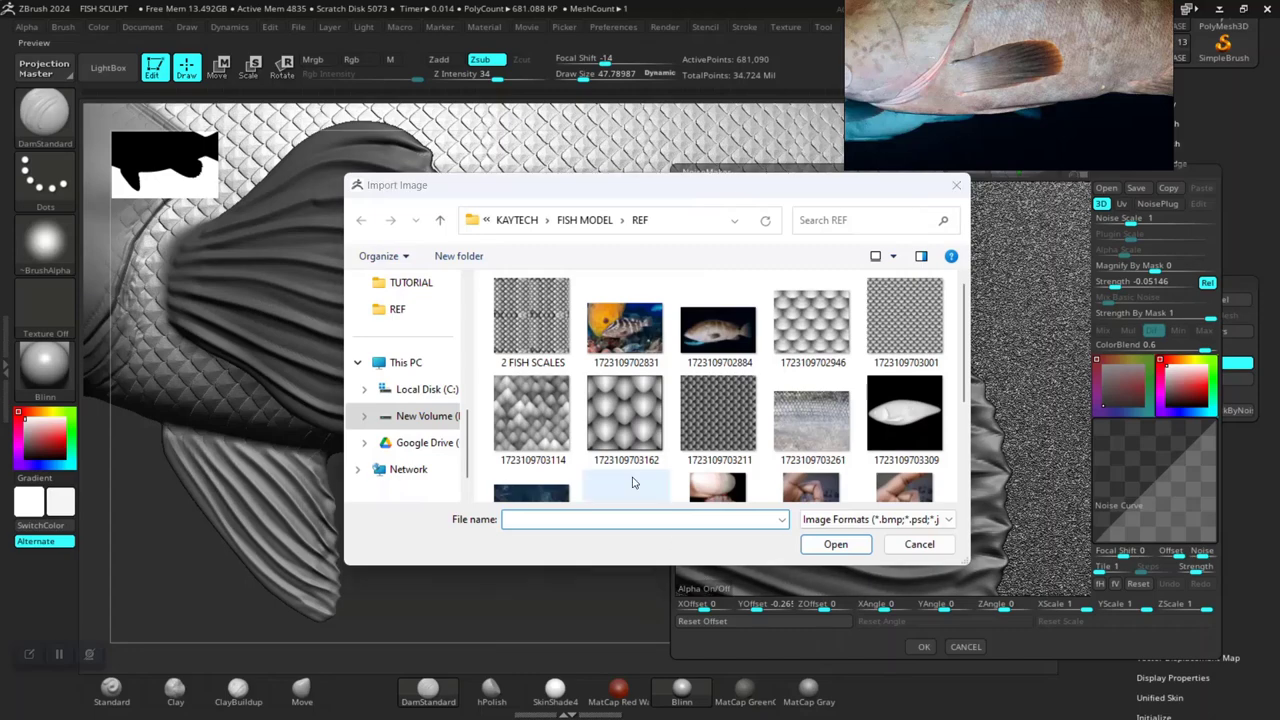
{"action": "double_click", "coordinate": [531, 330]}
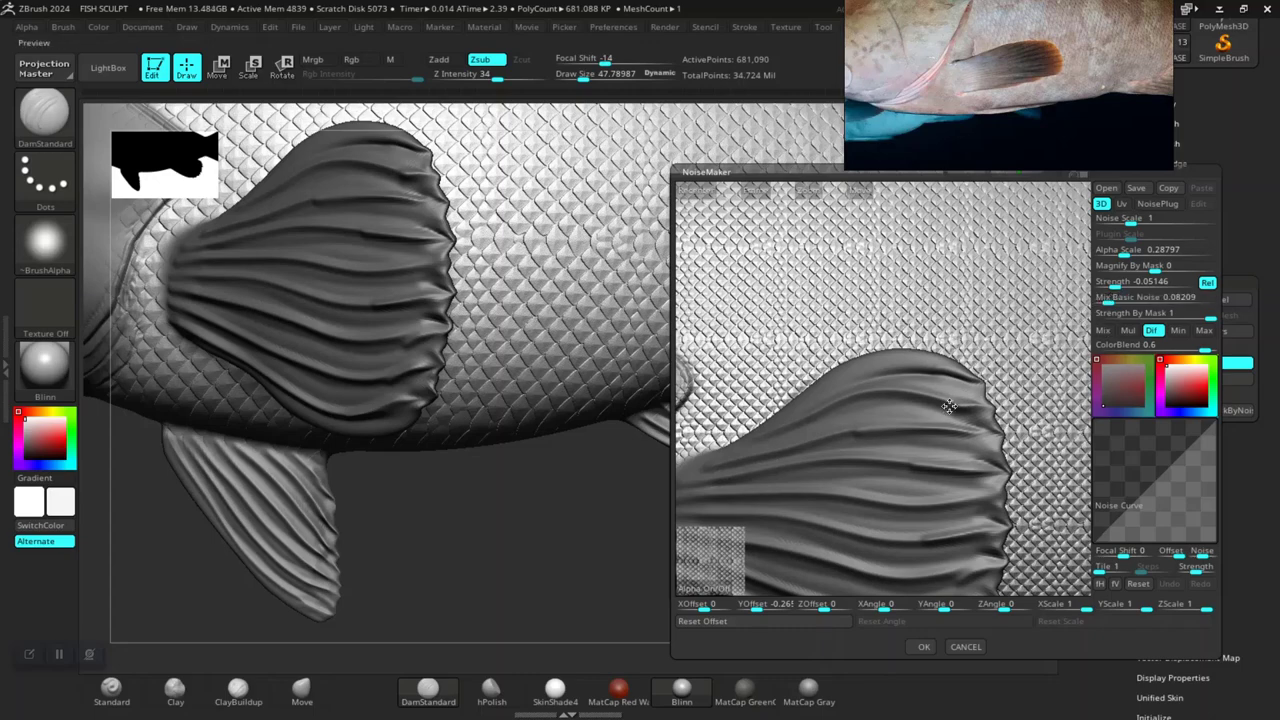
{"action": "mouse_move", "coordinate": [949, 409]}
{"action": "left_mouse_down"}
{"action": "mouse_move", "coordinate": [937, 399]}
{"action": "mouse_move", "coordinate": [980, 330]}
{"action": "left_mouse_up"}
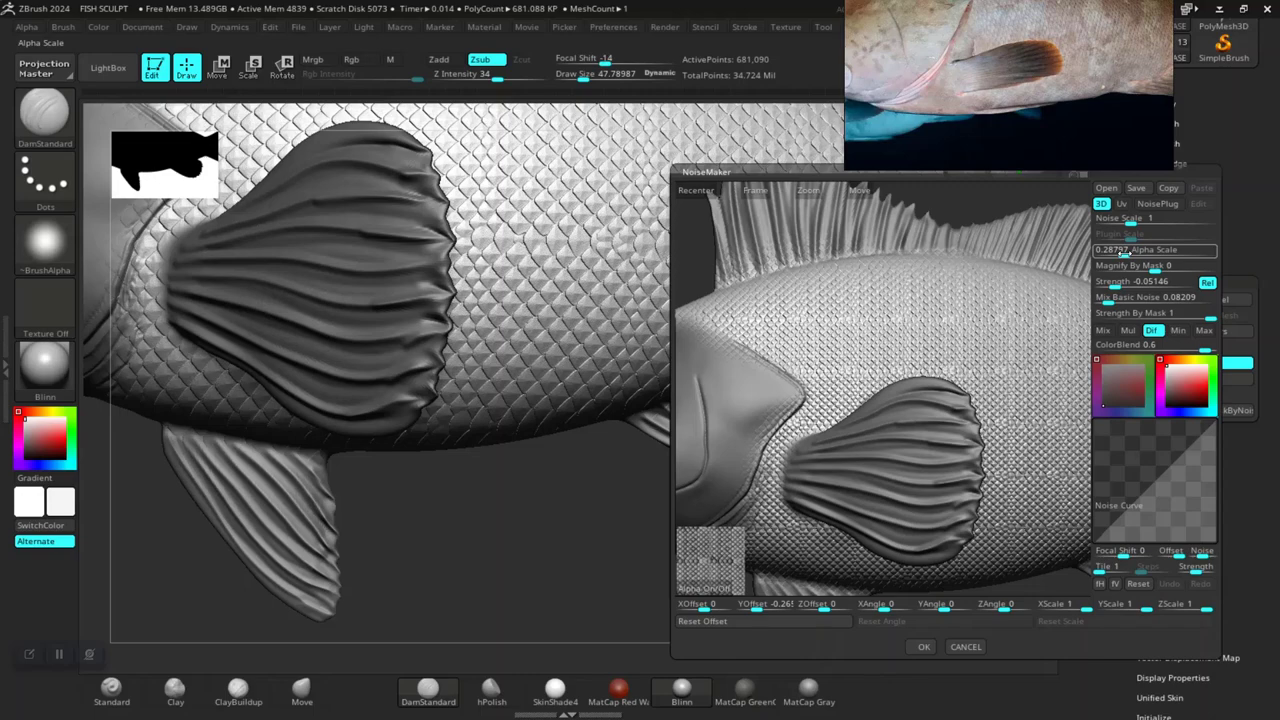
Step: Adjust Alpha Scale to 0.62242 and accept the NoiseMaker settings
{"action": "left_click", "coordinate": [1115, 250]}
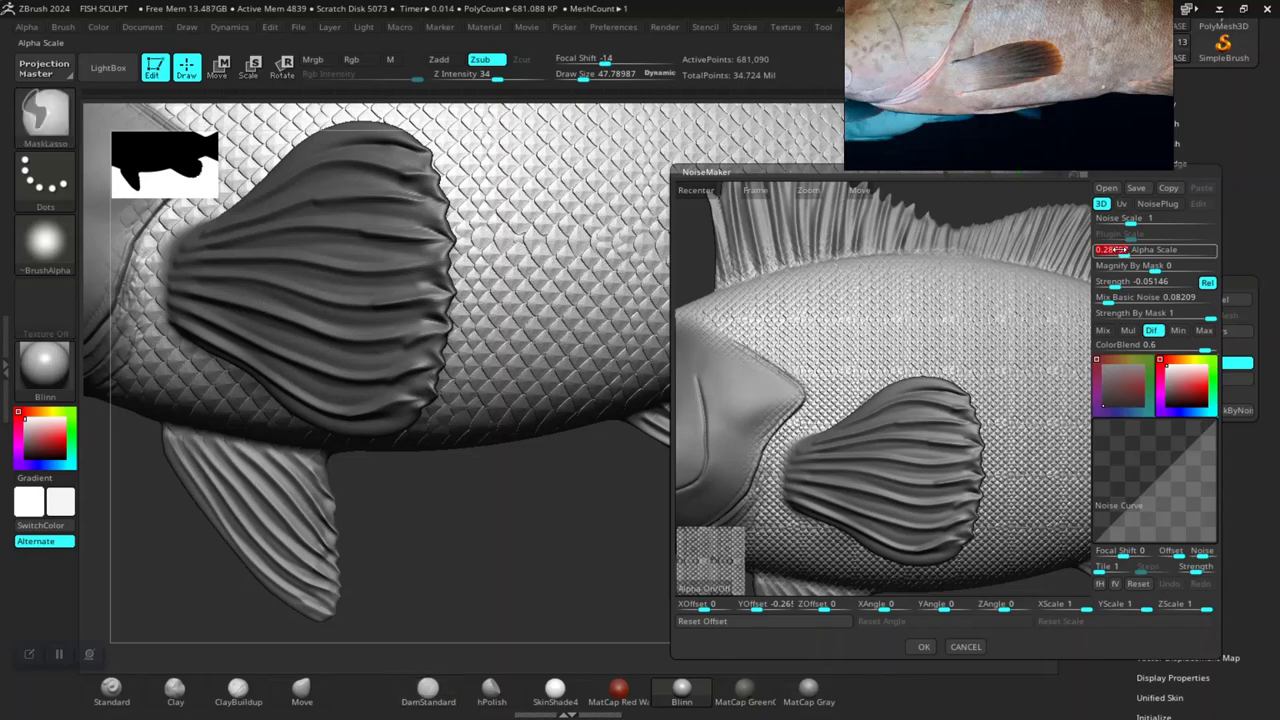
{"action": "type", "text": "0.20395"}
{"action": "key", "text": "Return"}
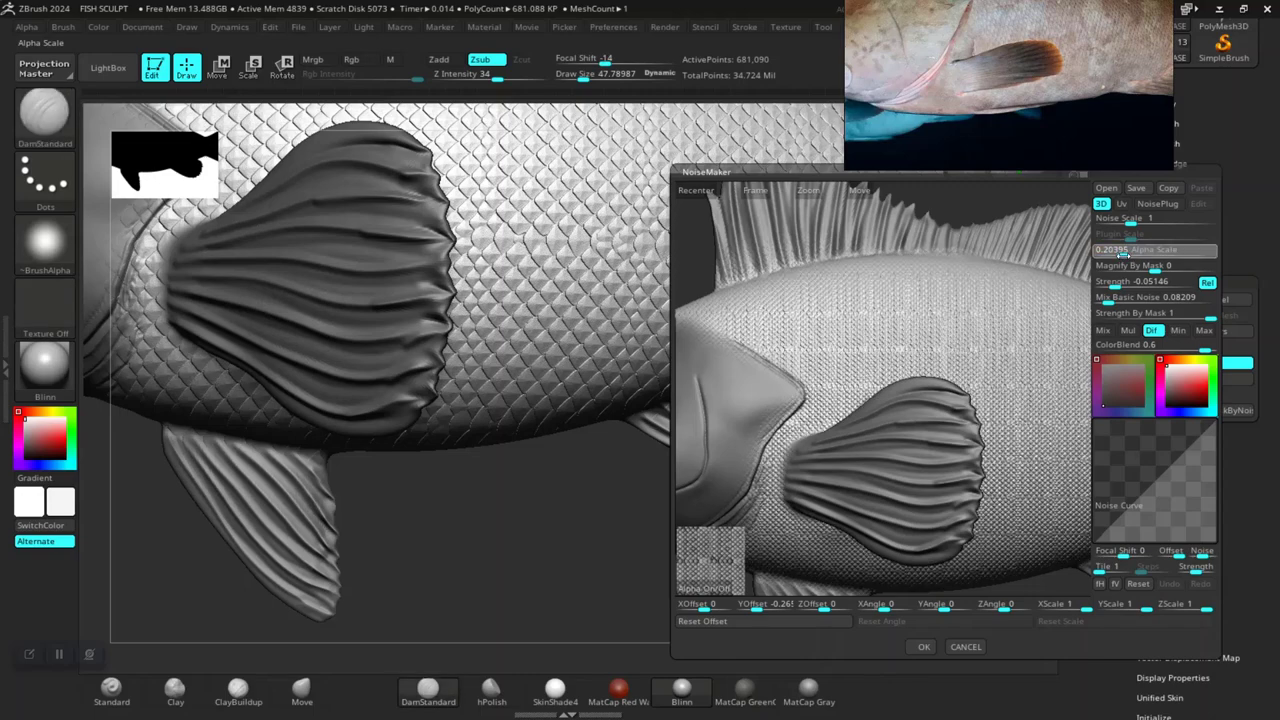
{"action": "left_click_drag", "start_coordinate": [1120, 253], "coordinate": [1127, 254]}
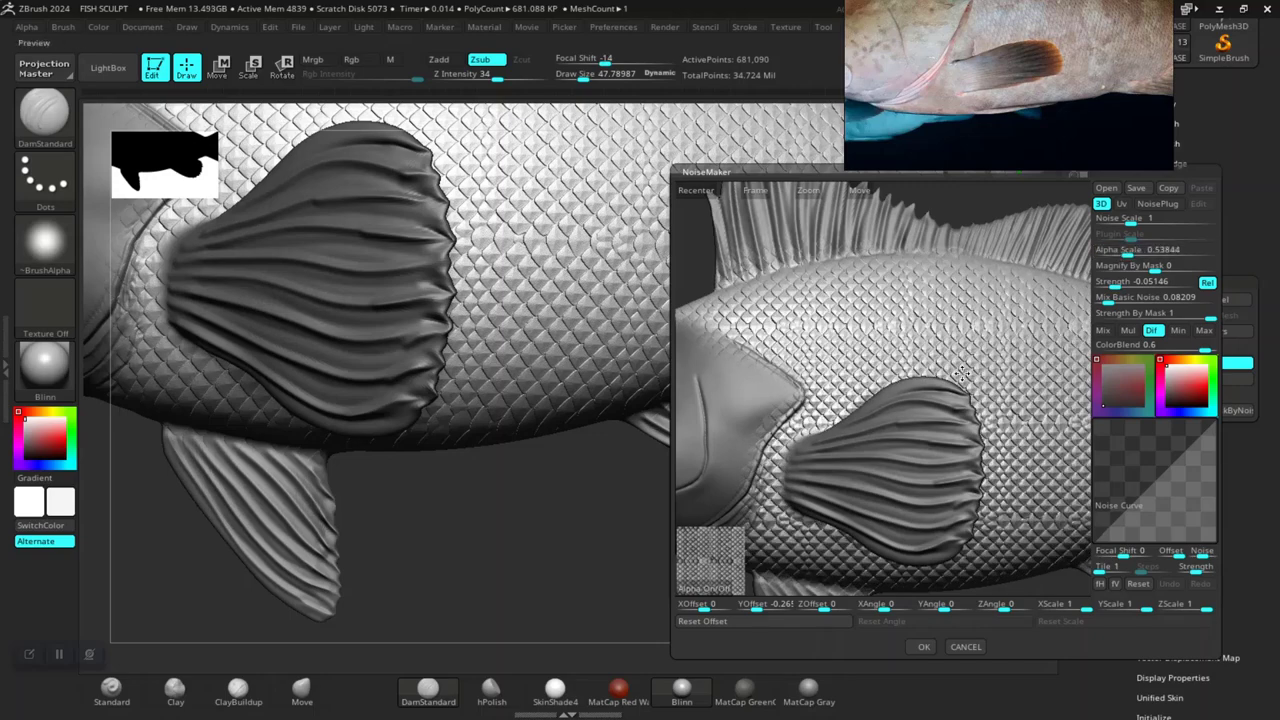
{"action": "scroll", "coordinate": [950, 385], "scroll_direction": "up", "scroll_amount": 5}
{"action": "mouse_move", "coordinate": [942, 397]}
{"action": "left_mouse_down"}
{"action": "mouse_move", "coordinate": [946, 368]}
{"action": "mouse_move", "coordinate": [904, 351]}
{"action": "mouse_move", "coordinate": [955, 377]}
{"action": "mouse_move", "coordinate": [935, 330]}
{"action": "left_mouse_up"}
{"action": "left_click", "coordinate": [1127, 250]}
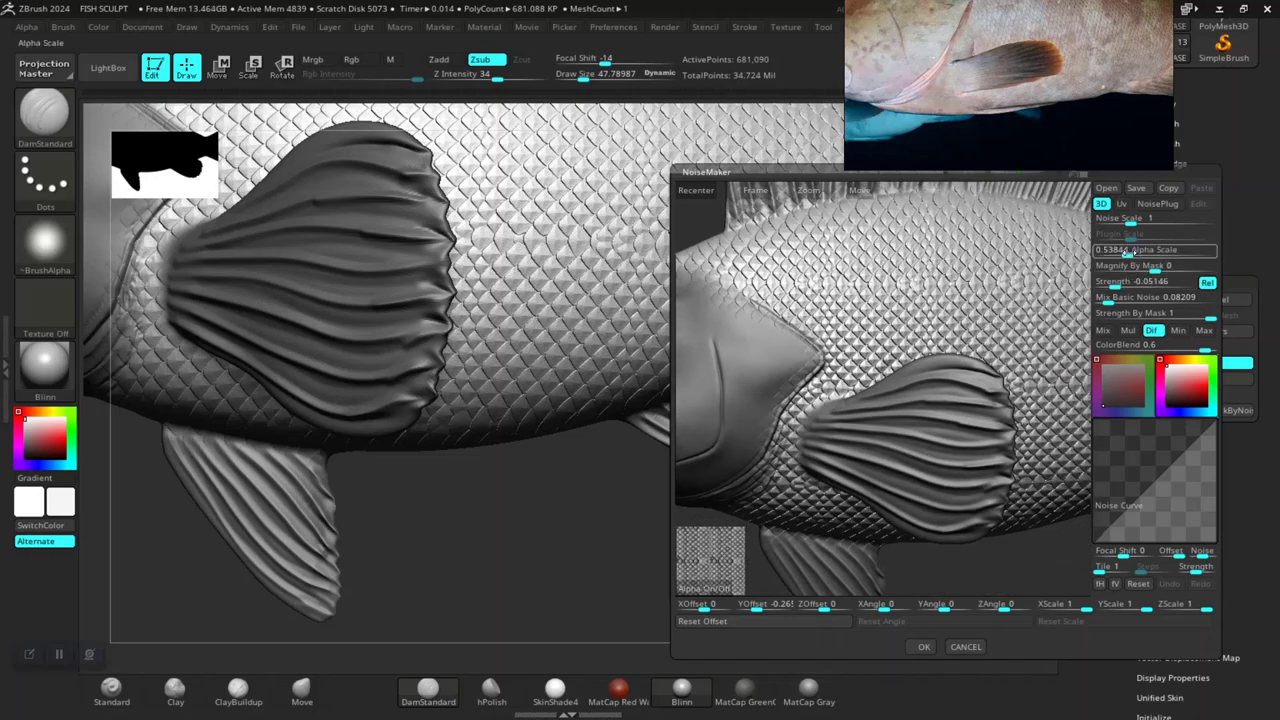
{"action": "key", "text": "Return"}
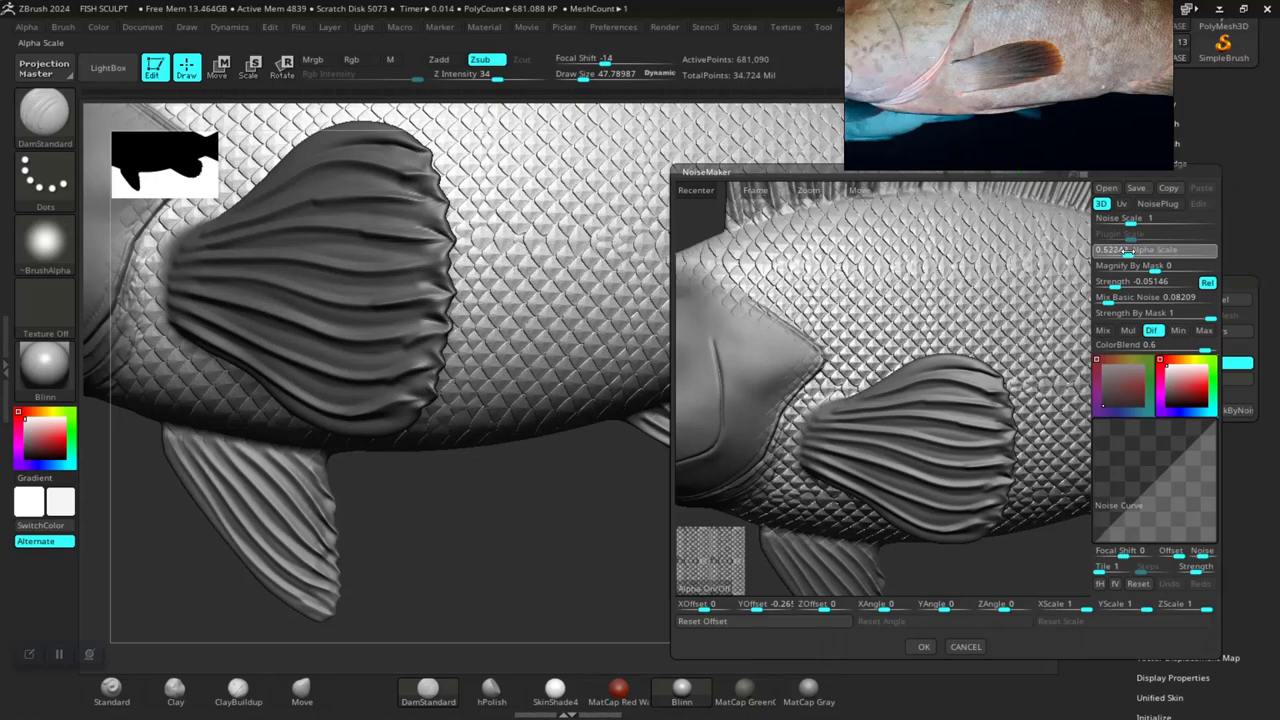
{"action": "left_click_drag", "start_coordinate": [1128, 251], "coordinate": [1130, 251]}
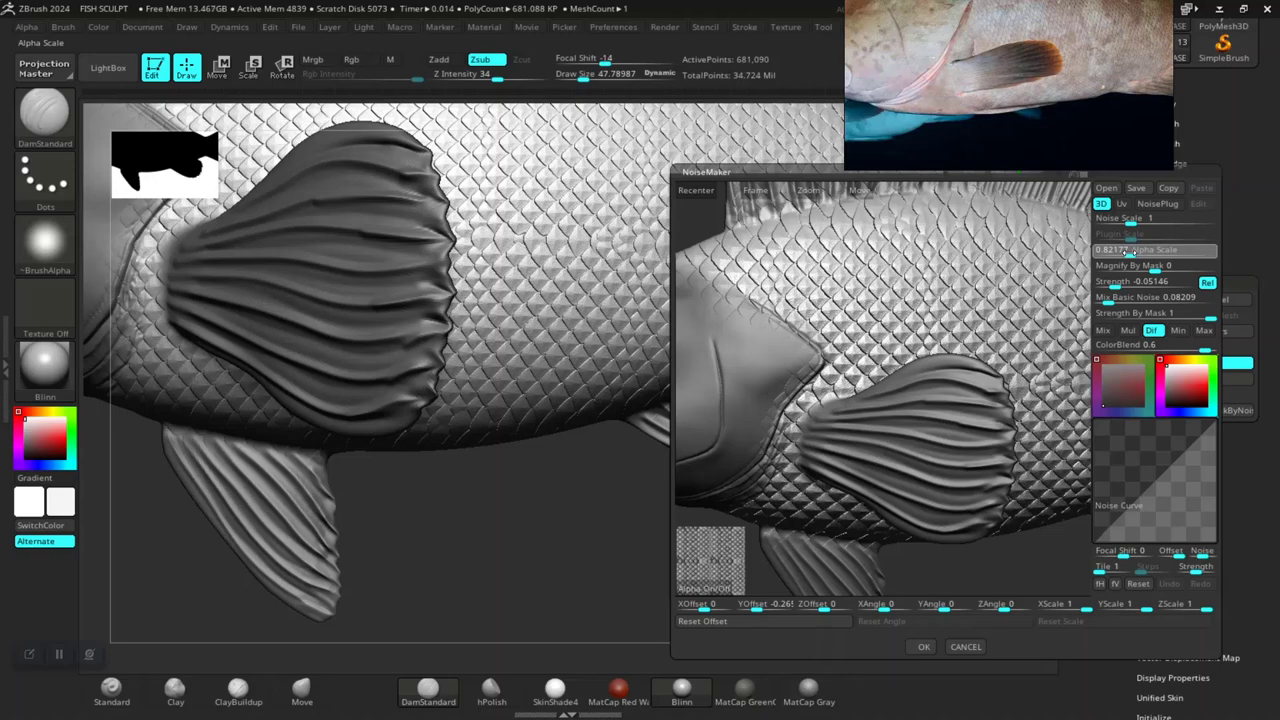
{"action": "left_click_drag", "start_coordinate": [1128, 252], "coordinate": [1126, 252]}
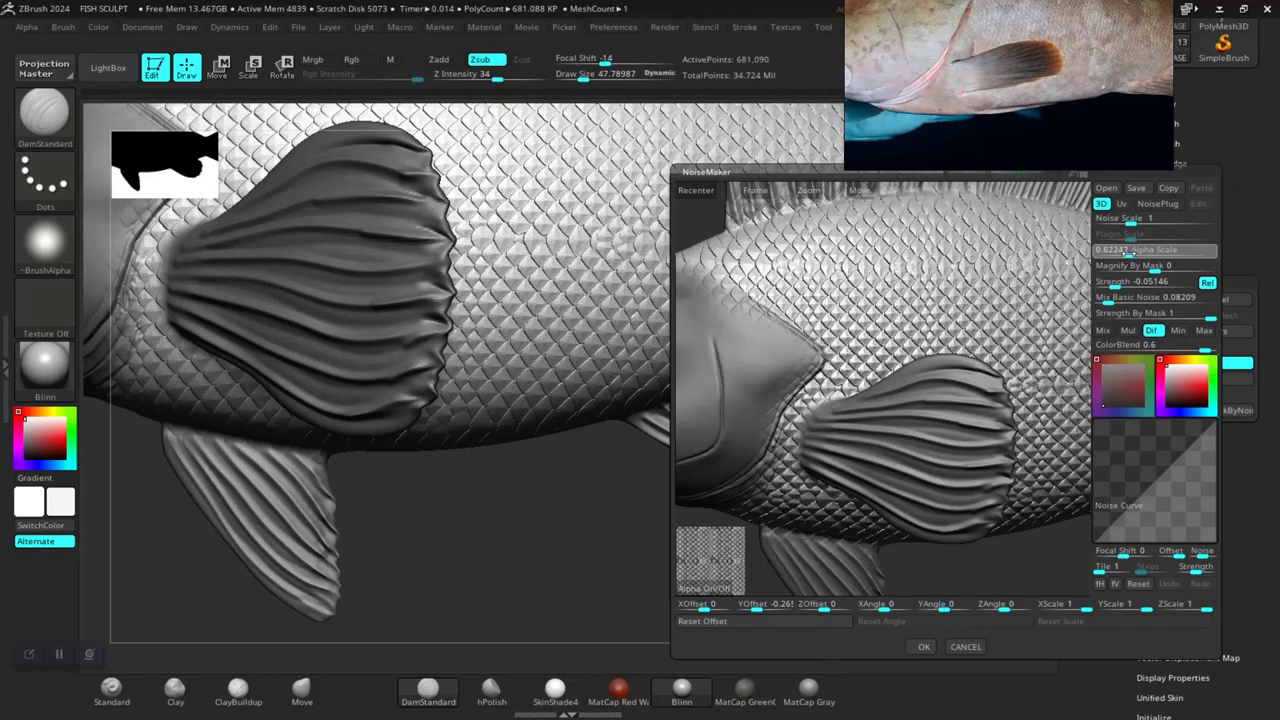
{"action": "left_click", "coordinate": [926, 648]}
Step: Inspect the scale noise from a three-quarter front view, then reopen the NoiseMaker editor at Alpha Scale 0.62242
{"action": "key", "text": "f"}
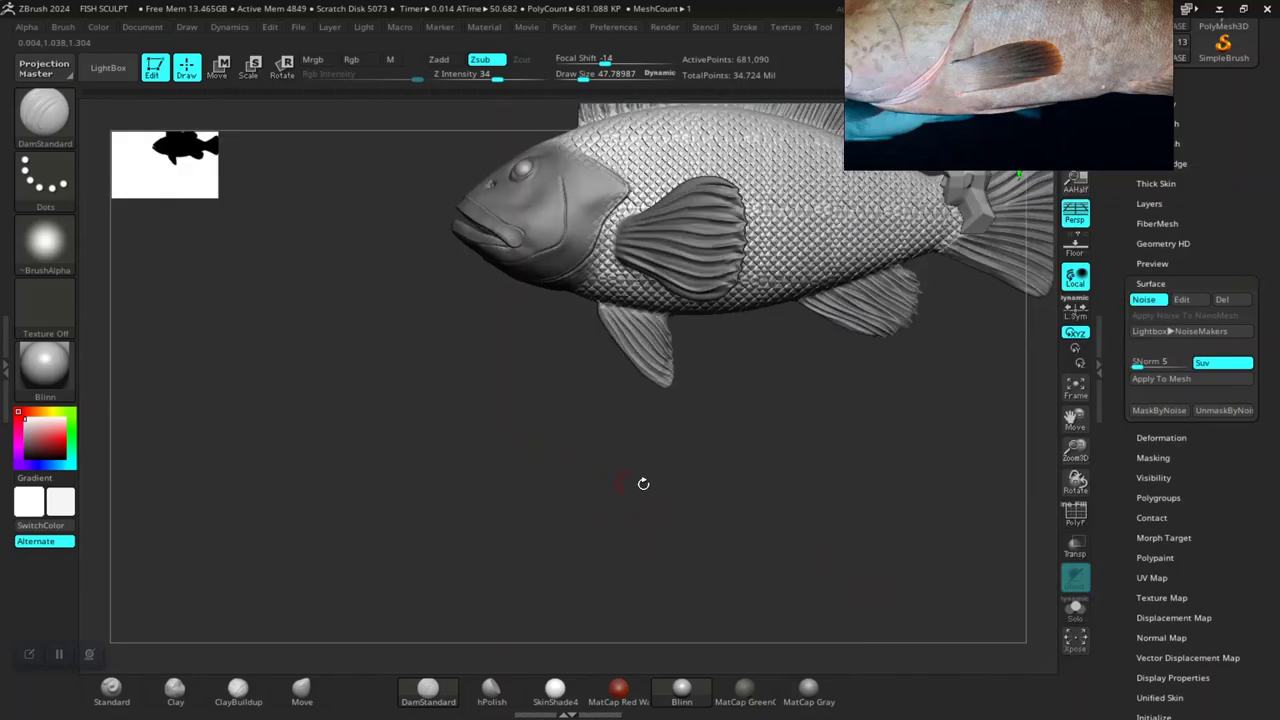
{"action": "mouse_move", "coordinate": [643, 548]}
{"action": "right_mouse_down", "text": "ctrl"}
{"action": "mouse_move", "coordinate": [680, 528]}
{"action": "mouse_move", "coordinate": [597, 517]}
{"action": "mouse_move", "coordinate": [651, 537]}
{"action": "mouse_move", "coordinate": [729, 523]}
{"action": "mouse_move", "coordinate": [680, 583]}
{"action": "mouse_move", "coordinate": [737, 574]}
{"action": "mouse_move", "coordinate": [745, 585]}
{"action": "right_mouse_up", "text": "ctrl"}
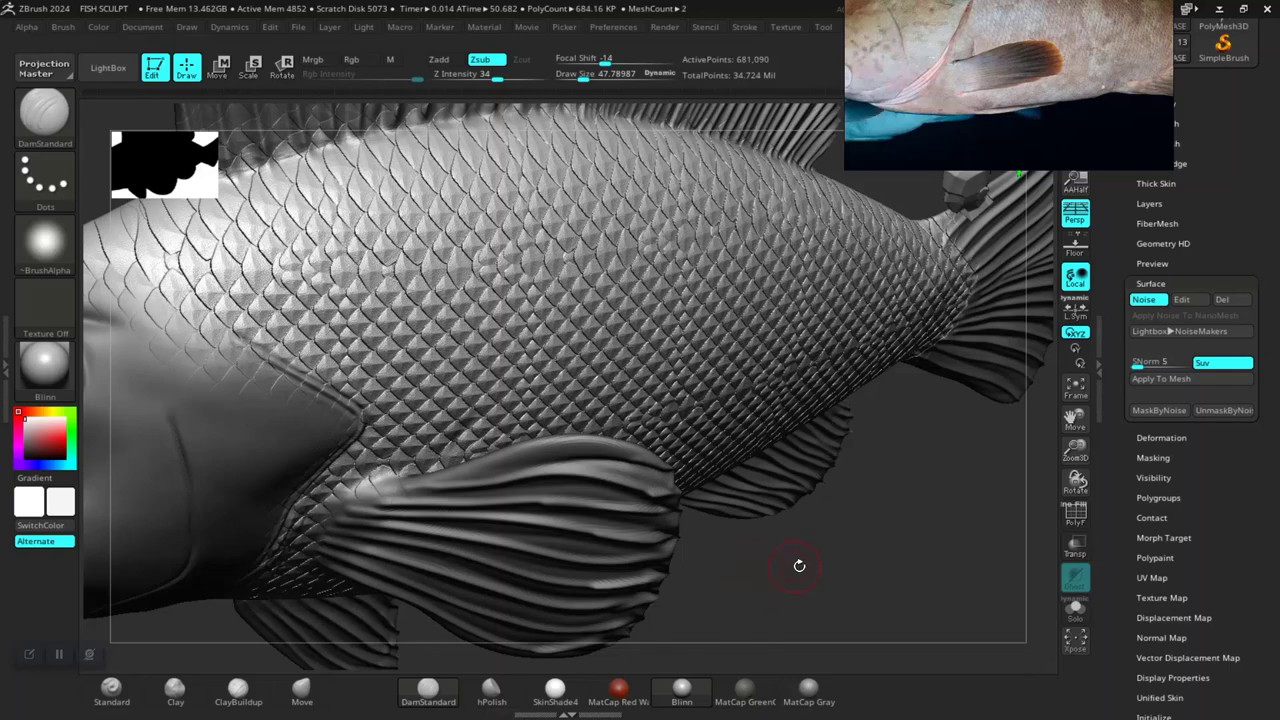
{"action": "key", "text": "f"}
{"action": "mouse_move", "coordinate": [766, 531]}
{"action": "right_mouse_down"}
{"action": "mouse_move", "coordinate": [736, 527]}
{"action": "mouse_move", "coordinate": [758, 600]}
{"action": "right_mouse_up"}
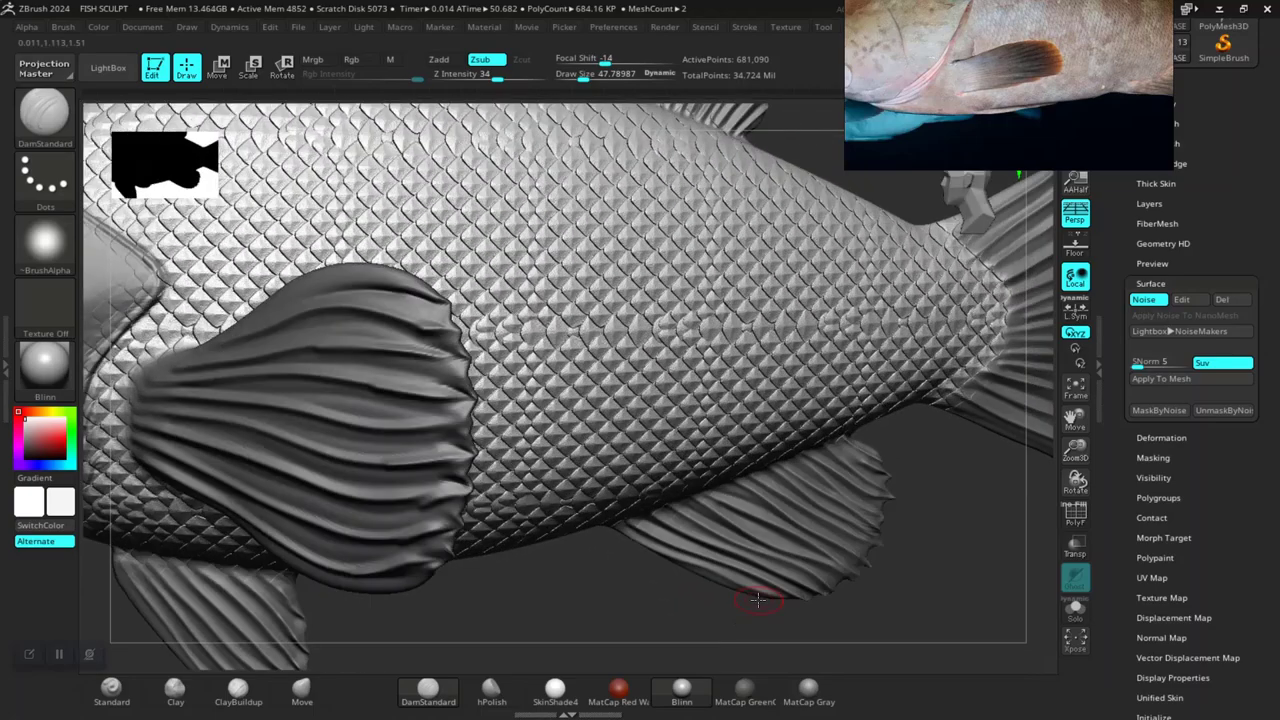
{"action": "mouse_move", "coordinate": [604, 587]}
{"action": "left_mouse_down"}
{"action": "mouse_move", "coordinate": [549, 572]}
{"action": "mouse_move", "coordinate": [614, 466]}
{"action": "mouse_move", "coordinate": [614, 380]}
{"action": "mouse_move", "coordinate": [594, 349]}
{"action": "mouse_move", "coordinate": [624, 603]}
{"action": "mouse_move", "coordinate": [668, 599]}
{"action": "mouse_move", "coordinate": [693, 631]}
{"action": "mouse_move", "coordinate": [743, 594]}
{"action": "mouse_move", "coordinate": [751, 628]}
{"action": "mouse_move", "coordinate": [759, 558]}
{"action": "mouse_move", "coordinate": [738, 595]}
{"action": "left_mouse_up"}
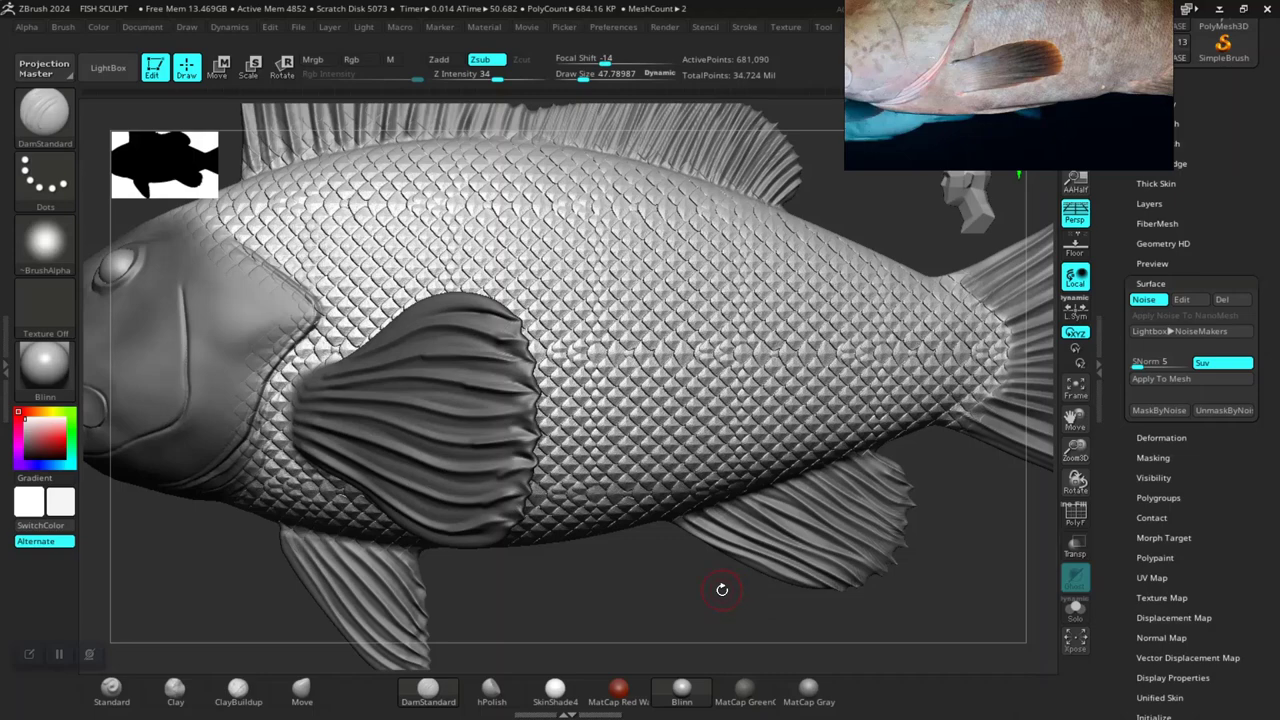
{"action": "left_click", "coordinate": [1181, 299]}
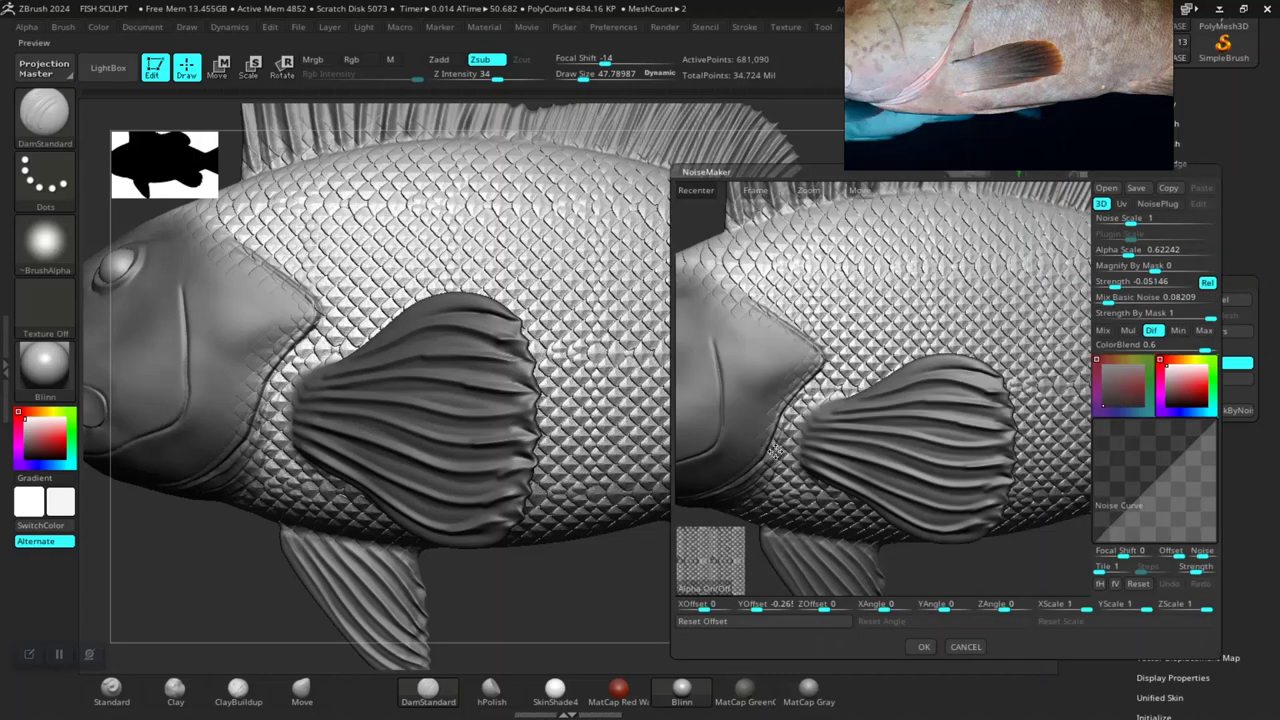
{"action": "left_click", "coordinate": [716, 591]}
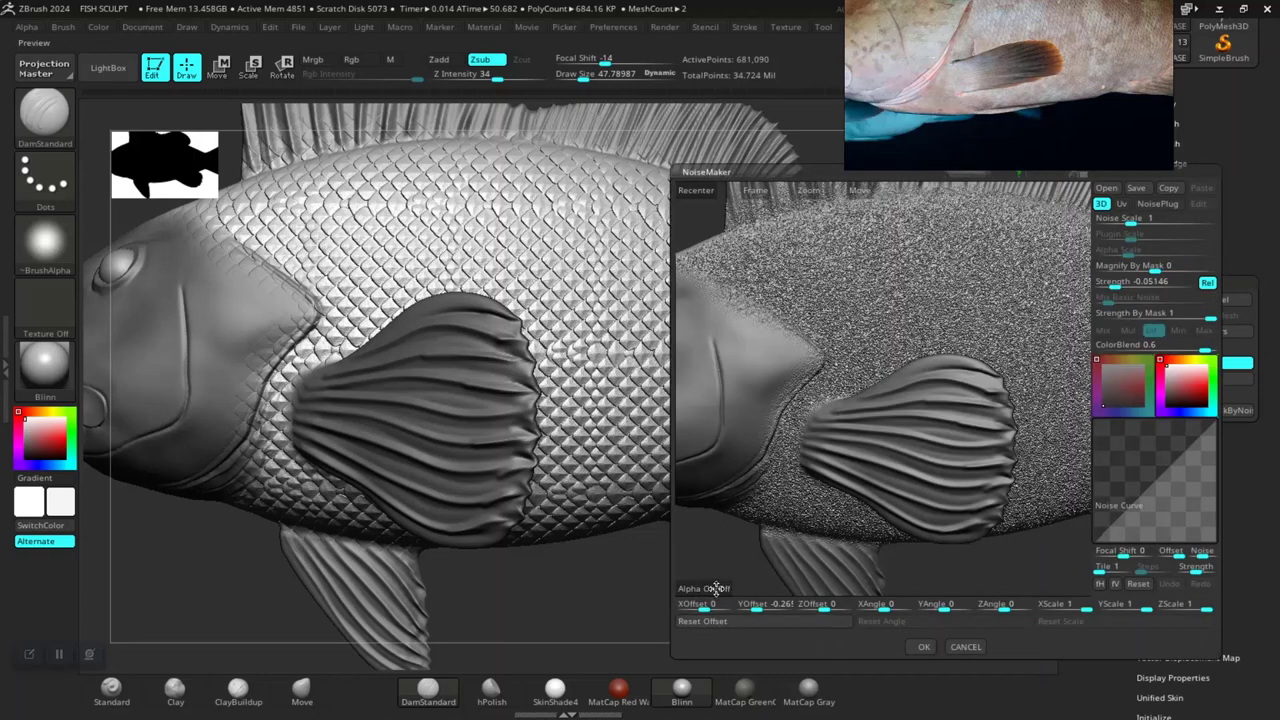
{"action": "left_click", "coordinate": [716, 591]}
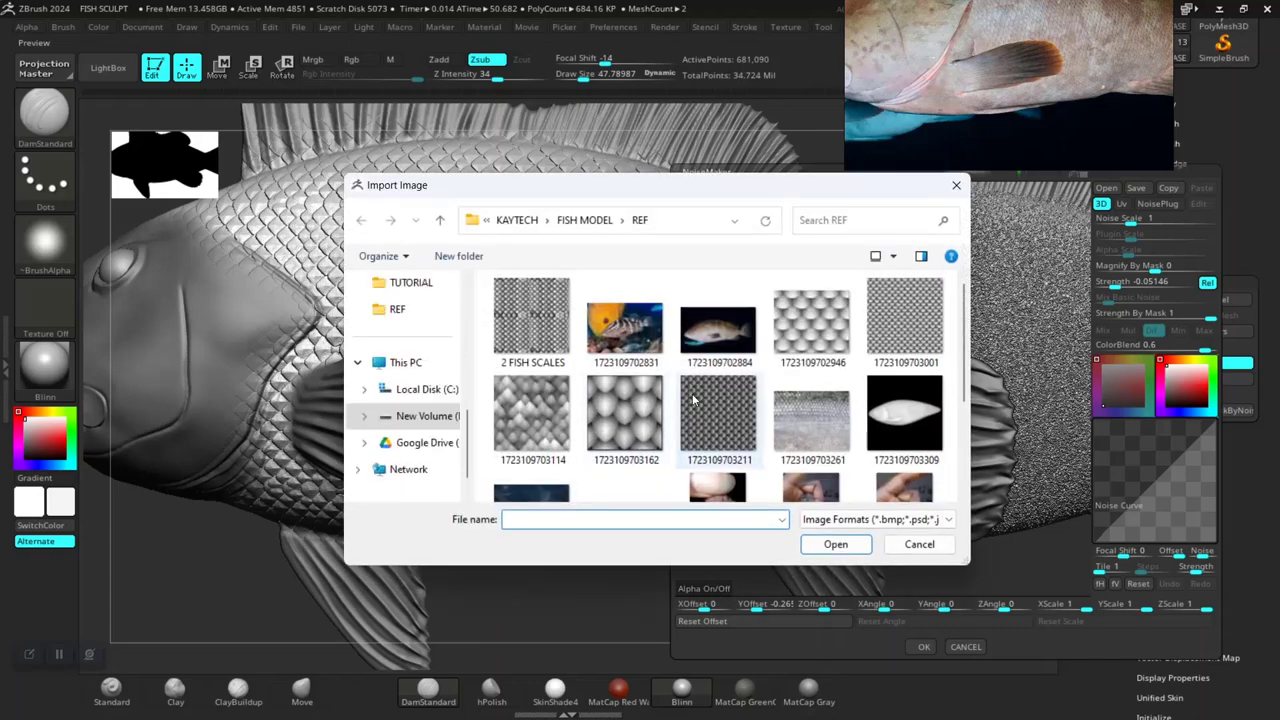
{"action": "double_click", "coordinate": [889, 326]}
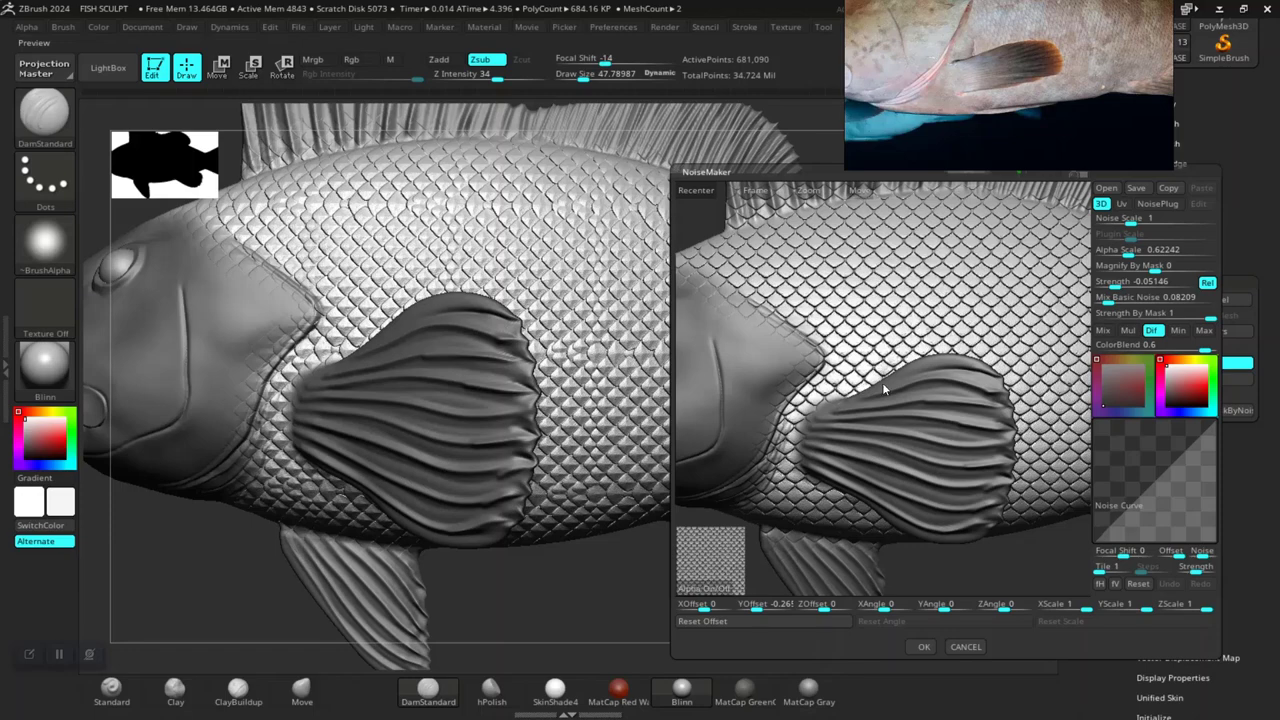
{"action": "mouse_move", "coordinate": [898, 432]}
{"action": "left_mouse_down"}
{"action": "mouse_move", "coordinate": [920, 375]}
{"action": "mouse_move", "coordinate": [937, 443]}
{"action": "left_mouse_up"}
{"action": "mouse_move", "coordinate": [909, 397]}
{"action": "left_mouse_down"}
{"action": "mouse_move", "coordinate": [892, 446]}
{"action": "mouse_move", "coordinate": [883, 391]}
{"action": "mouse_move", "coordinate": [911, 453]}
{"action": "left_mouse_up"}
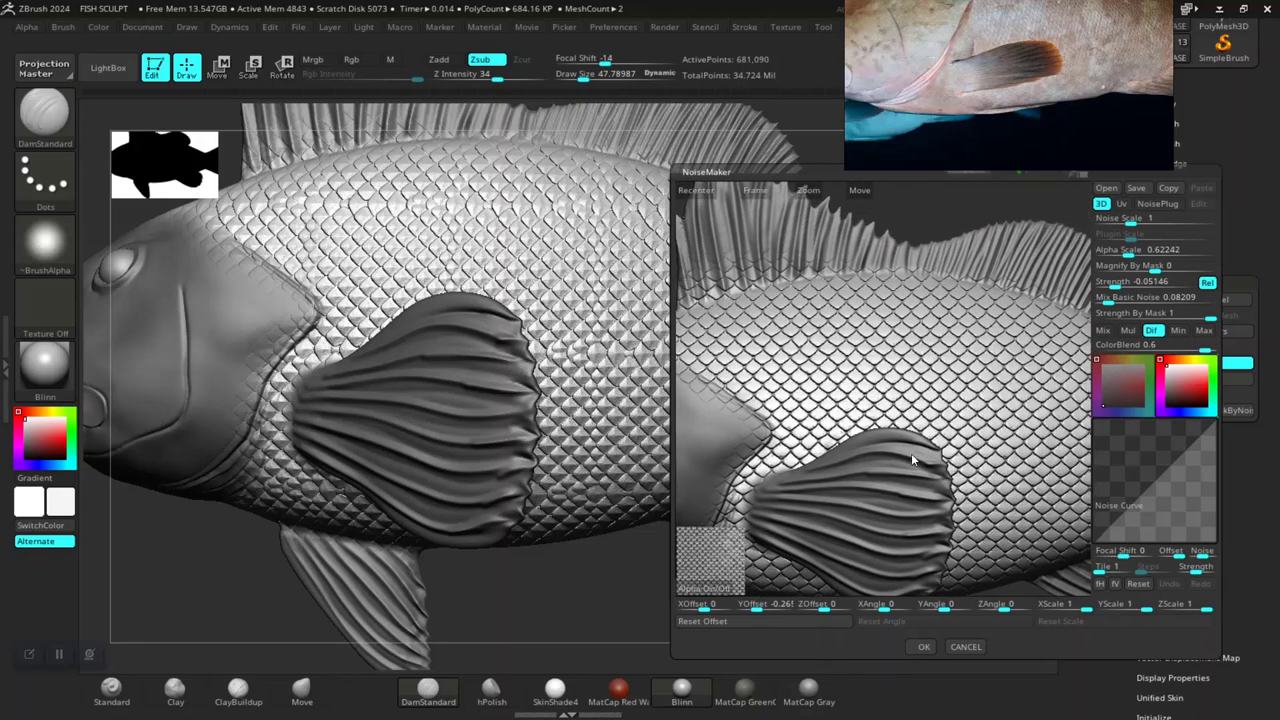
{"action": "left_click", "coordinate": [1130, 249]}
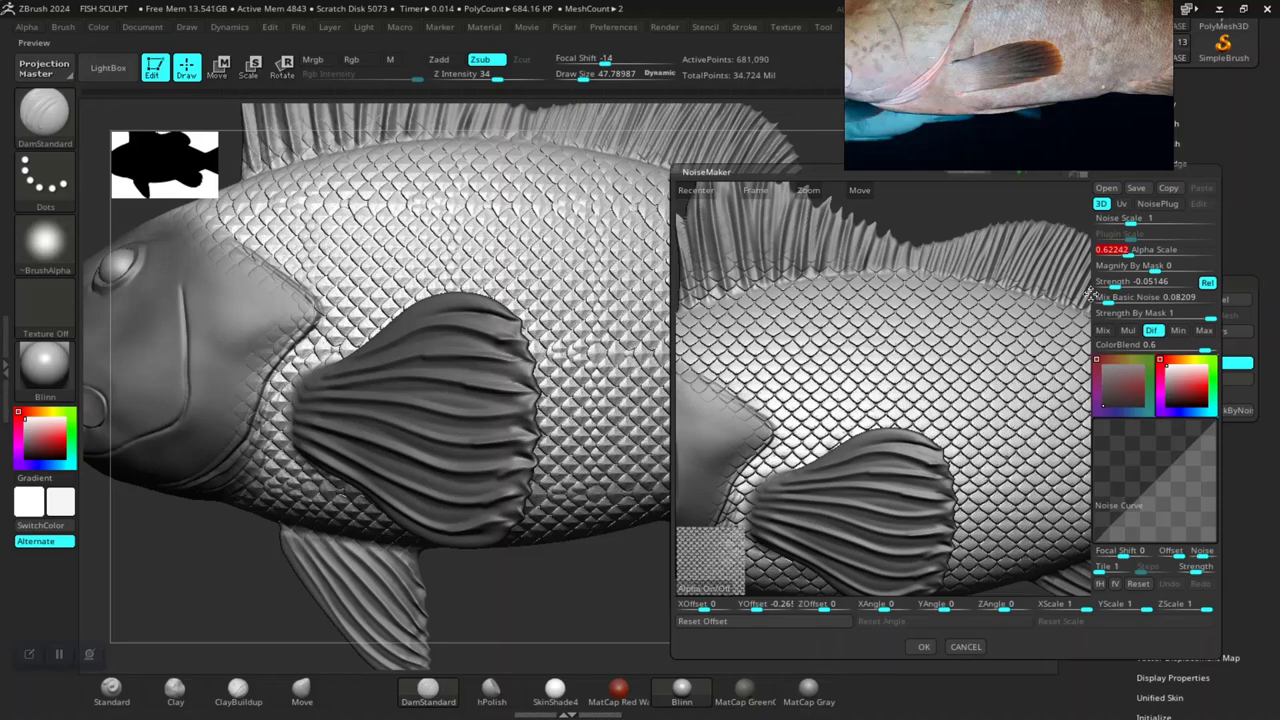
{"action": "left_click_drag", "start_coordinate": [1128, 252], "coordinate": [1127, 252]}
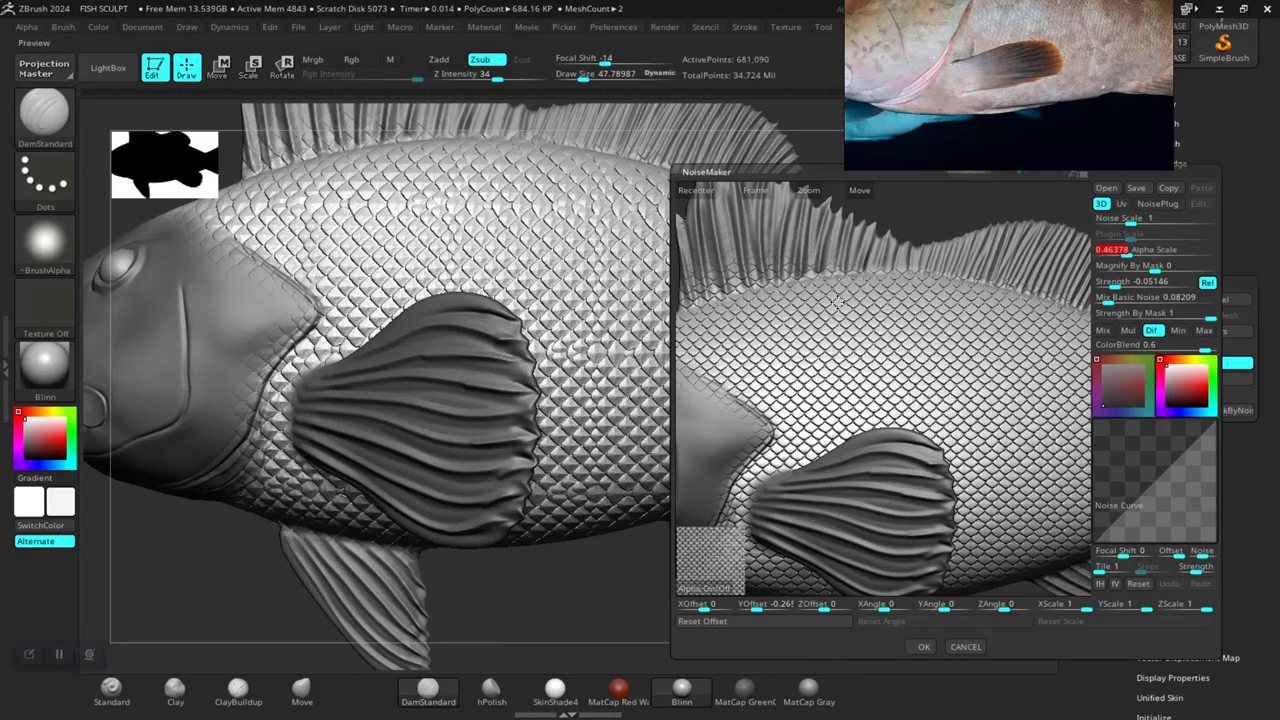
Step: Accept the 0.46378-scale noise and zoom and orbit around the fish to check the finer scales
{"action": "left_click", "coordinate": [922, 646]}
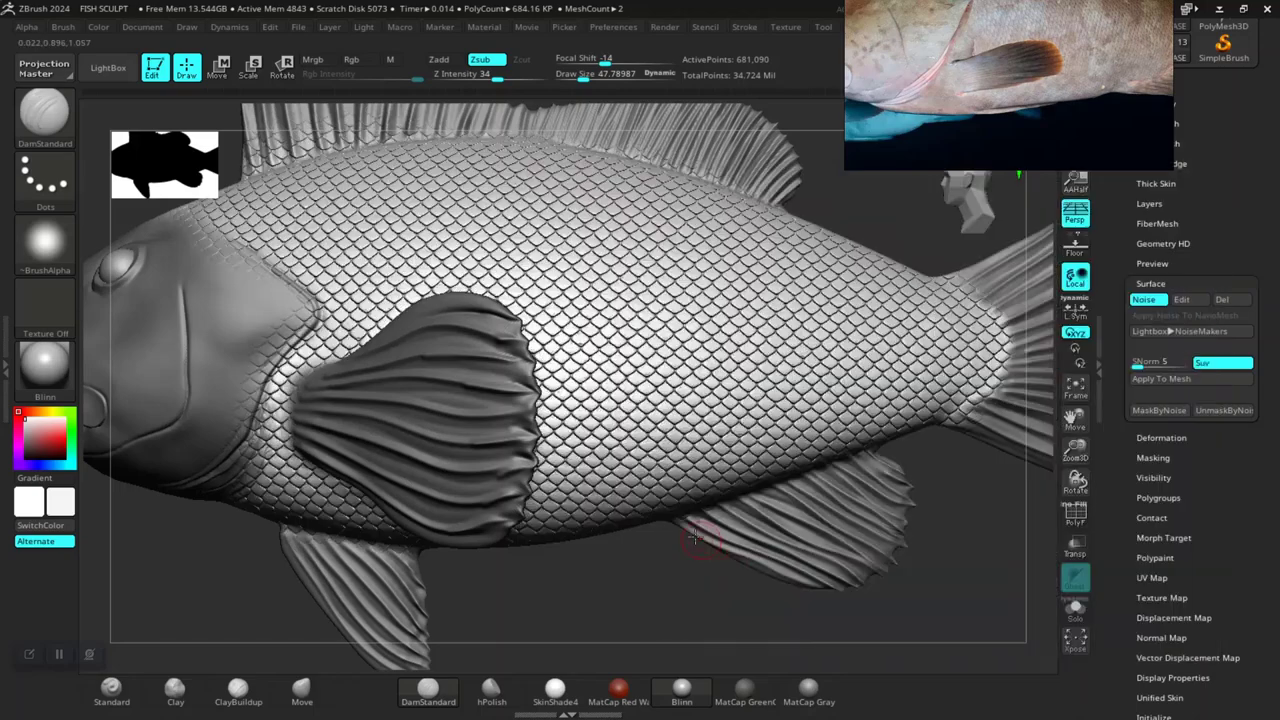
{"action": "scroll", "coordinate": [630, 565], "scroll_direction": "down", "scroll_amount": 2}
{"action": "left_click_drag", "start_coordinate": [623, 563], "coordinate": [651, 583]}
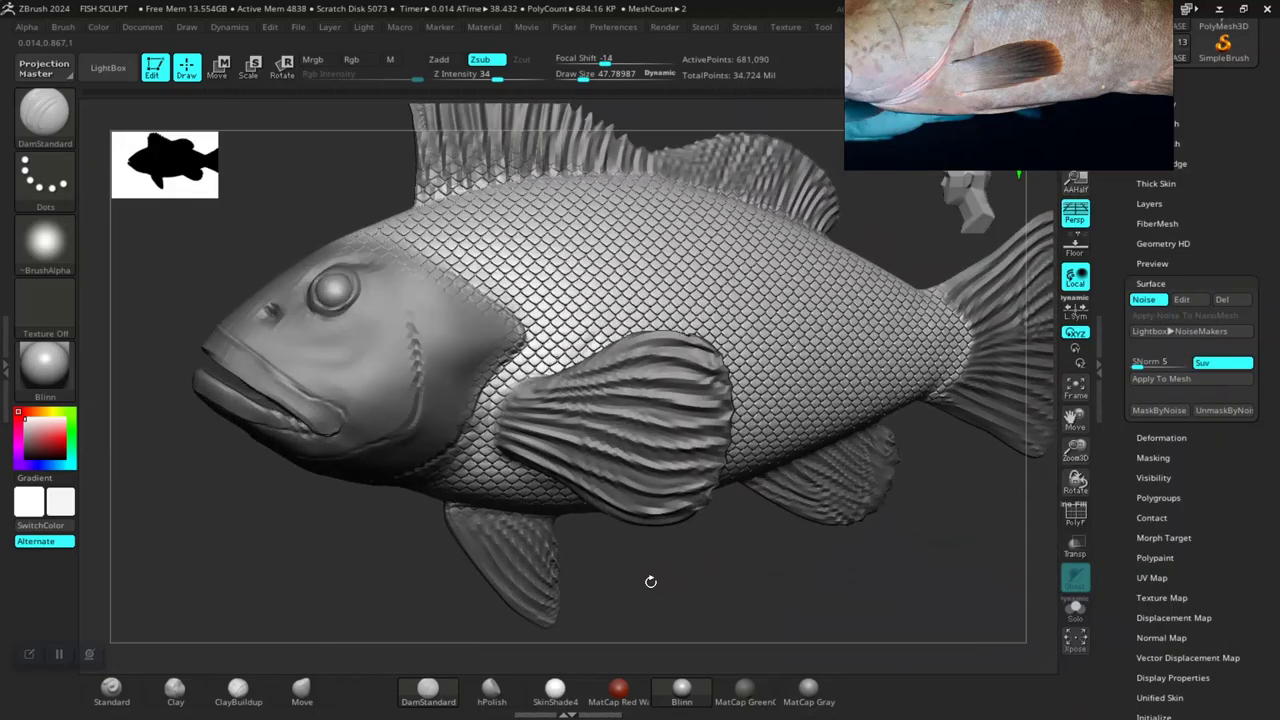
{"action": "scroll", "coordinate": [690, 580], "scroll_direction": "up", "scroll_amount": 5}
{"action": "scroll", "coordinate": [714, 611], "scroll_direction": "up", "scroll_amount": 1}
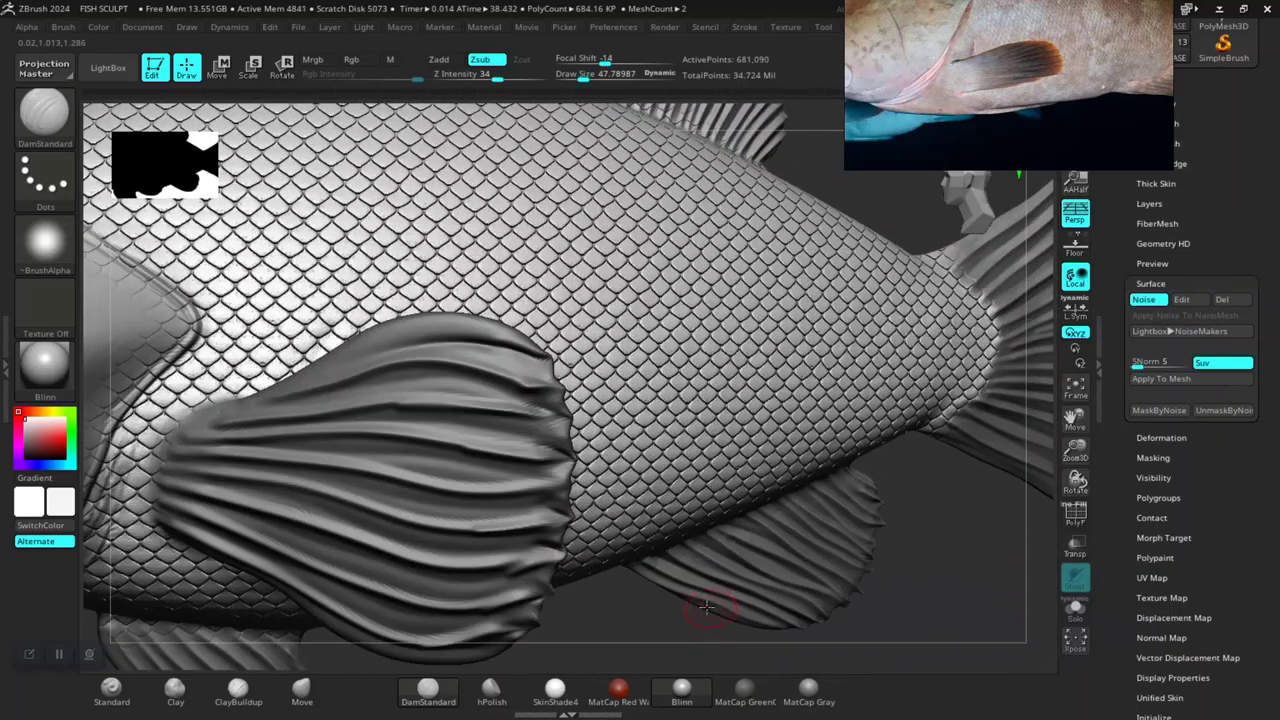
{"action": "scroll", "coordinate": [866, 580], "scroll_direction": "down", "scroll_amount": 3}
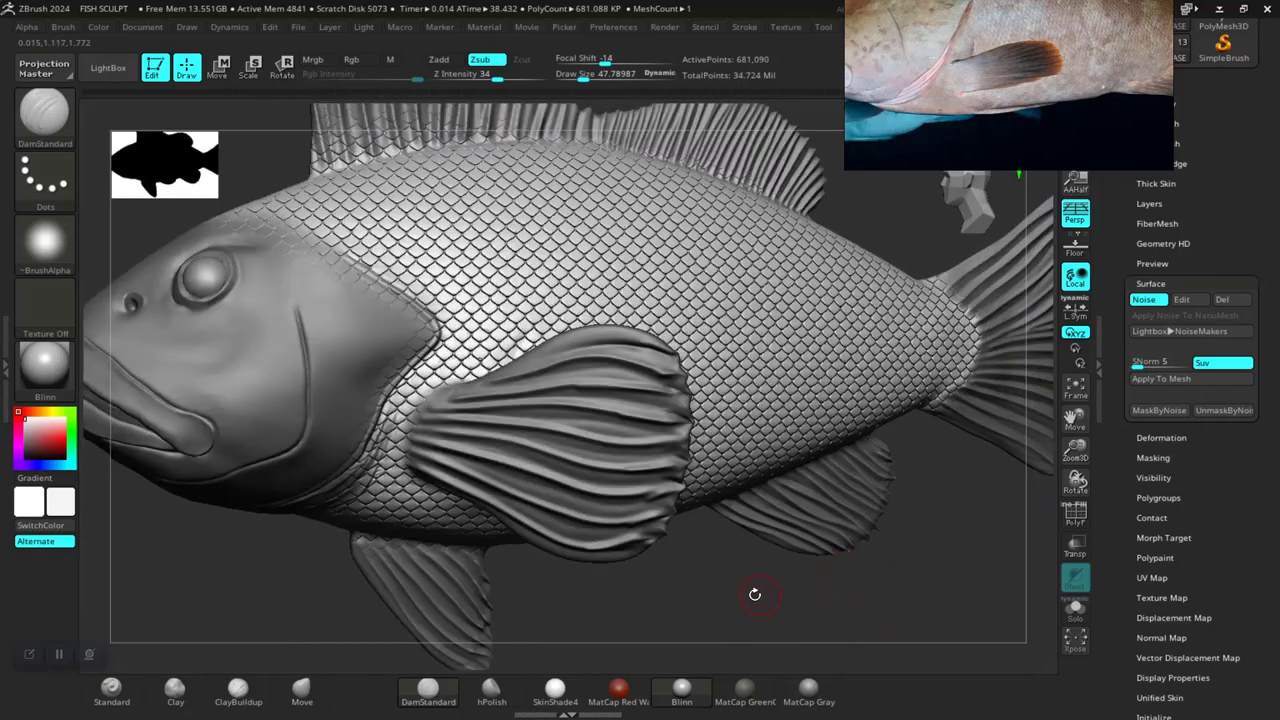
{"action": "mouse_move", "coordinate": [751, 594]}
{"action": "left_mouse_down"}
{"action": "mouse_move", "coordinate": [813, 597]}
{"action": "mouse_move", "coordinate": [867, 549]}
{"action": "mouse_move", "coordinate": [843, 561]}
{"action": "mouse_move", "coordinate": [748, 535]}
{"action": "left_mouse_up"}
{"action": "scroll", "coordinate": [884, 564], "scroll_direction": "up", "scroll_amount": 5}
{"action": "scroll", "coordinate": [904, 571], "scroll_direction": "down", "scroll_amount": 5}
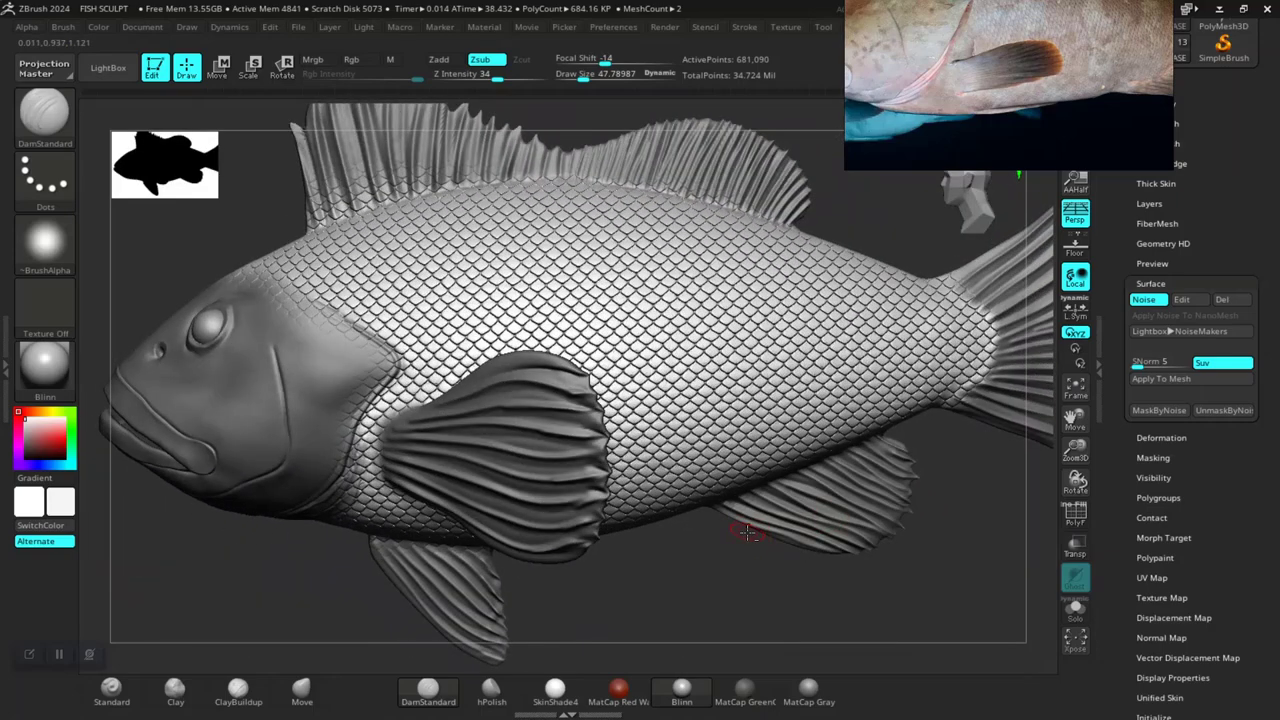
{"action": "key", "text": "alt+Tab"}
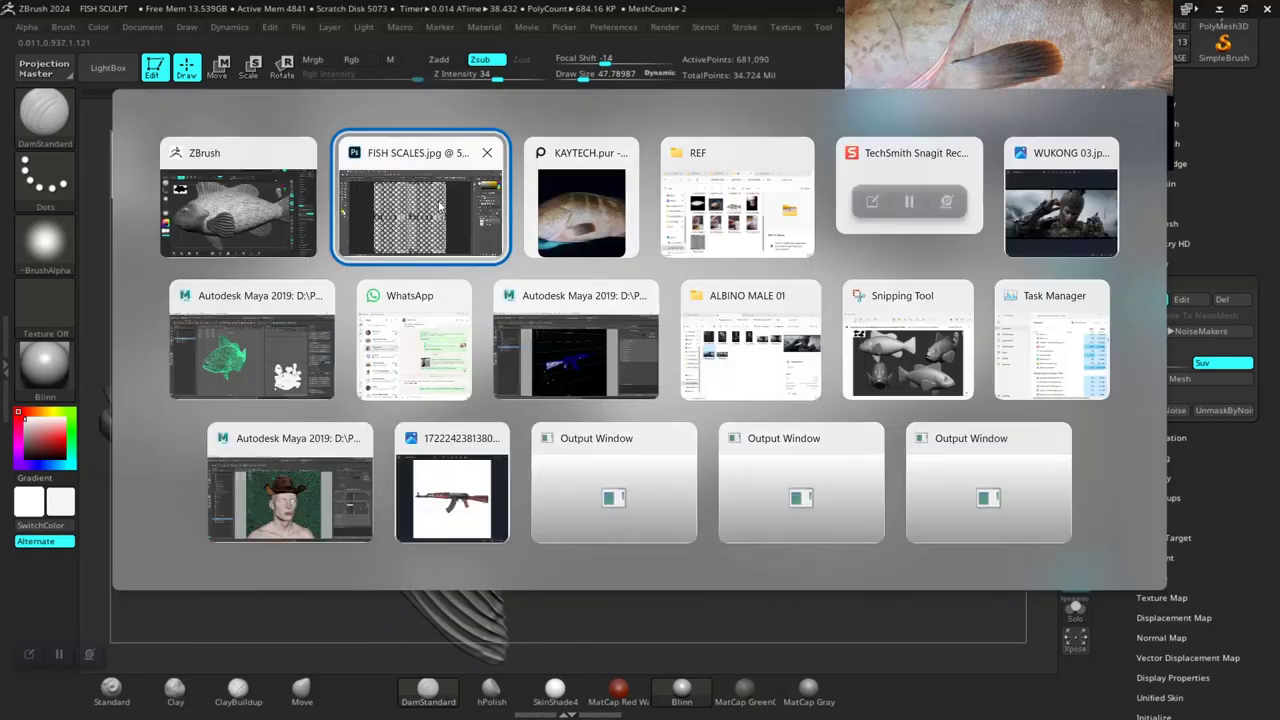
{"action": "mouse_move", "coordinate": [420, 197]}
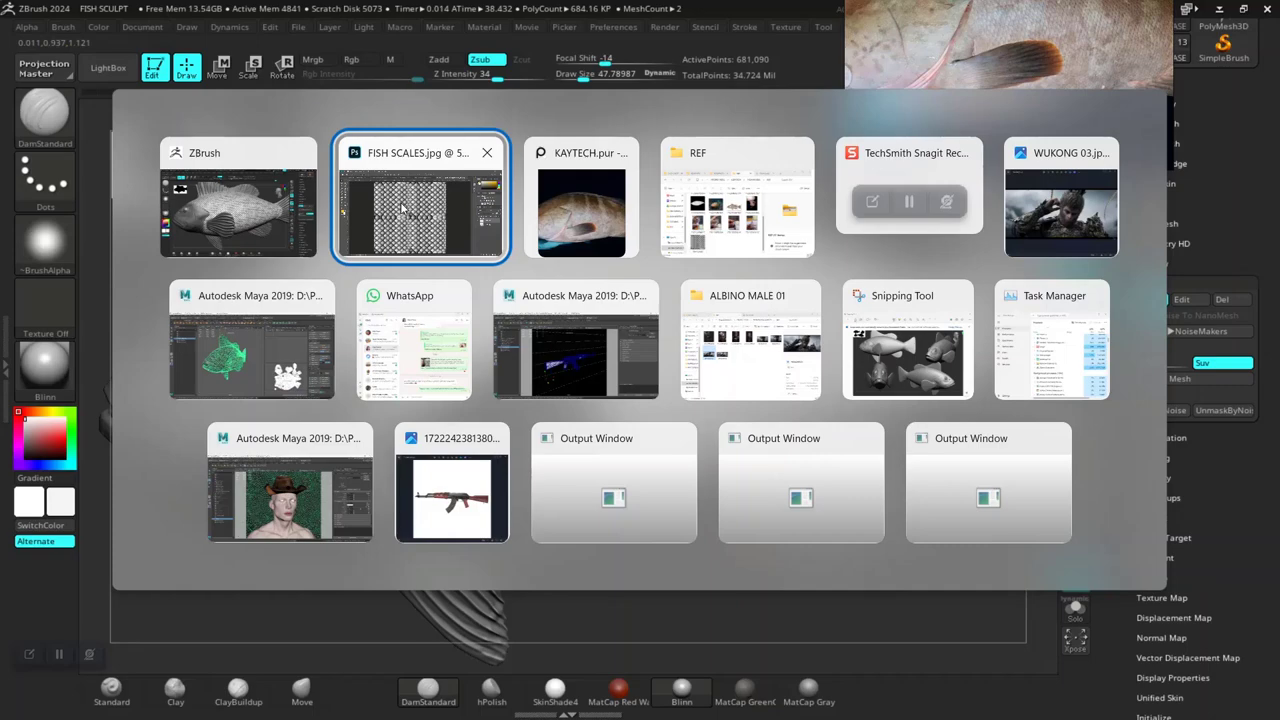
{"action": "left_click", "coordinate": [737, 200]}
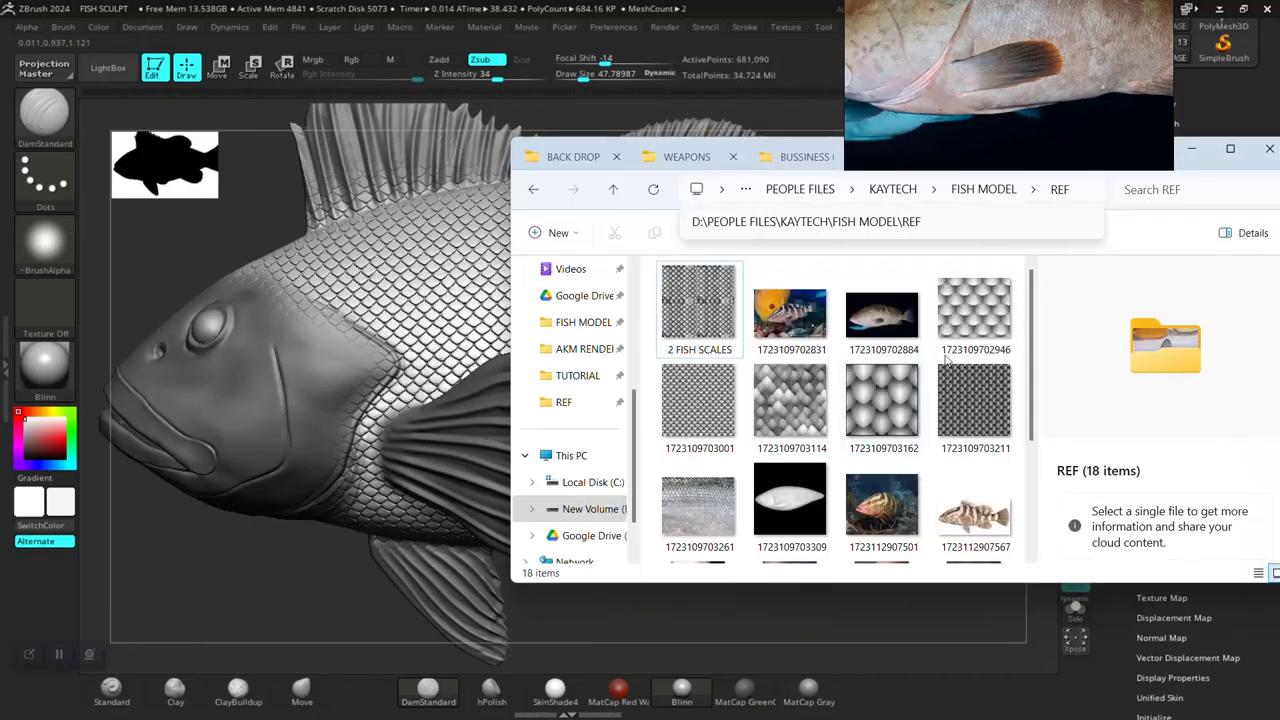
{"action": "scroll", "coordinate": [682, 400], "scroll_direction": "down", "scroll_amount": 3}
{"action": "scroll", "coordinate": [682, 400], "scroll_direction": "up", "scroll_amount": 3}
{"action": "left_click", "coordinate": [684, 390]}
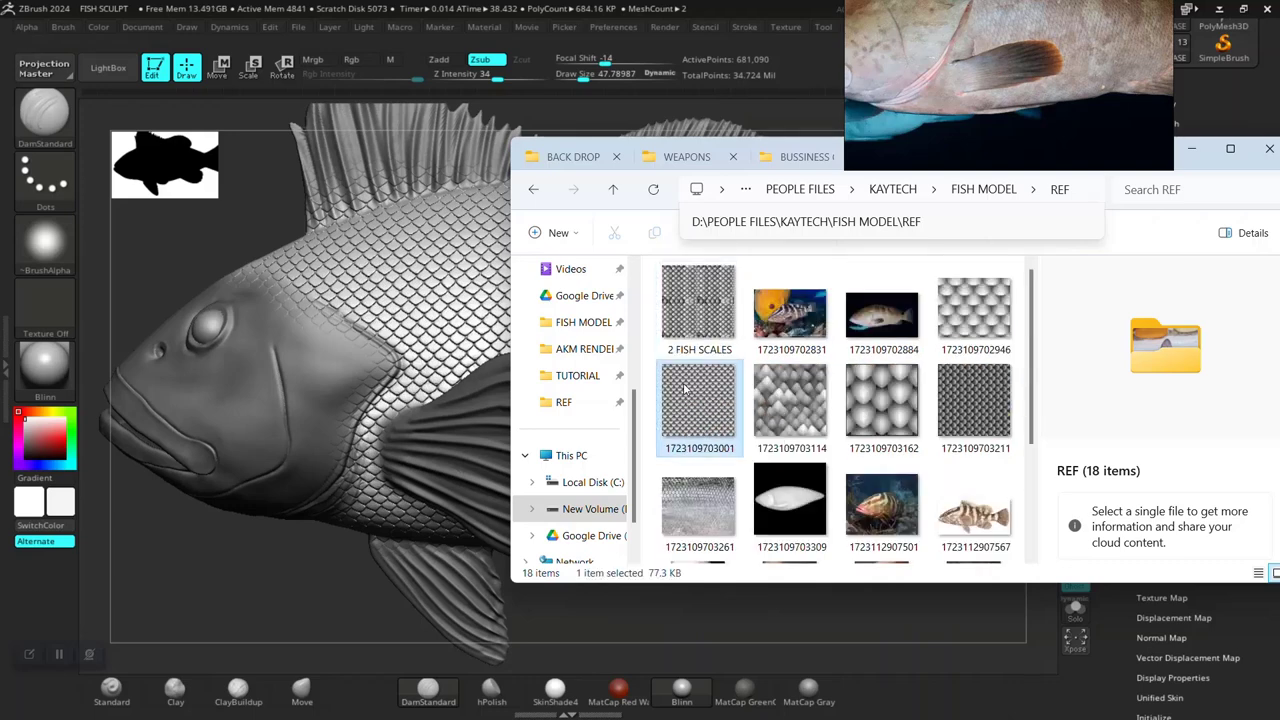
{"action": "mouse_move", "coordinate": [698, 402]}
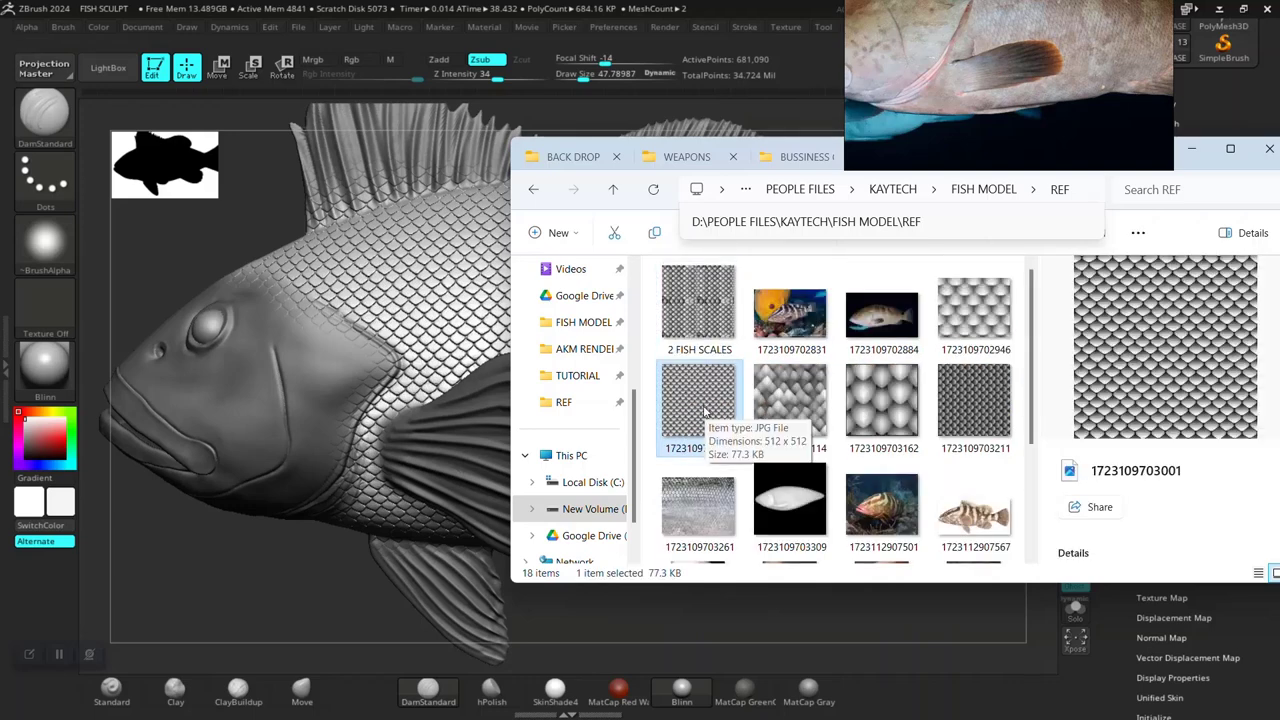
{"action": "key", "text": "alt+Tab"}
{"action": "key", "text": "alt+Tab"}
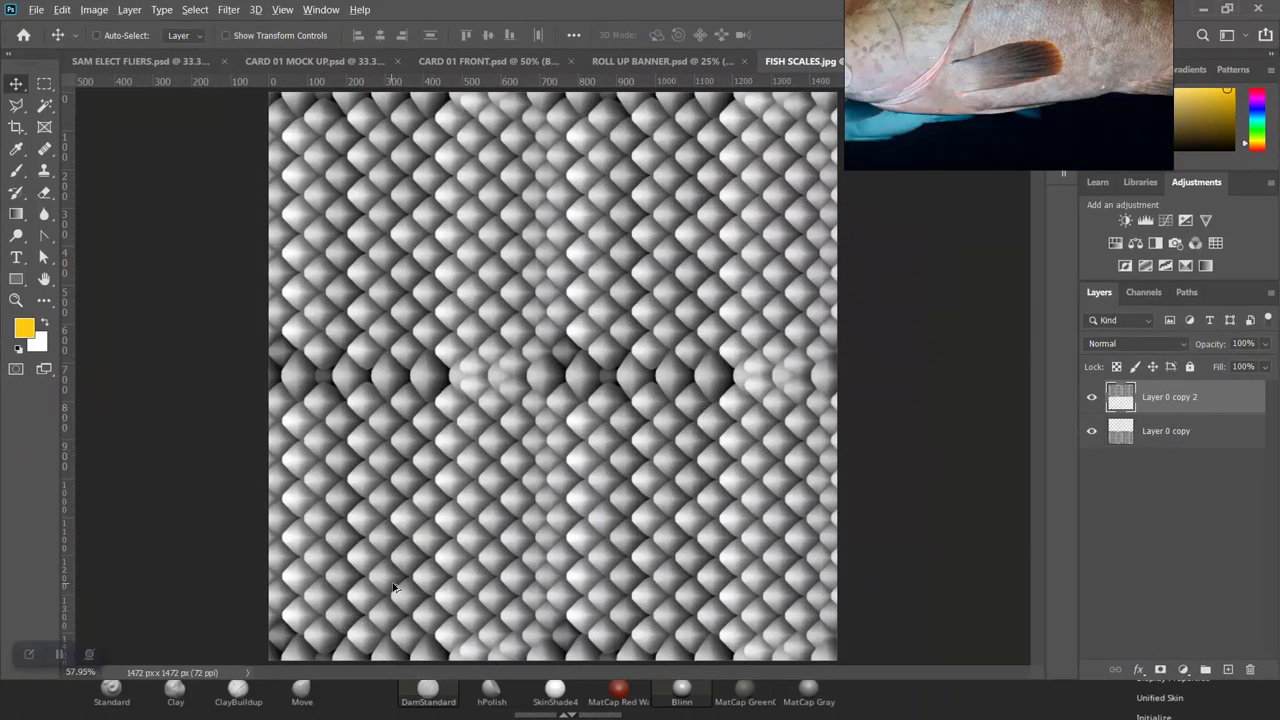
Step: Drag 1723109703001.jpg from the REF folder into Photoshop as its own 512 x 512 document
{"action": "key", "text": "alt+Tab"}
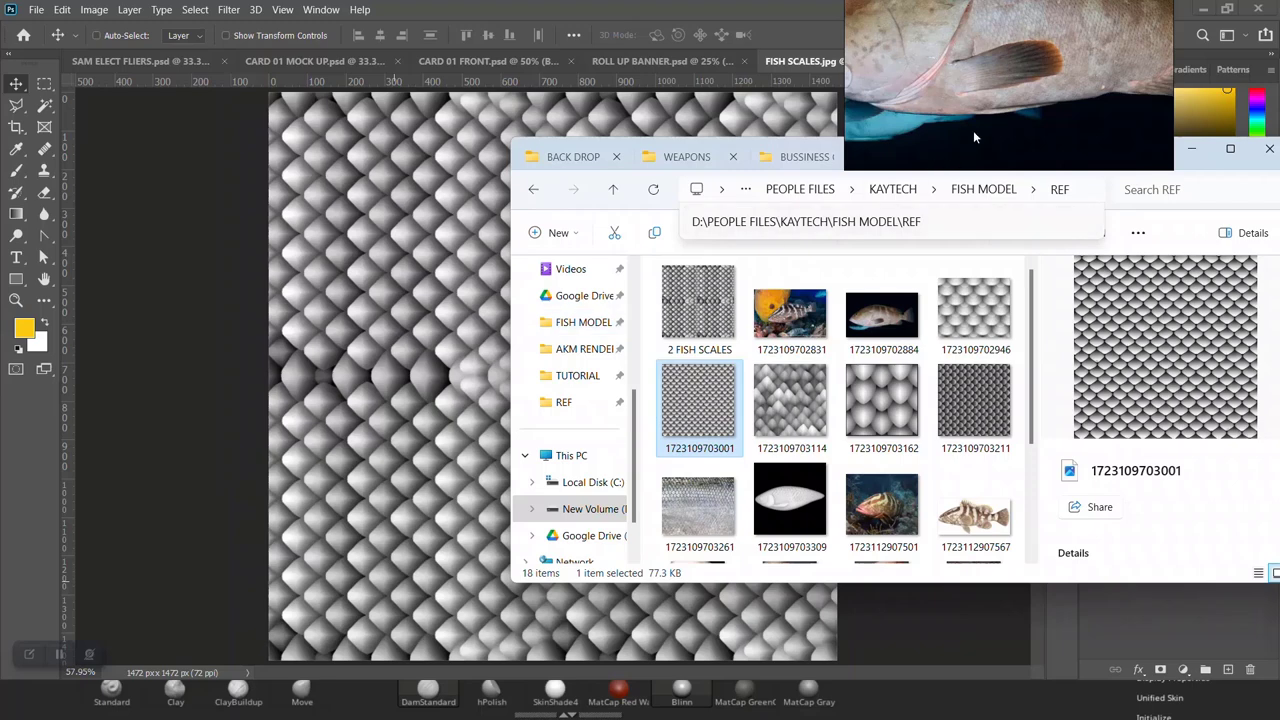
{"action": "left_click_drag", "start_coordinate": [975, 137], "coordinate": [130, 285]}
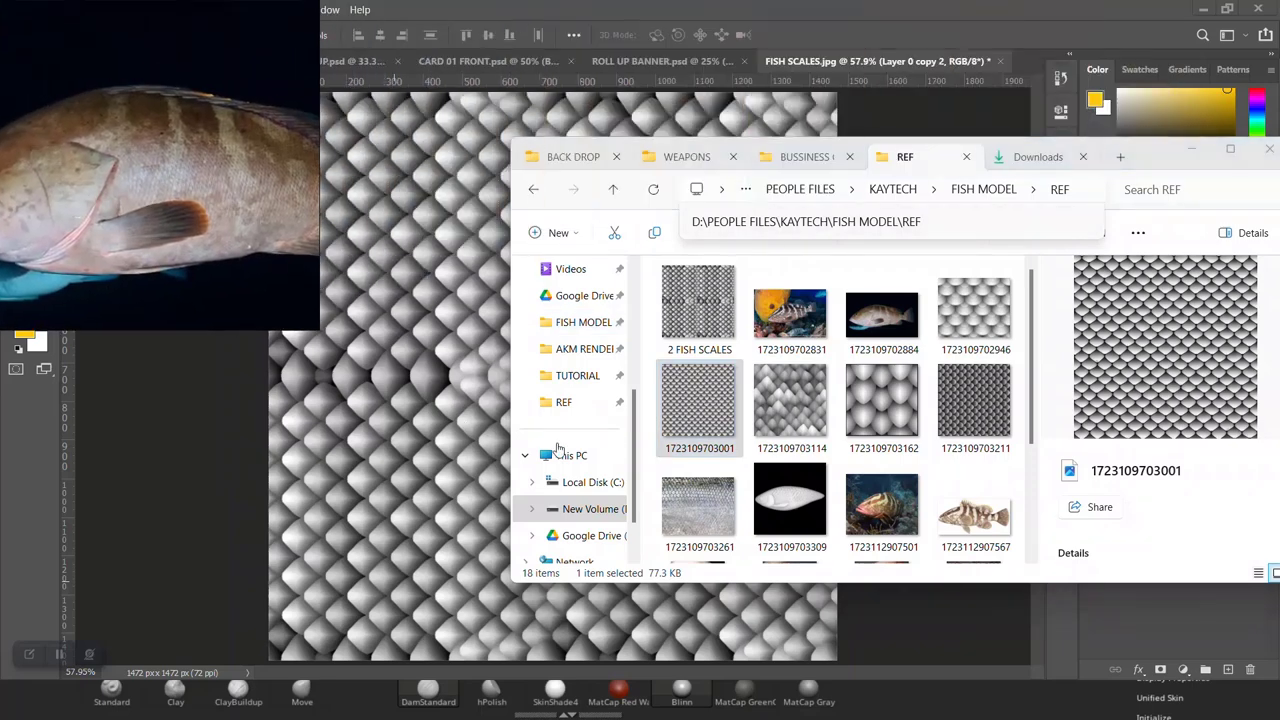
{"action": "left_click", "coordinate": [718, 408]}
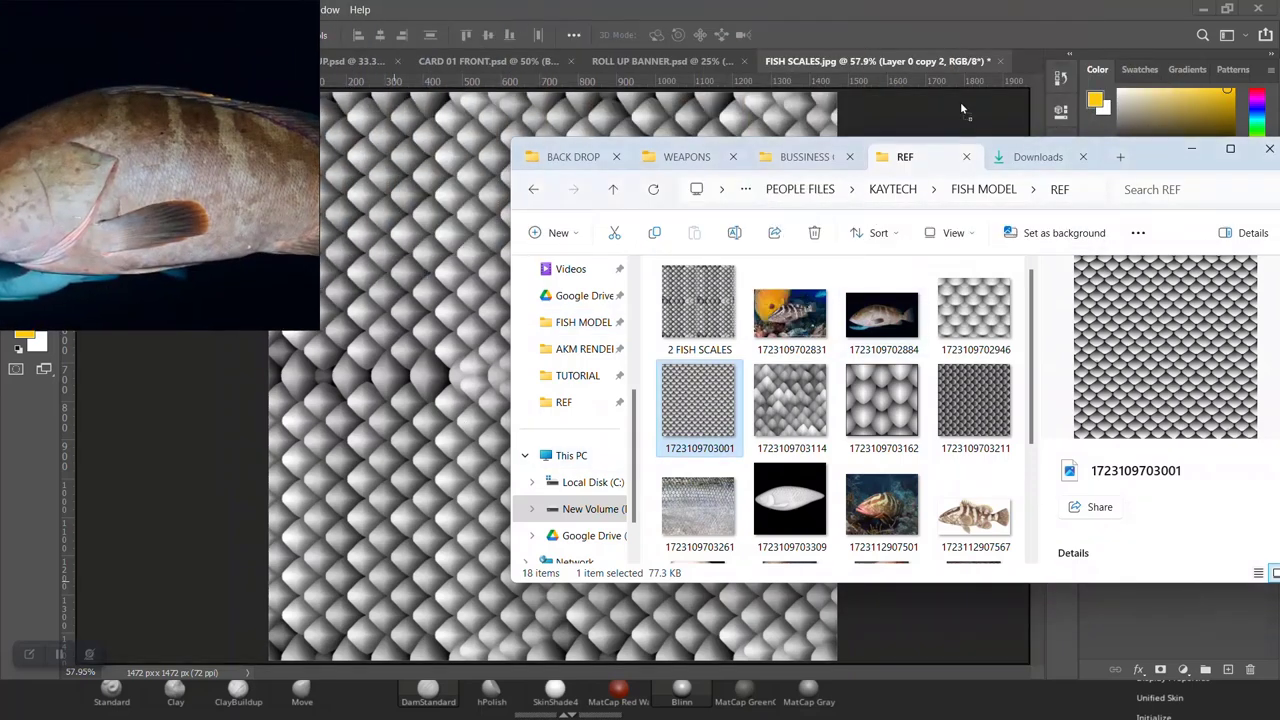
{"action": "left_click_drag", "start_coordinate": [962, 108], "coordinate": [1040, 55]}
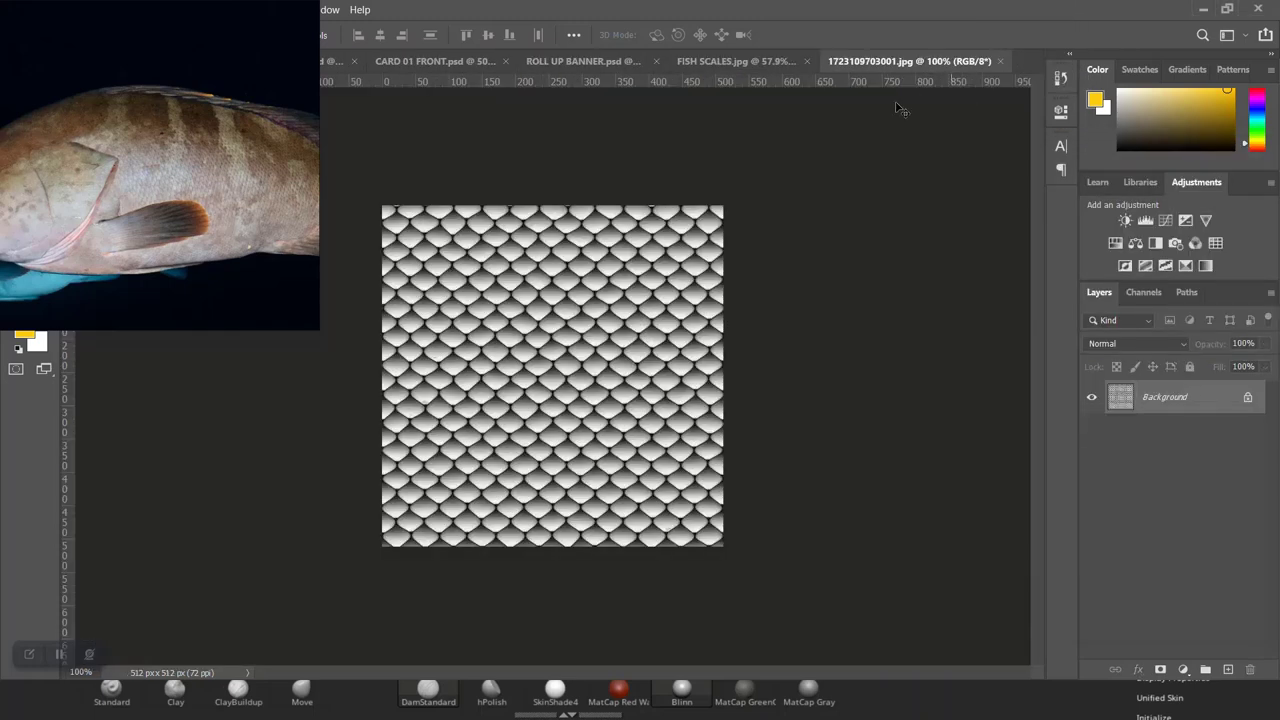
{"action": "left_click_drag", "start_coordinate": [279, 167], "coordinate": [960, 287]}
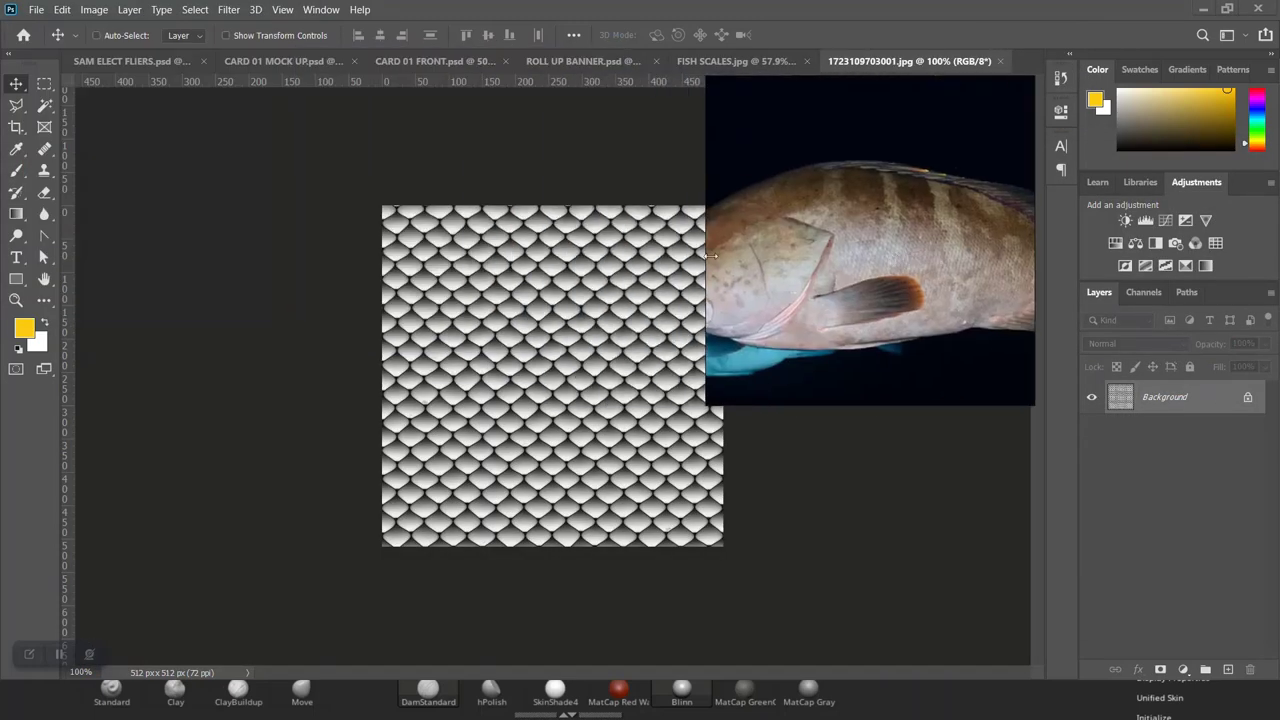
{"action": "left_click", "coordinate": [61, 10]}
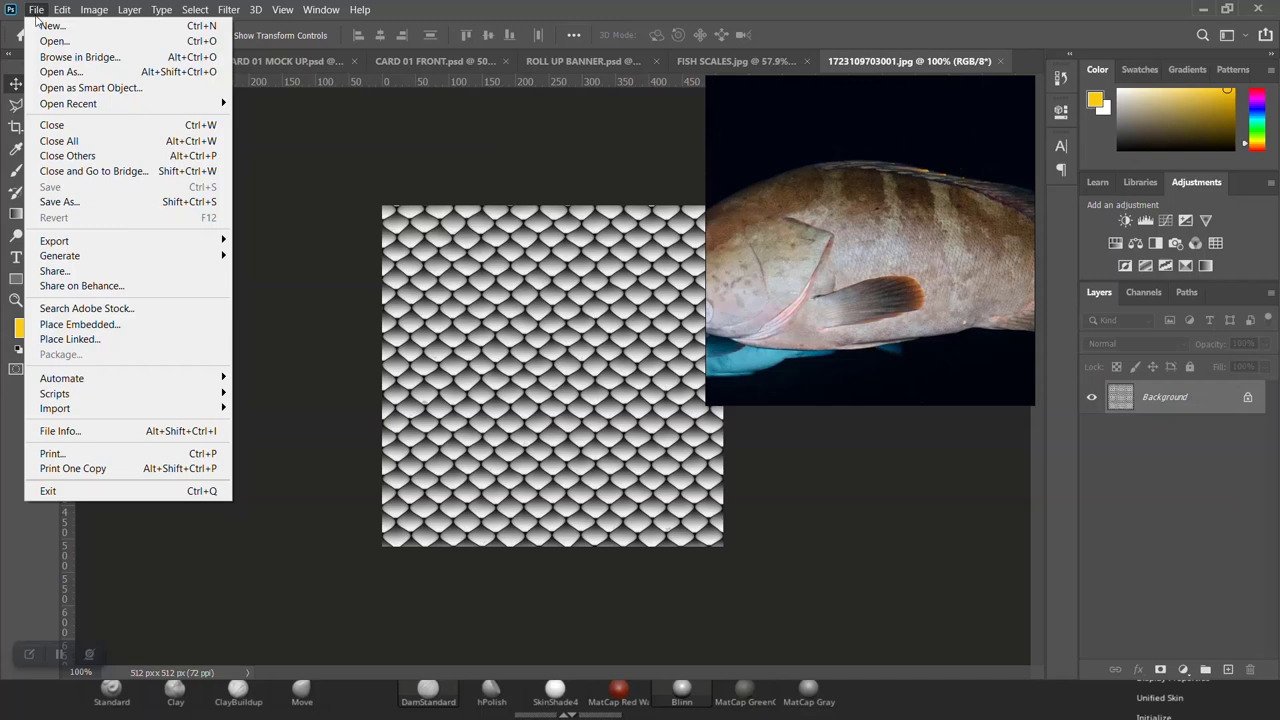
{"action": "mouse_move", "coordinate": [94, 10]}
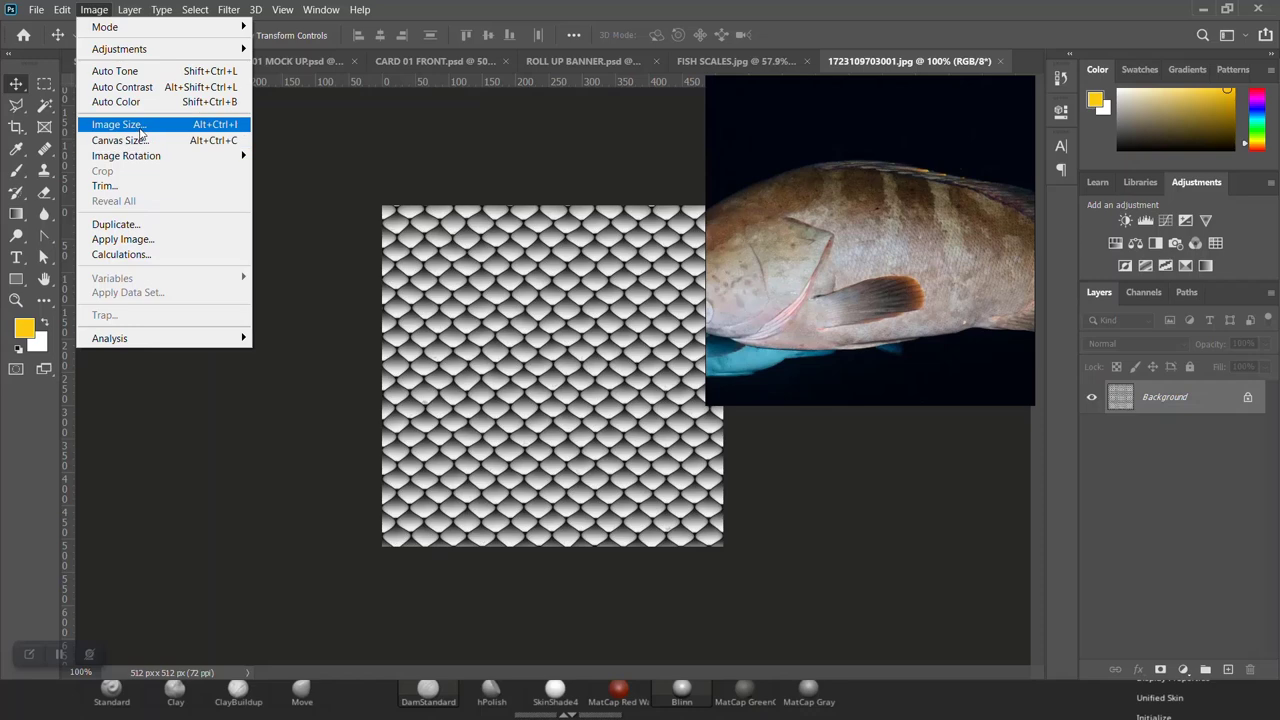
{"action": "mouse_move", "coordinate": [126, 156]}
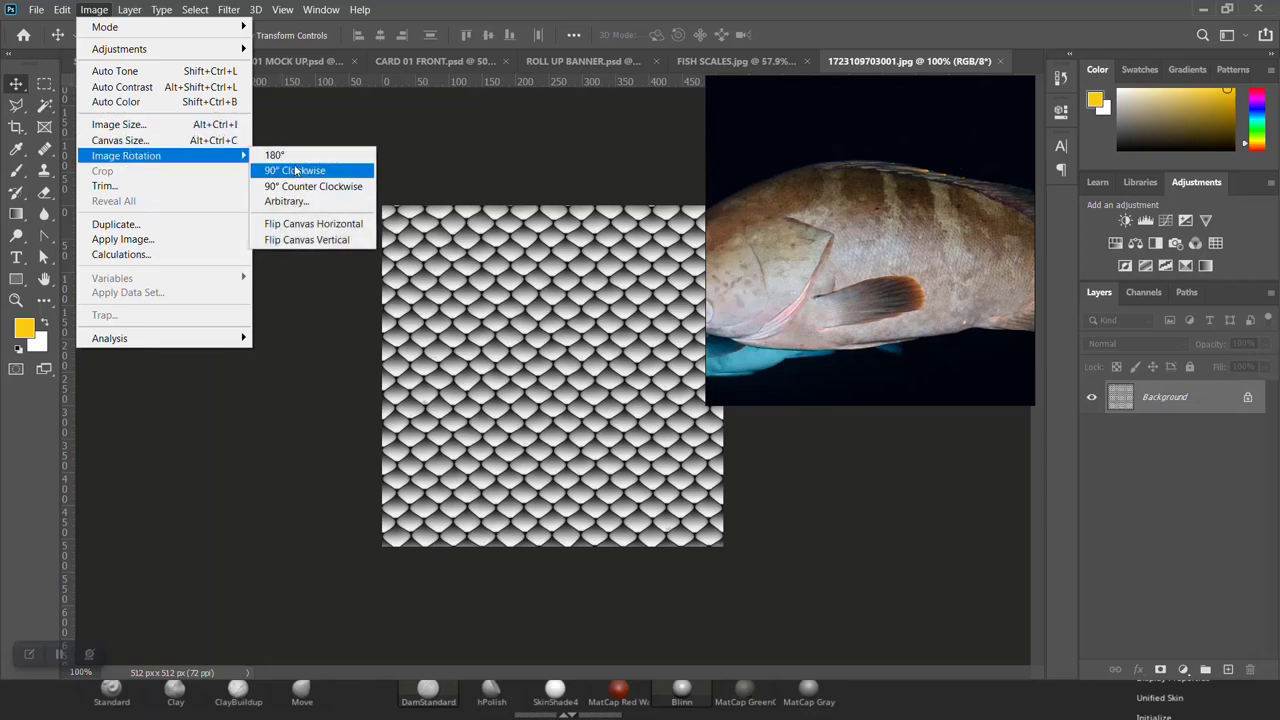
Step: Rotate the scale tile 90° clockwise and save it as the JPEG WIDE SCALES in the REF folder
{"action": "left_click", "coordinate": [296, 171]}
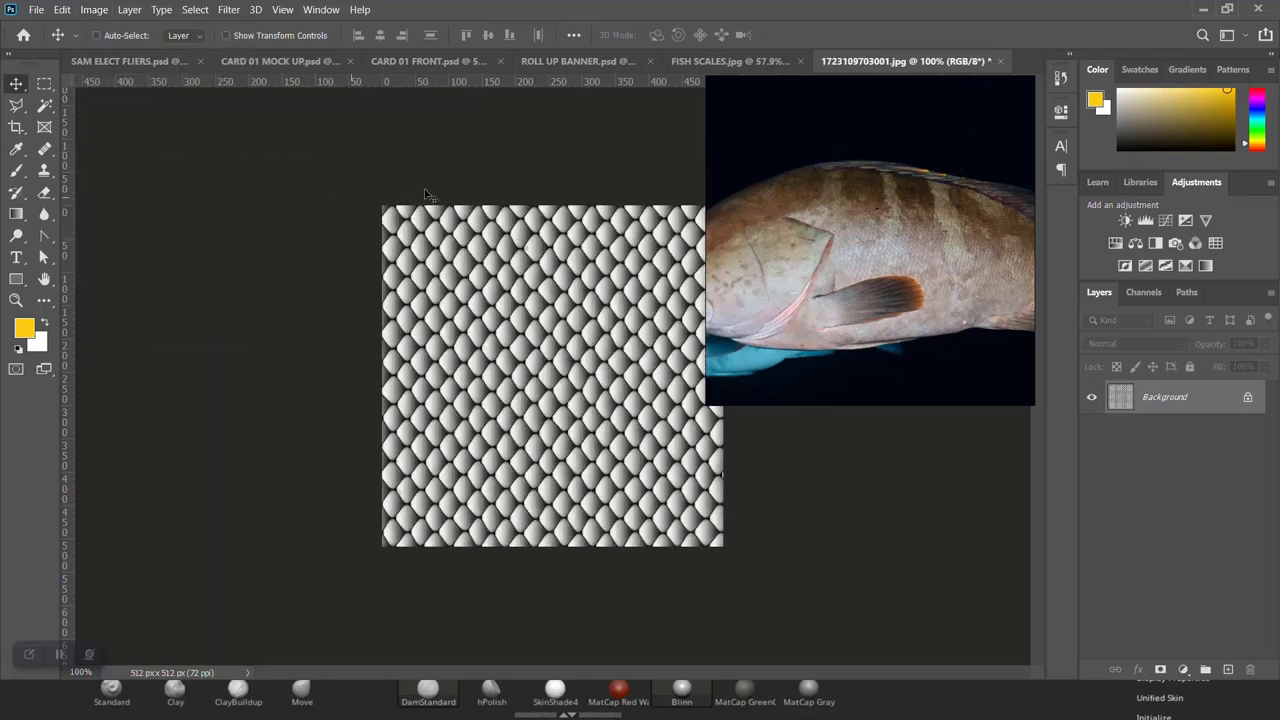
{"action": "left_click", "coordinate": [36, 9]}
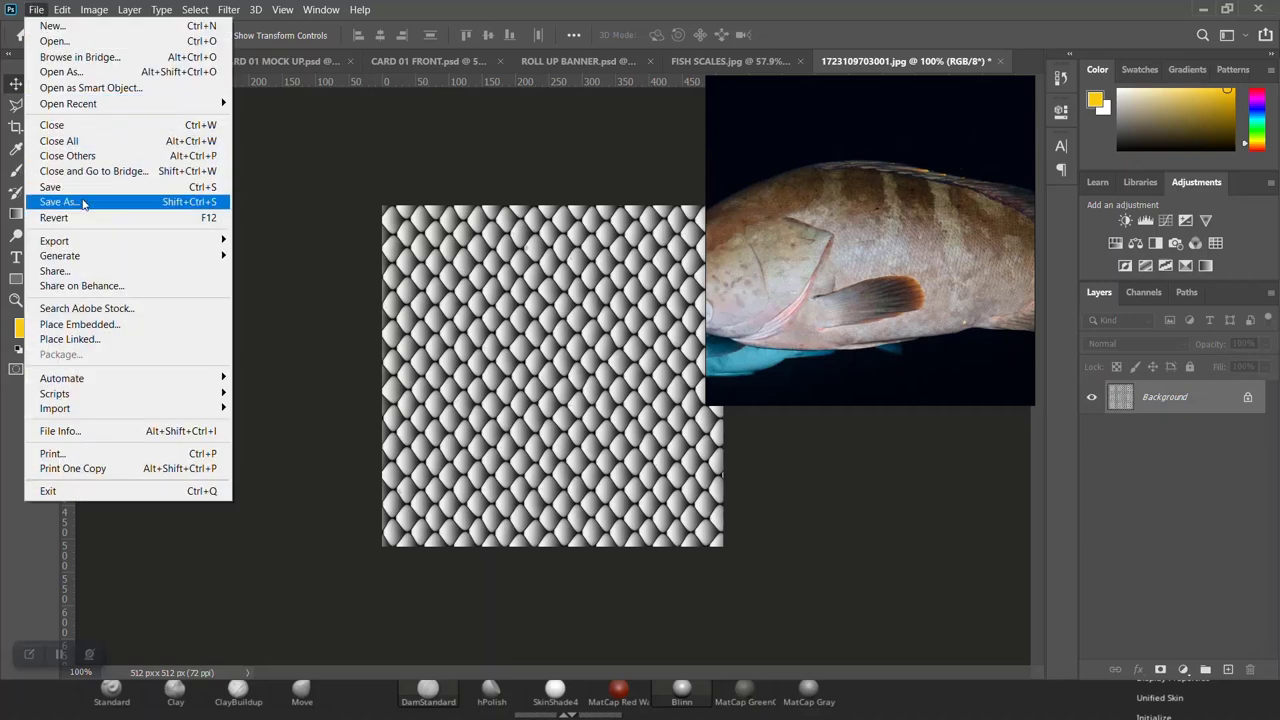
{"action": "left_click", "coordinate": [80, 199]}
{"action": "left_click_drag", "start_coordinate": [997, 282], "coordinate": [473, 215]}
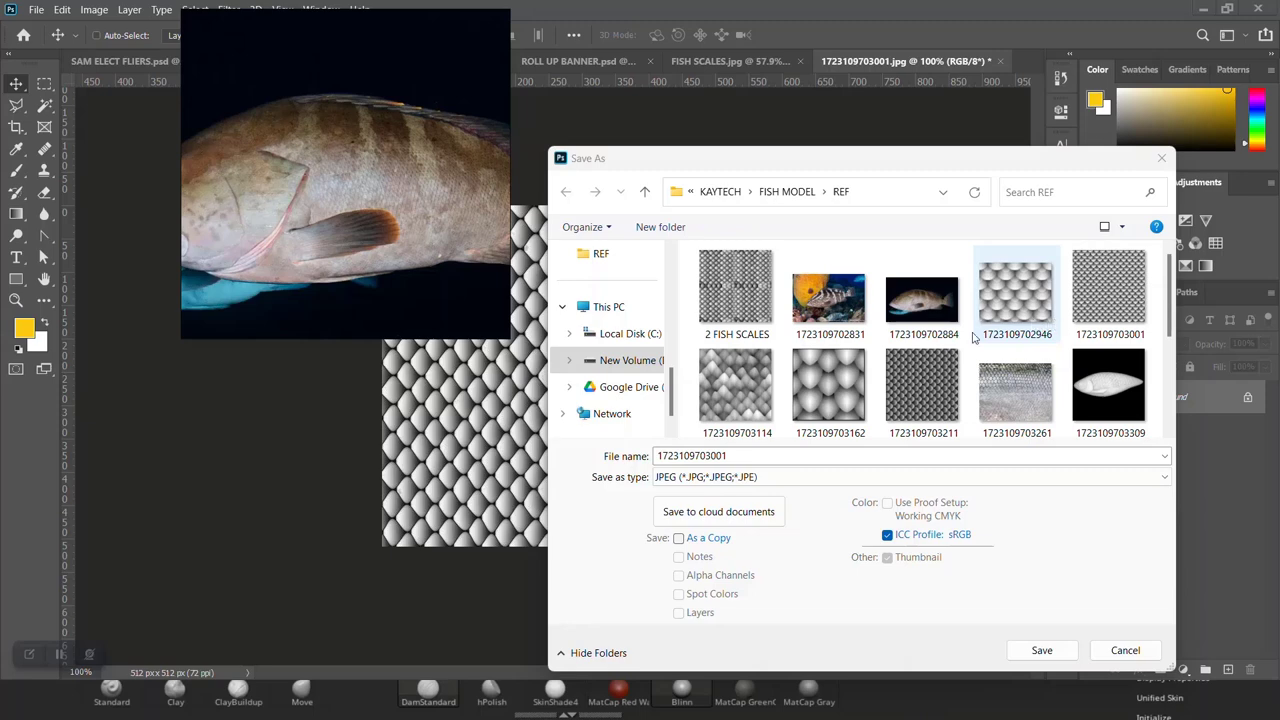
{"action": "scroll", "coordinate": [972, 337], "scroll_direction": "down", "scroll_amount": 1}
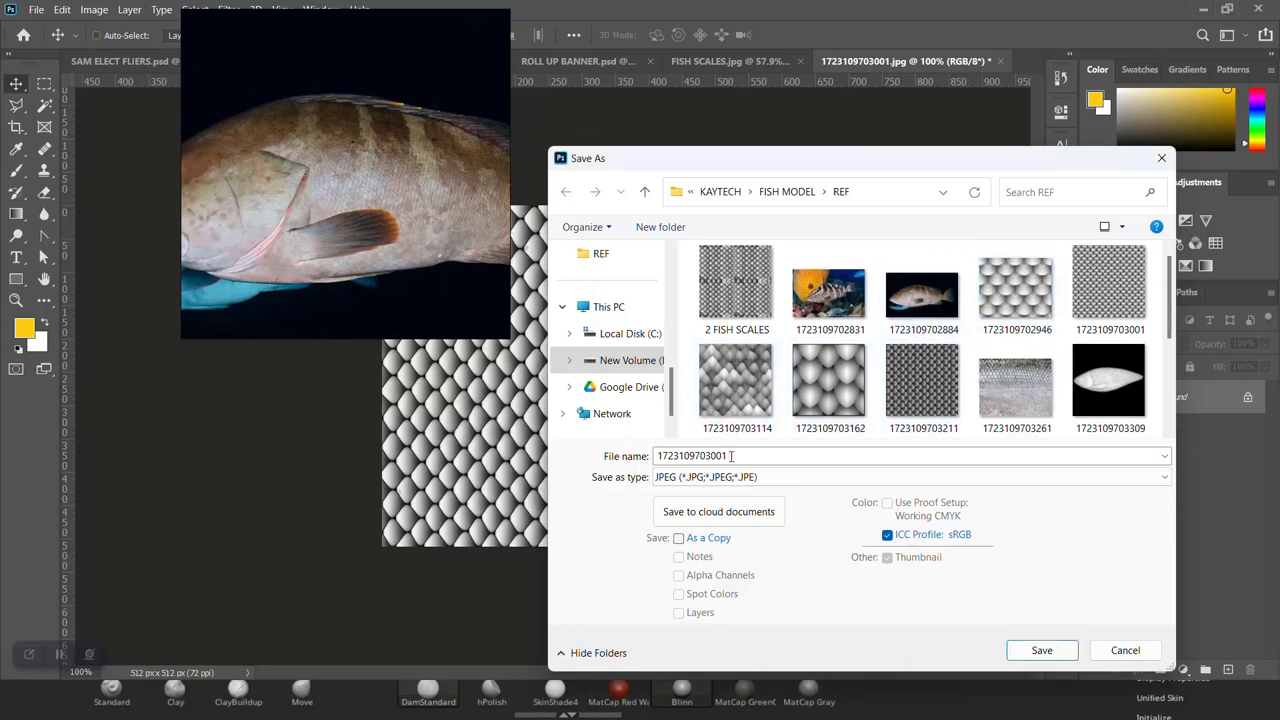
{"action": "left_click_drag", "start_coordinate": [731, 455], "coordinate": [637, 456]}
{"action": "type", "text": "WIDE SCALES"}
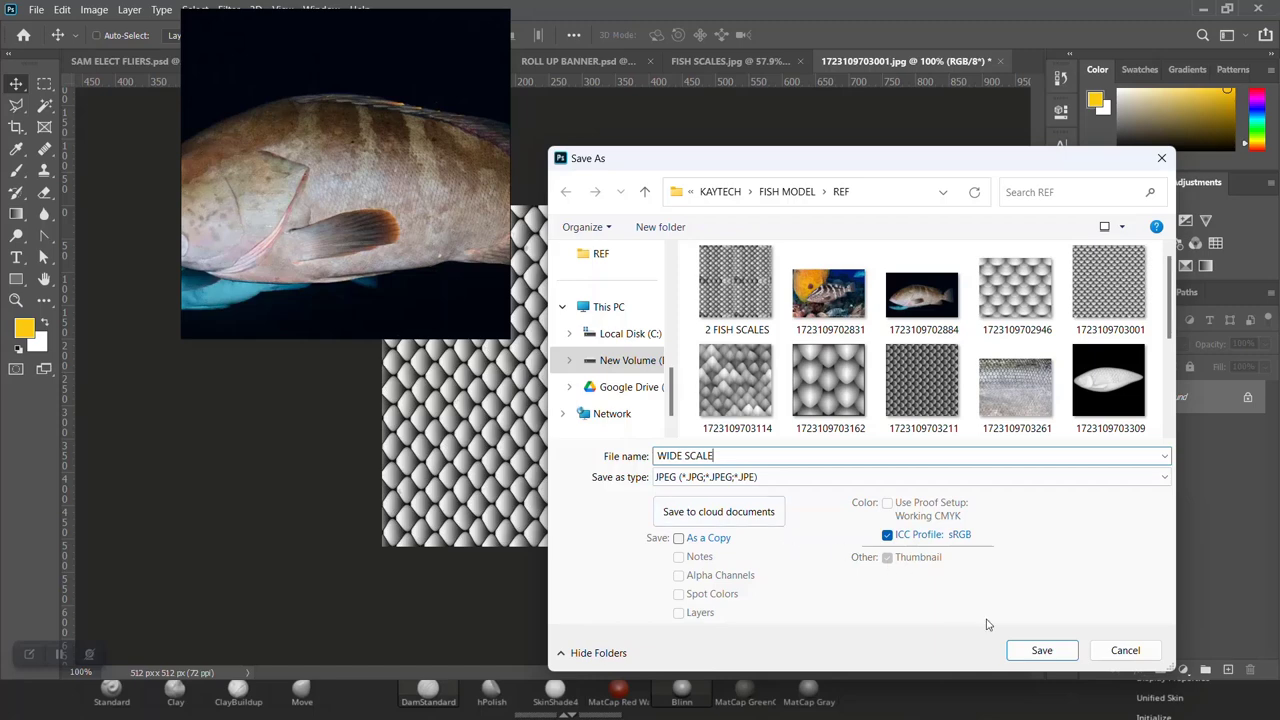
{"action": "left_click", "coordinate": [1045, 652]}
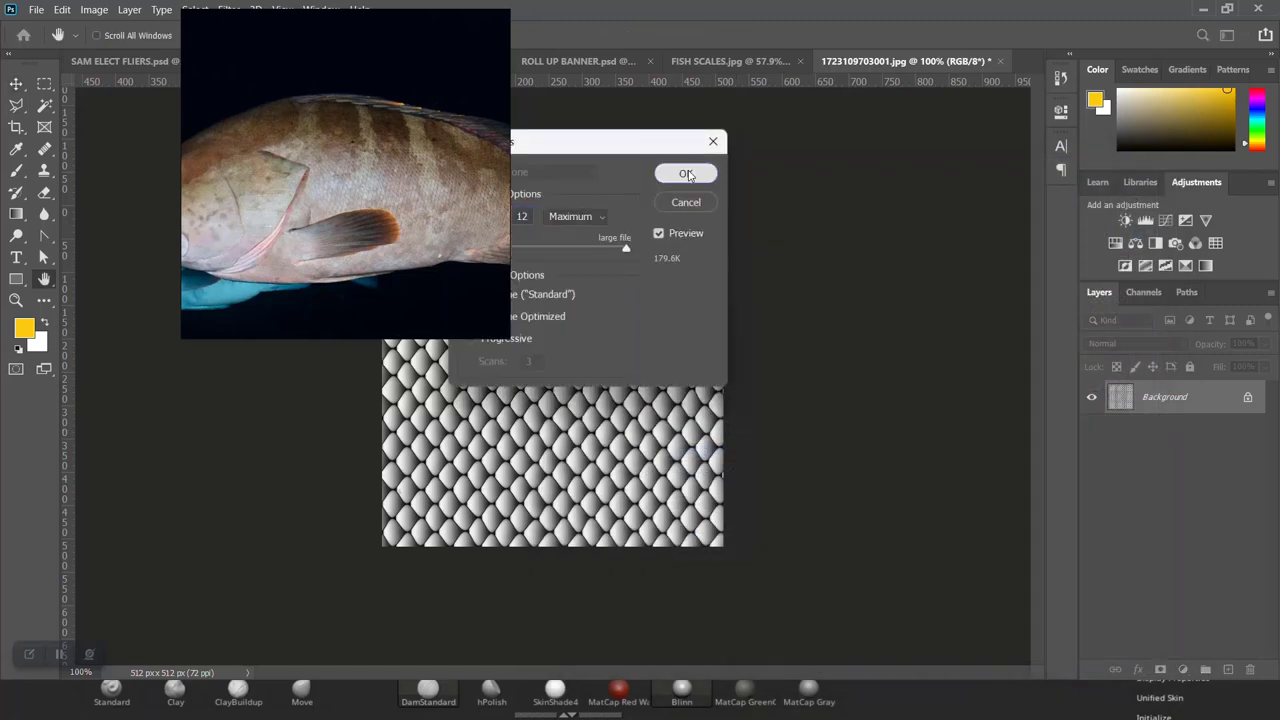
{"action": "left_click", "coordinate": [688, 176]}
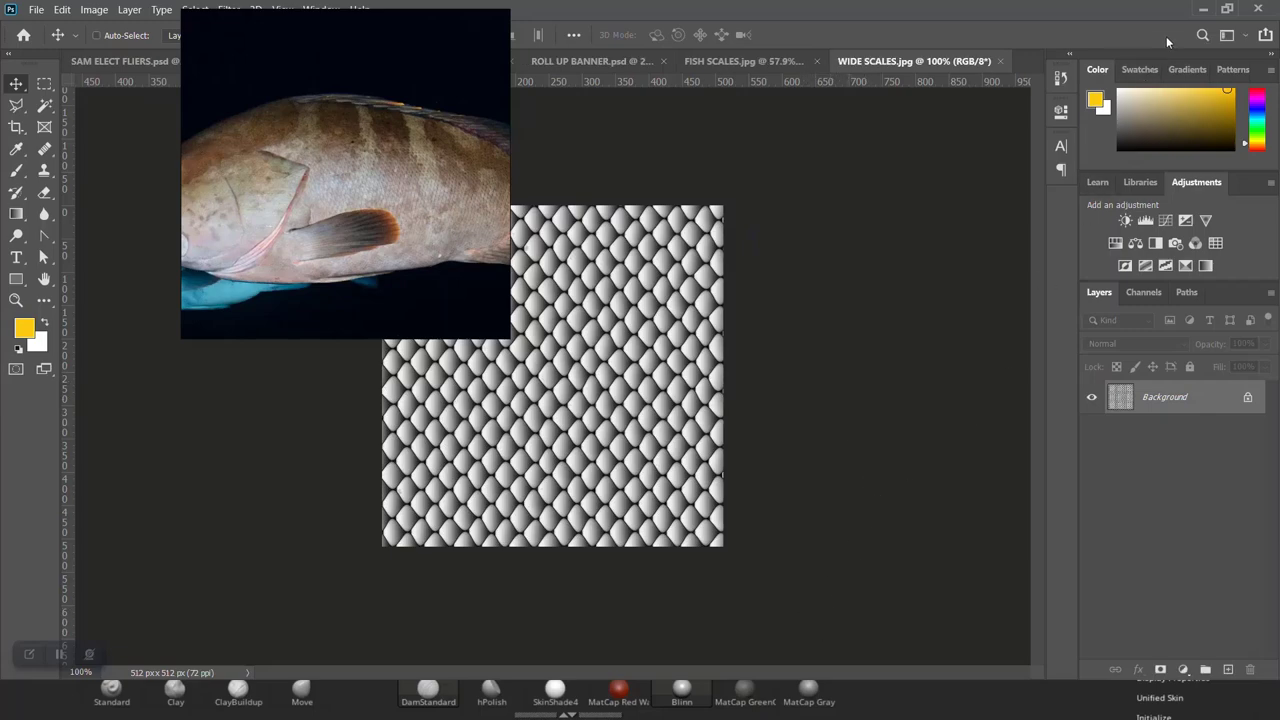
Step: Minimize Photoshop and File Explorer and reopen ZBrush's NoiseMaker surface noise editor
{"action": "left_click", "coordinate": [1195, 10]}
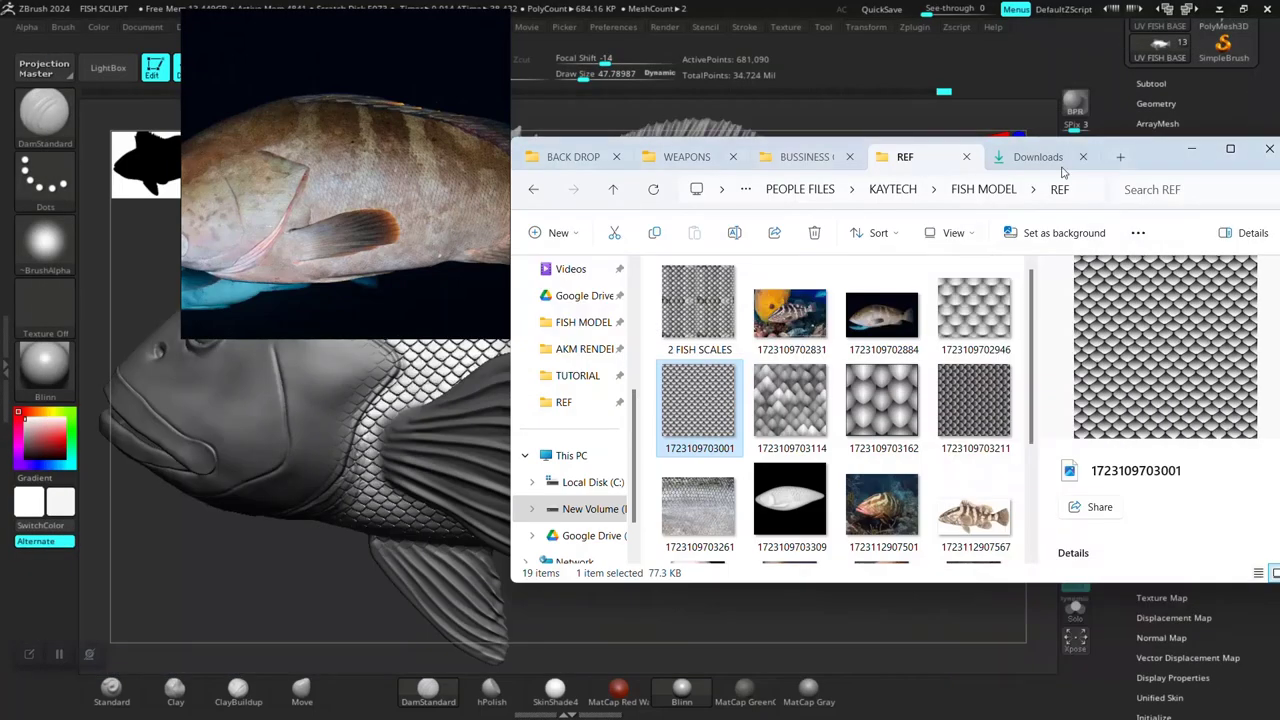
{"action": "left_click", "coordinate": [1191, 149]}
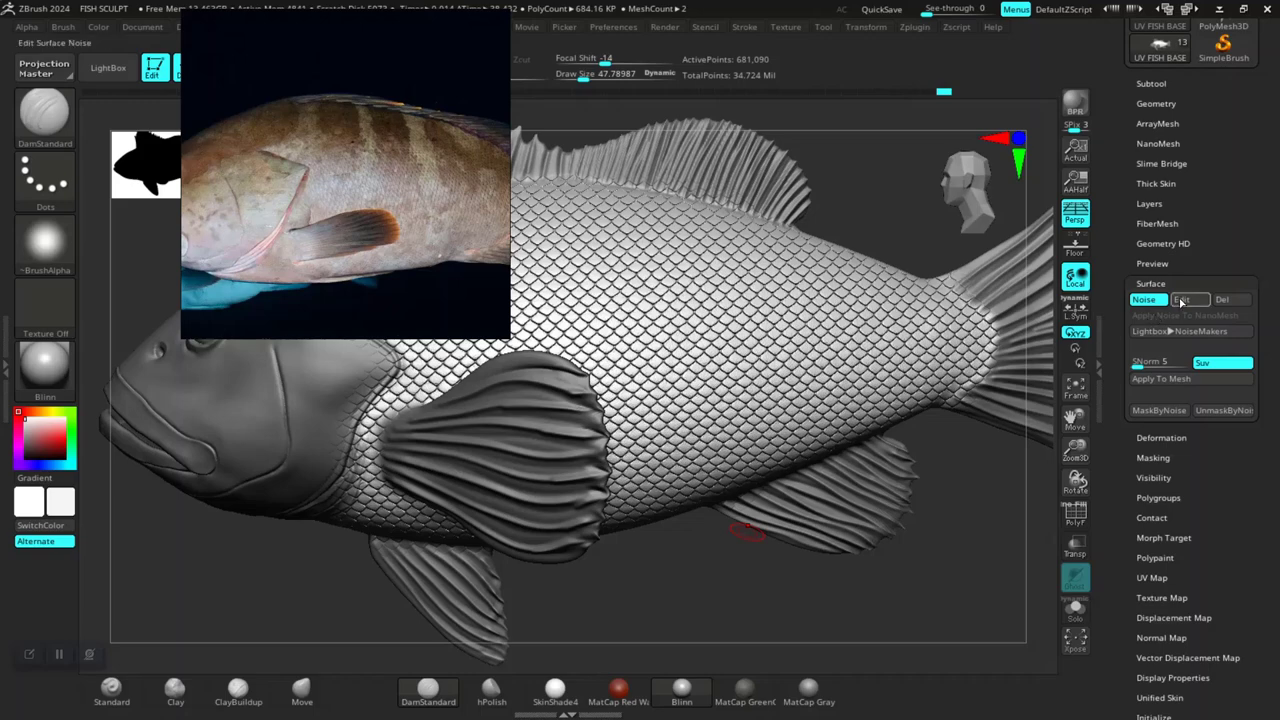
{"action": "left_click", "coordinate": [1181, 300]}
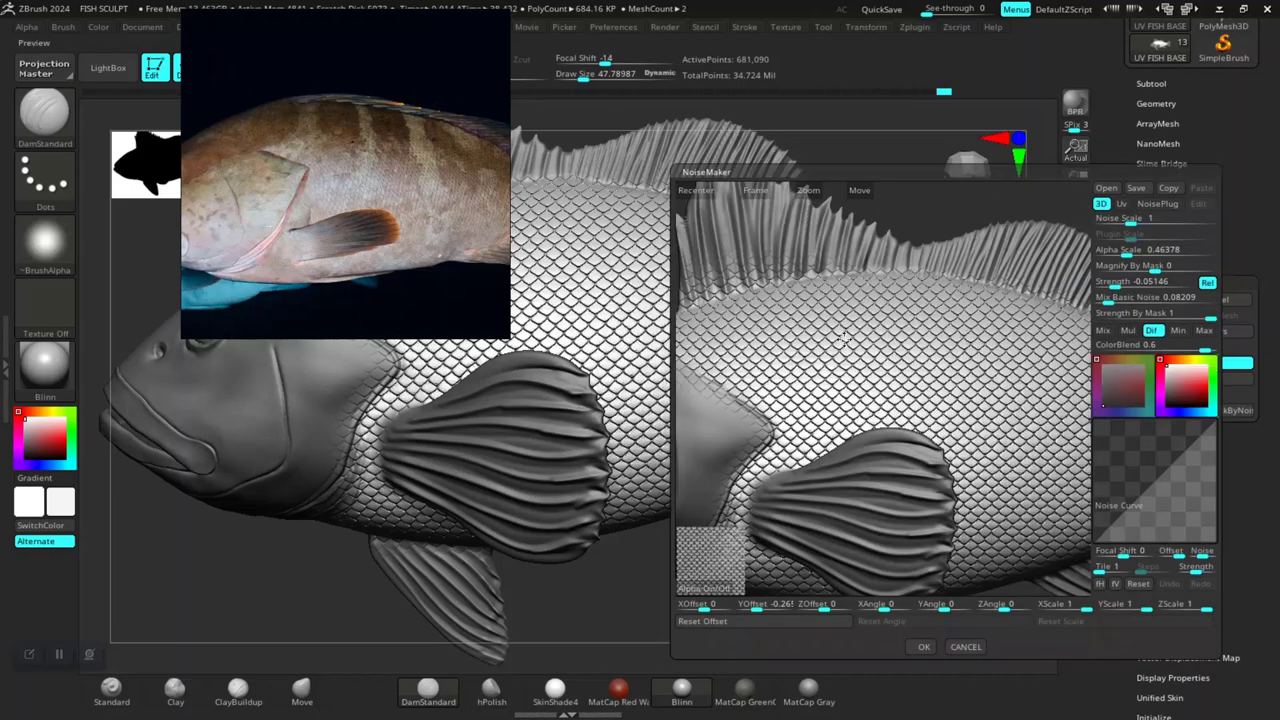
Step: Replace the noise alpha with WIDE SCALES.jpg and apply the rotated scales to the fish
{"action": "left_click", "coordinate": [713, 589]}
{"action": "left_click", "coordinate": [715, 592]}
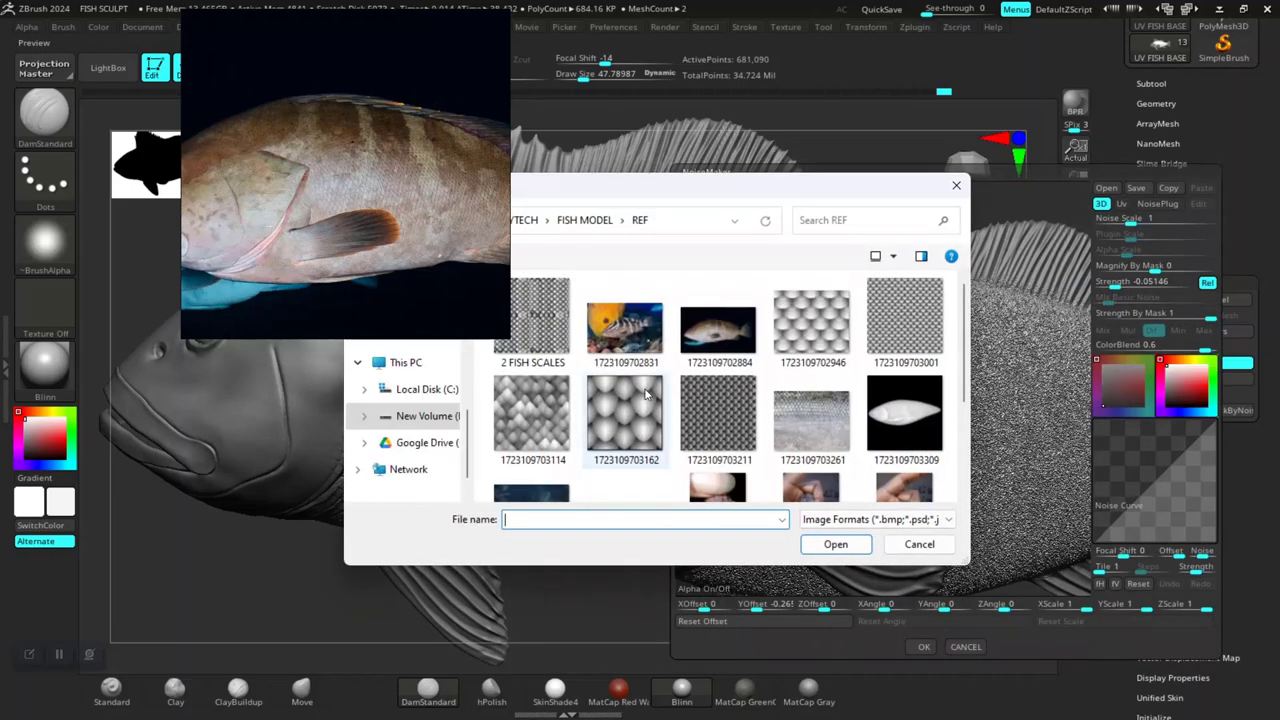
{"action": "scroll", "coordinate": [801, 337], "scroll_direction": "down", "scroll_amount": 5}
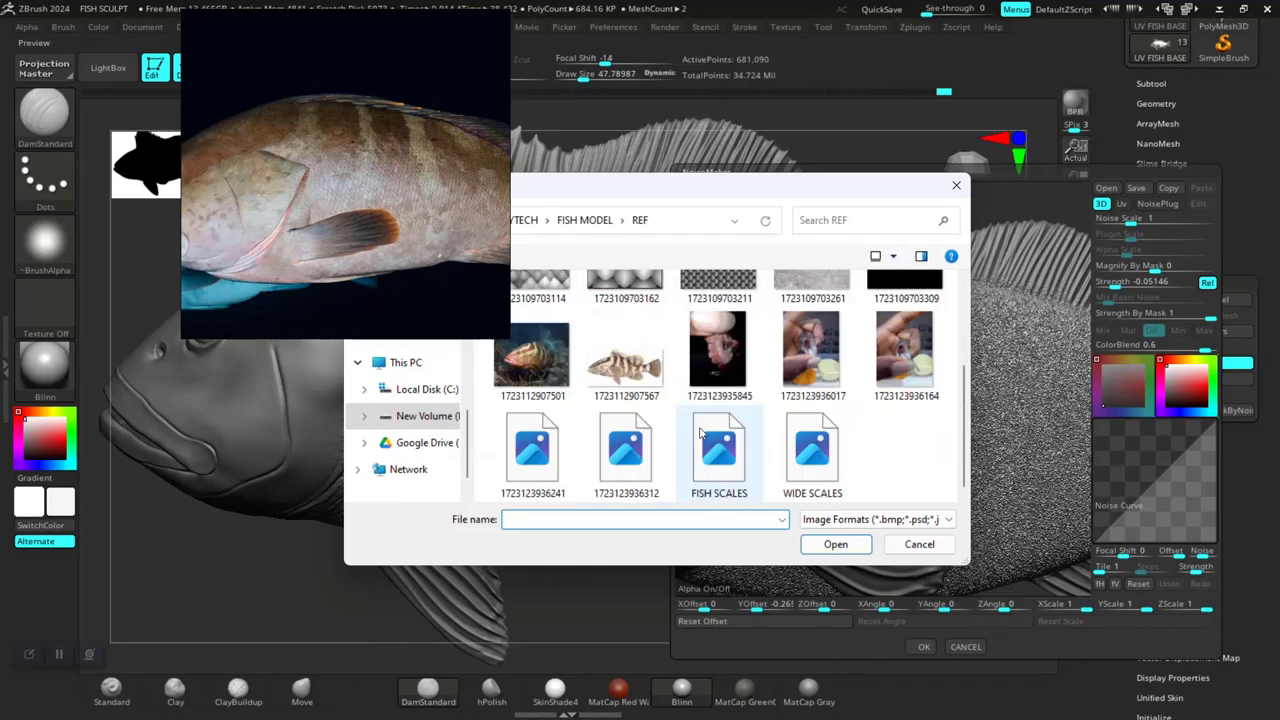
{"action": "double_click", "coordinate": [798, 455]}
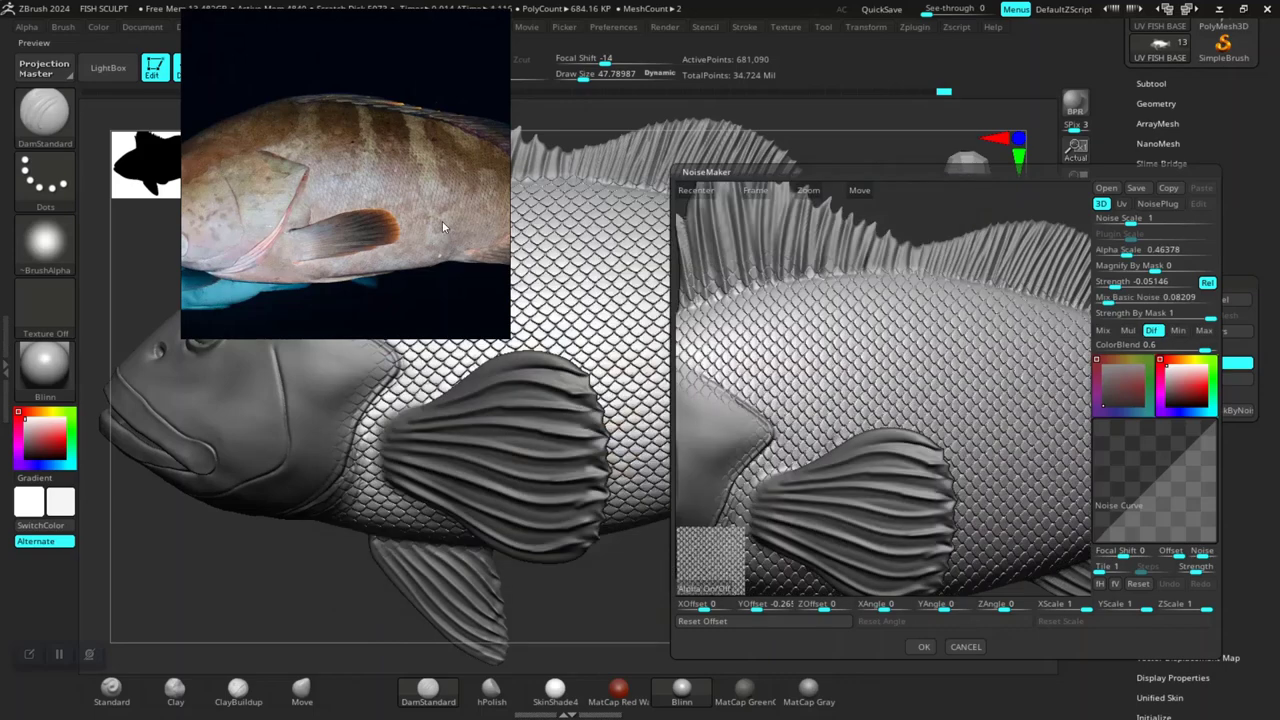
{"action": "left_click_drag", "start_coordinate": [442, 221], "coordinate": [332, 162]}
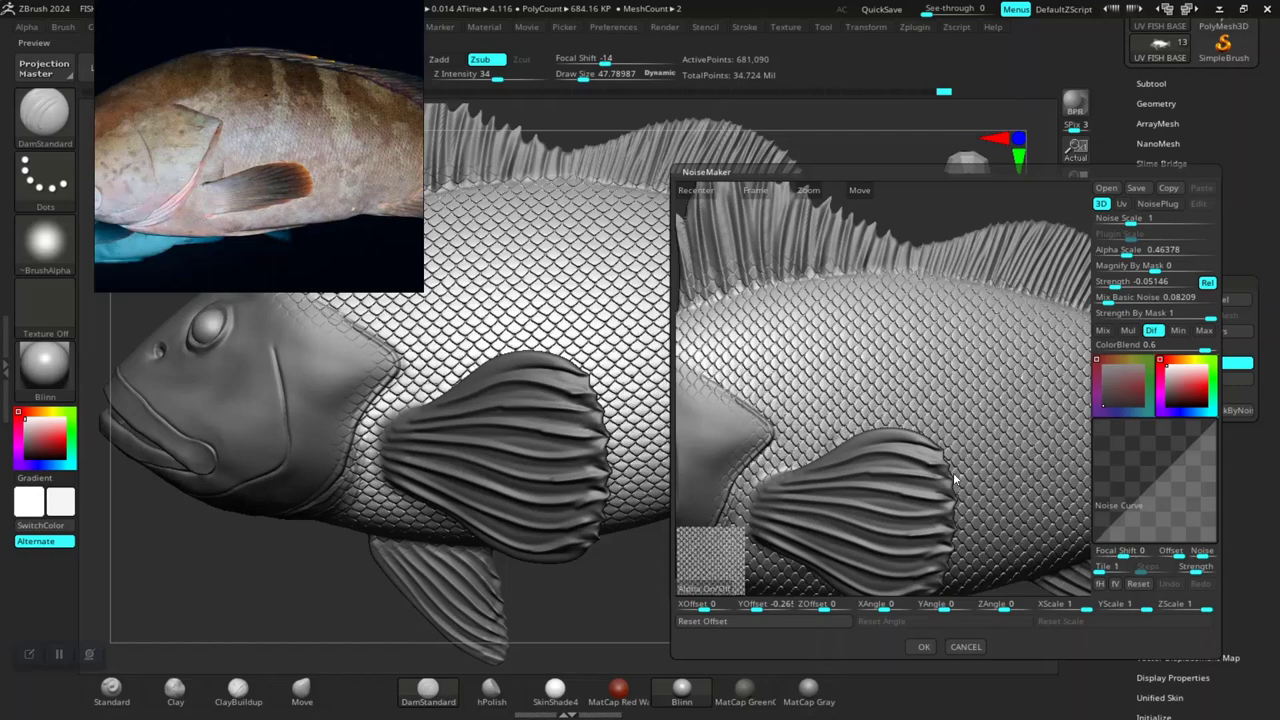
{"action": "left_click", "coordinate": [920, 647]}
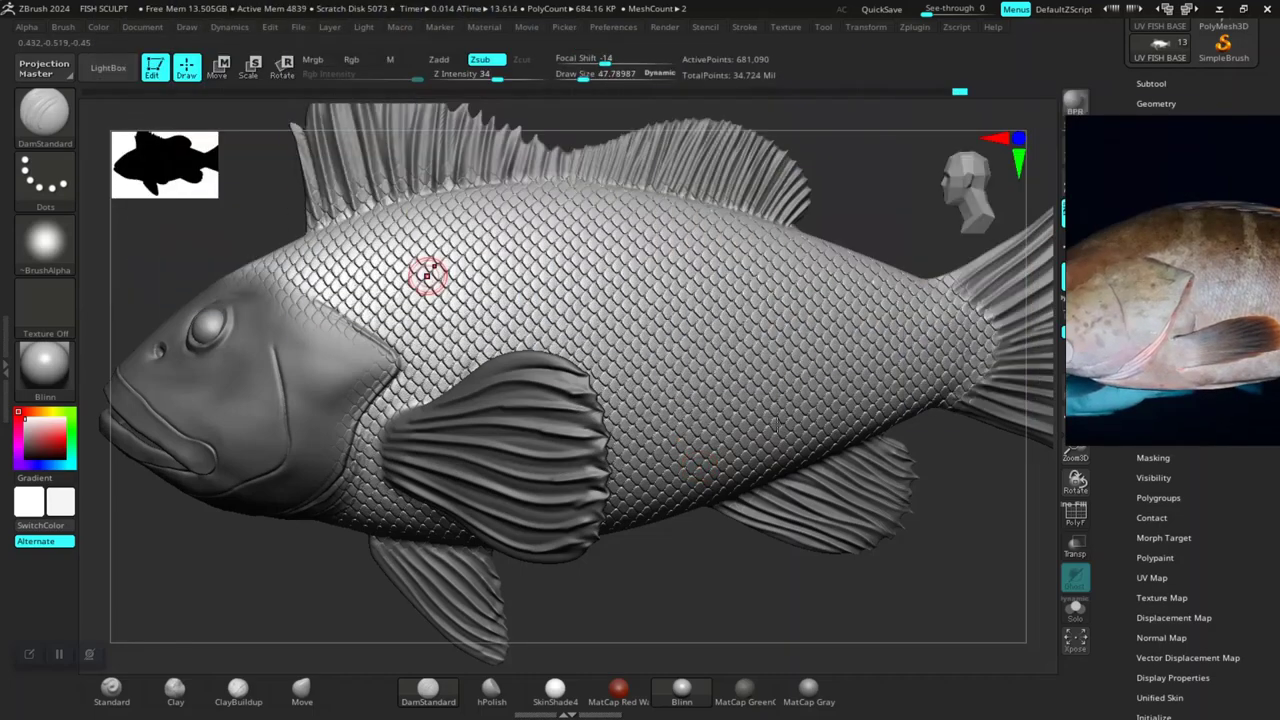
Step: Orbit and zoom around the fish's head, top and back to inspect the new scales up close
{"action": "left_click_drag", "start_coordinate": [736, 591], "coordinate": [725, 572]}
{"action": "mouse_move", "coordinate": [280, 206]}
{"action": "left_mouse_down"}
{"action": "mouse_move", "coordinate": [410, 233]}
{"action": "mouse_move", "coordinate": [440, 262]}
{"action": "left_mouse_up"}
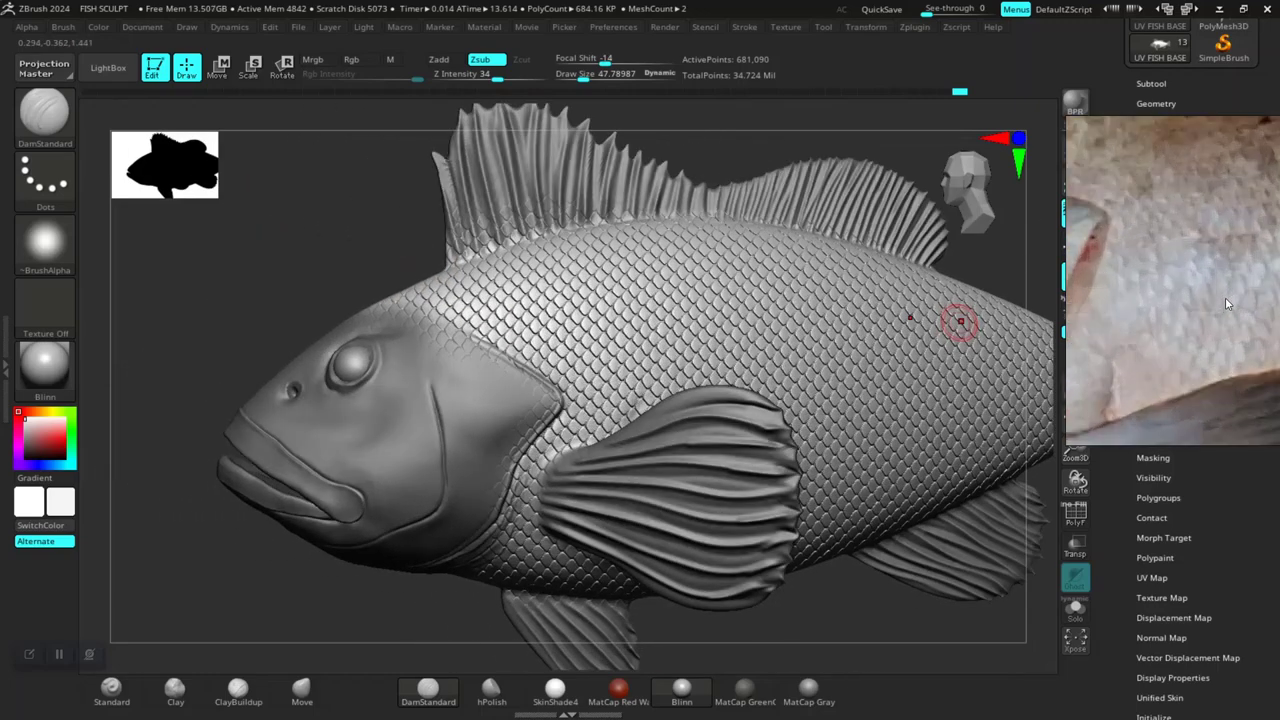
{"action": "left_click_drag", "start_coordinate": [280, 271], "coordinate": [369, 325]}
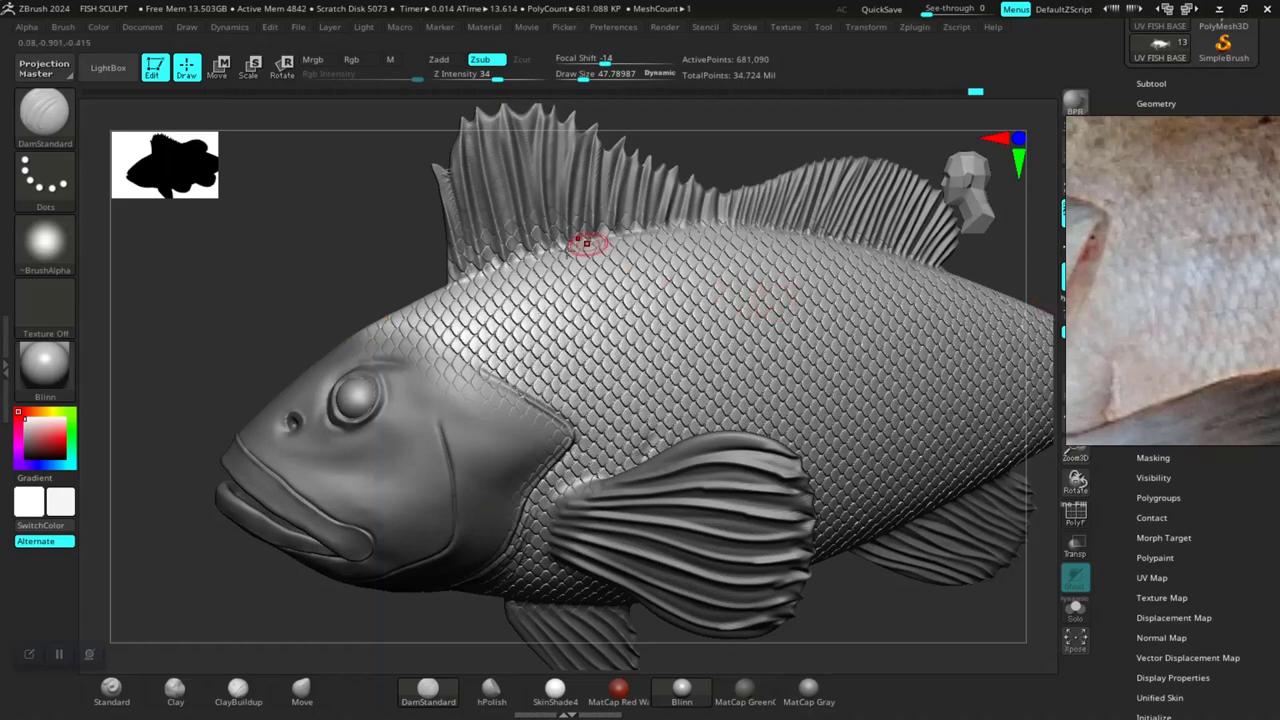
{"action": "scroll", "coordinate": [344, 277], "scroll_direction": "up", "scroll_amount": 3}
{"action": "scroll", "coordinate": [266, 271], "scroll_direction": "up", "scroll_amount": 3}
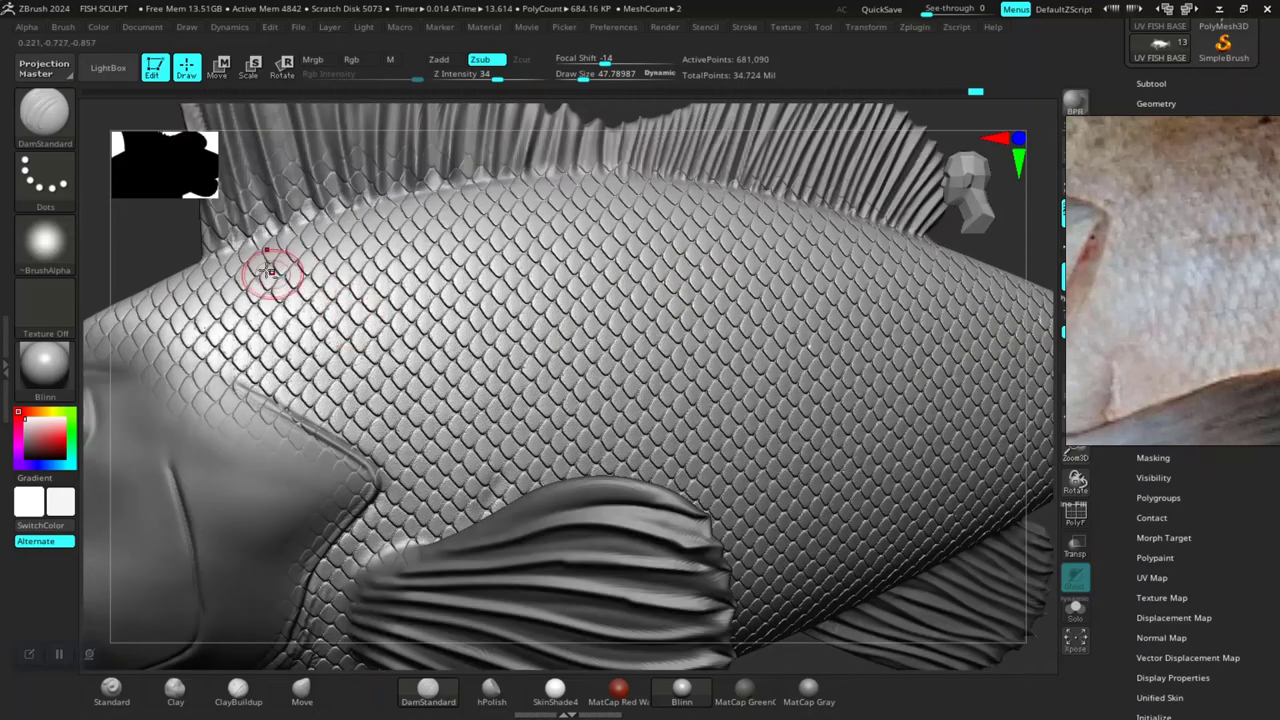
{"action": "scroll", "coordinate": [265, 245], "scroll_direction": "up", "scroll_amount": 2}
{"action": "key", "text": "space"}
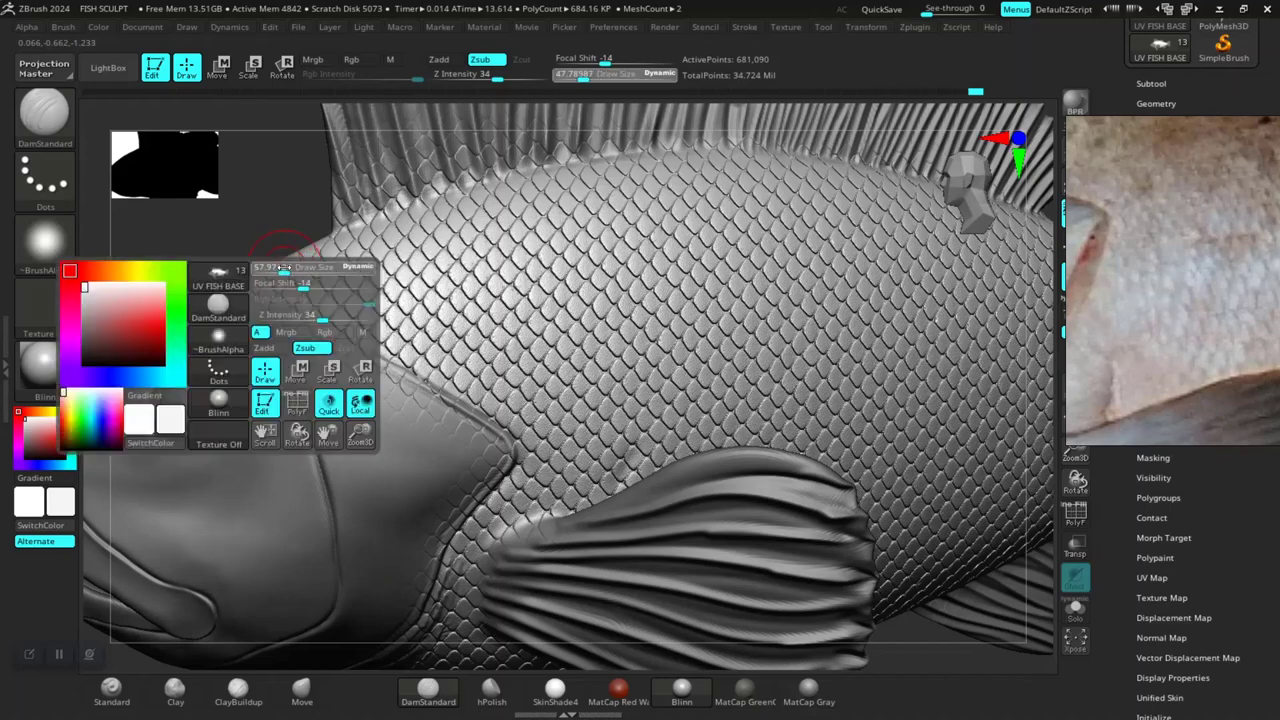
{"action": "scroll", "coordinate": [286, 268], "scroll_direction": "down", "scroll_amount": 2}
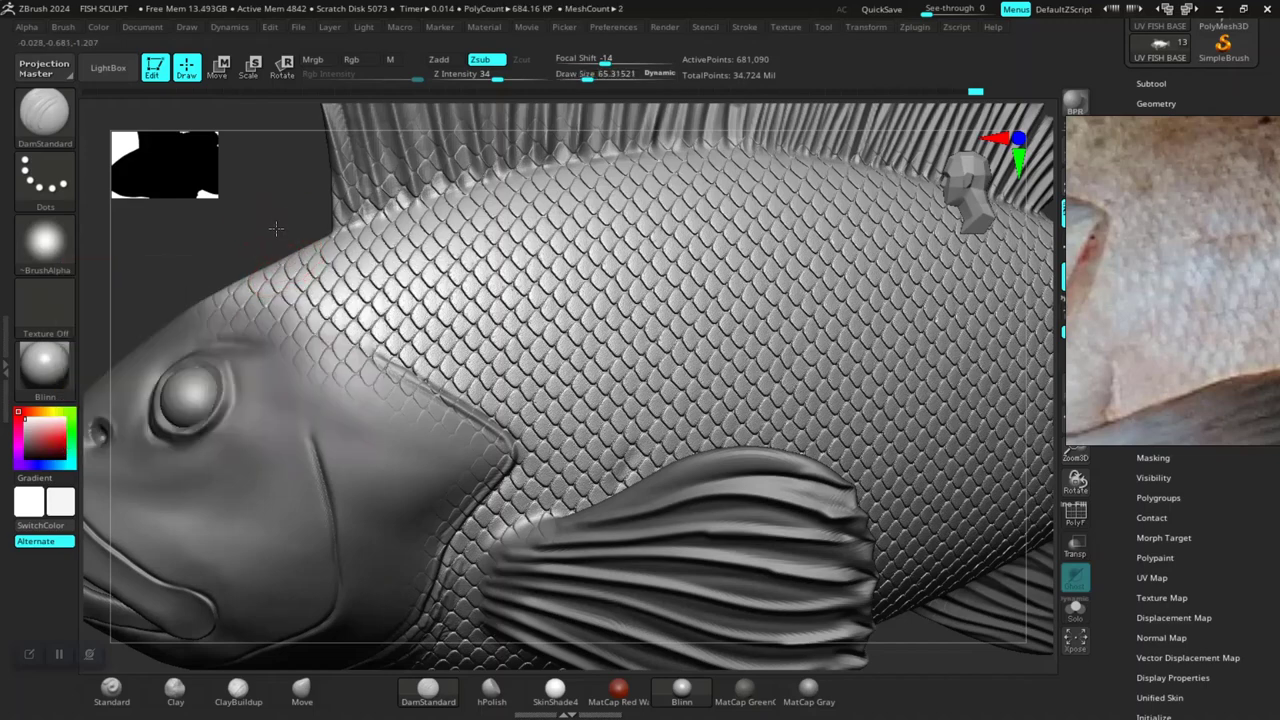
{"action": "scroll", "coordinate": [276, 240], "scroll_direction": "up", "scroll_amount": 3}
{"action": "scroll", "coordinate": [281, 243], "scroll_direction": "up", "scroll_amount": 2}
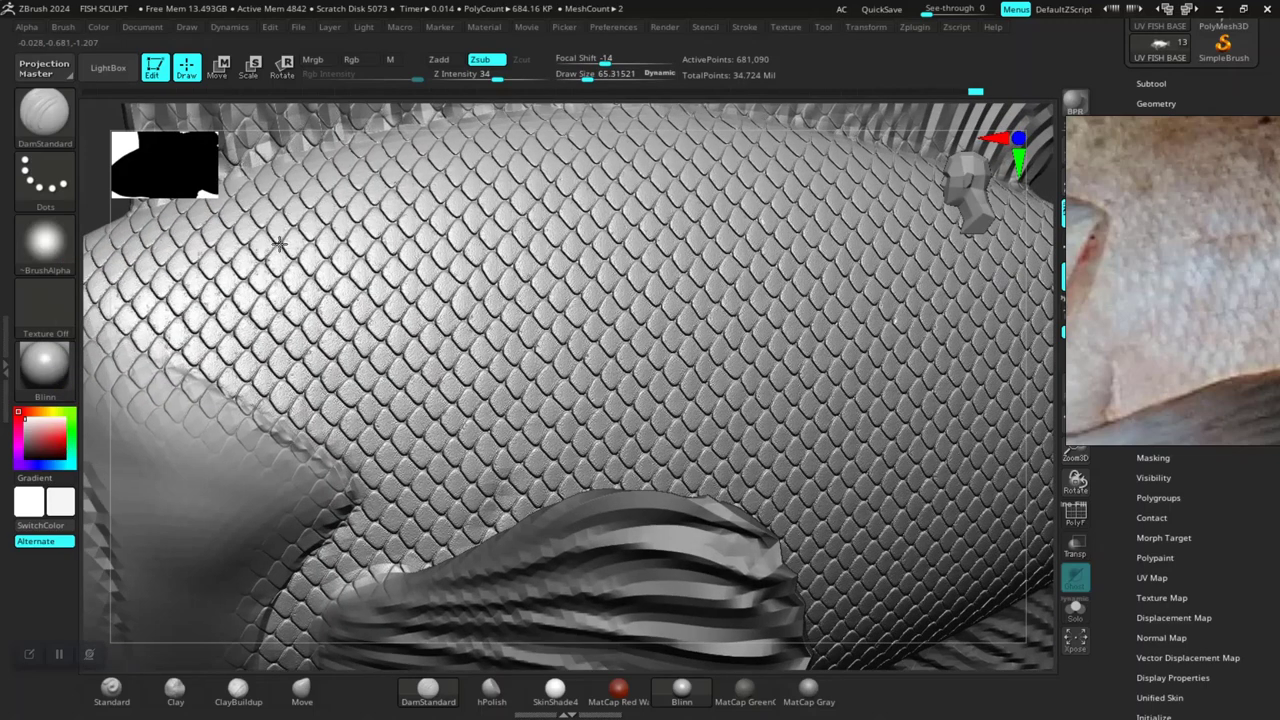
{"action": "scroll", "coordinate": [280, 243], "scroll_direction": "down", "scroll_amount": 3}
Step: Switch to the MaskPen masking brush with a FreeHand stroke
{"action": "key", "text": "ctrl"}
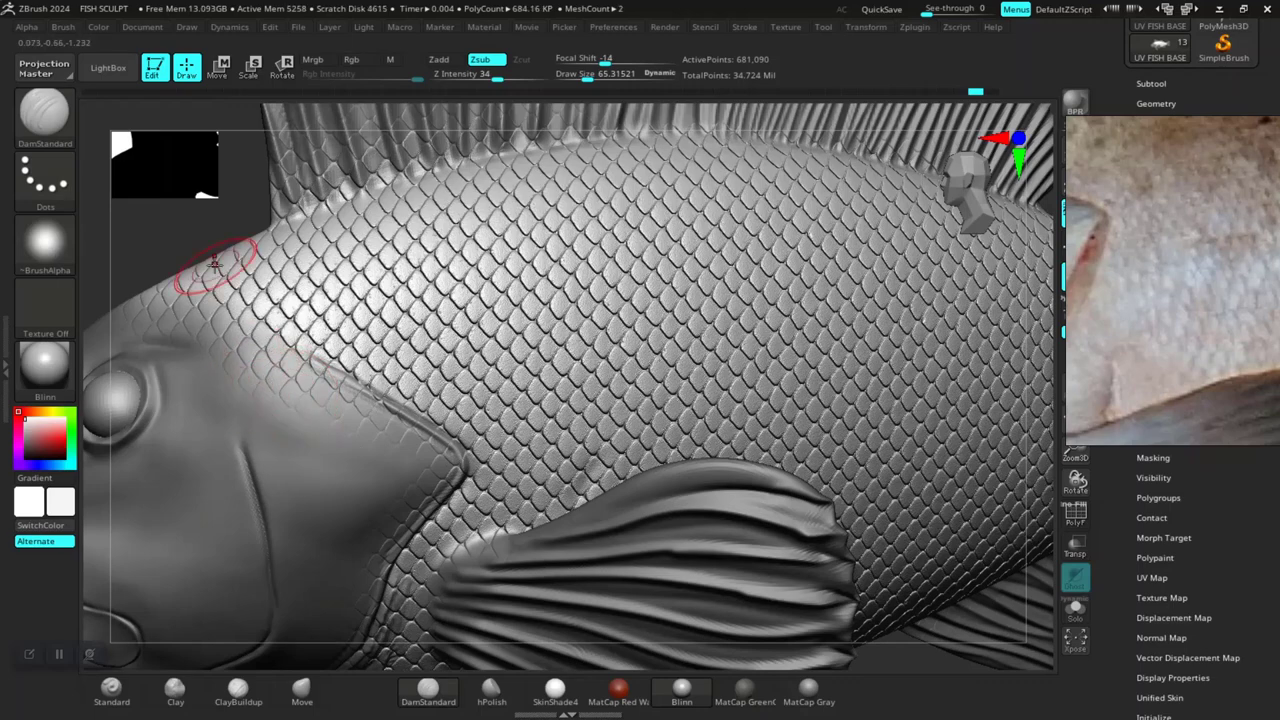
{"action": "key", "text": "ctrl+b"}
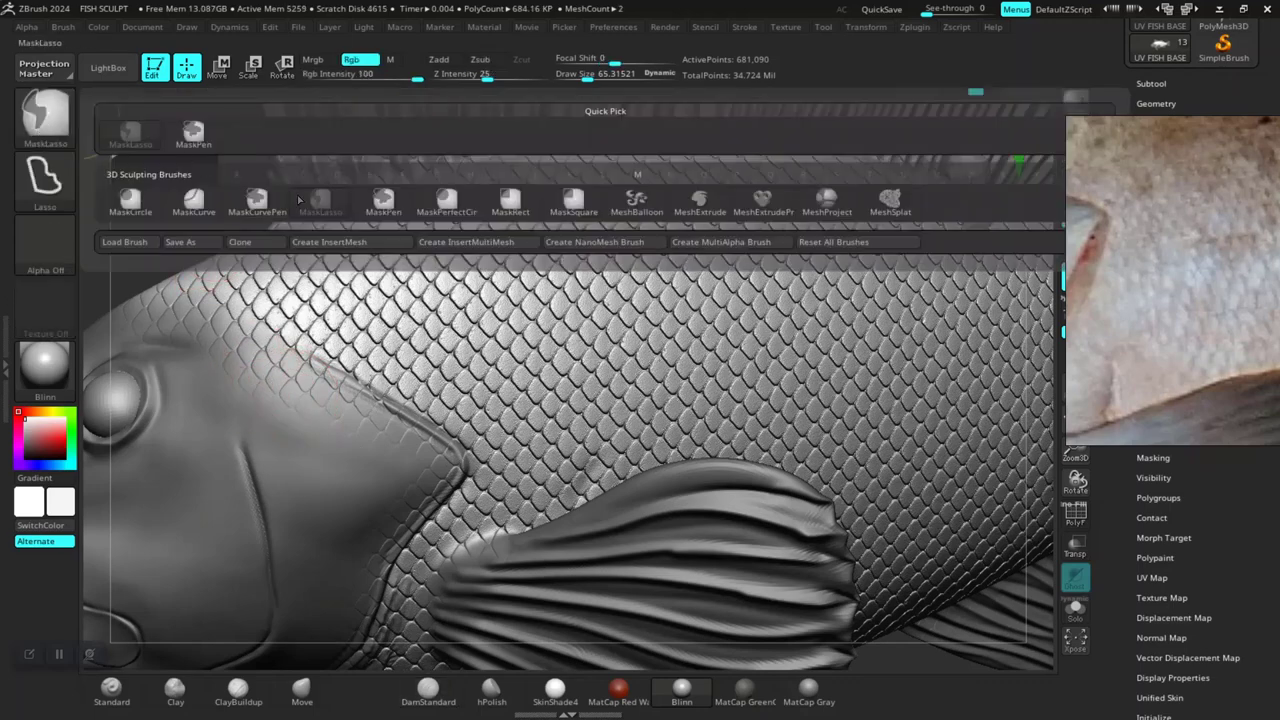
{"action": "left_click", "coordinate": [372, 203]}
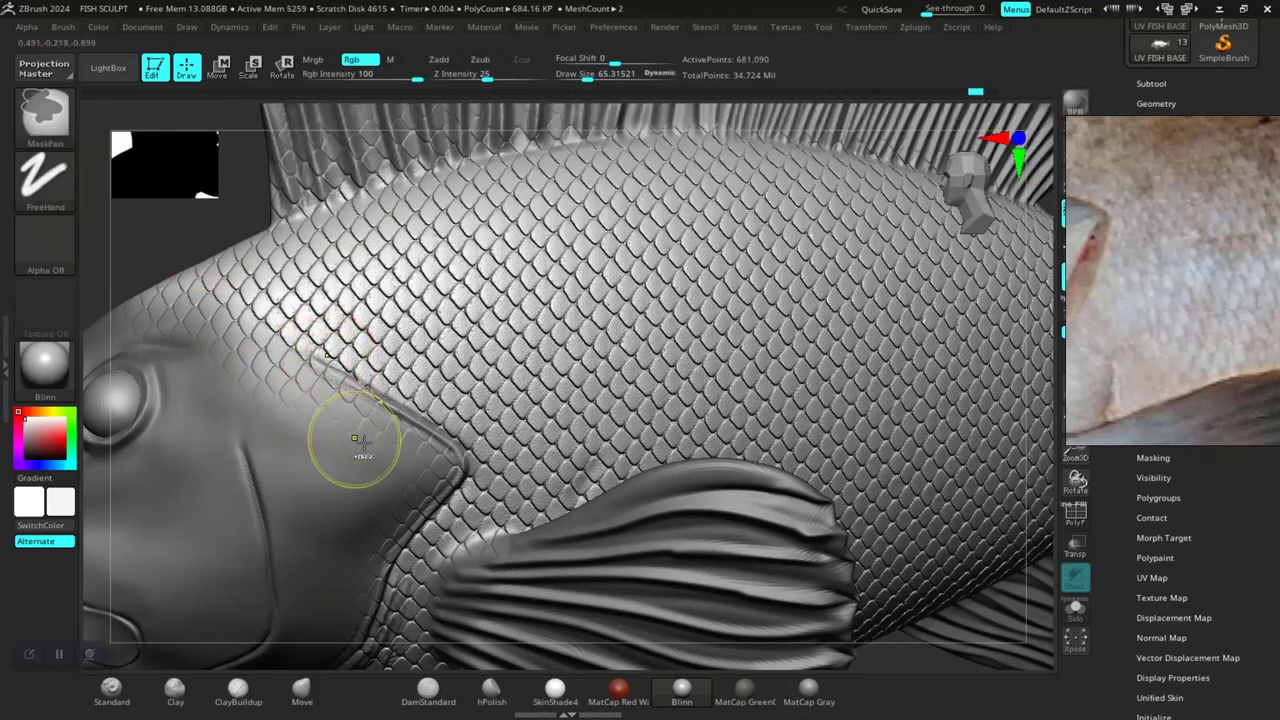
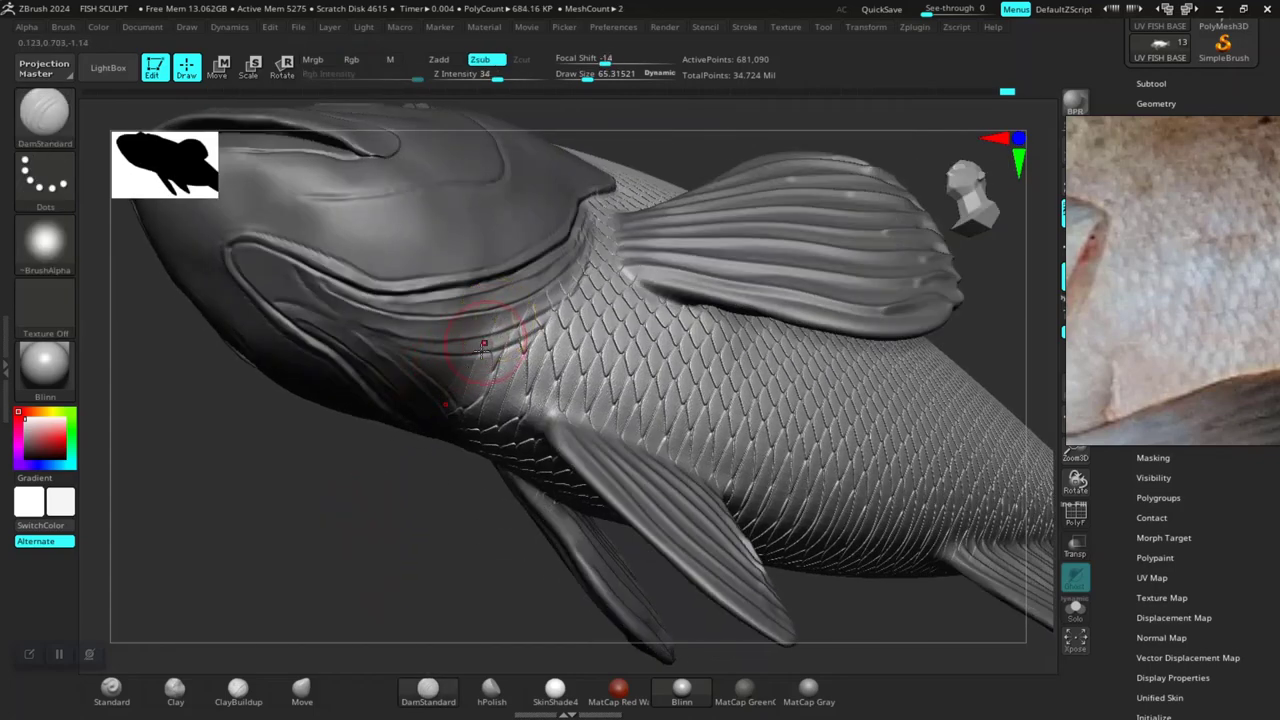
Step: Orbit to the dorsal fin and paint a mask stroke along its base
{"action": "mouse_move", "coordinate": [460, 387]}
{"action": "left_mouse_down"}
{"action": "mouse_move", "coordinate": [288, 465]}
{"action": "mouse_move", "coordinate": [340, 517]}
{"action": "mouse_move", "coordinate": [343, 488]}
{"action": "left_mouse_up"}
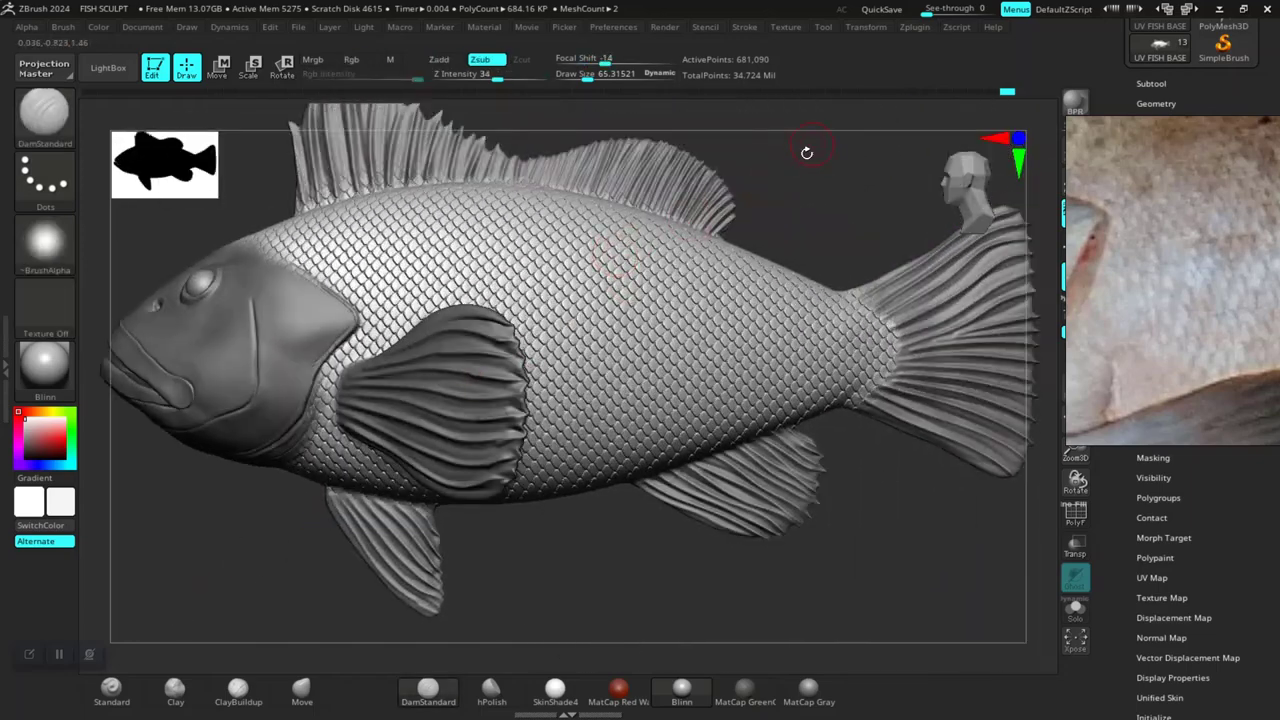
{"action": "left_click_drag", "start_coordinate": [806, 151], "coordinate": [797, 260]}
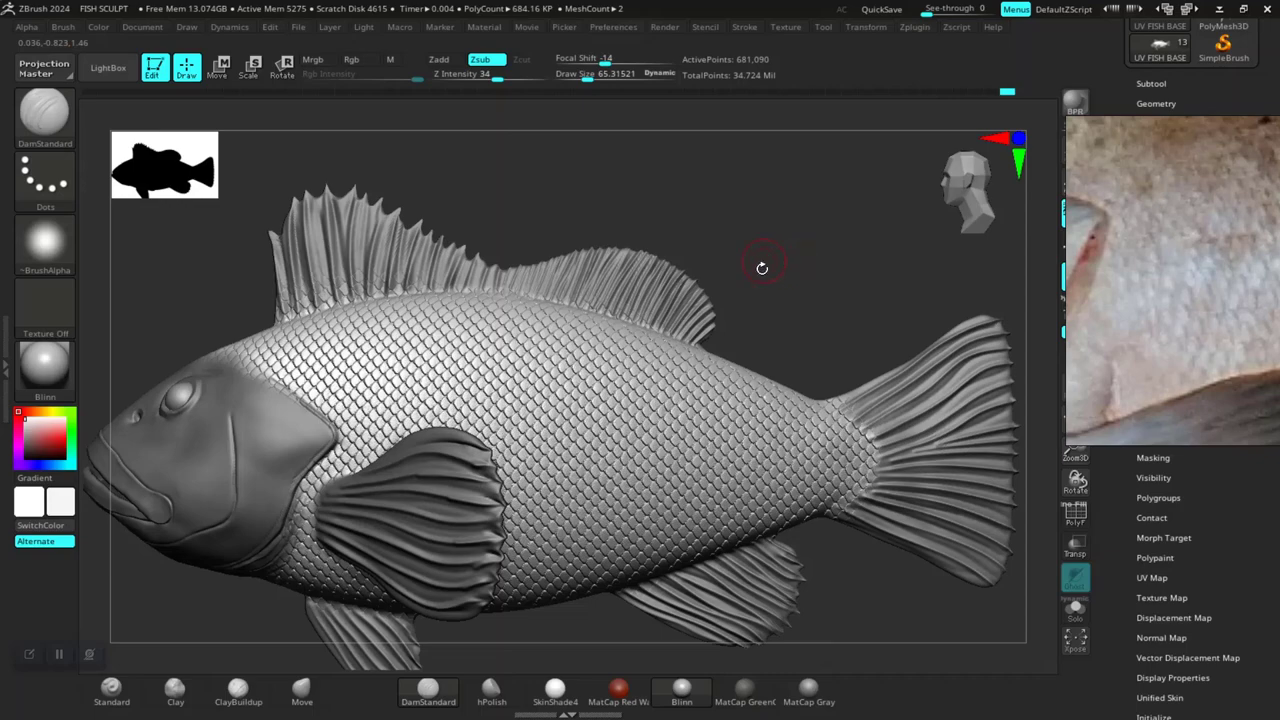
{"action": "mouse_move", "coordinate": [762, 268]}
{"action": "left_mouse_down"}
{"action": "mouse_move", "coordinate": [757, 286]}
{"action": "mouse_move", "coordinate": [737, 271]}
{"action": "mouse_move", "coordinate": [674, 274]}
{"action": "mouse_move", "coordinate": [798, 298]}
{"action": "mouse_move", "coordinate": [691, 186]}
{"action": "left_mouse_up"}
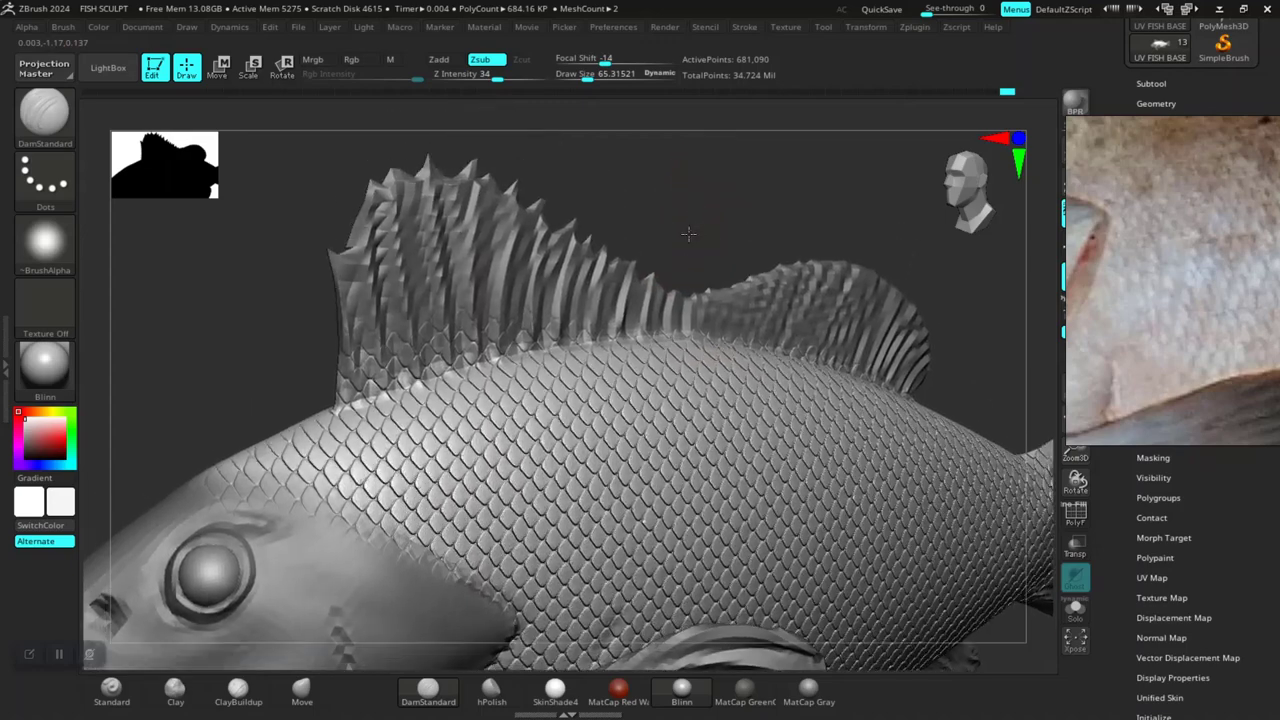
{"action": "mouse_move", "coordinate": [688, 233]}
{"action": "left_mouse_down"}
{"action": "mouse_move", "coordinate": [712, 186]}
{"action": "mouse_move", "coordinate": [700, 181]}
{"action": "mouse_move", "coordinate": [678, 184]}
{"action": "mouse_move", "coordinate": [700, 200]}
{"action": "mouse_move", "coordinate": [512, 254]}
{"action": "left_mouse_up"}
{"action": "key", "text": "ctrl"}
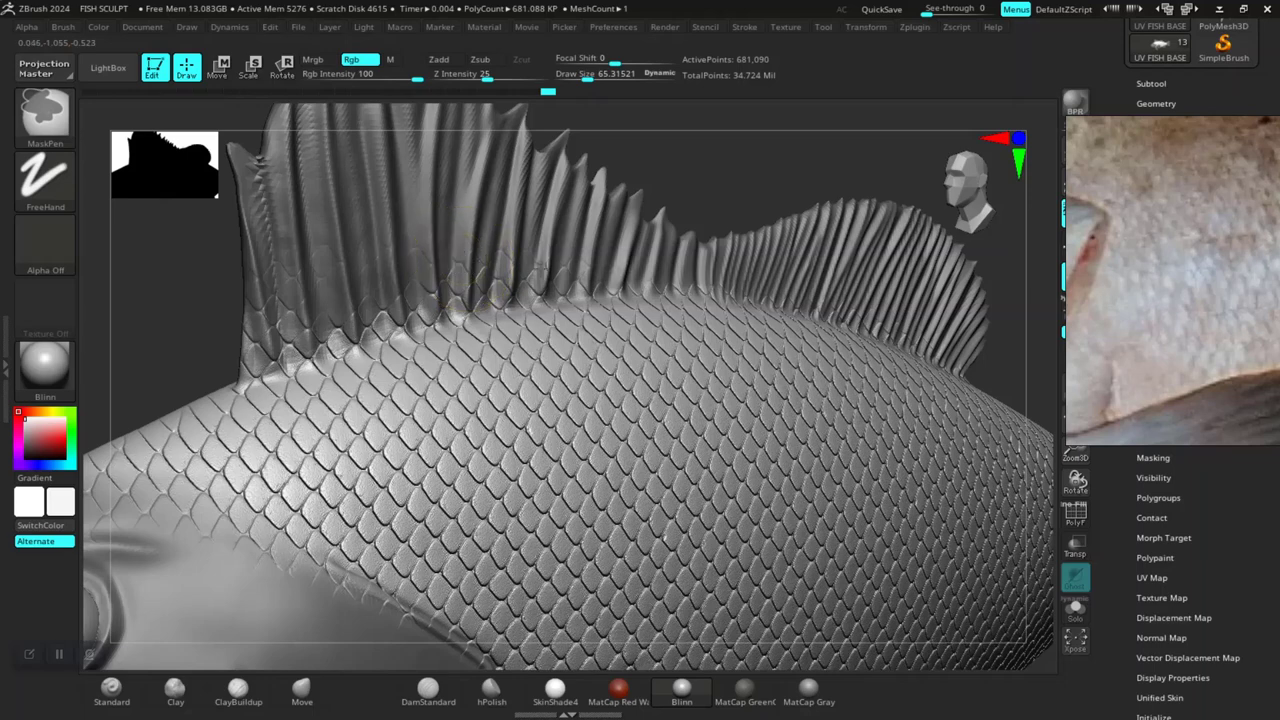
{"action": "left_click_drag", "start_coordinate": [497, 285], "coordinate": [247, 348], "text": "ctrl"}
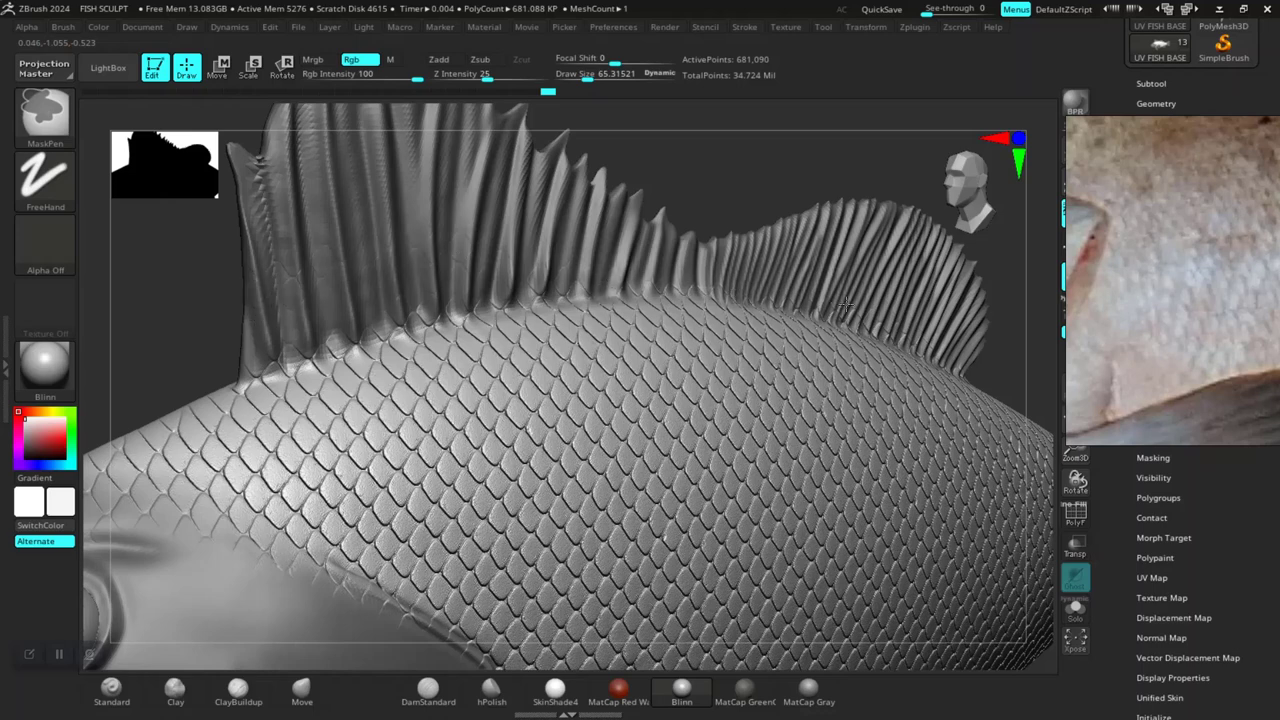
Step: Switch back to DamStandard and reframe the fish to inspect the pectoral fin
{"action": "key", "text": "b"}
{"action": "key", "text": "d"}
{"action": "key", "text": "s"}
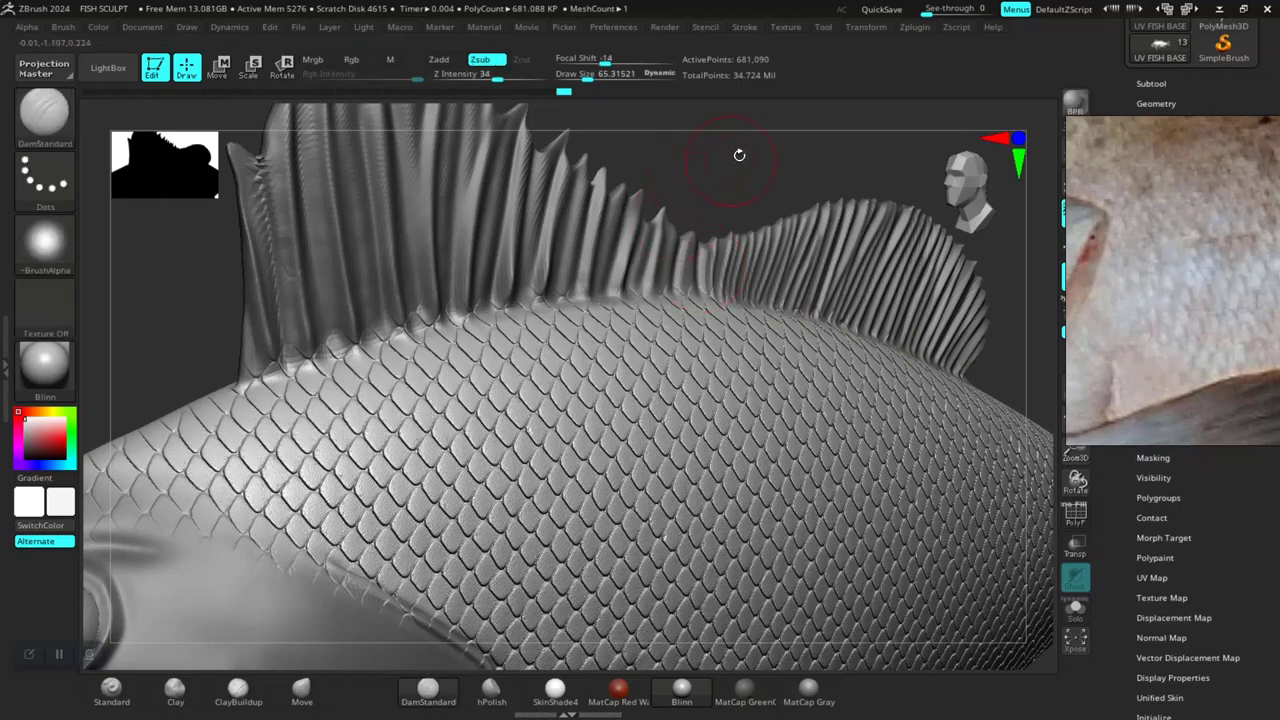
{"action": "mouse_move", "coordinate": [740, 154]}
{"action": "left_mouse_down"}
{"action": "mouse_move", "coordinate": [611, 214]}
{"action": "mouse_move", "coordinate": [763, 344]}
{"action": "left_mouse_up"}
{"action": "key", "text": "ctrl"}
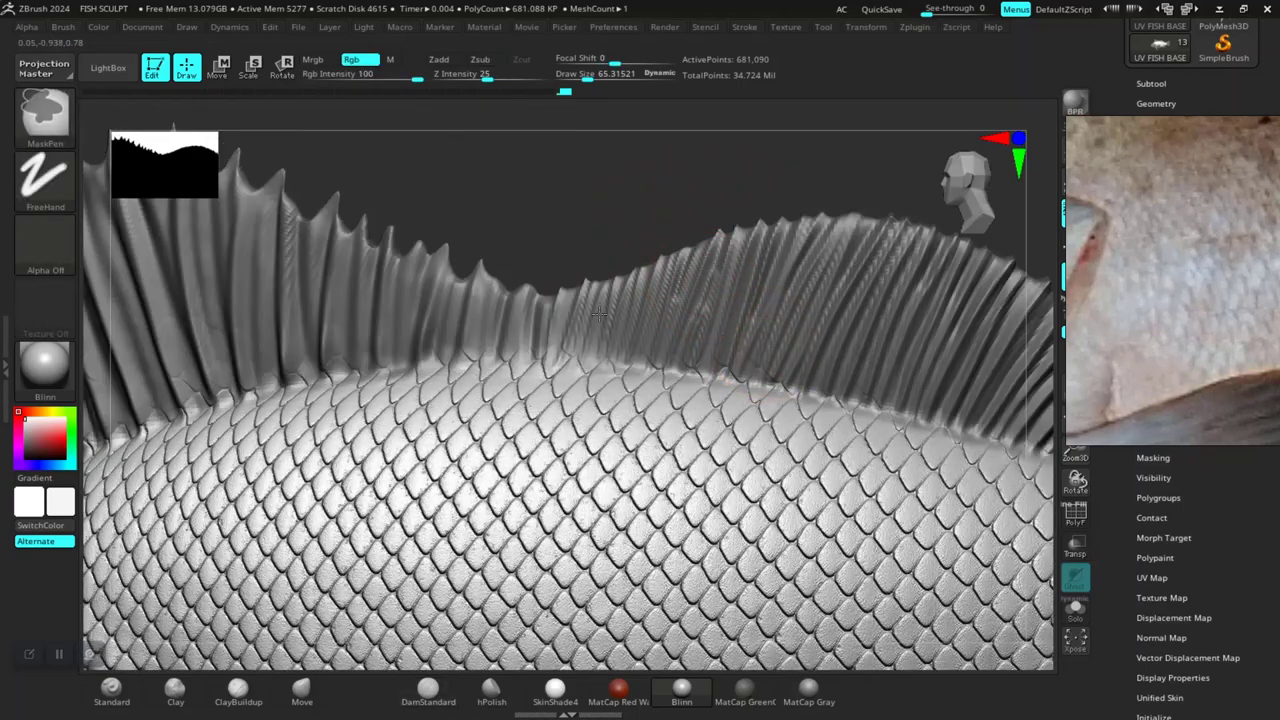
{"action": "key", "text": "f"}
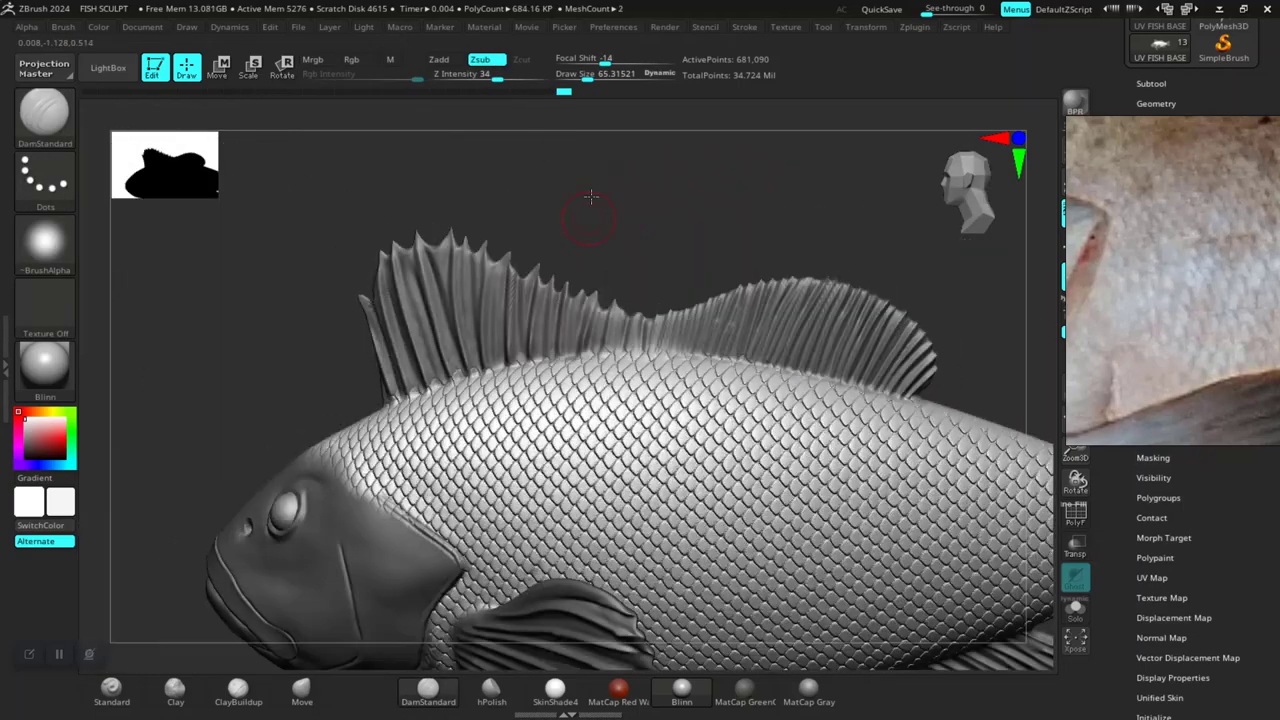
{"action": "mouse_move", "coordinate": [586, 206]}
{"action": "left_mouse_down"}
{"action": "mouse_move", "coordinate": [634, 251]}
{"action": "mouse_move", "coordinate": [519, 374]}
{"action": "left_mouse_up"}
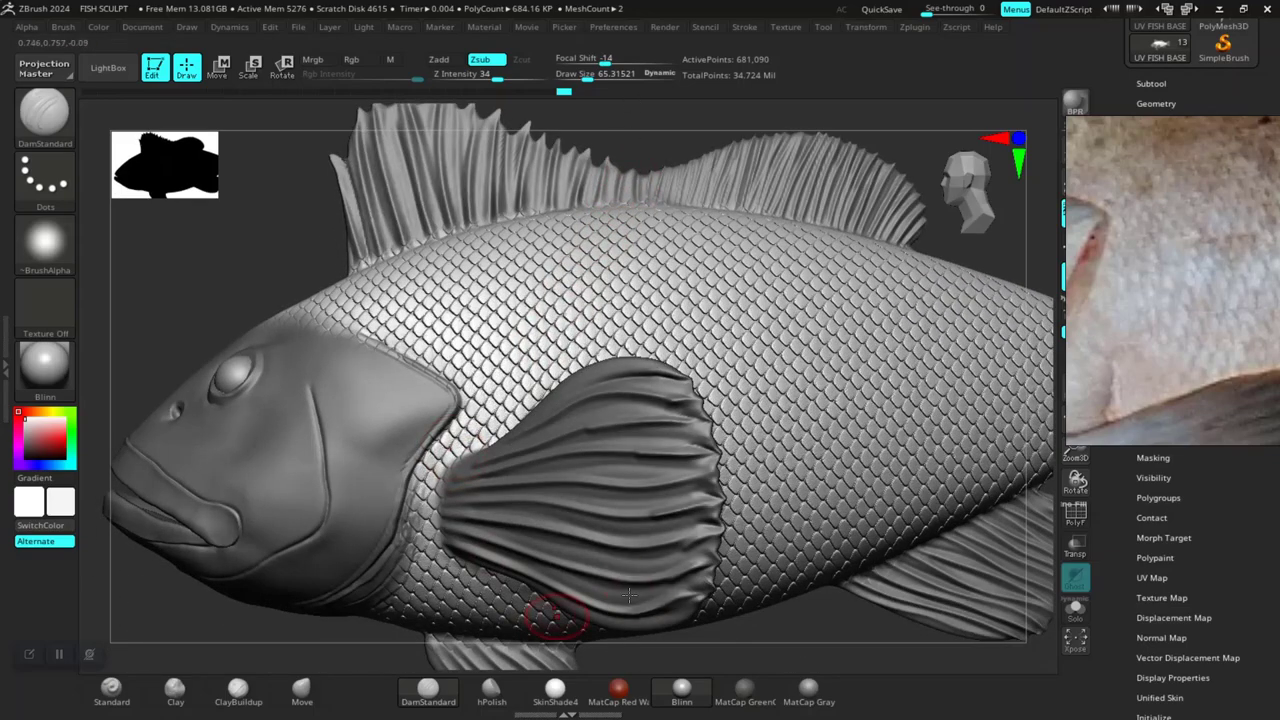
{"action": "mouse_move", "coordinate": [779, 606]}
{"action": "left_mouse_down"}
{"action": "mouse_move", "coordinate": [862, 545]}
{"action": "mouse_move", "coordinate": [863, 571]}
{"action": "mouse_move", "coordinate": [763, 583]}
{"action": "mouse_move", "coordinate": [757, 600]}
{"action": "mouse_move", "coordinate": [606, 534]}
{"action": "mouse_move", "coordinate": [595, 499]}
{"action": "mouse_move", "coordinate": [529, 471]}
{"action": "mouse_move", "coordinate": [477, 509]}
{"action": "mouse_move", "coordinate": [463, 474]}
{"action": "mouse_move", "coordinate": [480, 457]}
{"action": "mouse_move", "coordinate": [480, 480]}
{"action": "mouse_move", "coordinate": [431, 491]}
{"action": "mouse_move", "coordinate": [424, 510]}
{"action": "mouse_move", "coordinate": [650, 632]}
{"action": "mouse_move", "coordinate": [786, 543]}
{"action": "mouse_move", "coordinate": [880, 460]}
{"action": "mouse_move", "coordinate": [914, 403]}
{"action": "mouse_move", "coordinate": [813, 340]}
{"action": "mouse_move", "coordinate": [620, 498]}
{"action": "mouse_move", "coordinate": [514, 549]}
{"action": "mouse_move", "coordinate": [626, 586]}
{"action": "mouse_move", "coordinate": [636, 607]}
{"action": "left_mouse_up"}
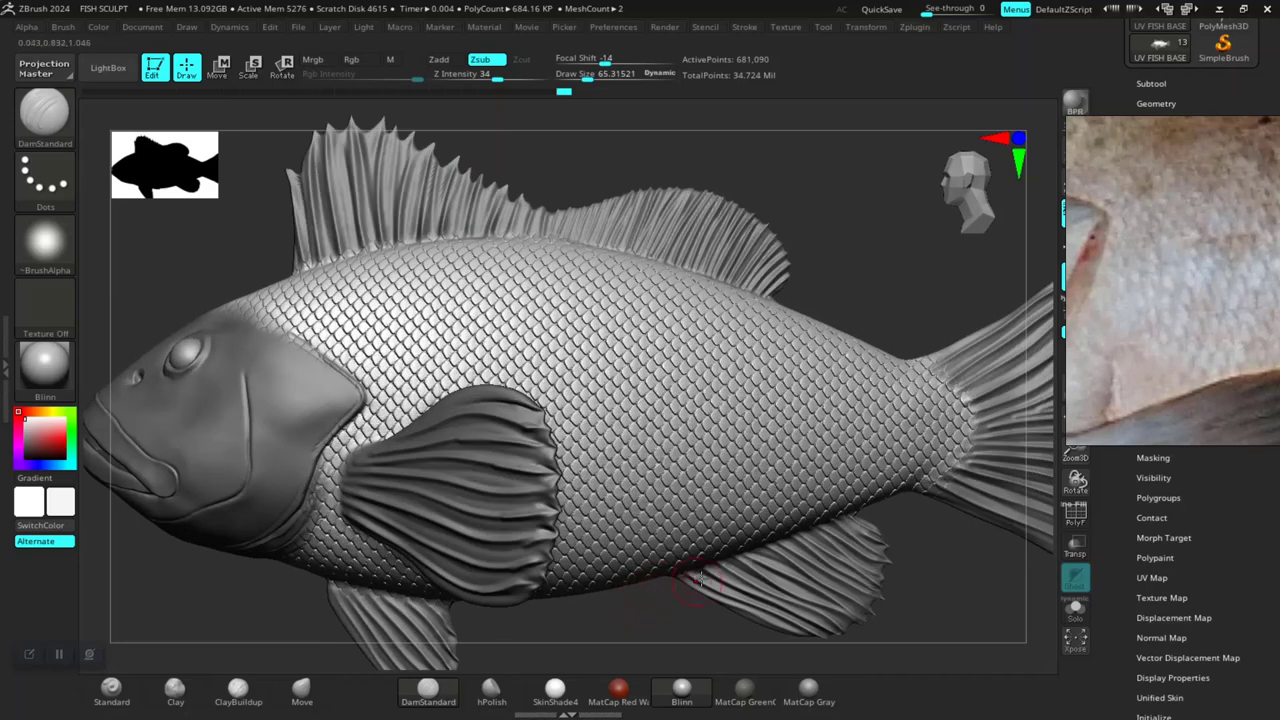
Step: Set the Noise Edit strength to -0.05146 and accept the surface noise settings
{"action": "left_click_drag", "start_coordinate": [1150, 300], "coordinate": [612, 208]}
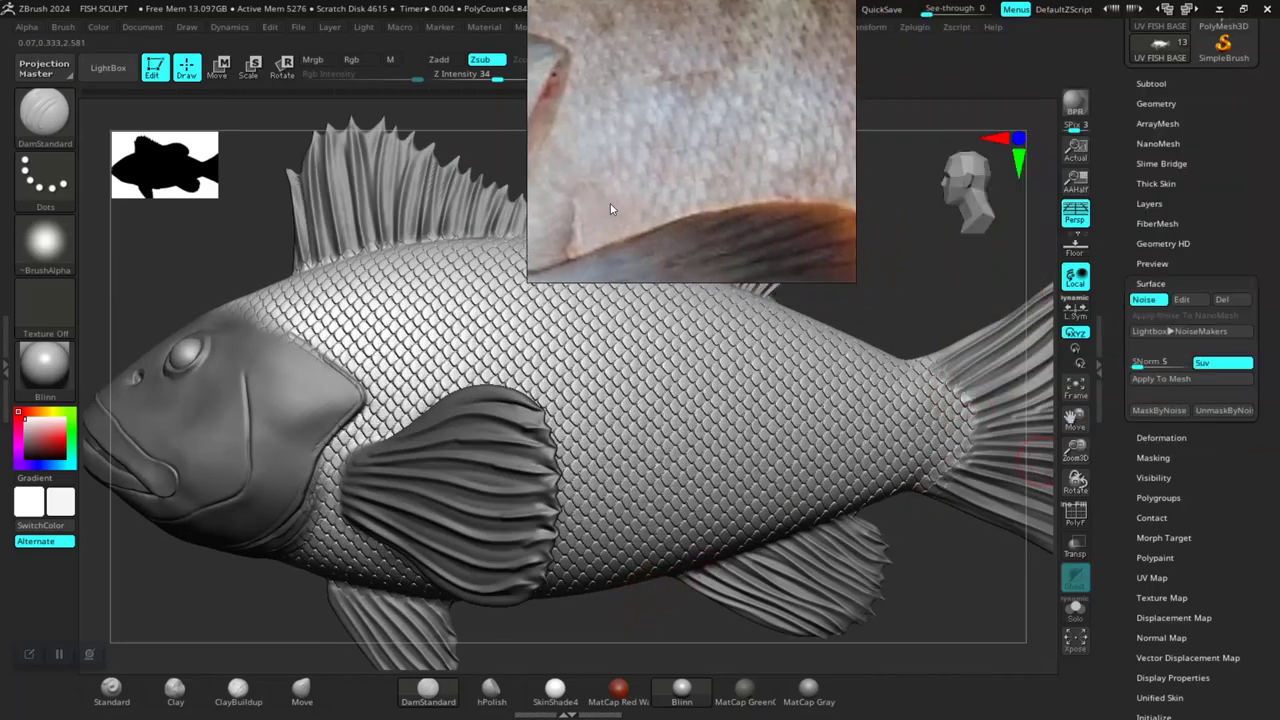
{"action": "left_click", "coordinate": [1193, 298]}
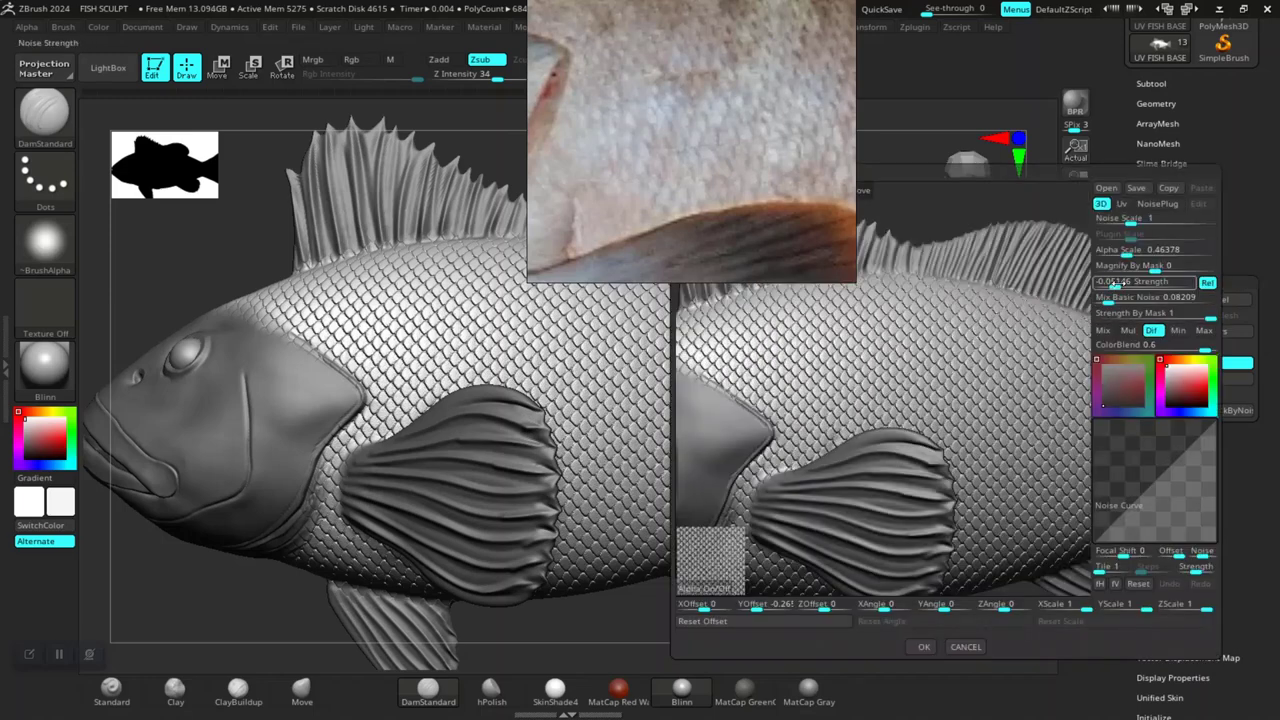
{"action": "left_click_drag", "start_coordinate": [1113, 283], "coordinate": [1116, 283]}
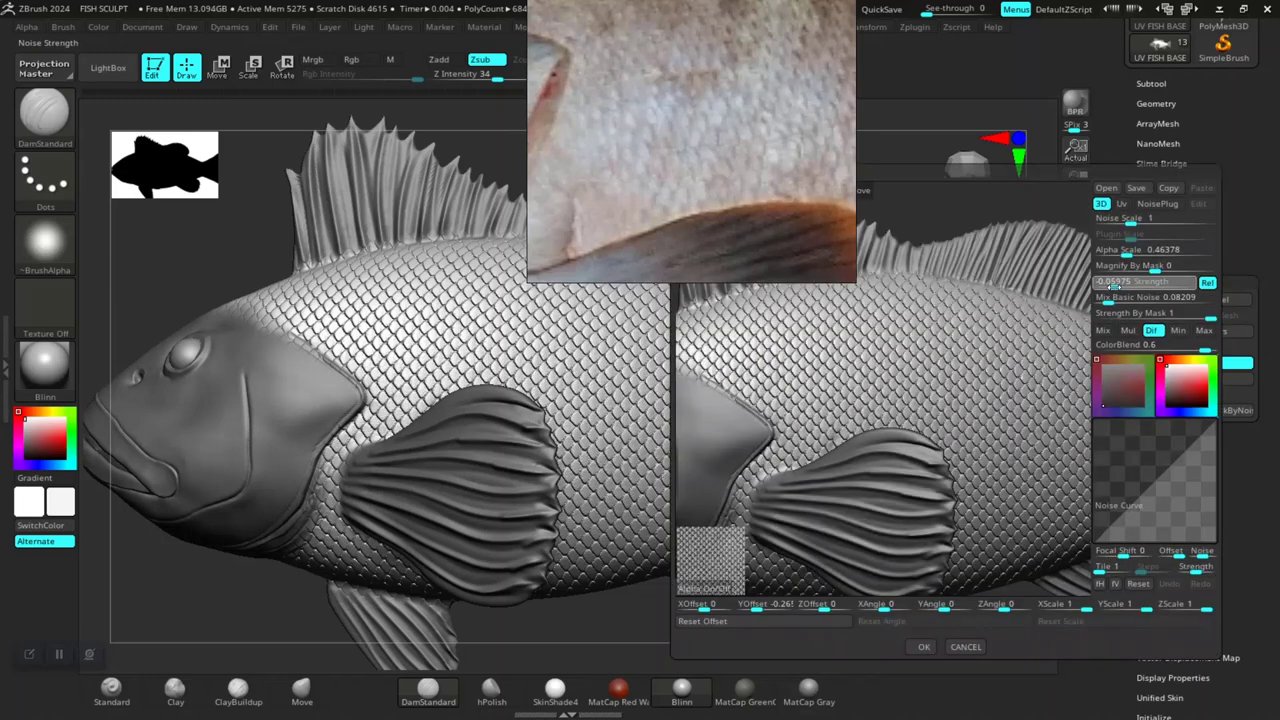
{"action": "left_click", "coordinate": [1113, 284]}
{"action": "key", "text": "Return"}
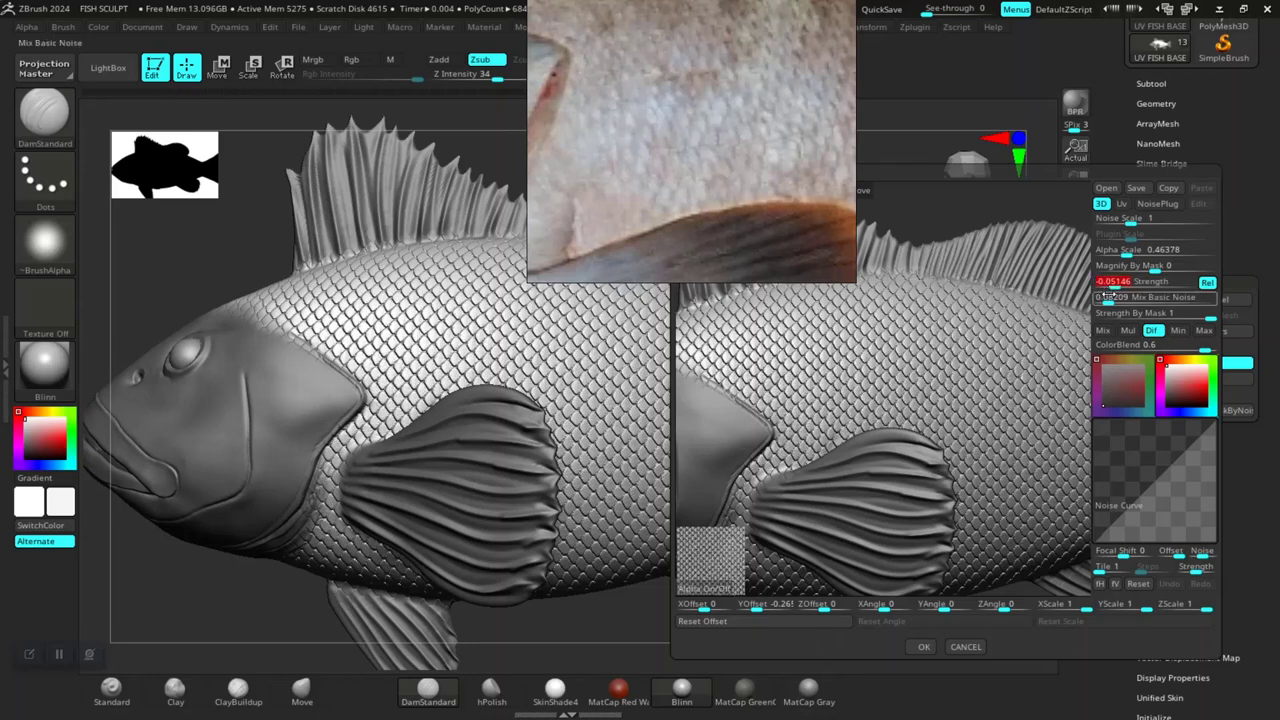
{"action": "left_click", "coordinate": [922, 646]}
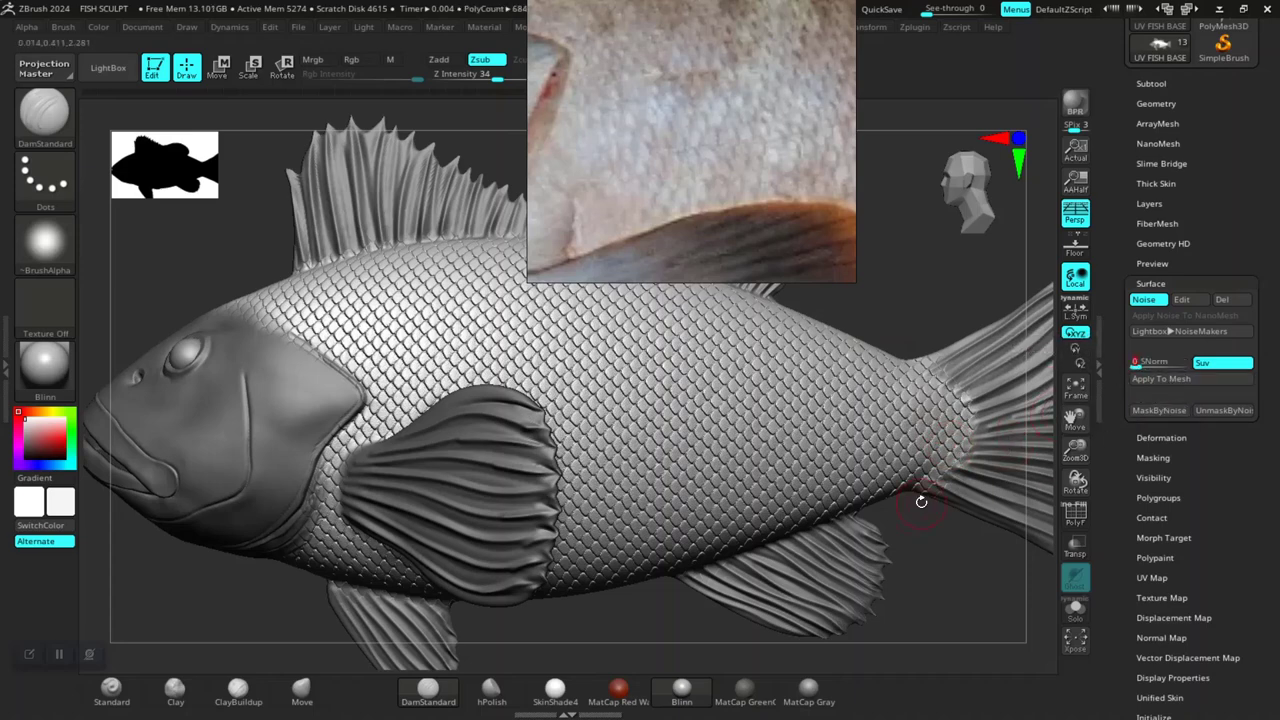
Step: Save the project, overwriting the existing FISH SCULPT file
{"action": "key", "text": "ctrl+s"}
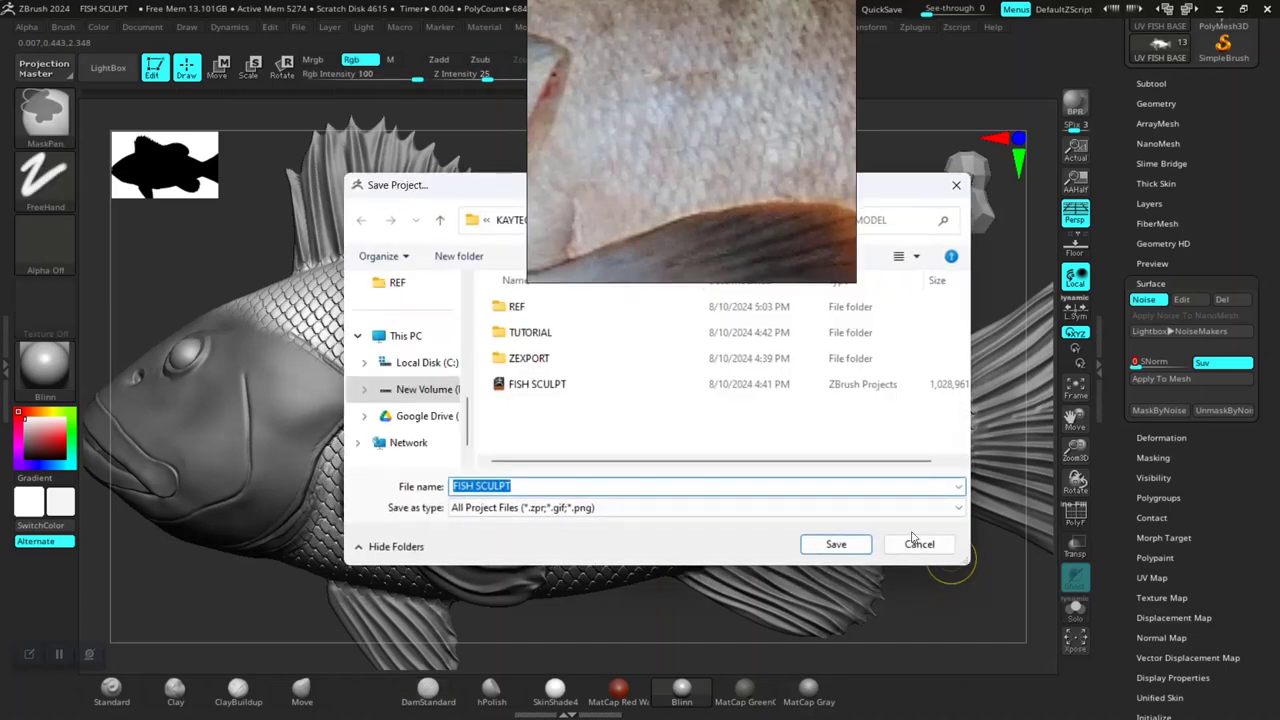
{"action": "left_click", "coordinate": [610, 383]}
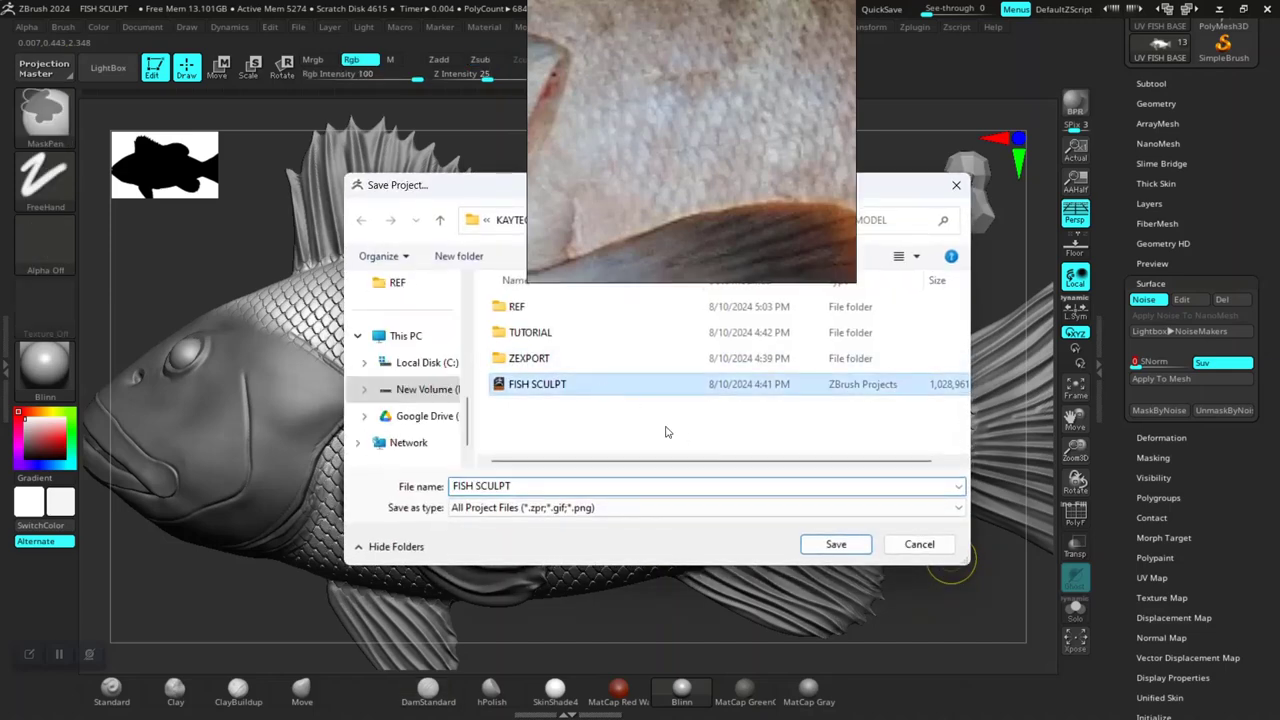
{"action": "left_click", "coordinate": [825, 548]}
{"action": "left_click", "coordinate": [690, 352]}
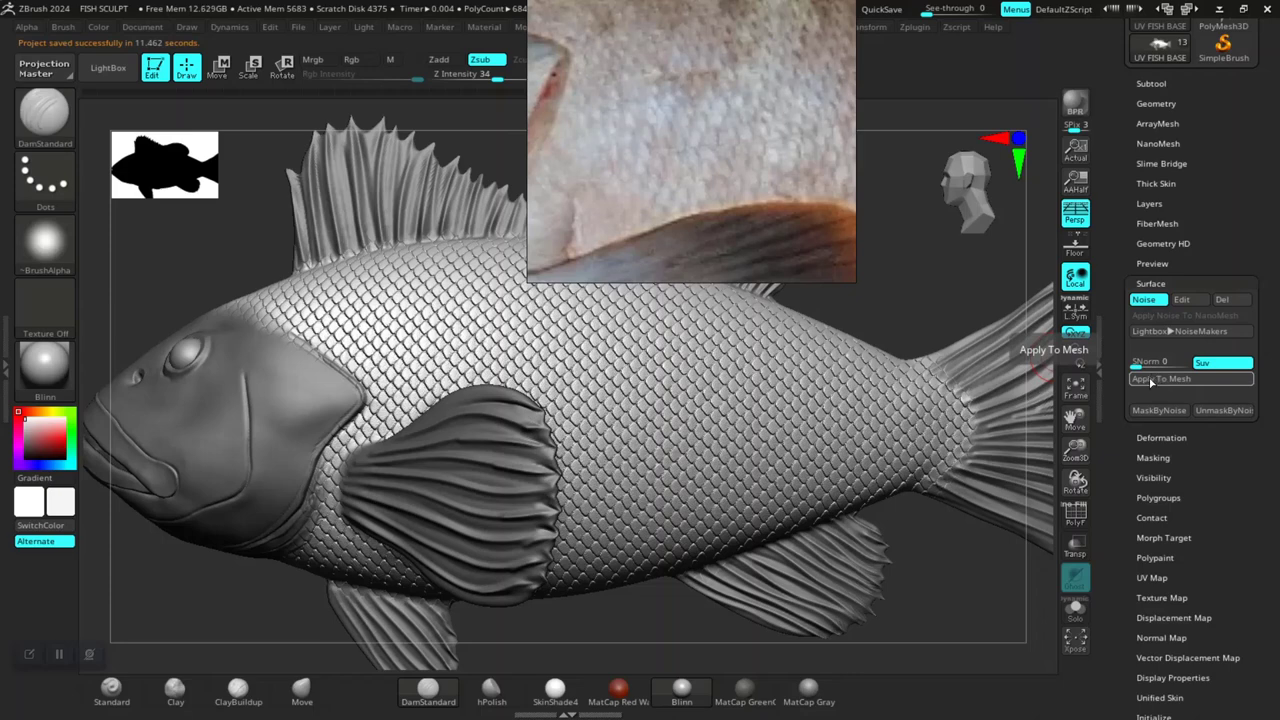
Step: Apply the surface noise to the fish mesh and move the reference photo aside
{"action": "left_click", "coordinate": [1151, 381]}
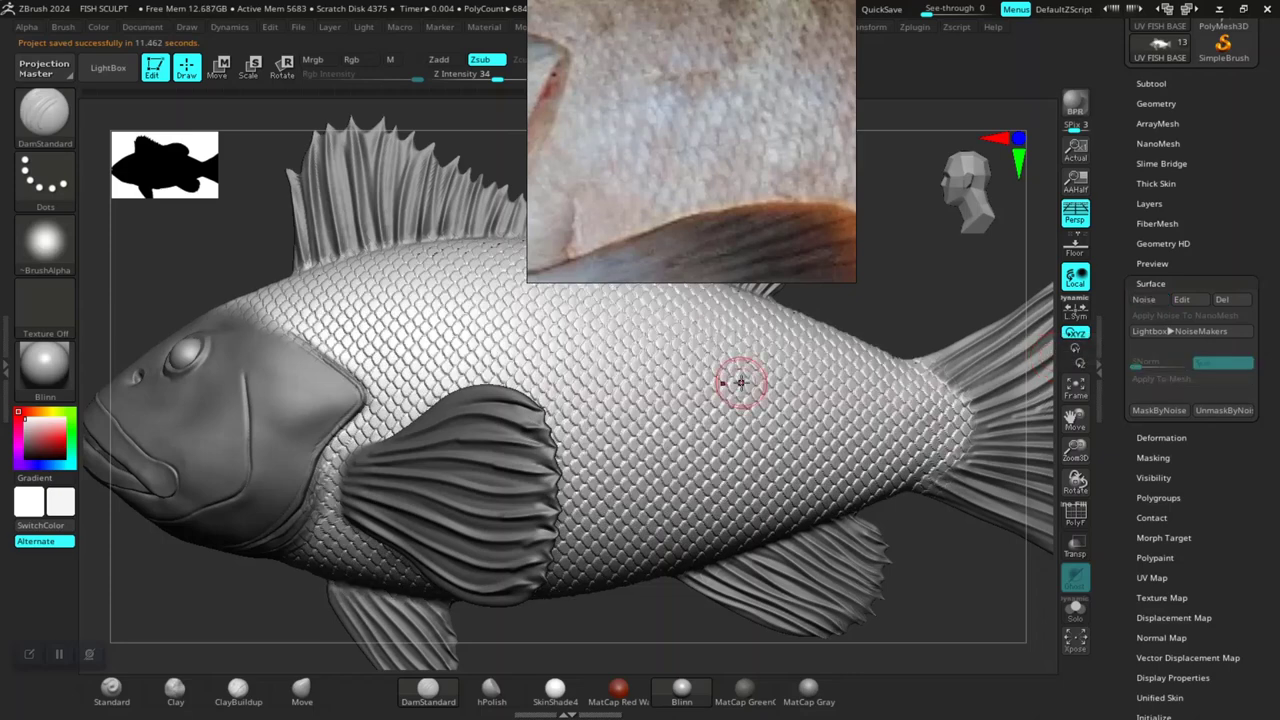
{"action": "left_click_drag", "start_coordinate": [711, 222], "coordinate": [986, 212]}
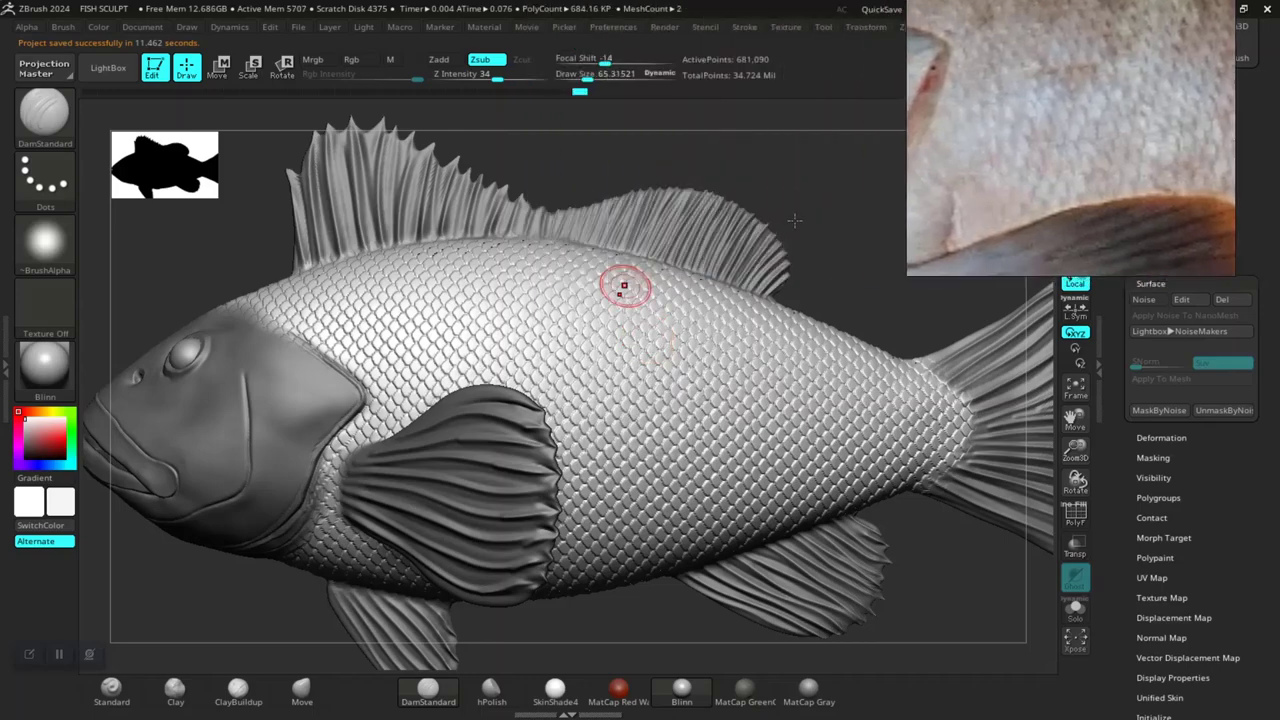
{"action": "left_click_drag", "start_coordinate": [794, 220], "coordinate": [814, 222]}
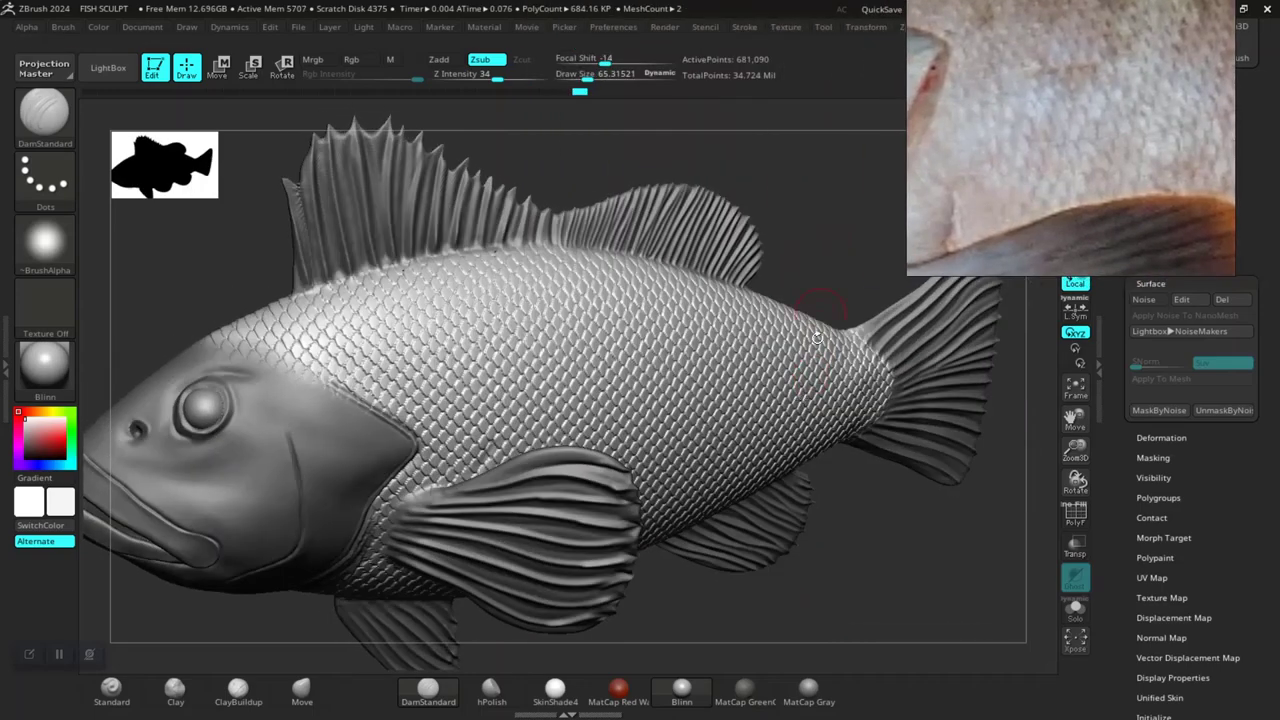
{"action": "mouse_move", "coordinate": [843, 551]}
{"action": "left_mouse_down"}
{"action": "mouse_move", "coordinate": [848, 528]}
{"action": "mouse_move", "coordinate": [803, 497]}
{"action": "mouse_move", "coordinate": [758, 494]}
{"action": "mouse_move", "coordinate": [657, 502]}
{"action": "mouse_move", "coordinate": [654, 563]}
{"action": "mouse_move", "coordinate": [697, 506]}
{"action": "mouse_move", "coordinate": [691, 568]}
{"action": "mouse_move", "coordinate": [667, 552]}
{"action": "left_mouse_up"}
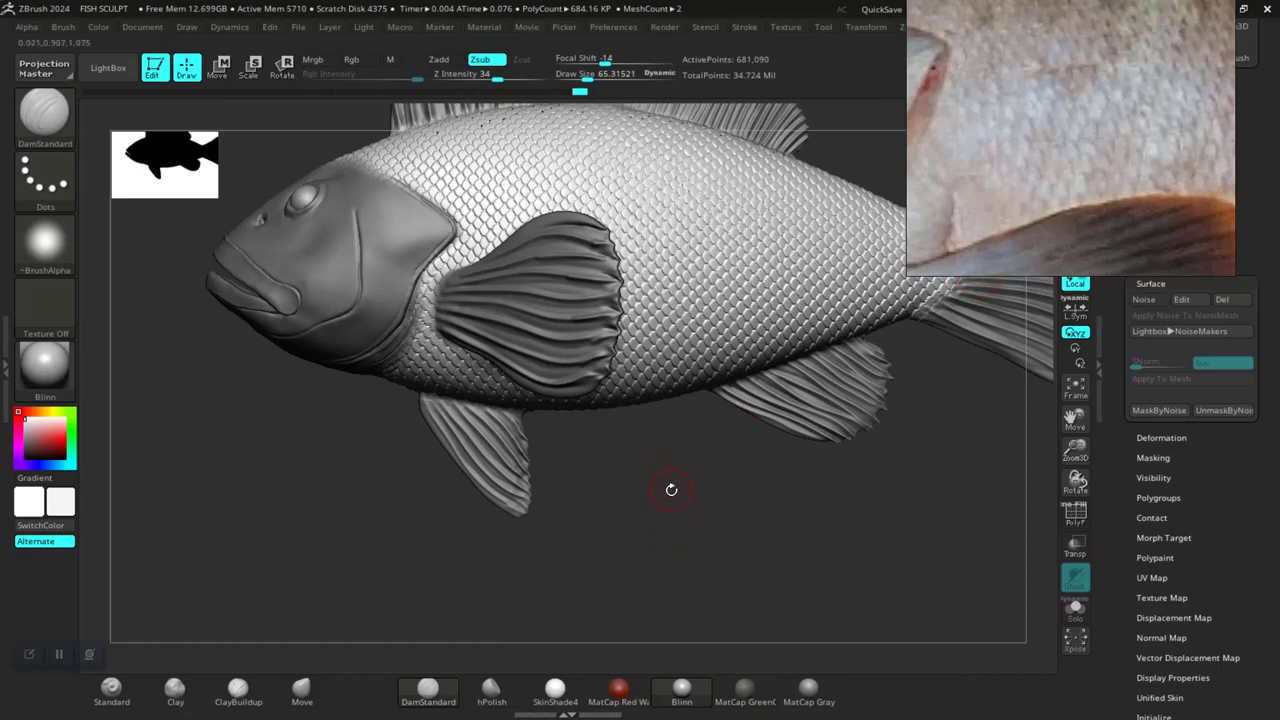
Step: Carve a DamStandard stroke along the fish's side
{"action": "left_click_drag", "start_coordinate": [669, 491], "coordinate": [698, 558]}
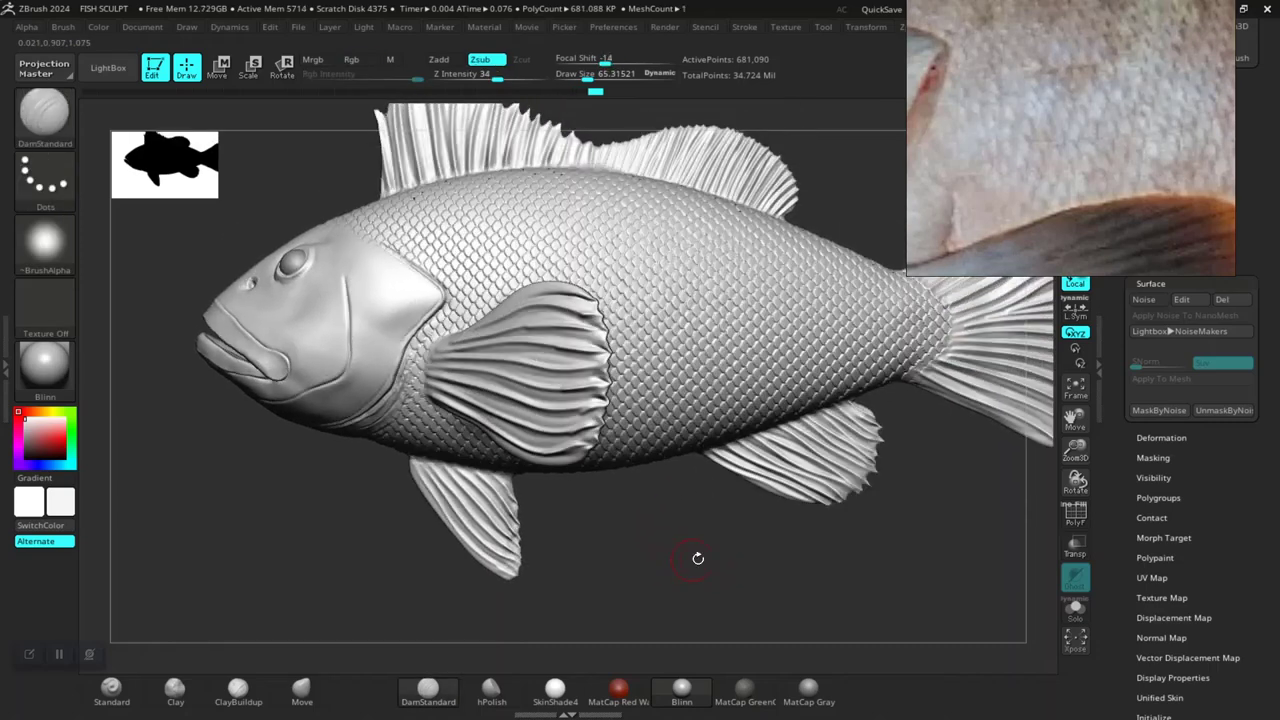
{"action": "left_click_drag", "start_coordinate": [829, 300], "coordinate": [757, 357]}
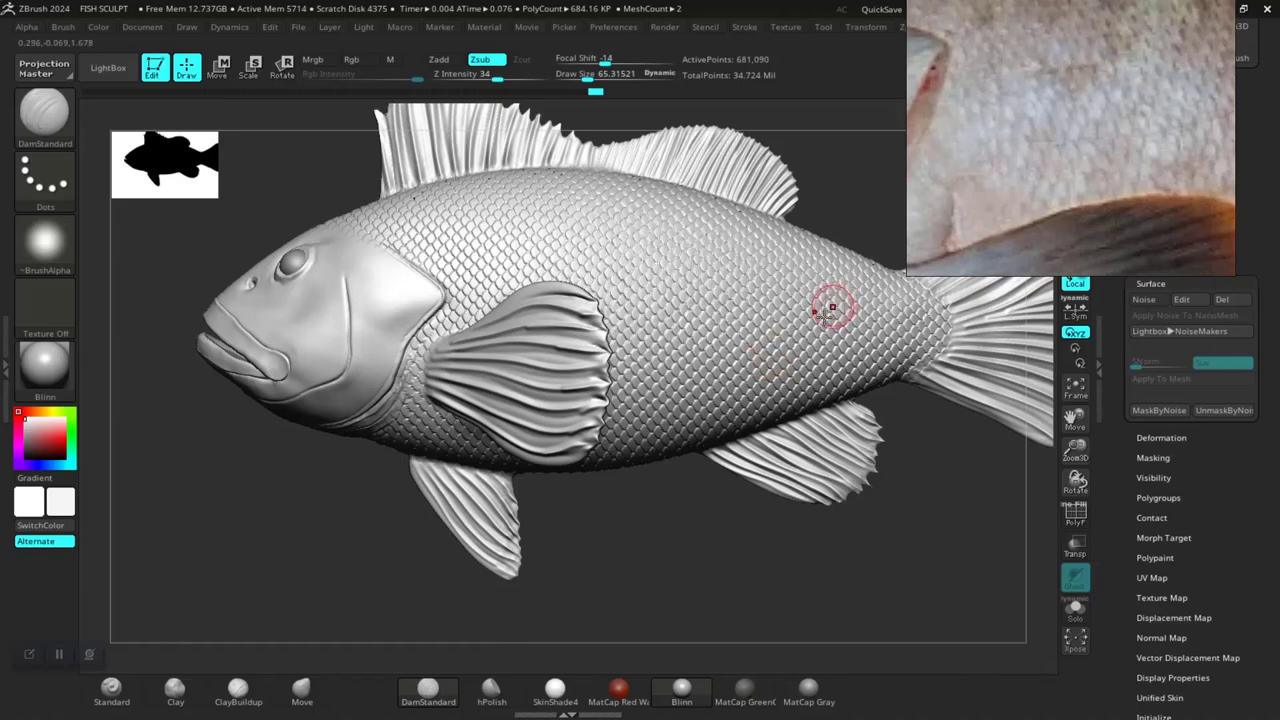
{"action": "mouse_move", "coordinate": [704, 479]}
{"action": "left_mouse_down"}
{"action": "mouse_move", "coordinate": [723, 357]}
{"action": "mouse_move", "coordinate": [722, 548]}
{"action": "left_mouse_up"}
{"action": "mouse_move", "coordinate": [944, 224]}
{"action": "left_mouse_down"}
{"action": "mouse_move", "coordinate": [565, 114]}
{"action": "mouse_move", "coordinate": [387, 94]}
{"action": "left_mouse_up"}
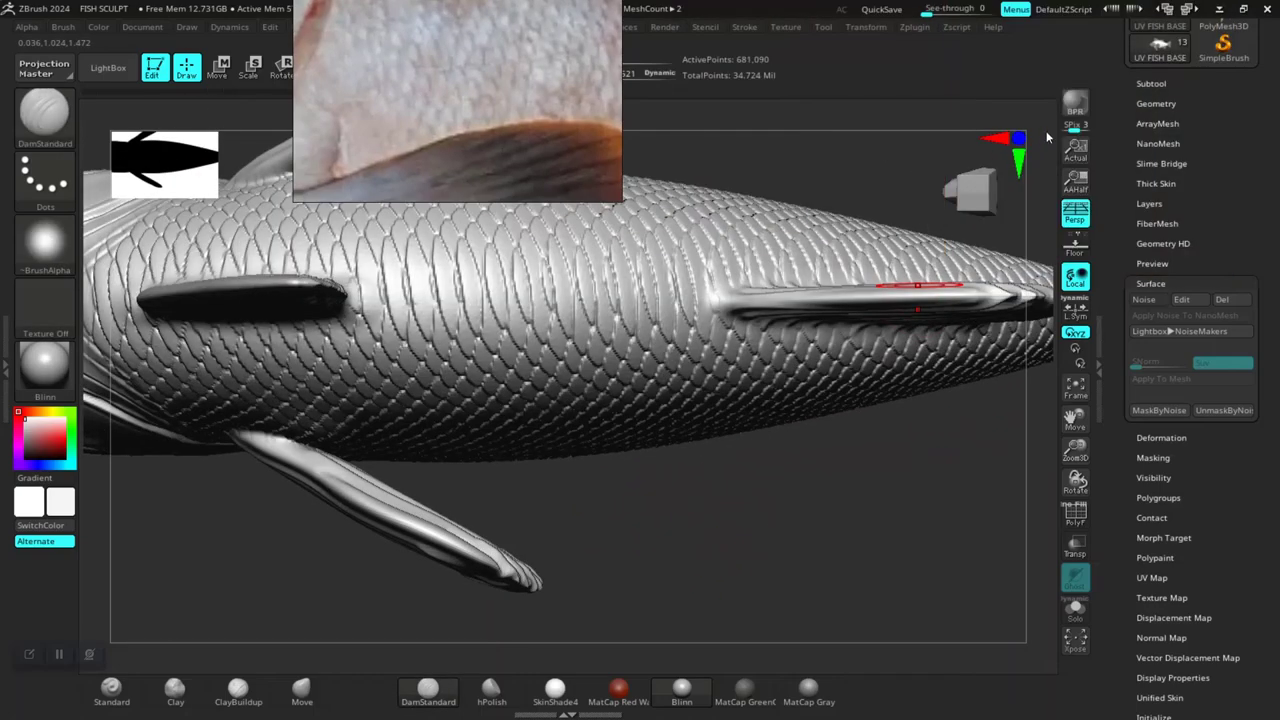
Step: Step the fish up to its highest subdivision level
{"action": "left_click", "coordinate": [1151, 203]}
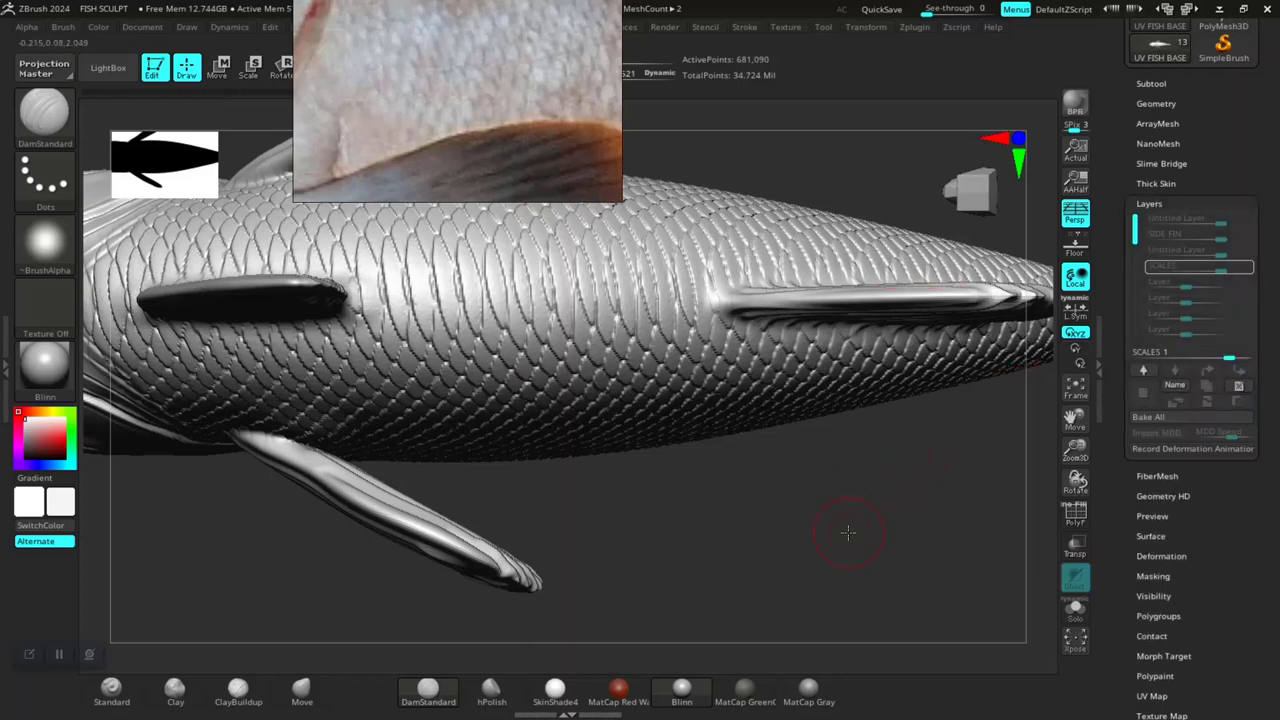
{"action": "key", "text": "ctrl+d"}
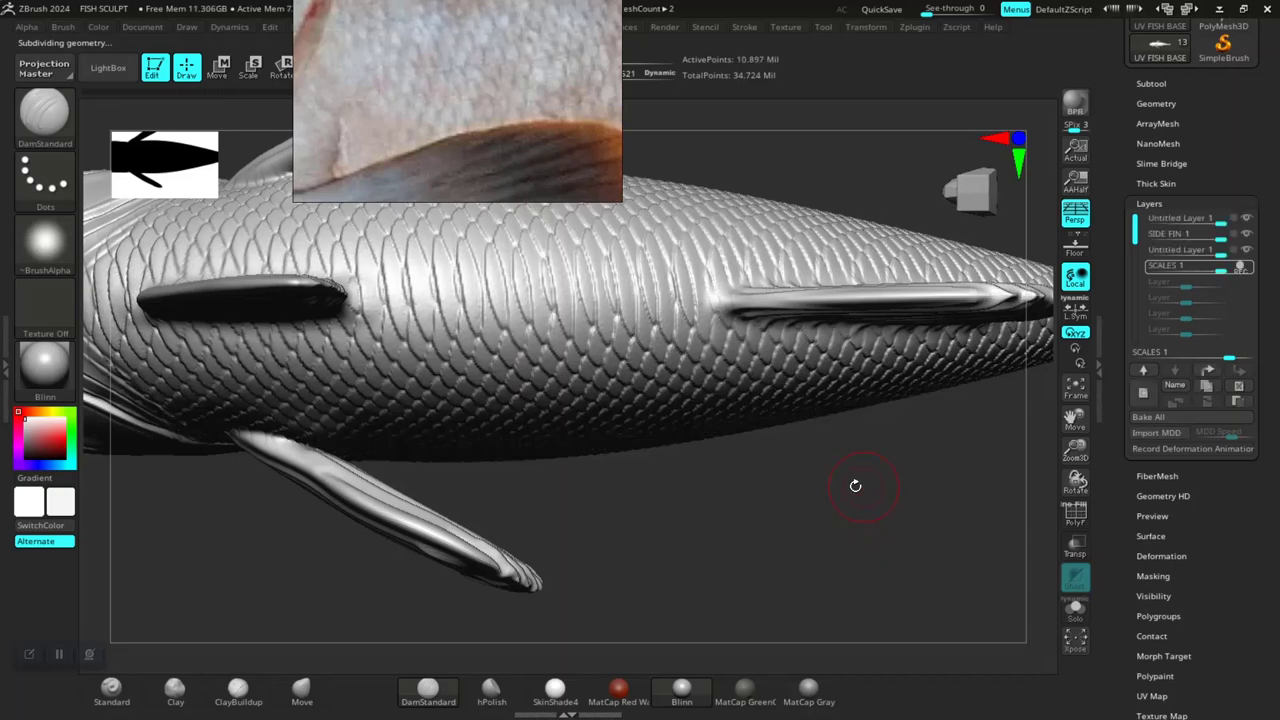
{"action": "left_click_drag", "start_coordinate": [783, 500], "coordinate": [781, 547]}
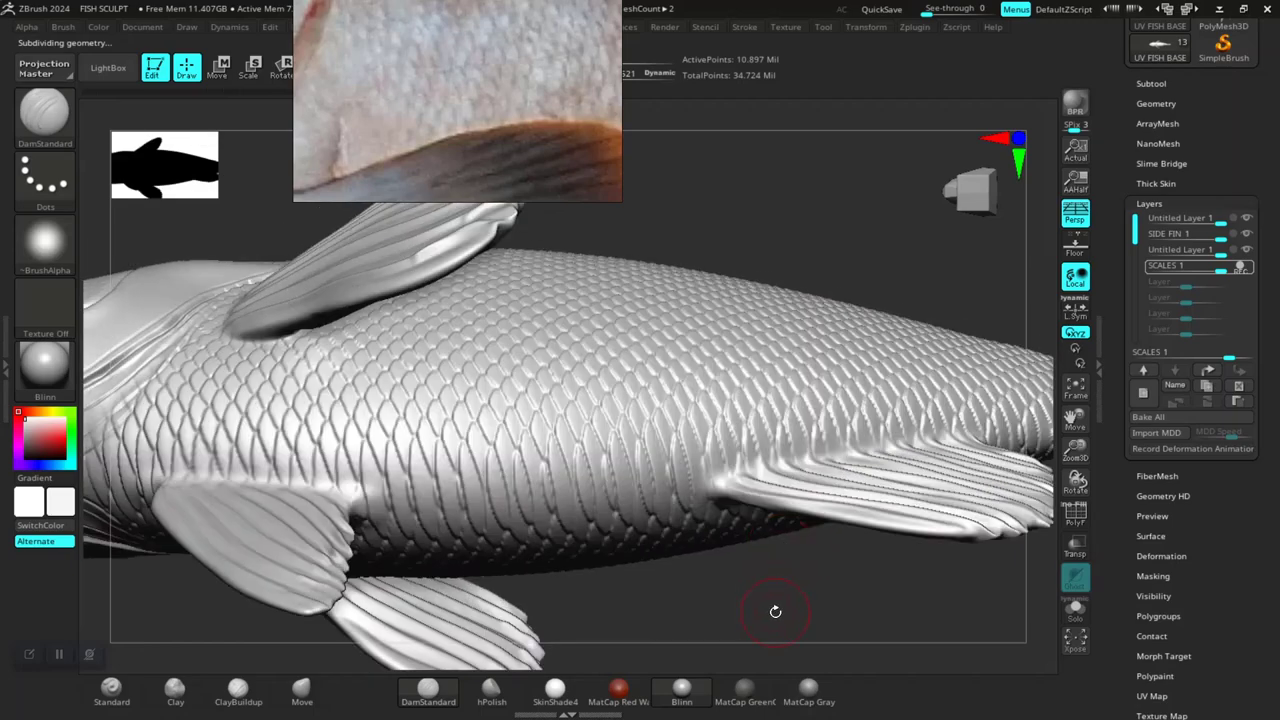
{"action": "key", "text": "ctrl+z"}
{"action": "key", "text": "ctrl+z"}
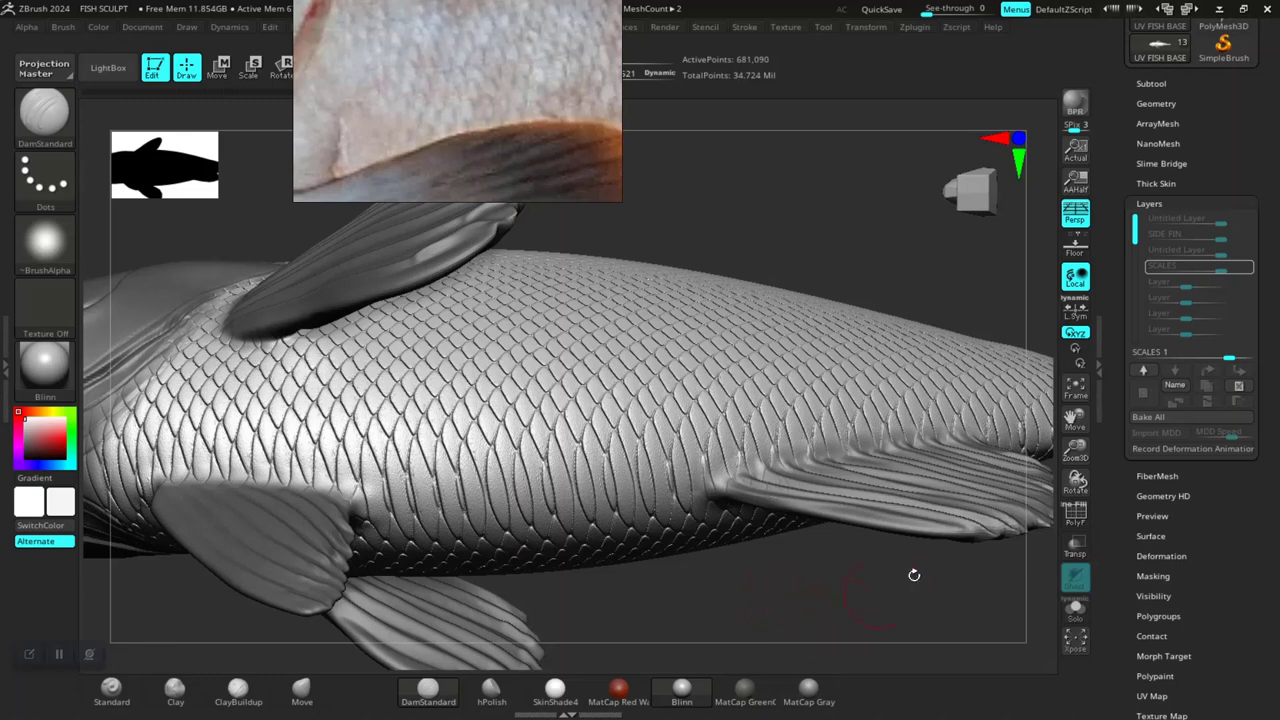
{"action": "key", "text": "d"}
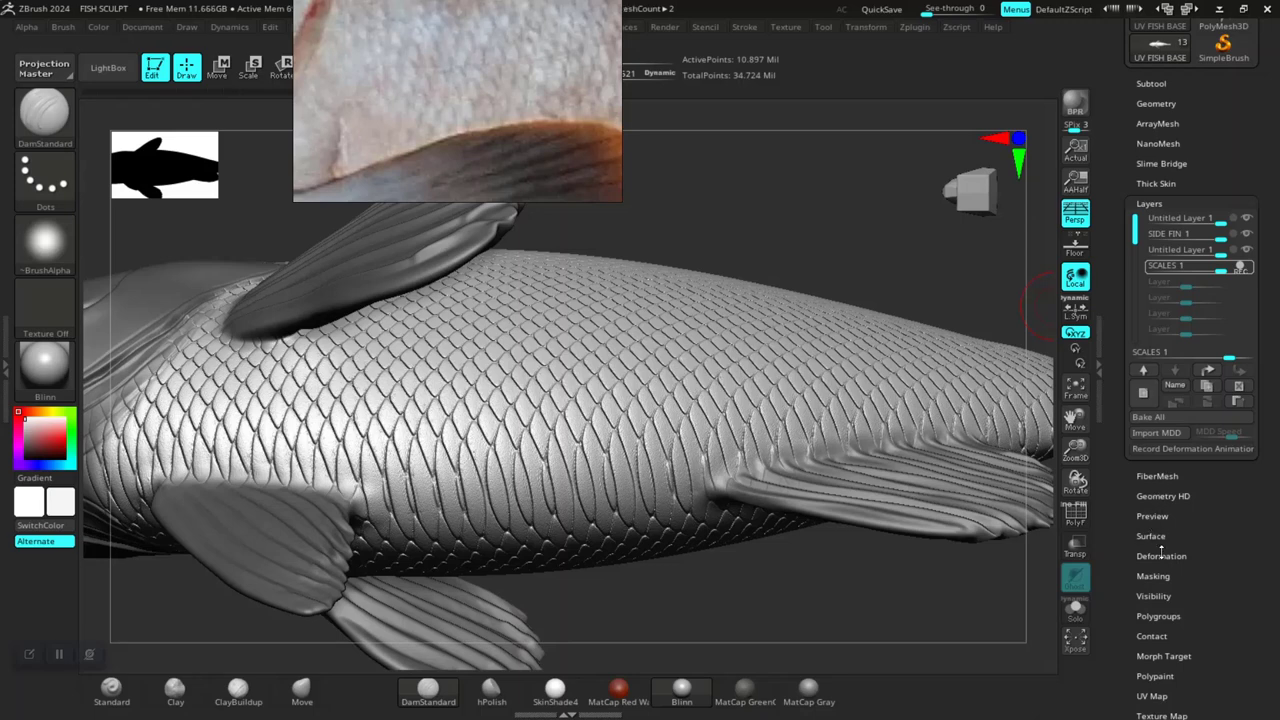
Step: Apply the surface noise permanently to the high-resolution mesh via Apply To Mesh
{"action": "left_click", "coordinate": [1151, 536]}
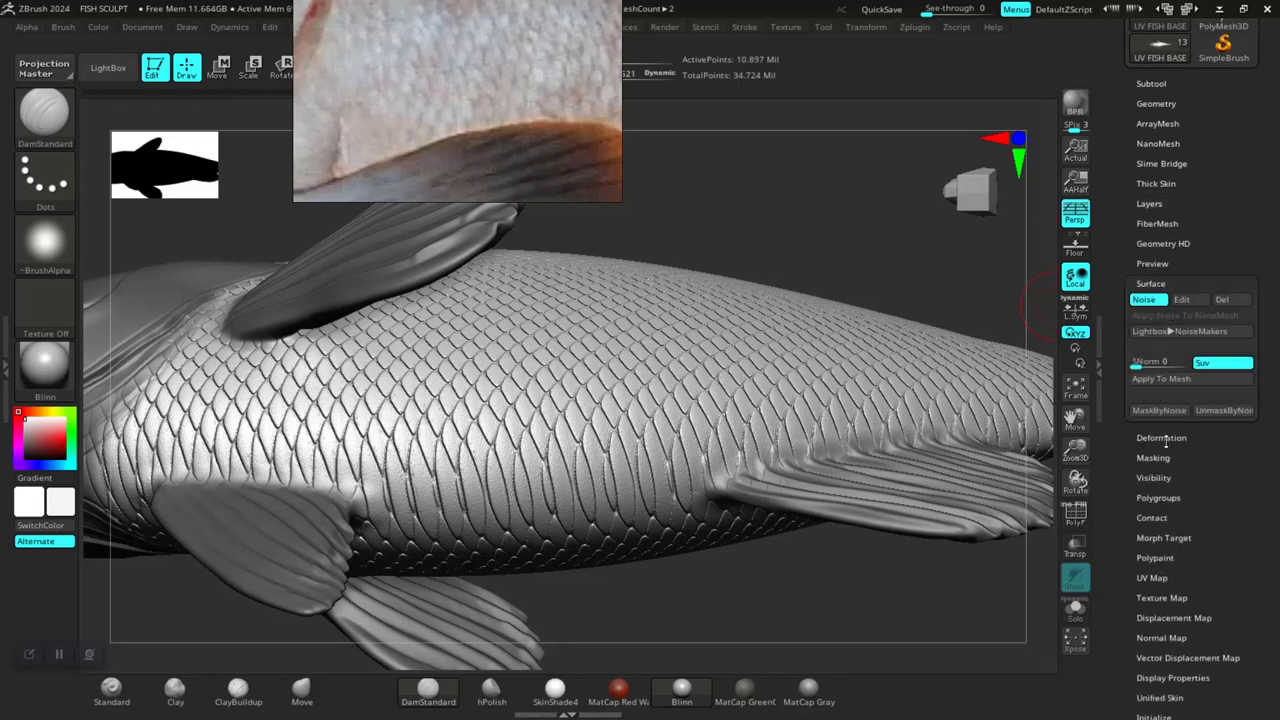
{"action": "left_click", "coordinate": [1159, 379]}
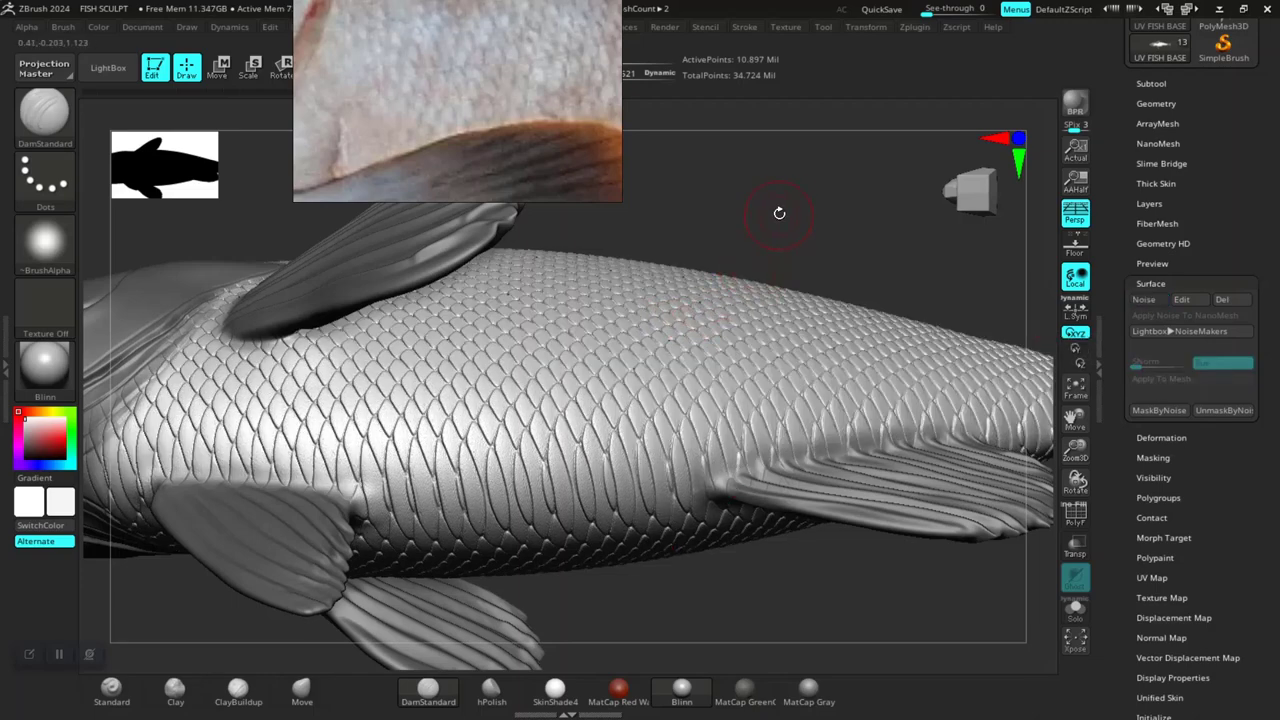
{"action": "left_click_drag", "start_coordinate": [777, 209], "coordinate": [769, 219]}
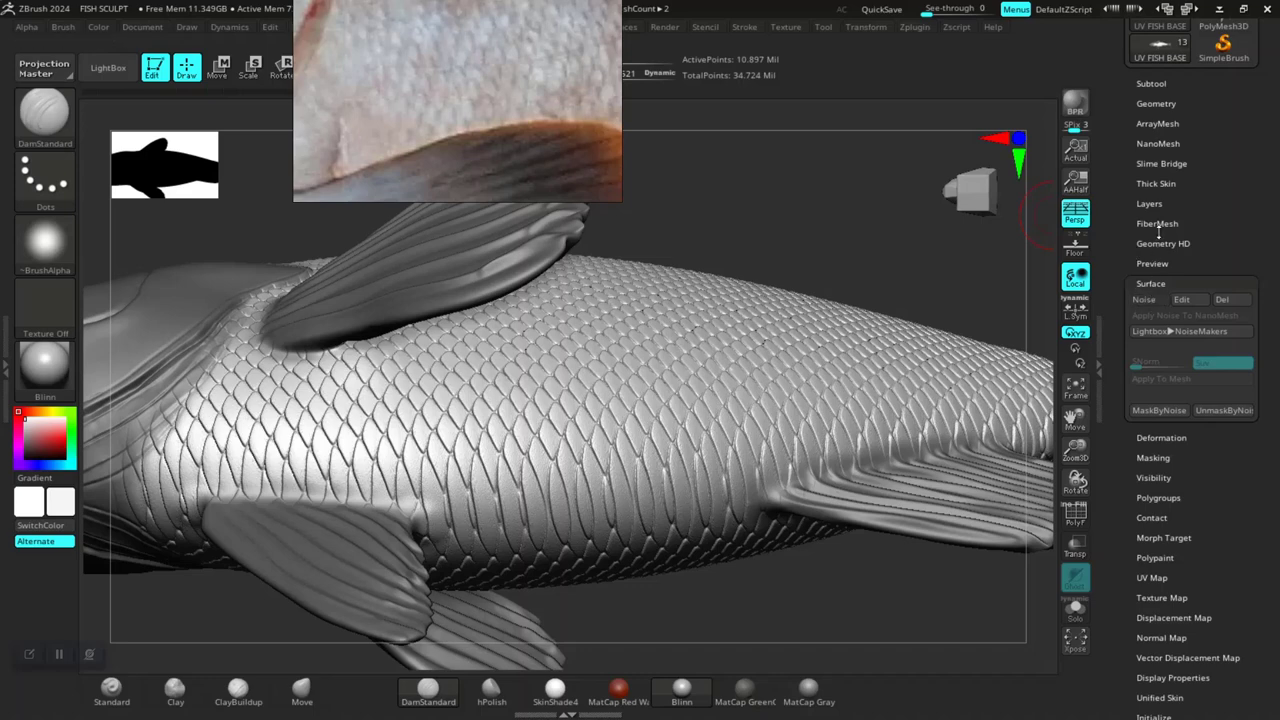
Step: Add a new sculpt layer named SCALES CORRECT 1
{"action": "left_click", "coordinate": [1152, 204]}
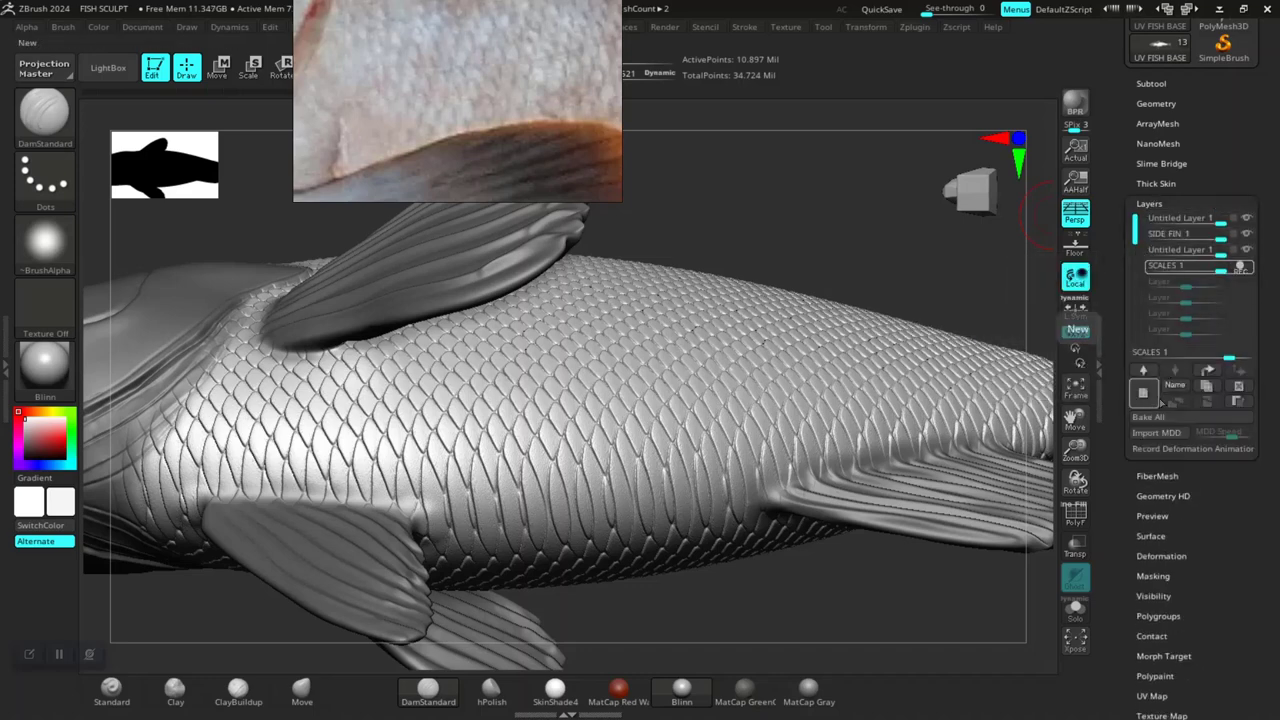
{"action": "left_click", "coordinate": [1143, 392]}
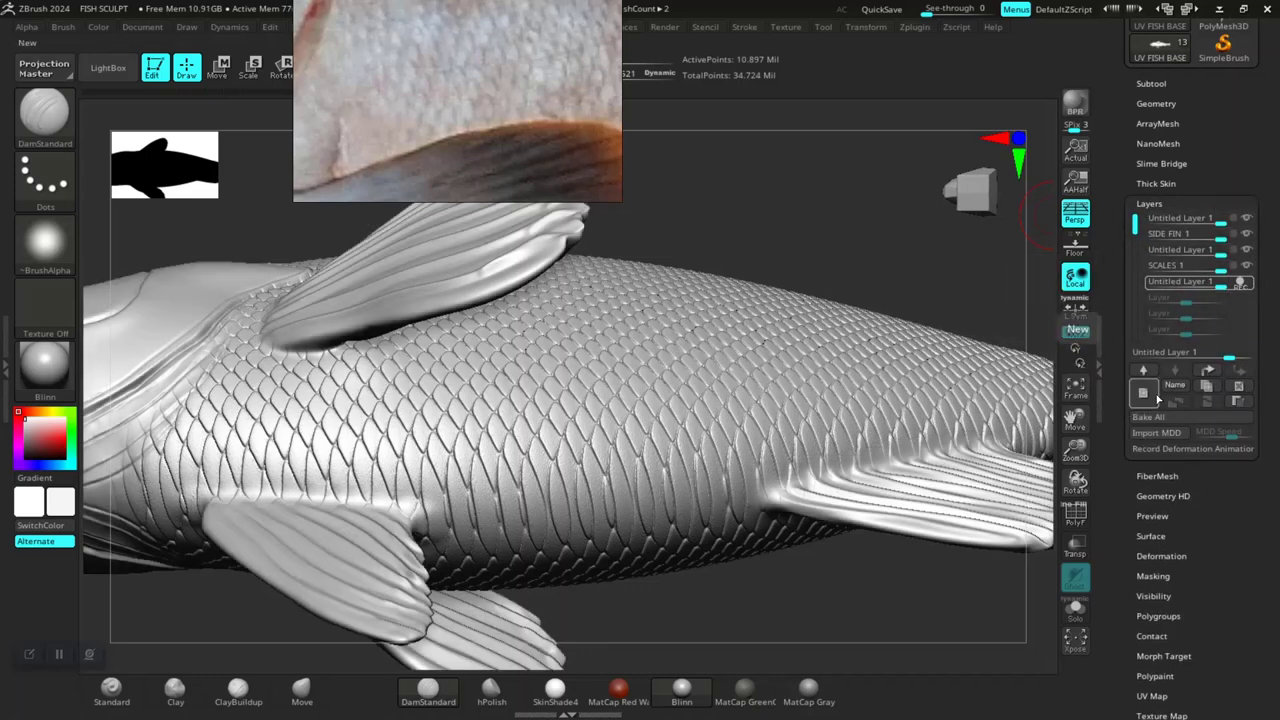
{"action": "left_click", "coordinate": [1173, 387]}
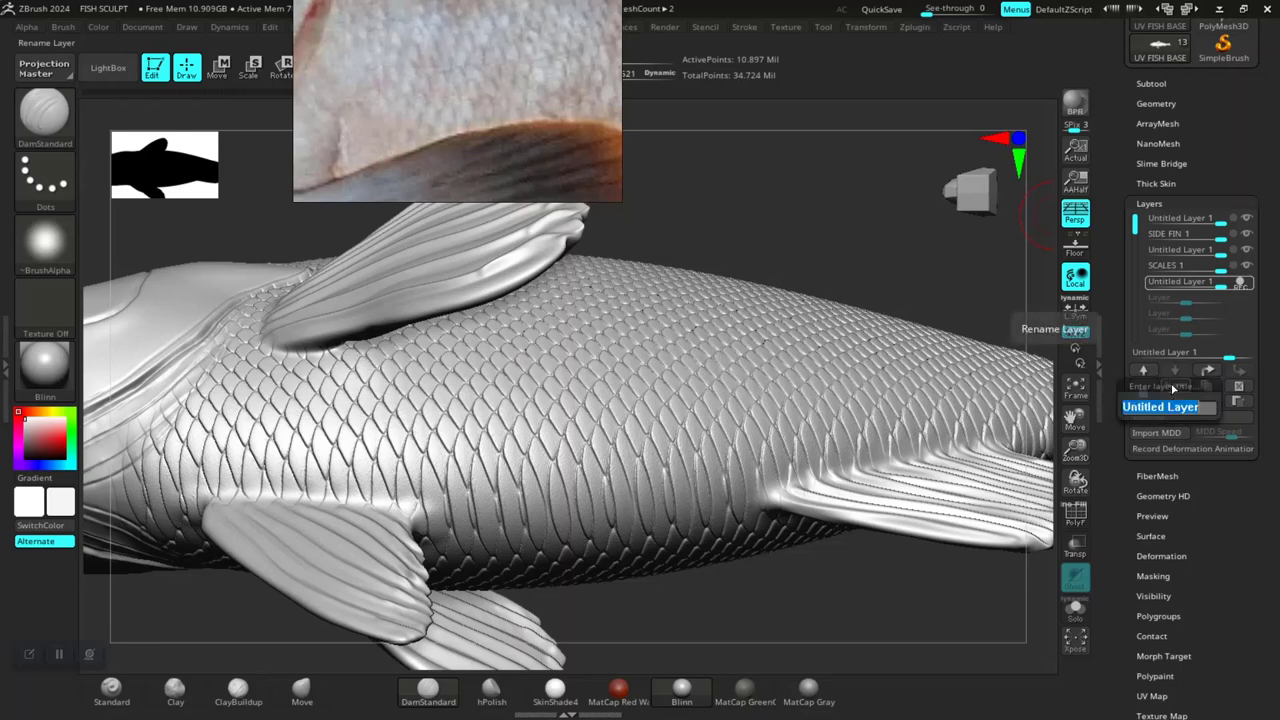
{"action": "type", "text": "SCALES CO"}
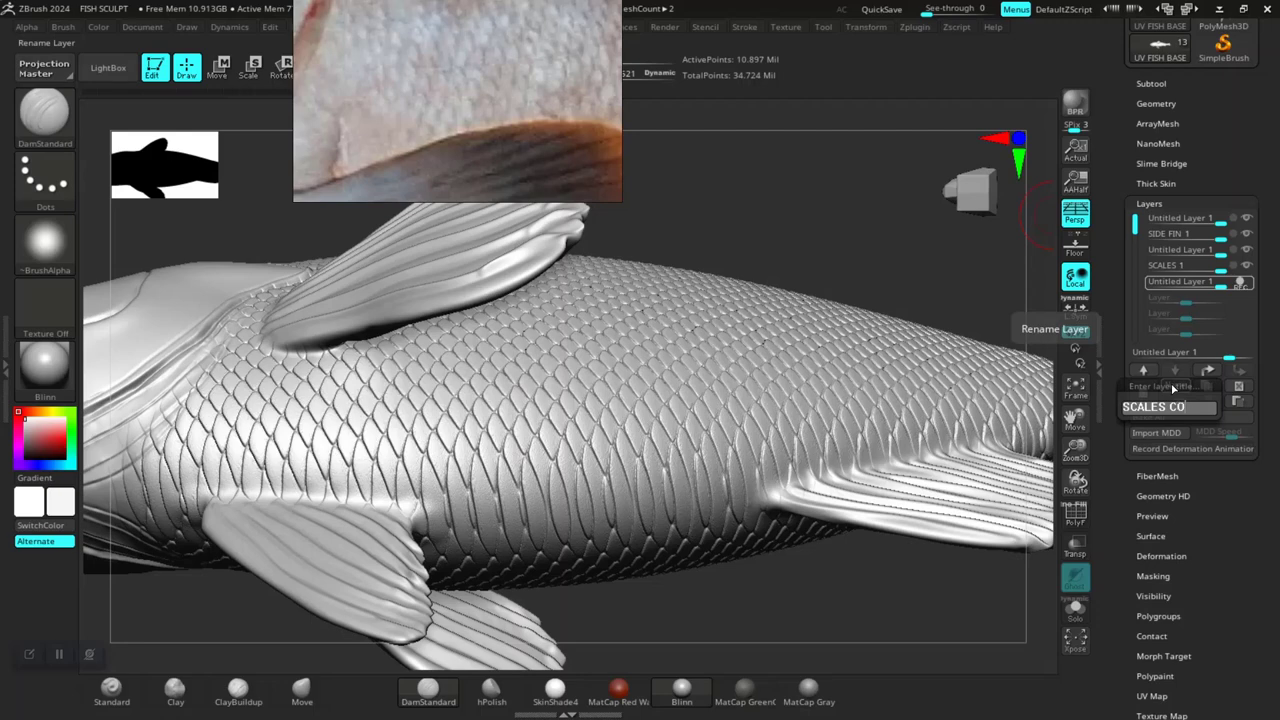
{"action": "type", "text": "CT"}
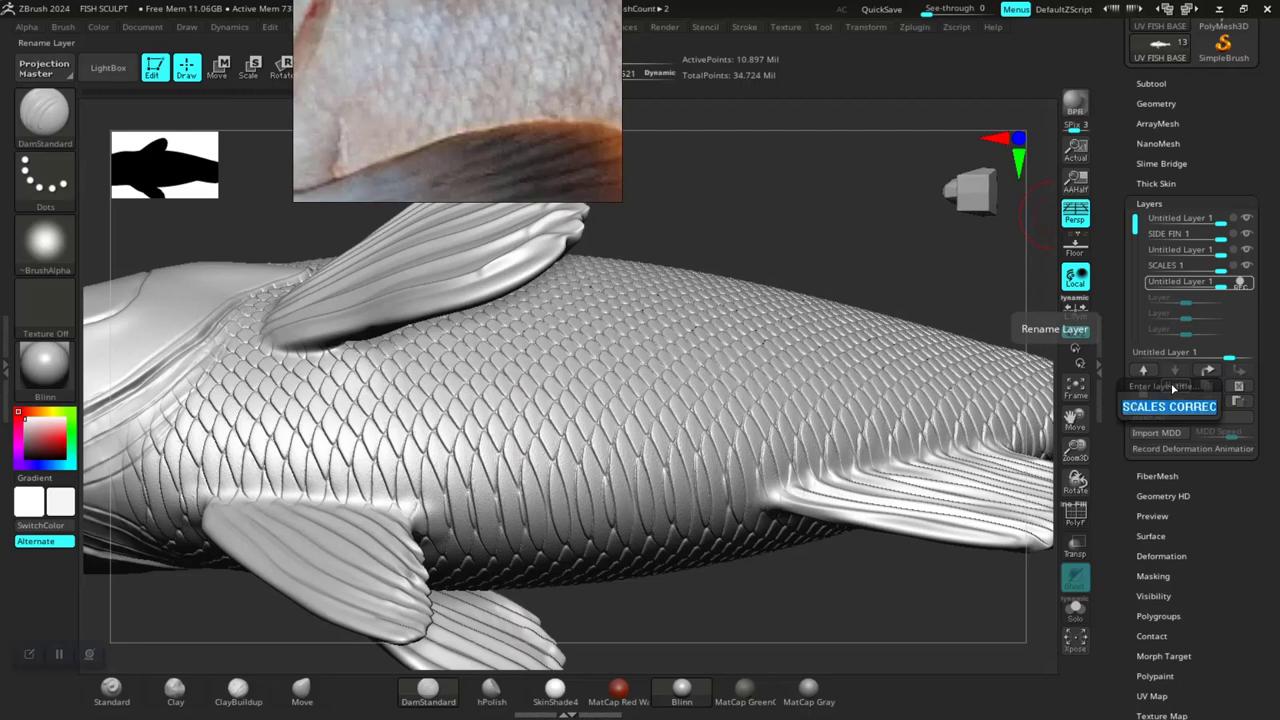
{"action": "key", "text": "Return"}
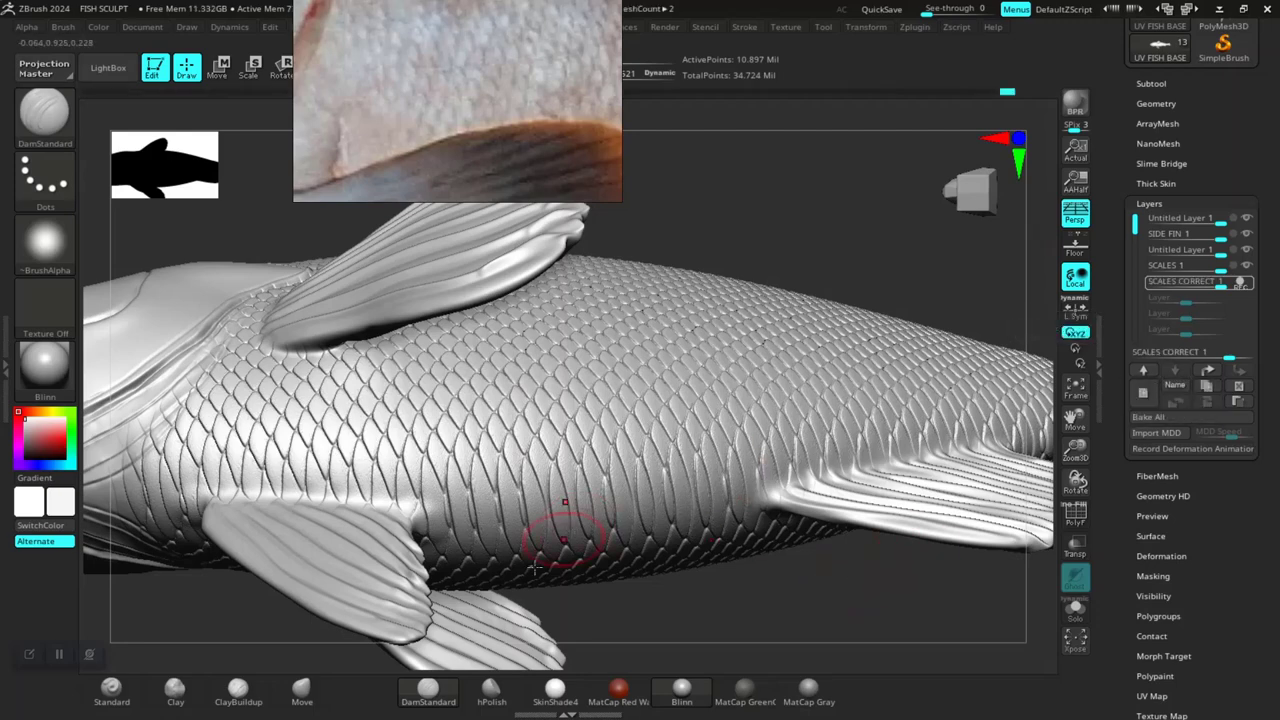
Step: Zoom in on the flank scales and set the brush alpha to Alpha 43
{"action": "right_click_drag", "start_coordinate": [680, 354], "coordinate": [766, 257]}
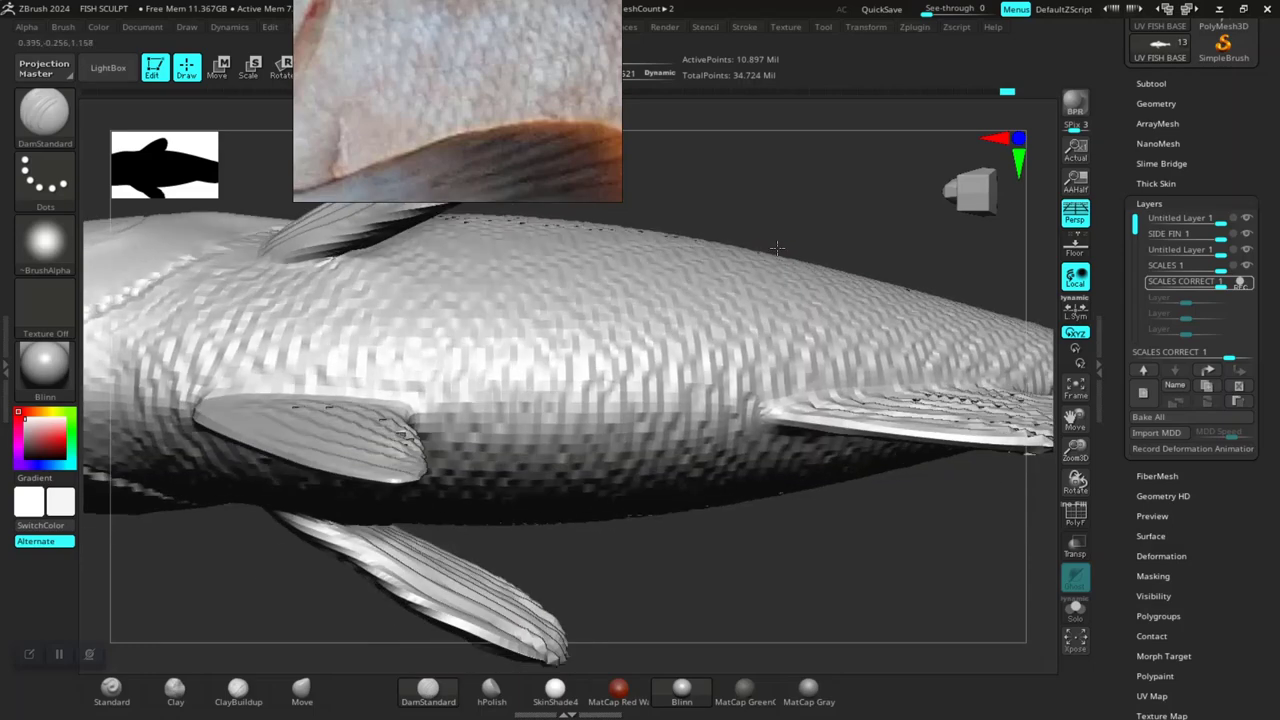
{"action": "right_click", "coordinate": [760, 255]}
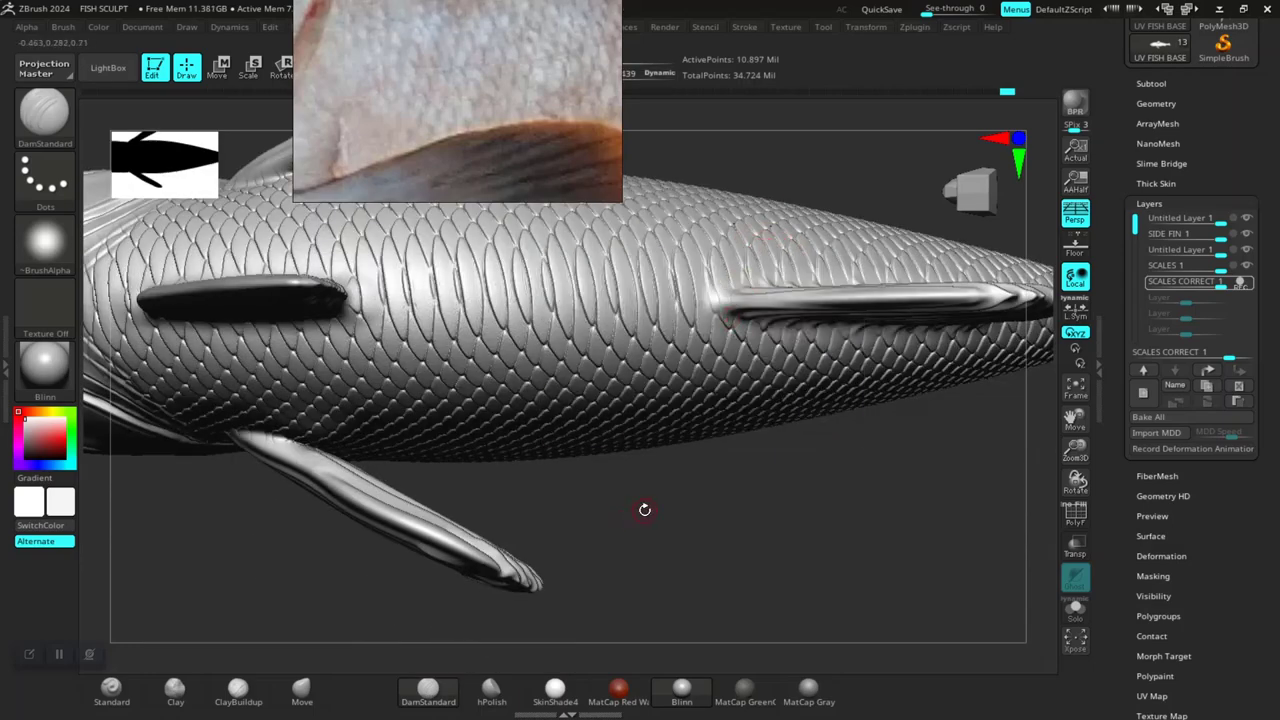
{"action": "right_click_drag", "start_coordinate": [643, 511], "coordinate": [643, 606], "text": "ctrl"}
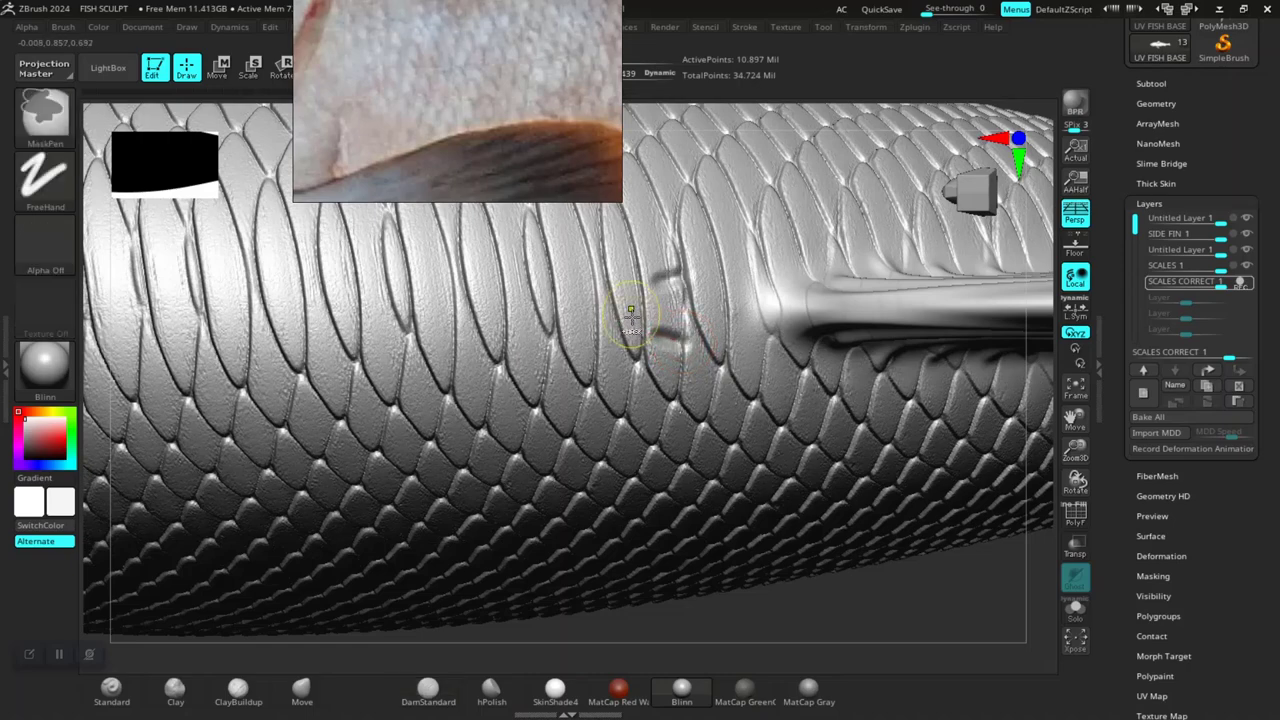
{"action": "left_click", "coordinate": [45, 242]}
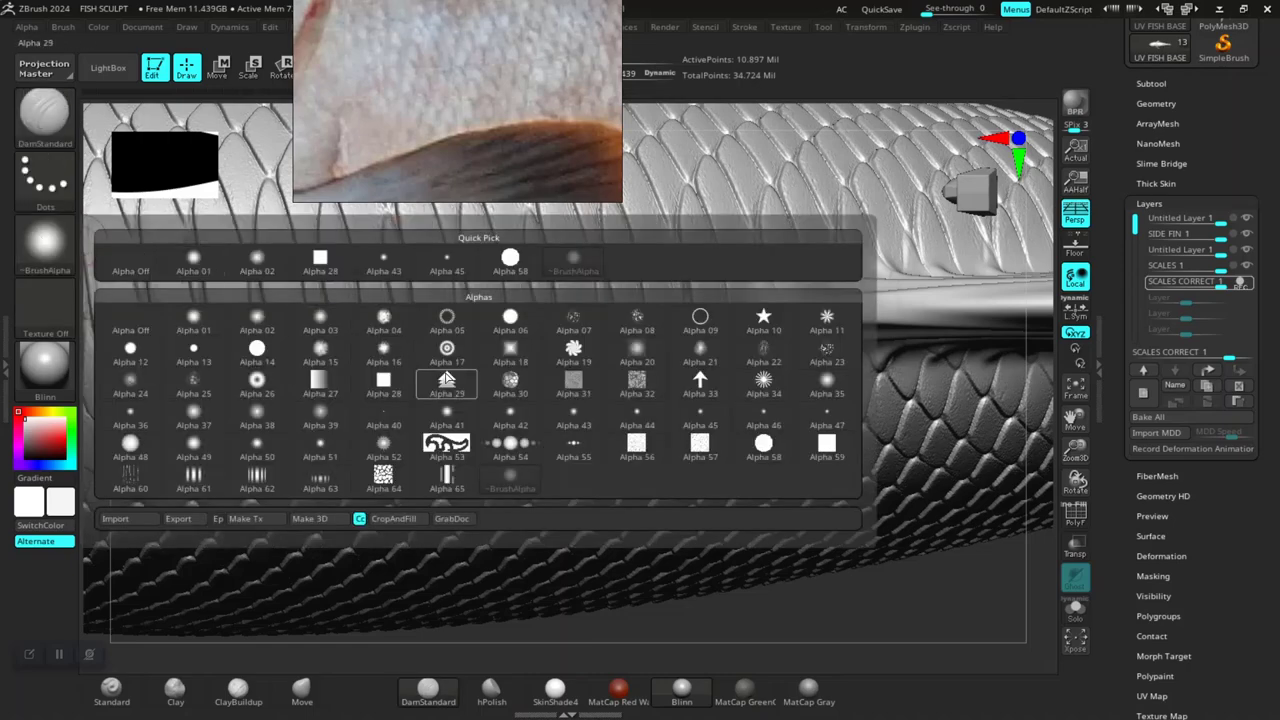
{"action": "left_click", "coordinate": [383, 258]}
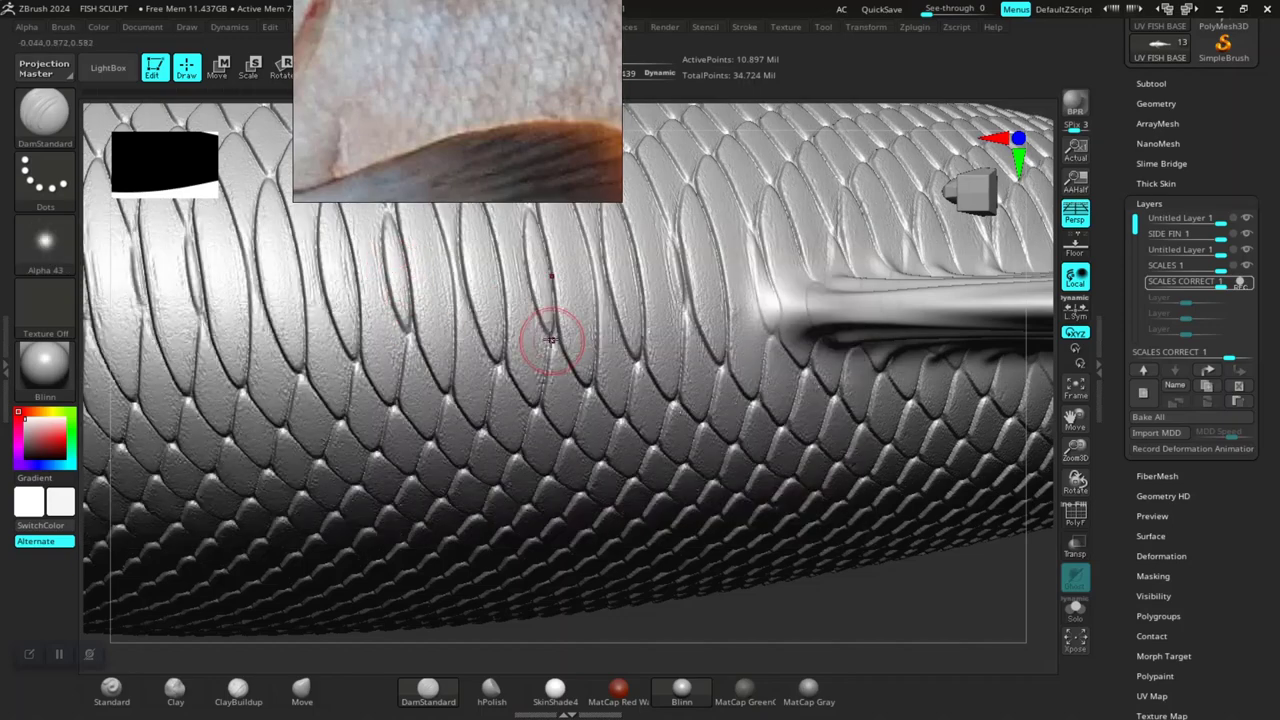
{"action": "key", "text": "space"}
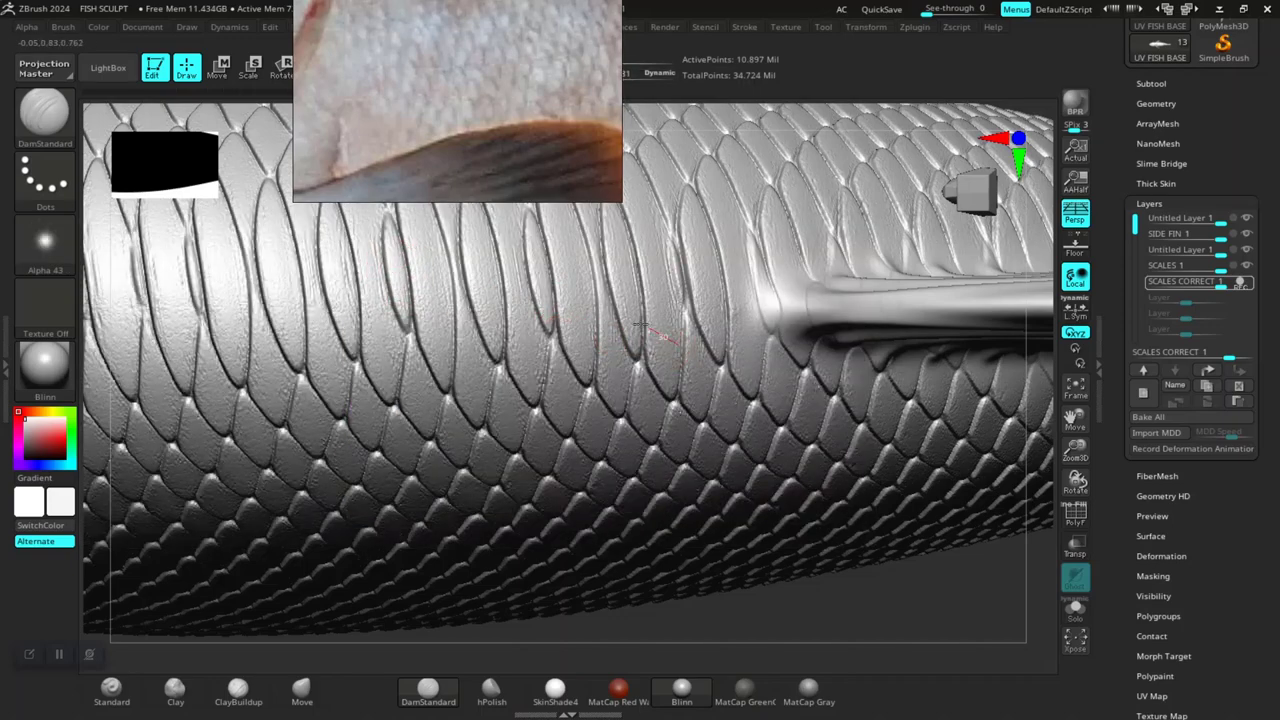
Step: Carve corrected scale-edge grooves across the upper part of the flank patch
{"action": "left_click_drag", "start_coordinate": [674, 349], "coordinate": [612, 320]}
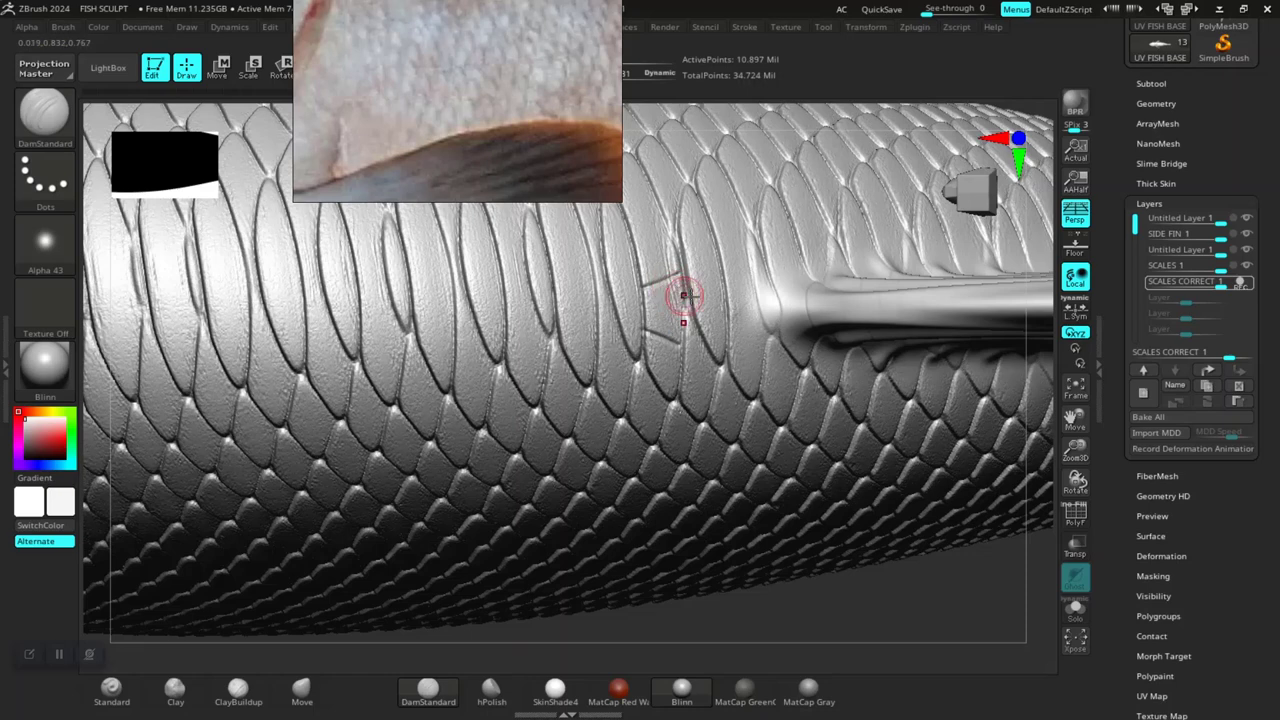
{"action": "left_click_drag", "start_coordinate": [670, 235], "coordinate": [688, 297]}
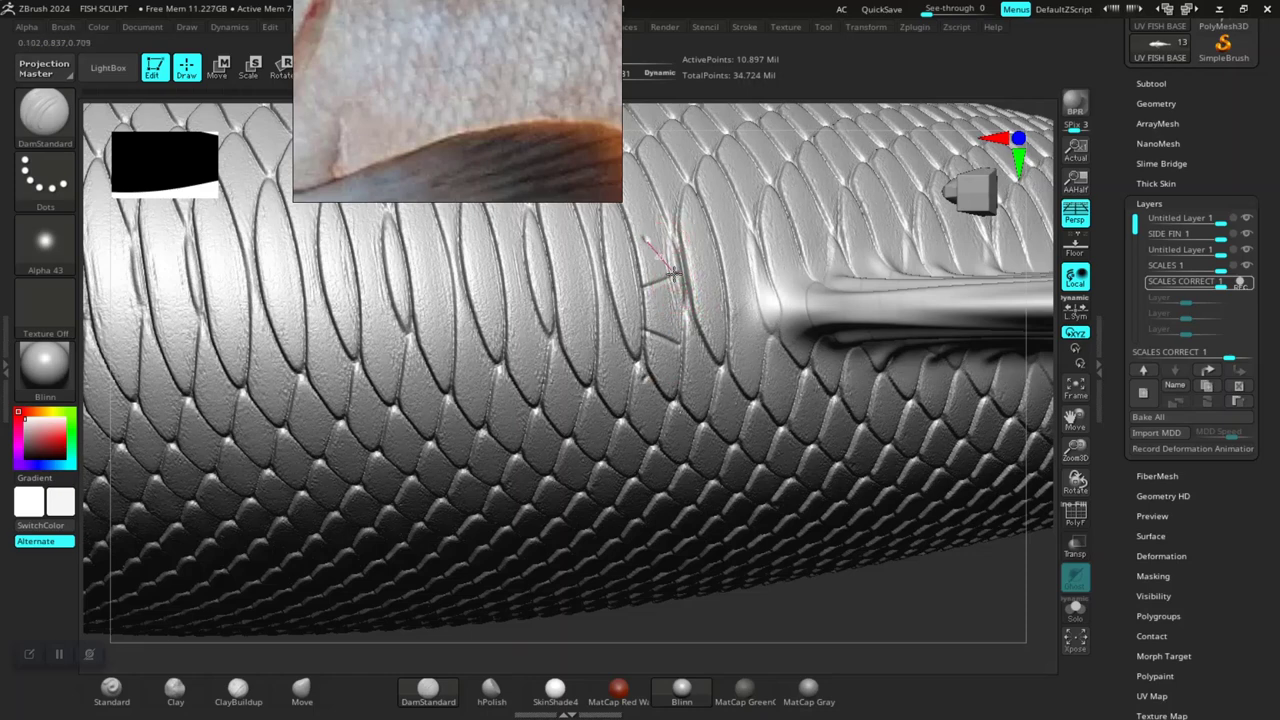
{"action": "key", "text": "ctrl"}
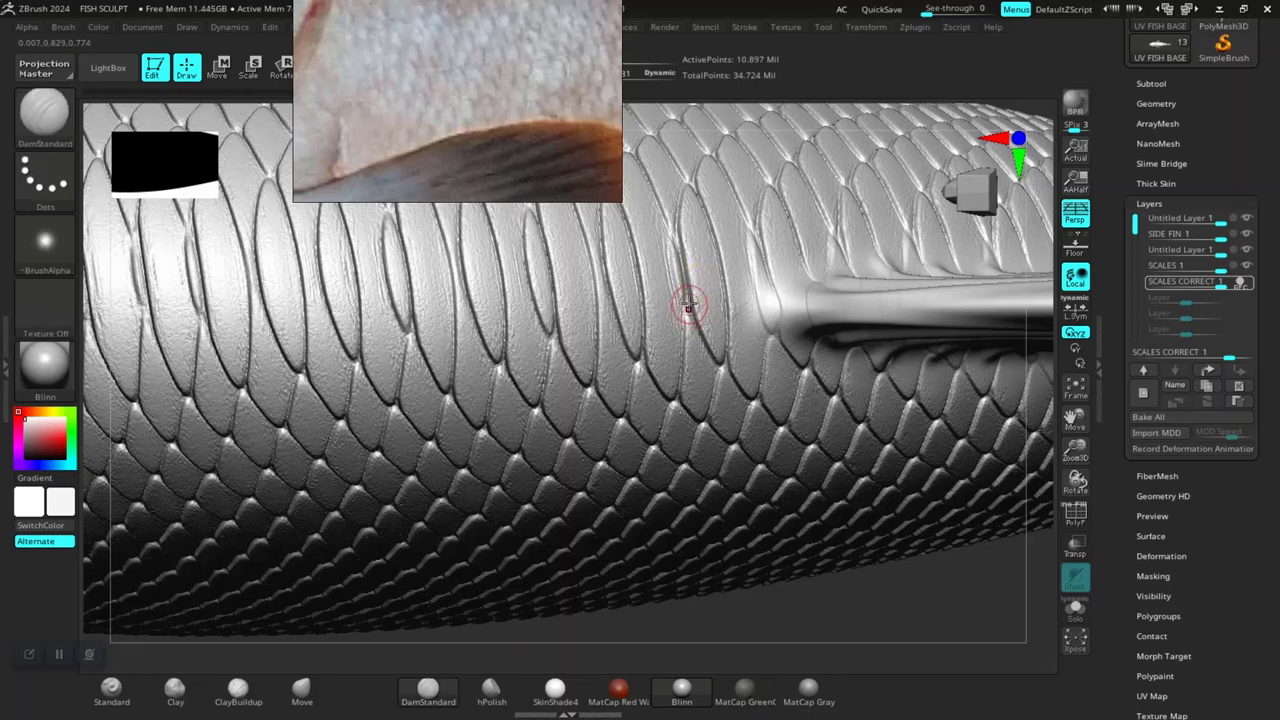
{"action": "left_click_drag", "start_coordinate": [686, 302], "coordinate": [636, 321]}
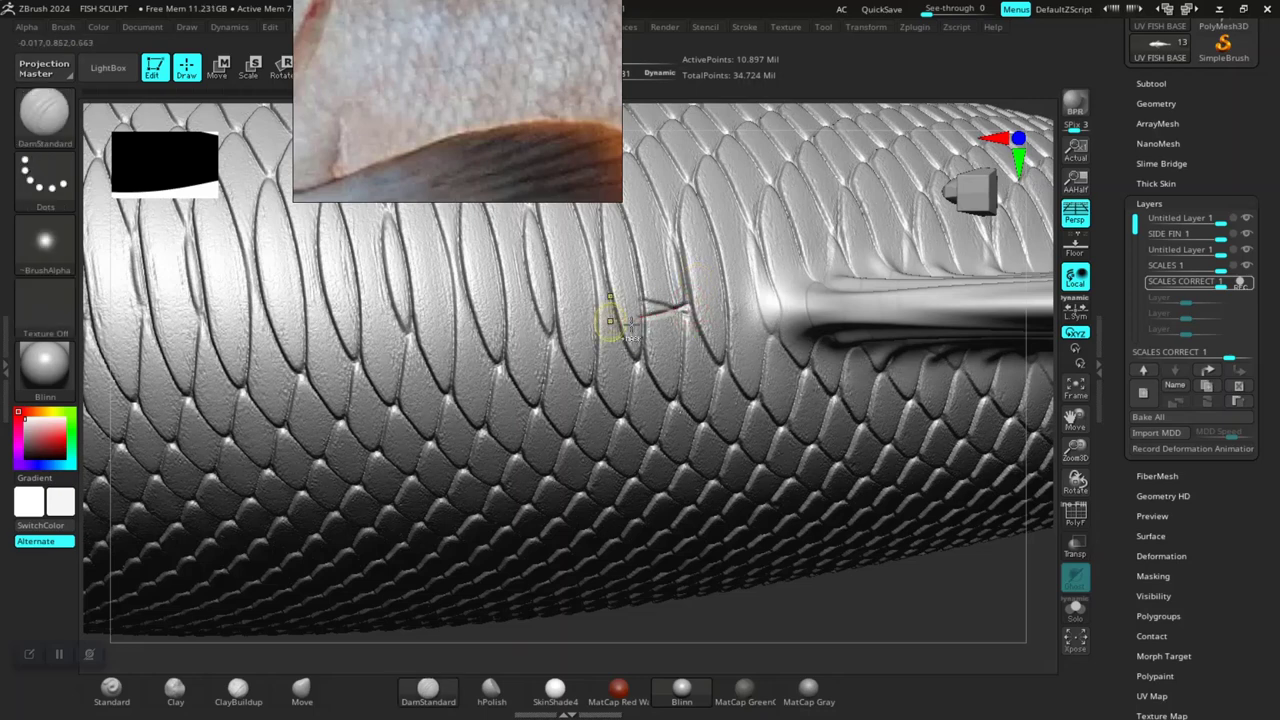
{"action": "key", "text": "ctrl"}
{"action": "left_click_drag", "start_coordinate": [681, 346], "coordinate": [607, 320]}
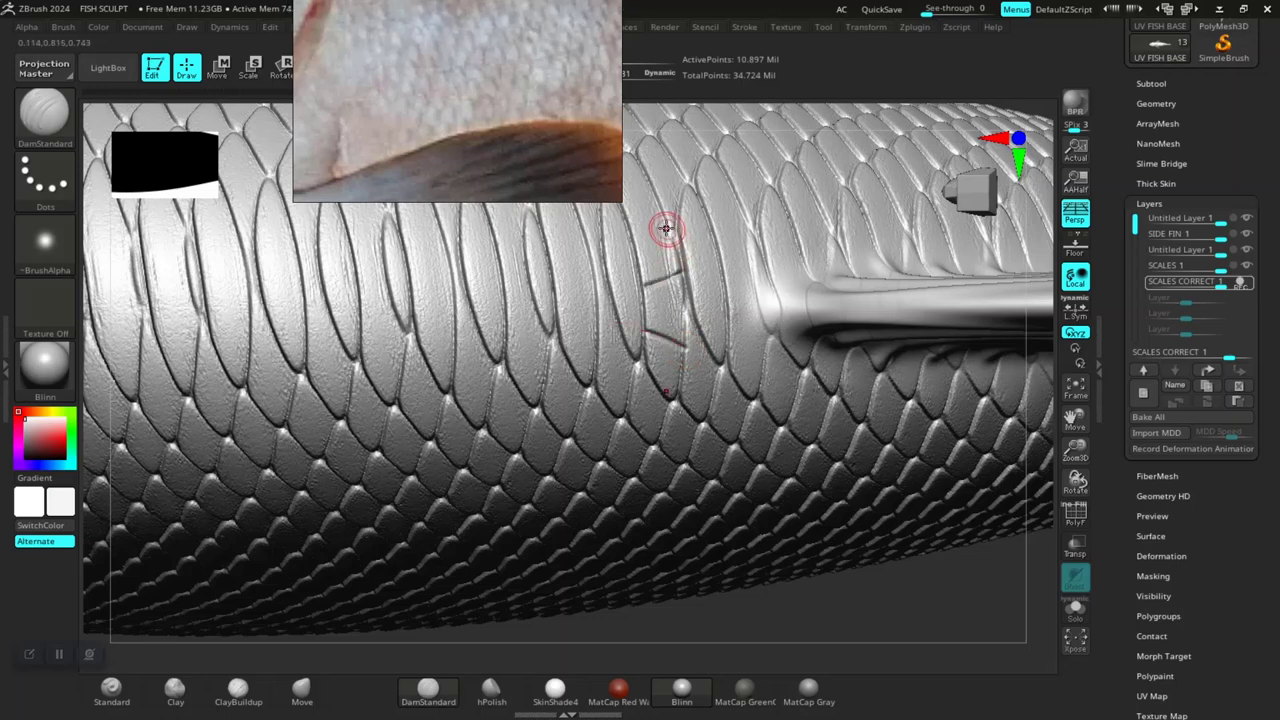
{"action": "left_click_drag", "start_coordinate": [684, 262], "coordinate": [594, 209]}
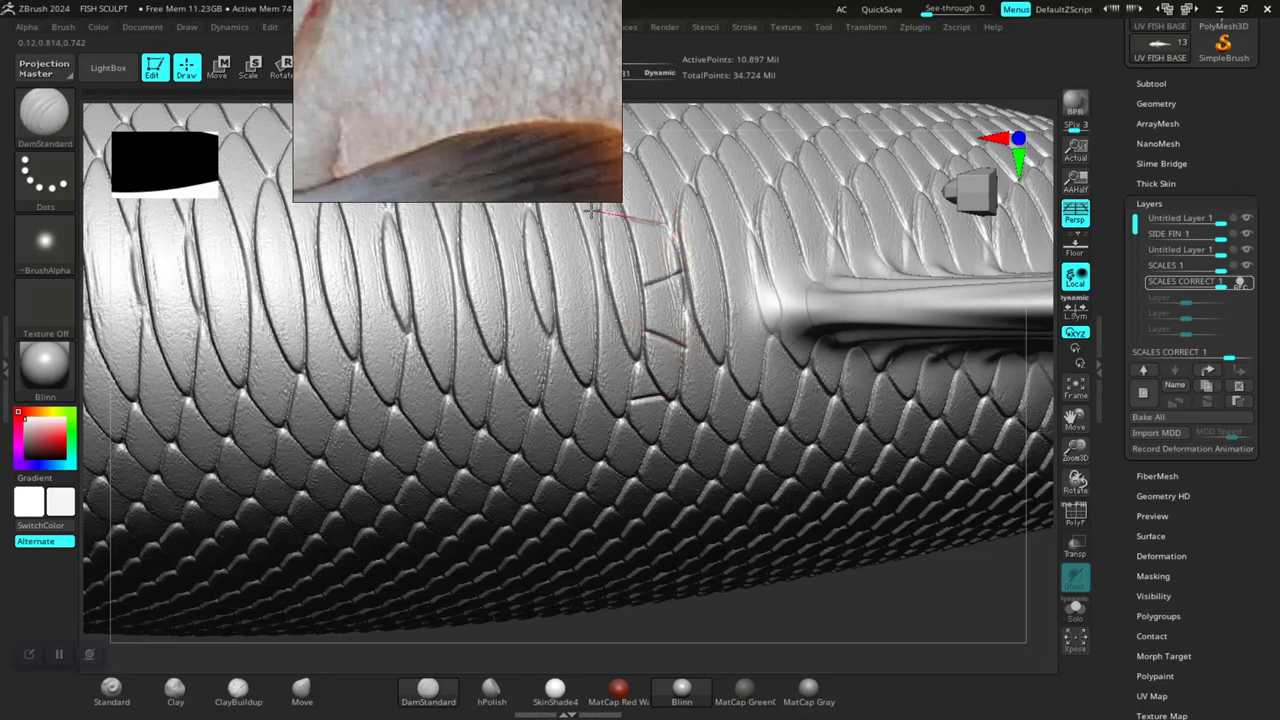
{"action": "right_click_drag", "start_coordinate": [750, 522], "coordinate": [819, 540]}
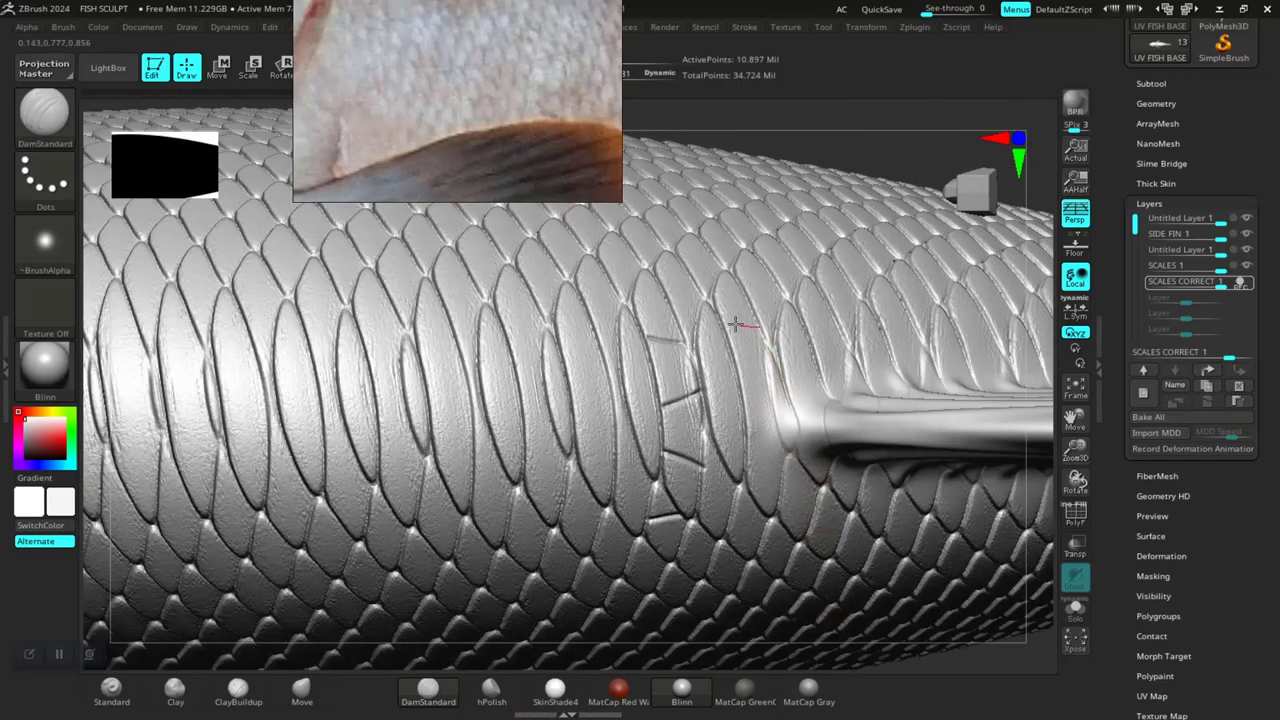
Step: Deepen and add grooves along the lower rows of scales in the patch
{"action": "mouse_move", "coordinate": [734, 324]}
{"action": "left_mouse_down"}
{"action": "mouse_move", "coordinate": [682, 318]}
{"action": "mouse_move", "coordinate": [732, 392]}
{"action": "mouse_move", "coordinate": [598, 350]}
{"action": "left_mouse_up"}
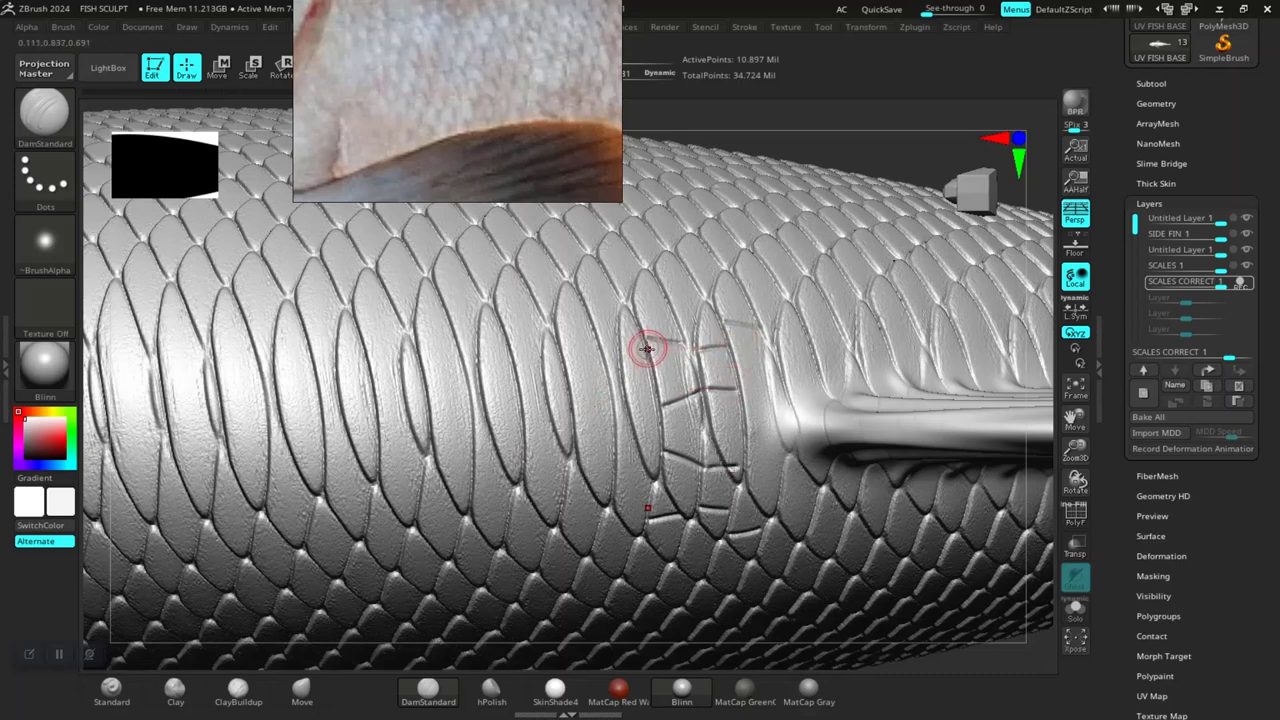
{"action": "left_click_drag", "start_coordinate": [652, 380], "coordinate": [585, 378]}
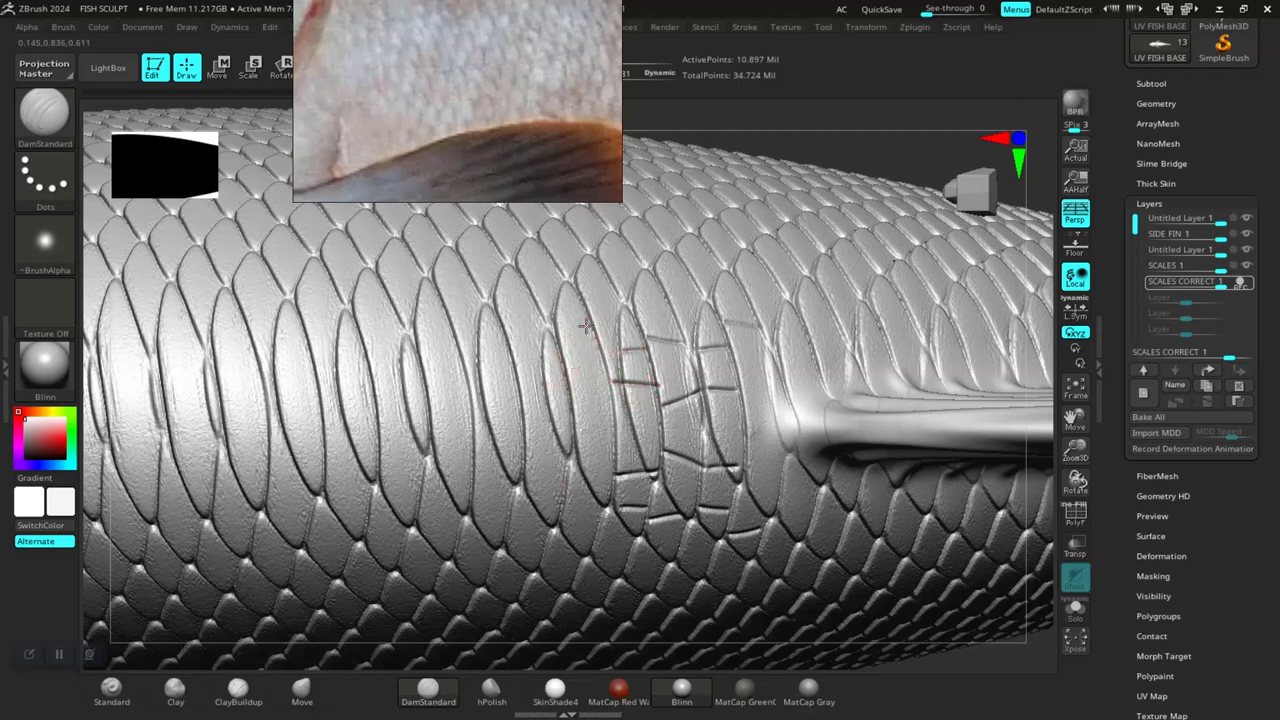
{"action": "left_click_drag", "start_coordinate": [538, 330], "coordinate": [520, 334]}
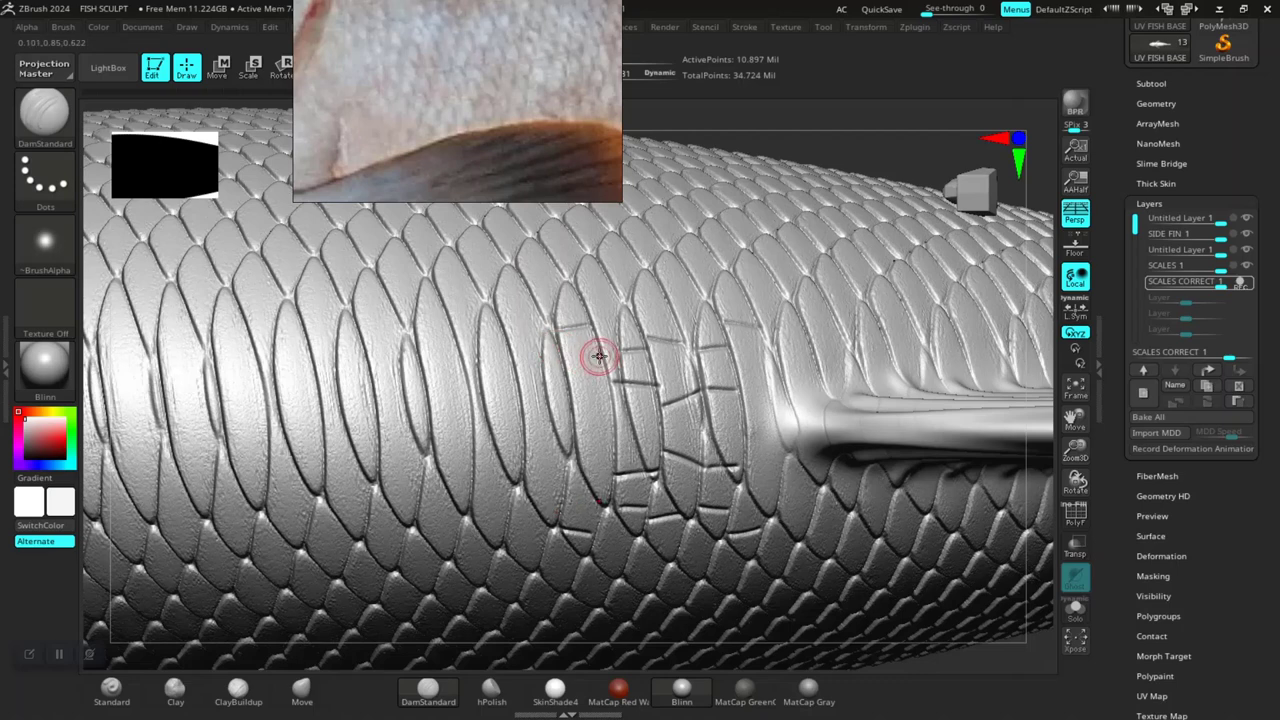
{"action": "mouse_move", "coordinate": [617, 365]}
{"action": "left_mouse_down"}
{"action": "mouse_move", "coordinate": [598, 372]}
{"action": "mouse_move", "coordinate": [606, 409]}
{"action": "mouse_move", "coordinate": [576, 420]}
{"action": "mouse_move", "coordinate": [553, 463]}
{"action": "mouse_move", "coordinate": [530, 410]}
{"action": "left_mouse_up"}
{"action": "left_click_drag", "start_coordinate": [541, 322], "coordinate": [476, 349]}
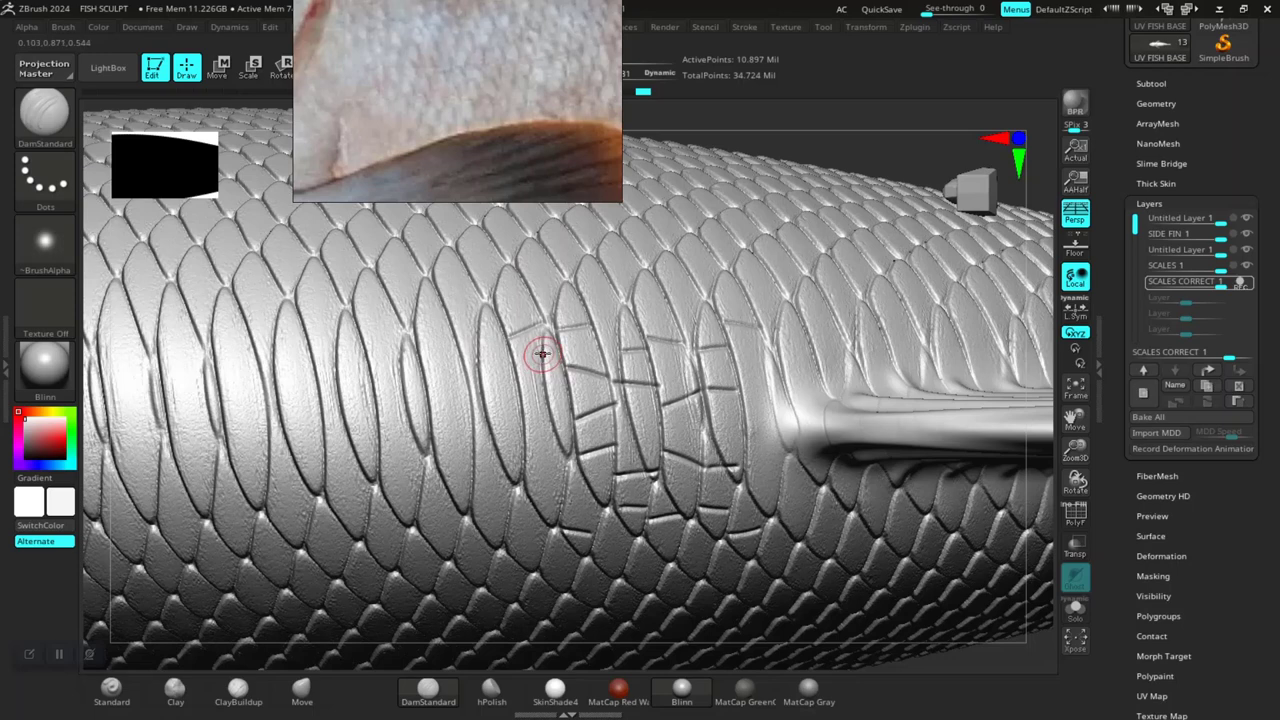
{"action": "mouse_move", "coordinate": [547, 371]}
{"action": "left_mouse_down"}
{"action": "mouse_move", "coordinate": [496, 358]}
{"action": "mouse_move", "coordinate": [543, 423]}
{"action": "left_mouse_up"}
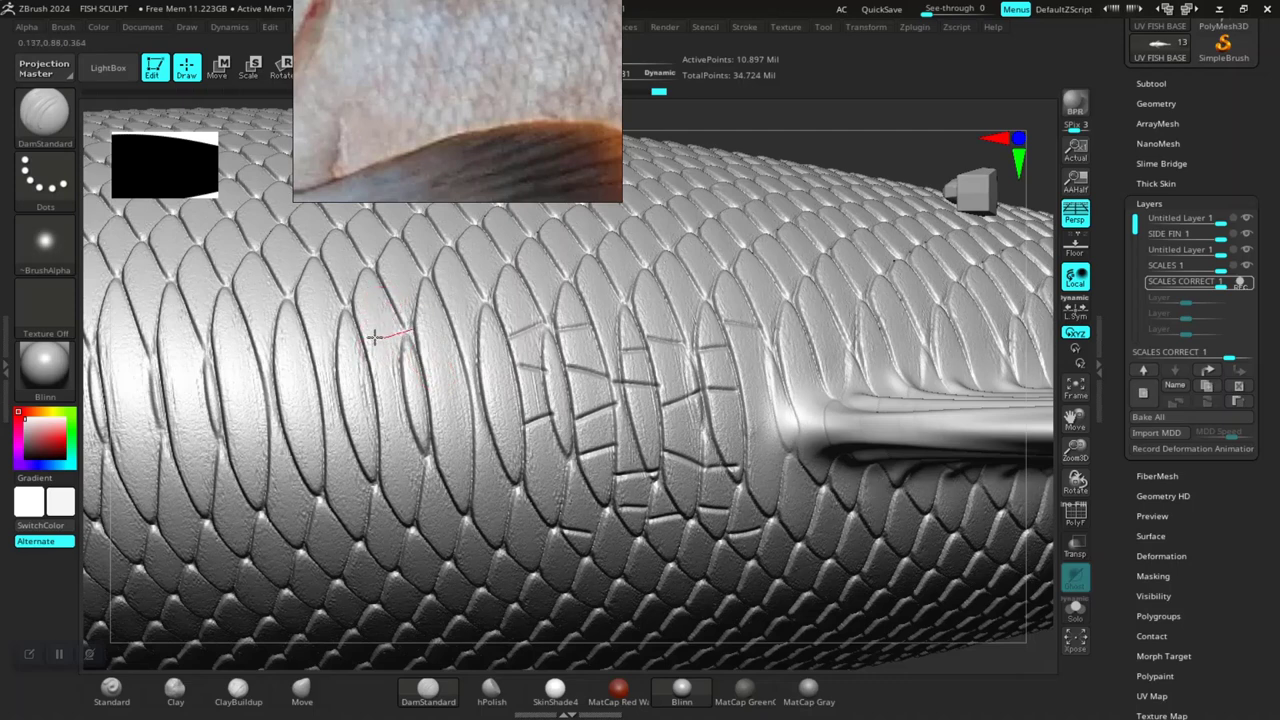
{"action": "mouse_move", "coordinate": [358, 326]}
{"action": "left_mouse_down"}
{"action": "mouse_move", "coordinate": [401, 349]}
{"action": "mouse_move", "coordinate": [420, 444]}
{"action": "mouse_move", "coordinate": [381, 440]}
{"action": "left_mouse_up"}
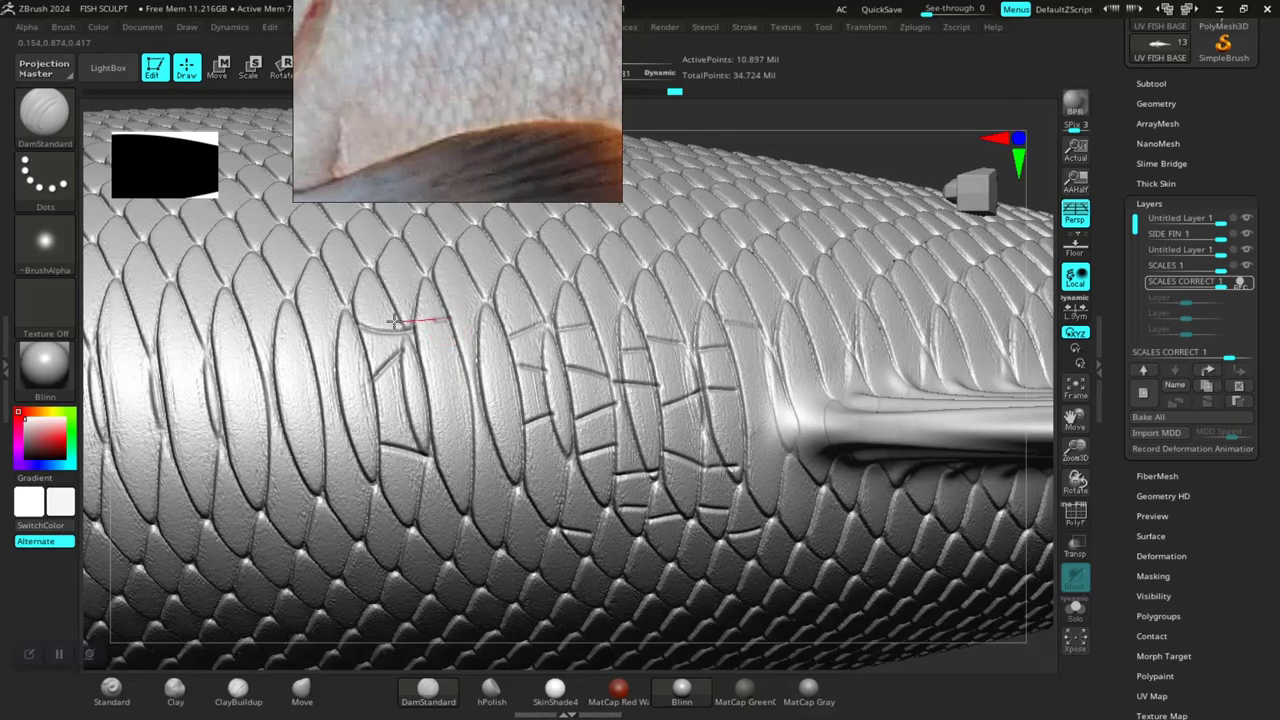
{"action": "left_click_drag", "start_coordinate": [378, 320], "coordinate": [378, 350]}
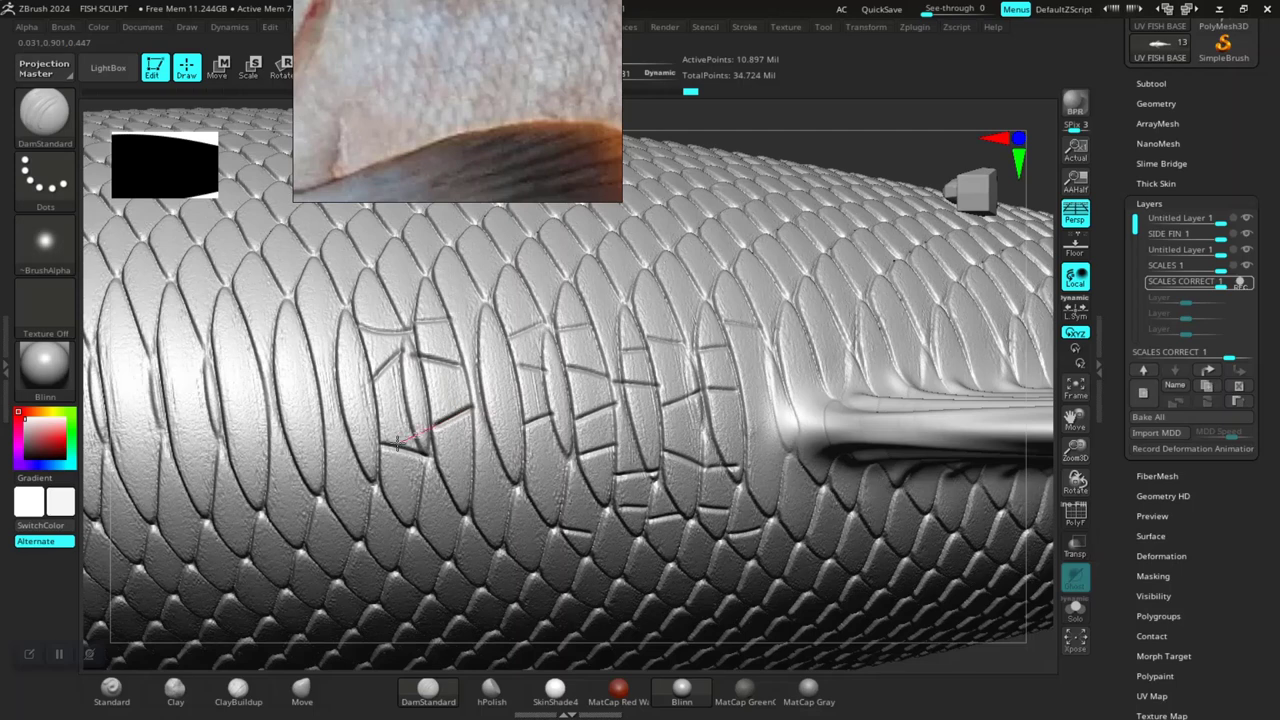
{"action": "left_click_drag", "start_coordinate": [420, 434], "coordinate": [463, 440]}
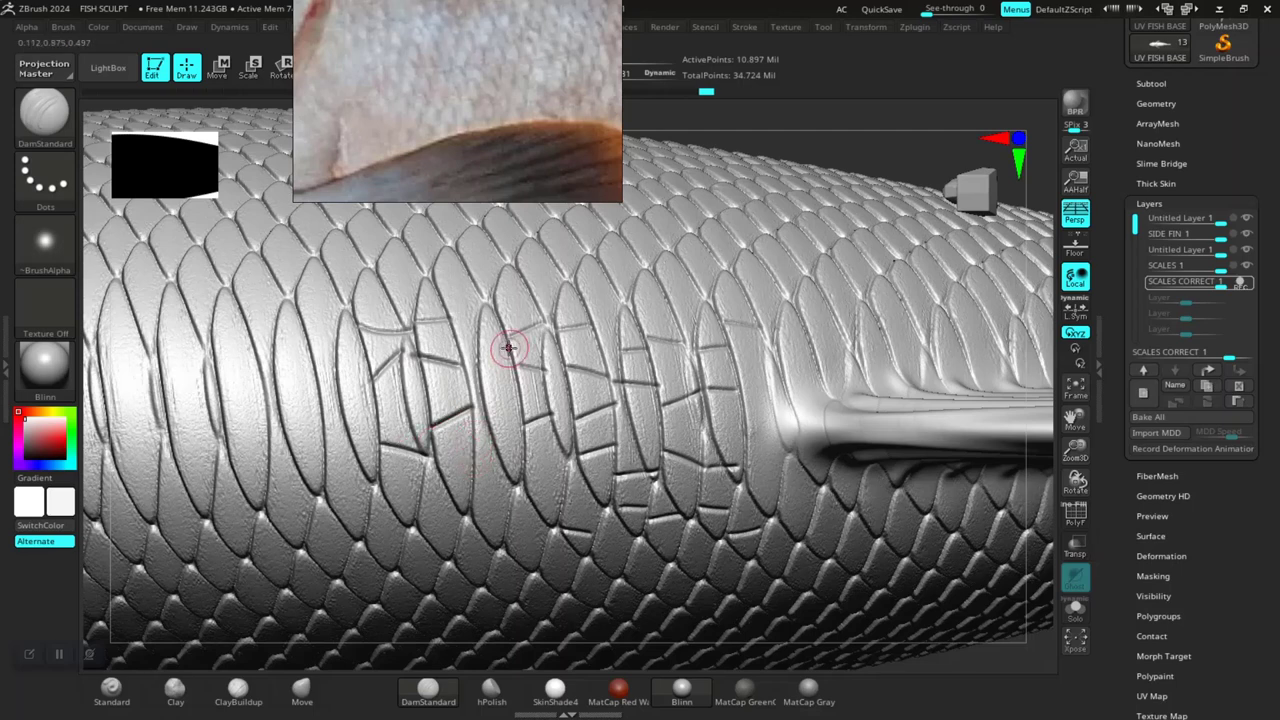
{"action": "left_click_drag", "start_coordinate": [505, 347], "coordinate": [463, 340]}
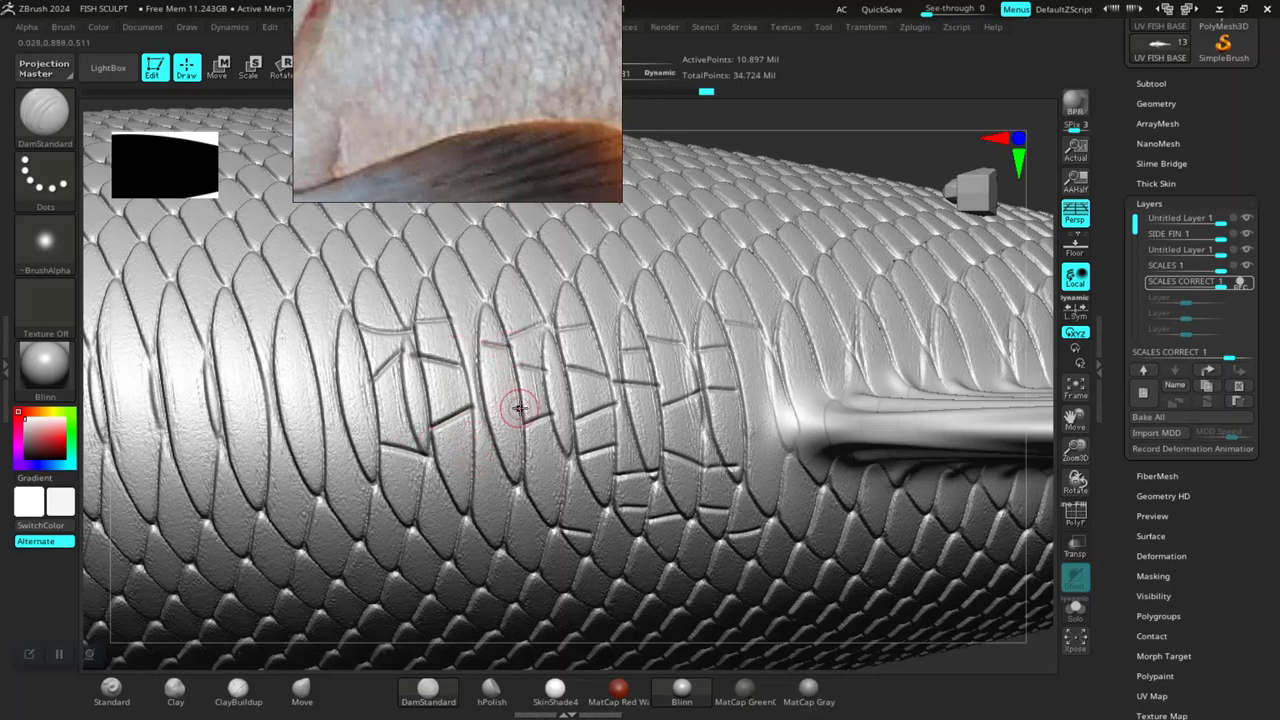
{"action": "left_click_drag", "start_coordinate": [512, 407], "coordinate": [436, 416]}
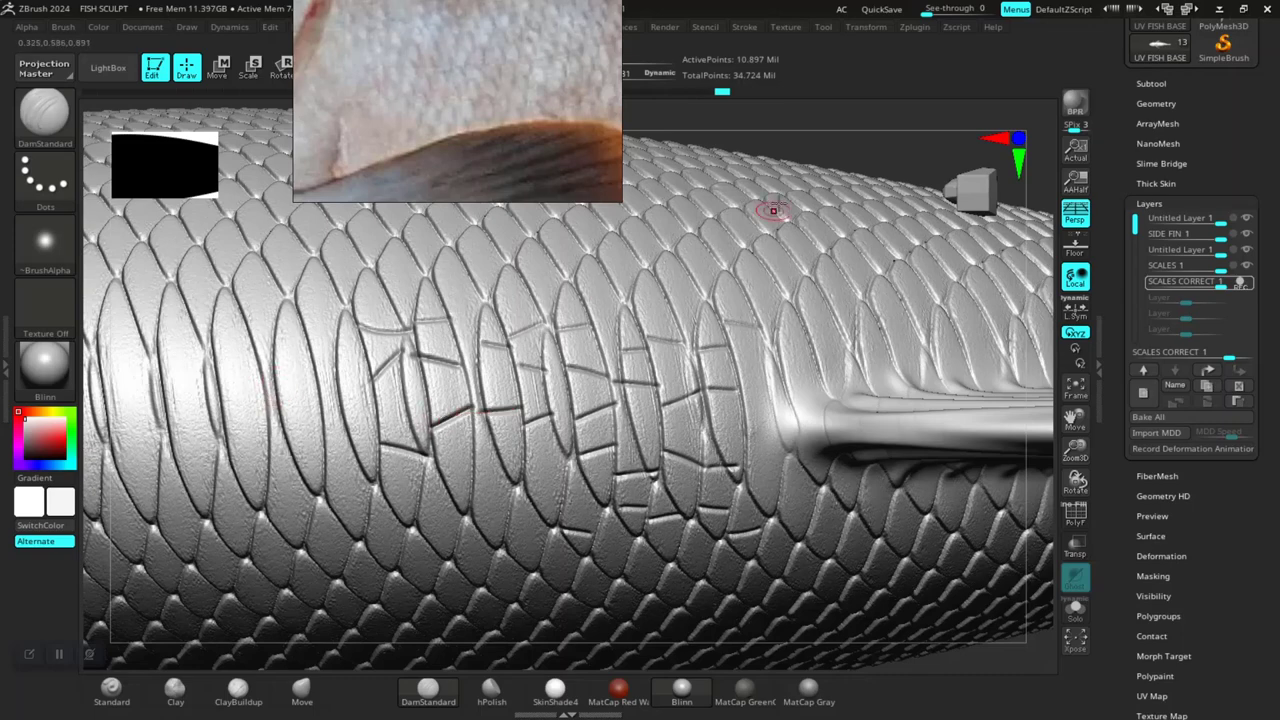
{"action": "mouse_move", "coordinate": [849, 144]}
{"action": "left_mouse_down"}
{"action": "mouse_move", "coordinate": [696, 124]}
{"action": "mouse_move", "coordinate": [684, 148]}
{"action": "left_mouse_up"}
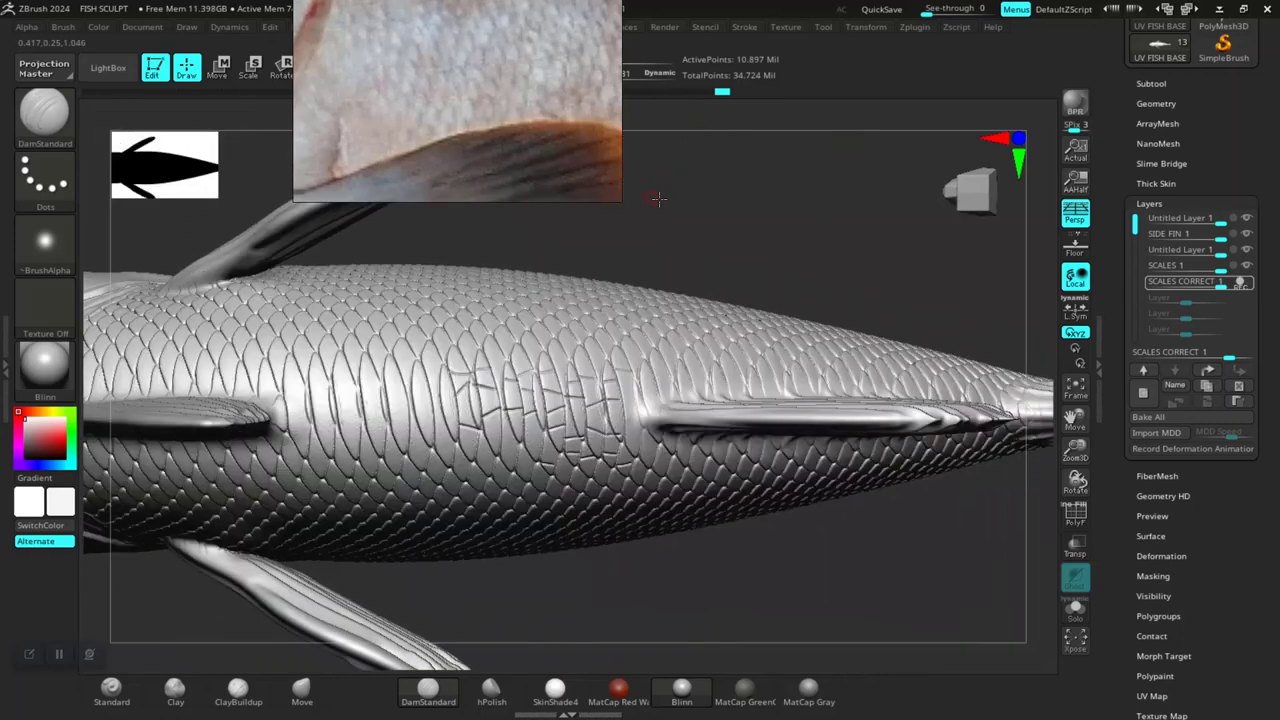
Step: Carve three more scale grooves left of the corrected patch, then zoom back out
{"action": "left_click_drag", "start_coordinate": [657, 198], "coordinate": [590, 350], "text": "alt"}
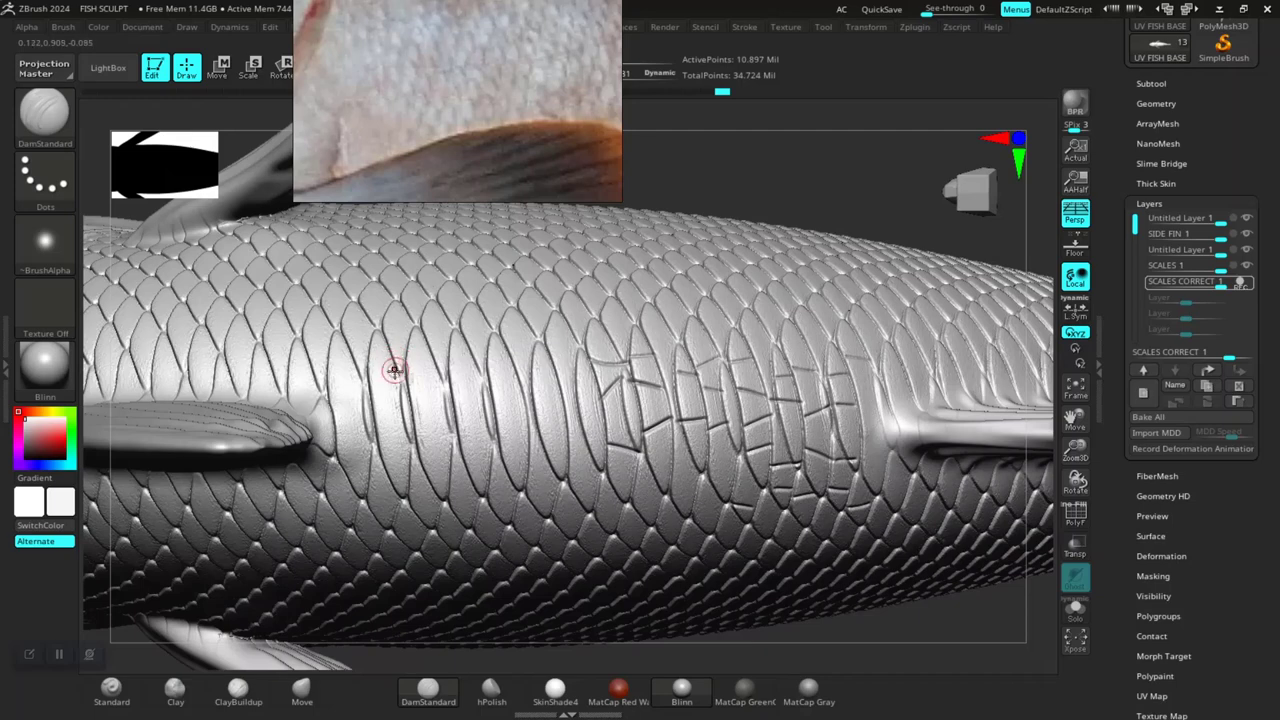
{"action": "left_click_drag", "start_coordinate": [346, 419], "coordinate": [420, 418]}
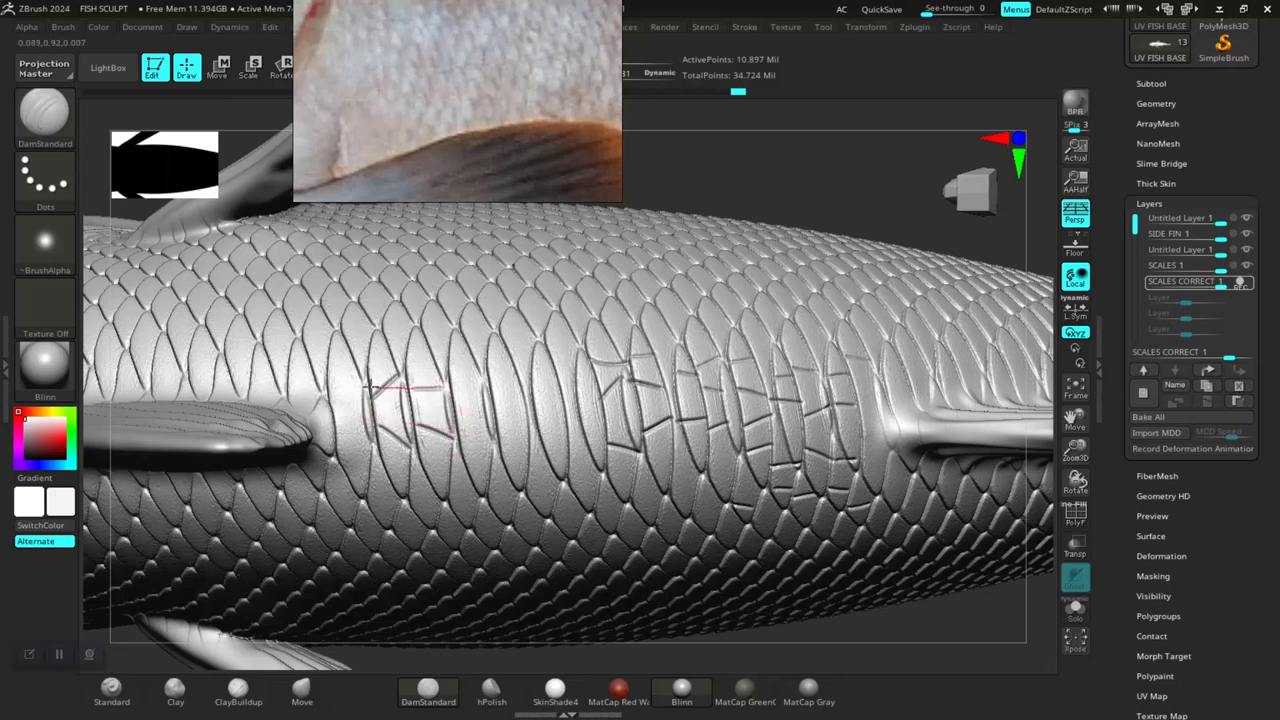
{"action": "left_click_drag", "start_coordinate": [368, 387], "coordinate": [457, 403]}
{"action": "mouse_move", "coordinate": [429, 418]}
{"action": "left_mouse_down"}
{"action": "mouse_move", "coordinate": [495, 440]}
{"action": "mouse_move", "coordinate": [468, 402]}
{"action": "mouse_move", "coordinate": [560, 389]}
{"action": "left_mouse_up"}
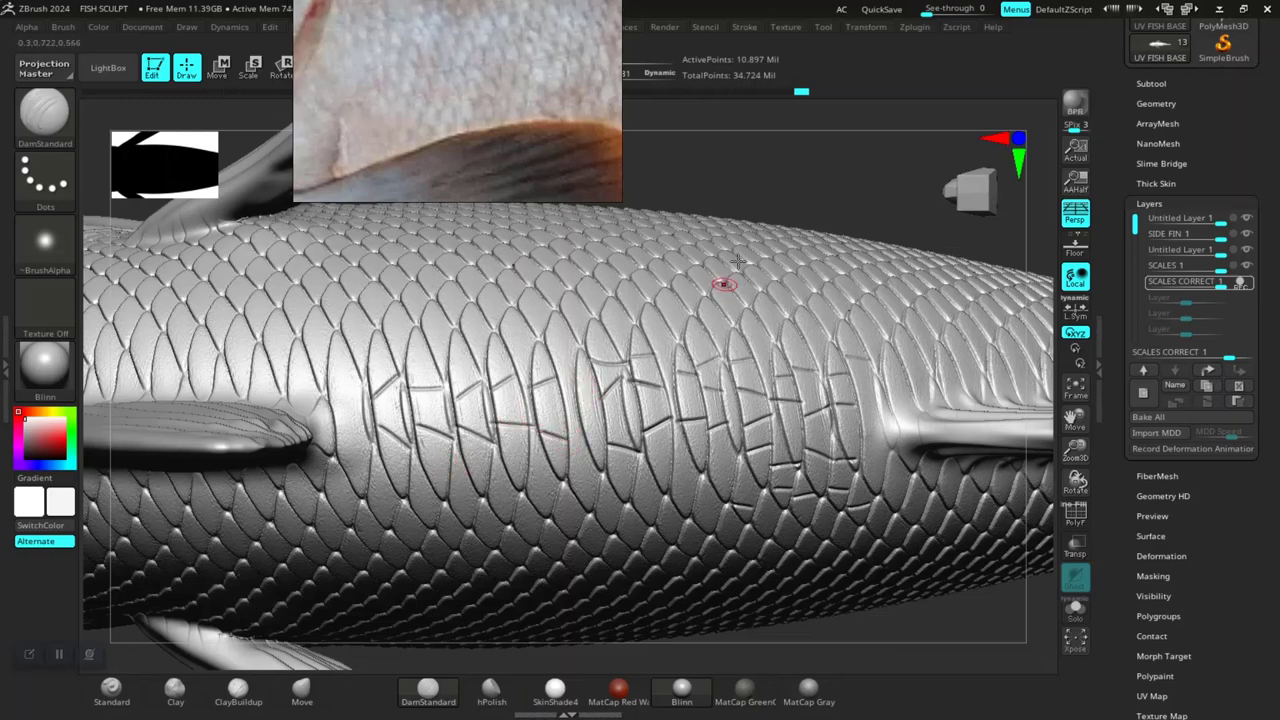
{"action": "left_click_drag", "start_coordinate": [761, 180], "coordinate": [578, 591]}
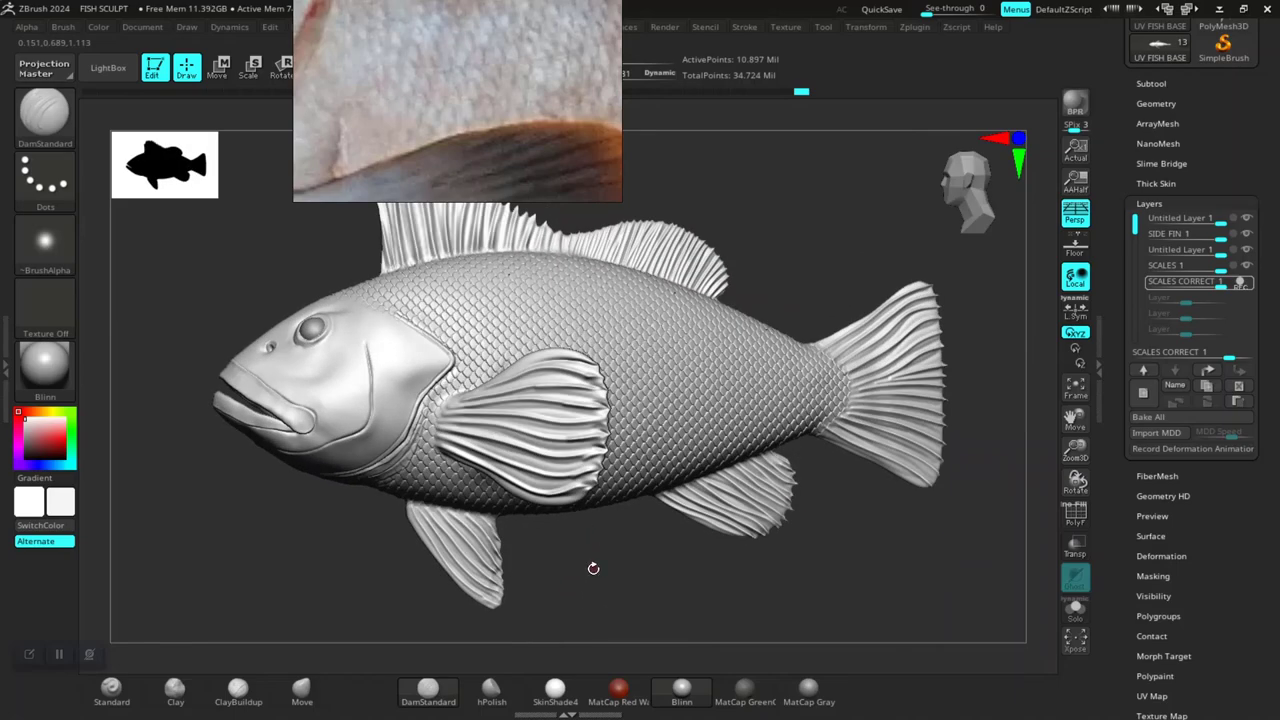
Step: Fit the fish in view and overwrite the FISH SCULPT project file
{"action": "left_click_drag", "start_coordinate": [593, 568], "coordinate": [608, 601]}
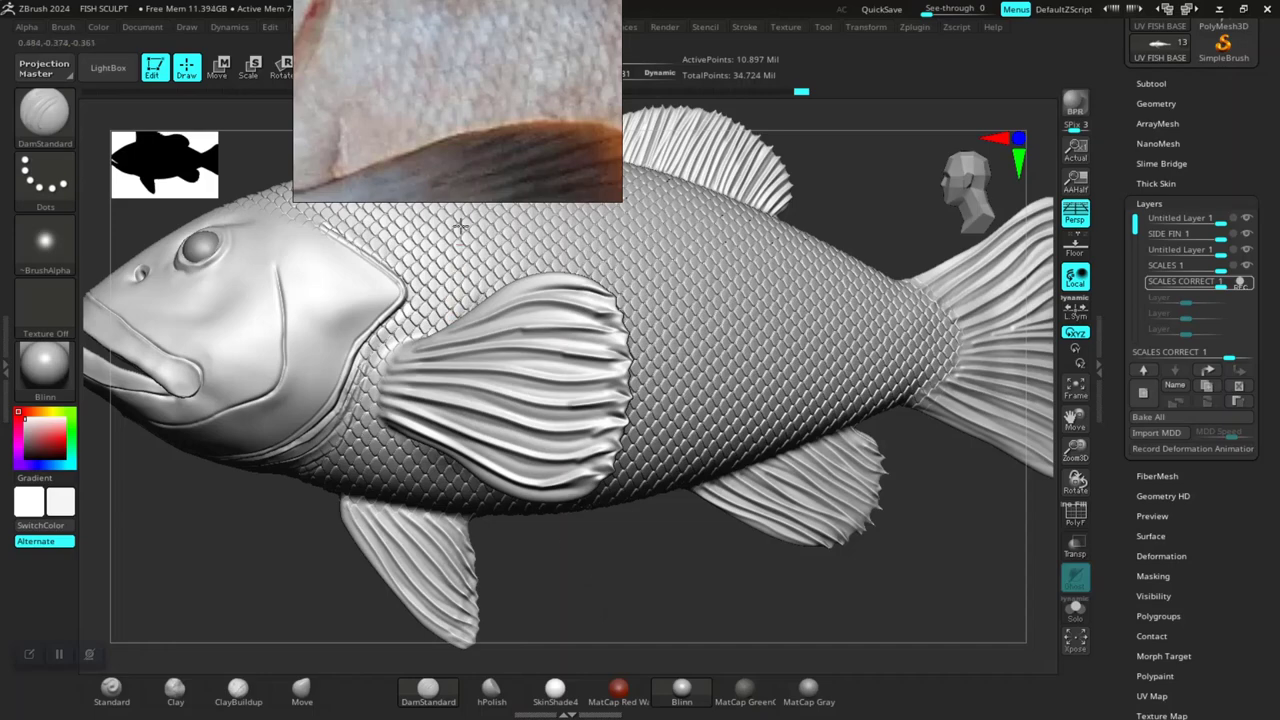
{"action": "left_click_drag", "start_coordinate": [640, 545], "coordinate": [600, 527]}
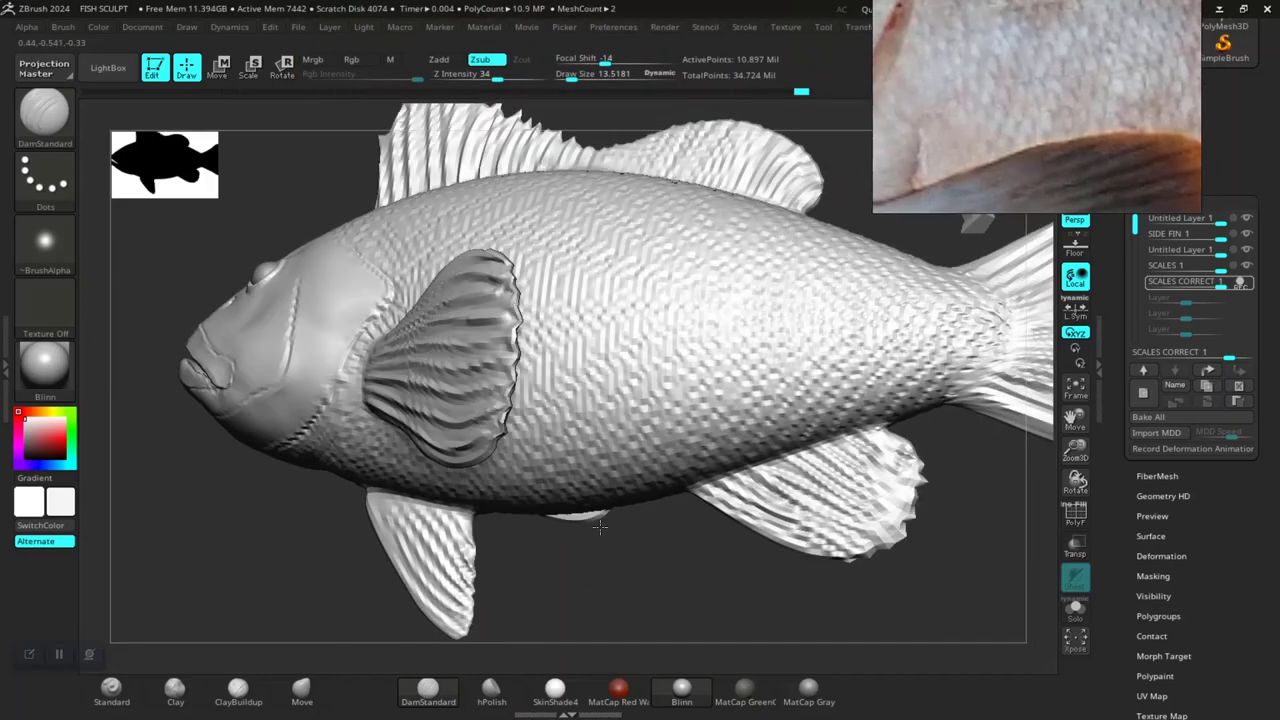
{"action": "key", "text": "f"}
{"action": "key", "text": "ctrl+s"}
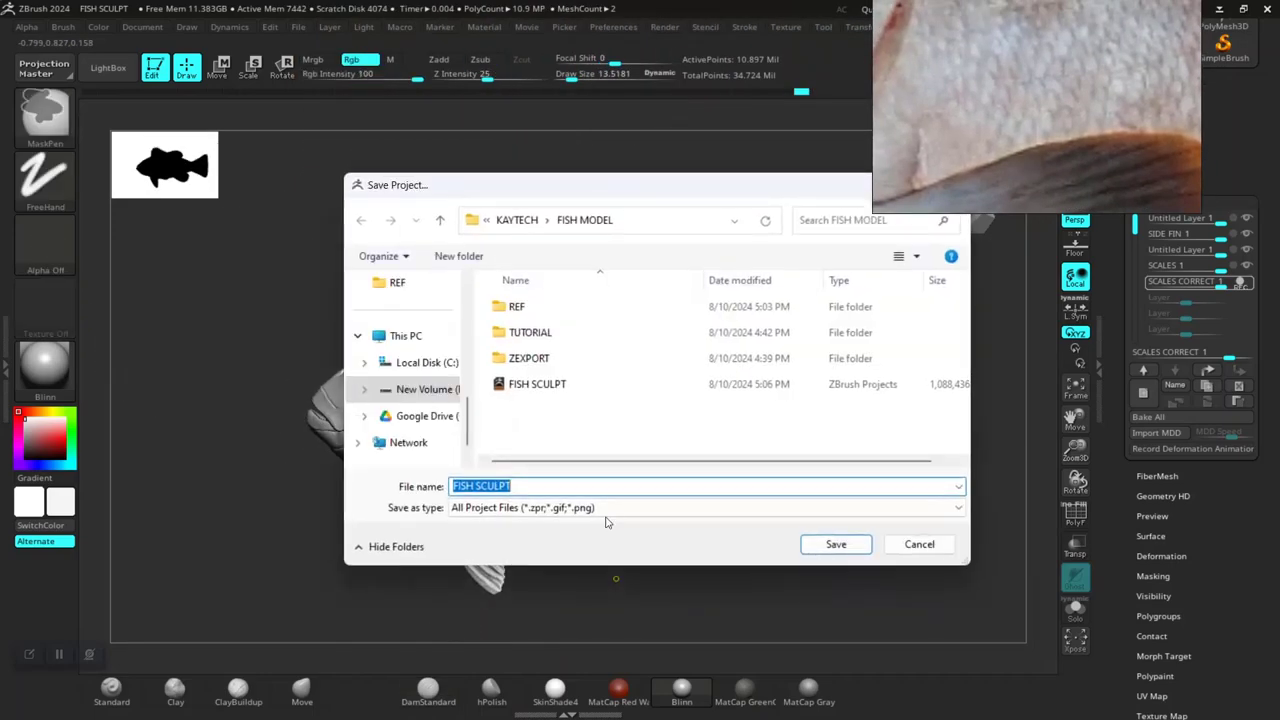
{"action": "left_click", "coordinate": [557, 384]}
{"action": "left_click", "coordinate": [810, 546]}
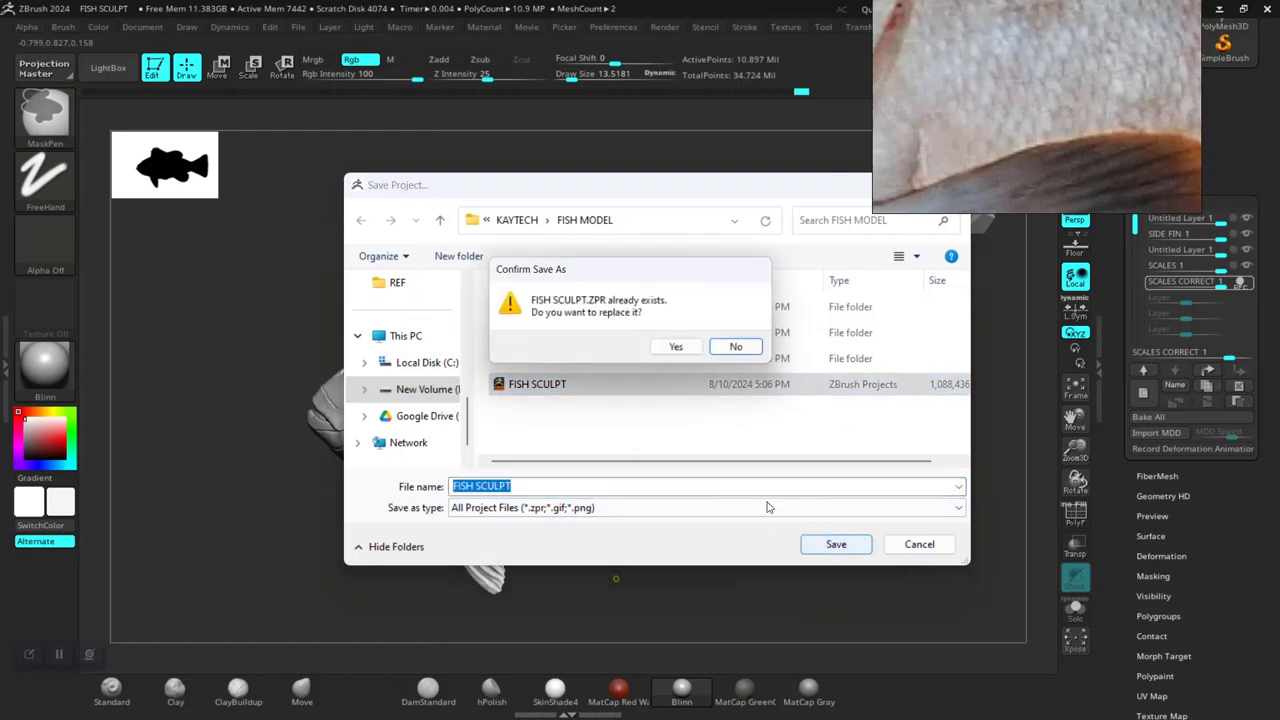
{"action": "left_click", "coordinate": [682, 349]}
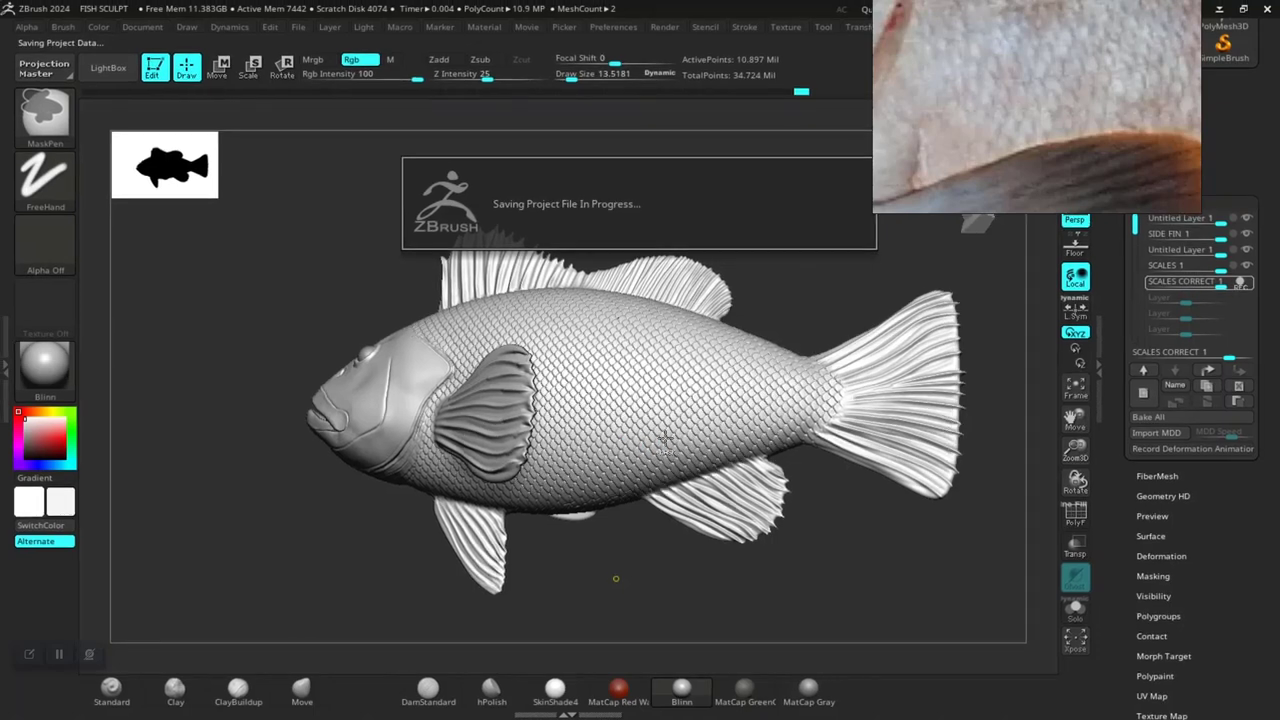
{"action": "mouse_move", "coordinate": [611, 553]}
{"action": "left_mouse_down"}
{"action": "mouse_move", "coordinate": [603, 594]}
{"action": "mouse_move", "coordinate": [603, 580]}
{"action": "mouse_move", "coordinate": [640, 611]}
{"action": "mouse_move", "coordinate": [640, 594]}
{"action": "mouse_move", "coordinate": [636, 619]}
{"action": "mouse_move", "coordinate": [604, 583]}
{"action": "left_mouse_up"}
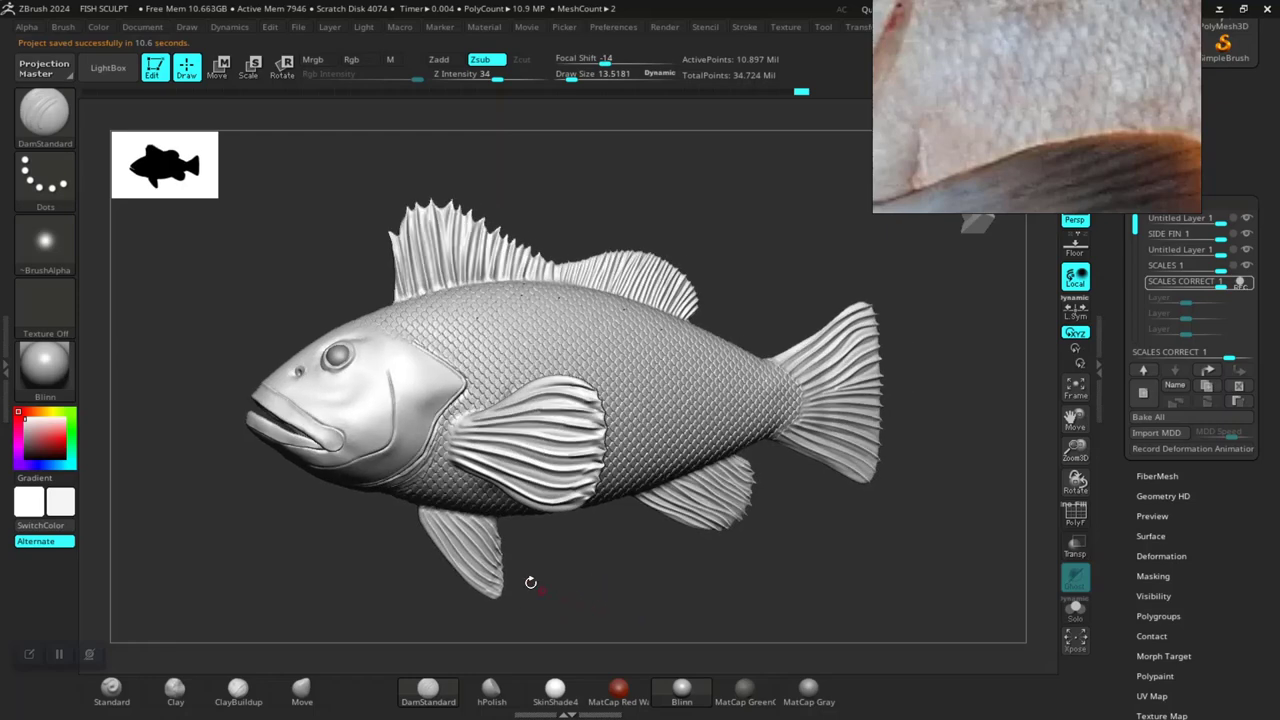
{"action": "key", "text": "shift+r"}
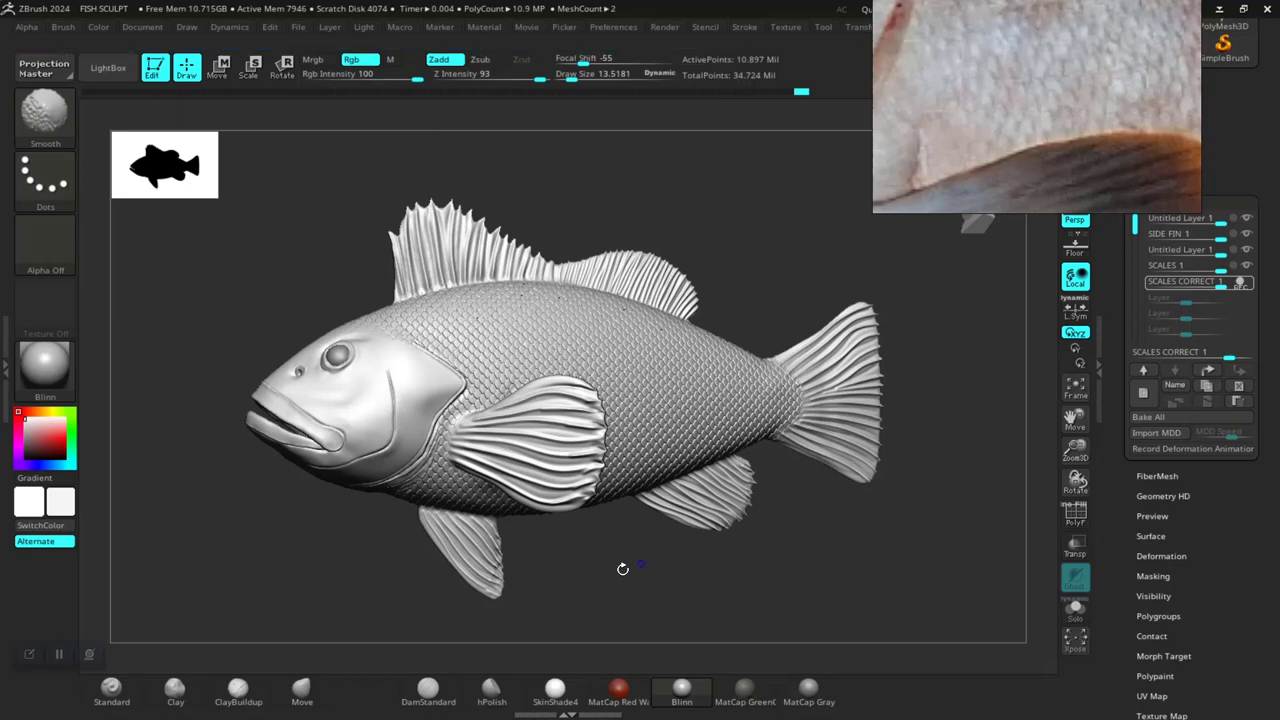
{"action": "left_click", "coordinate": [626, 571]}
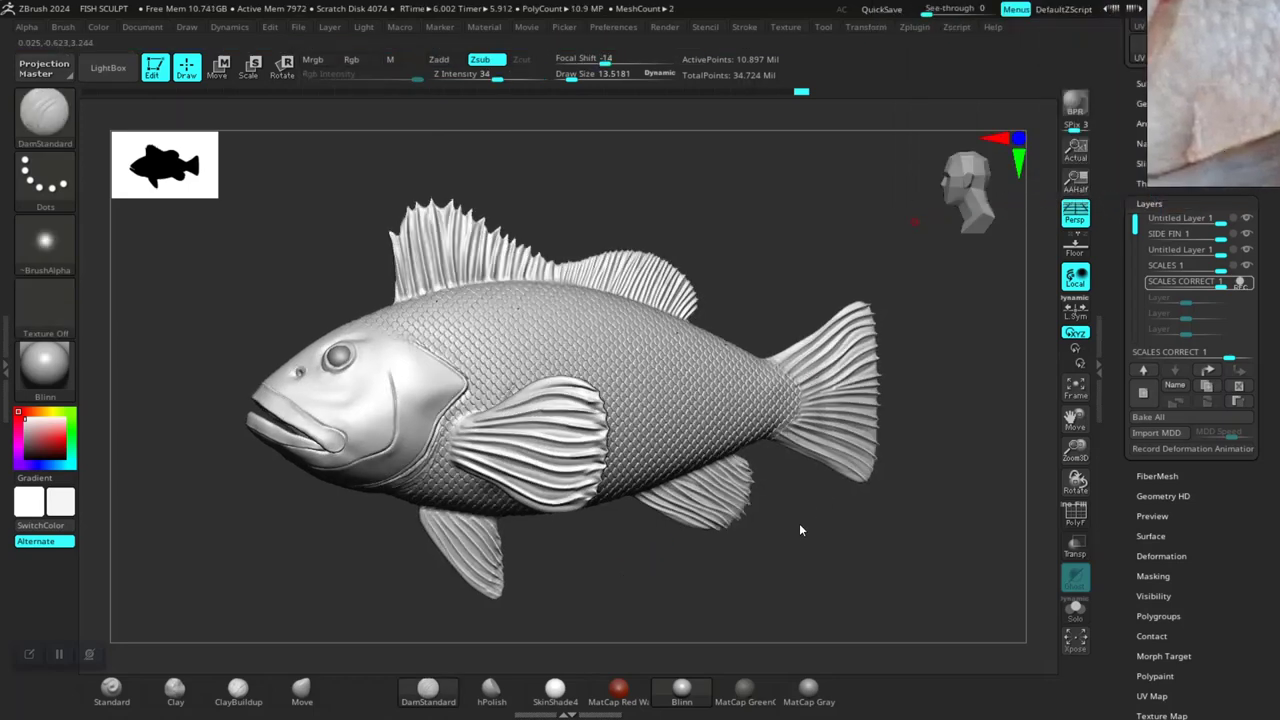
{"action": "mouse_move", "coordinate": [799, 526]}
{"action": "left_mouse_down"}
{"action": "mouse_move", "coordinate": [817, 560]}
{"action": "mouse_move", "coordinate": [731, 591]}
{"action": "left_mouse_up"}
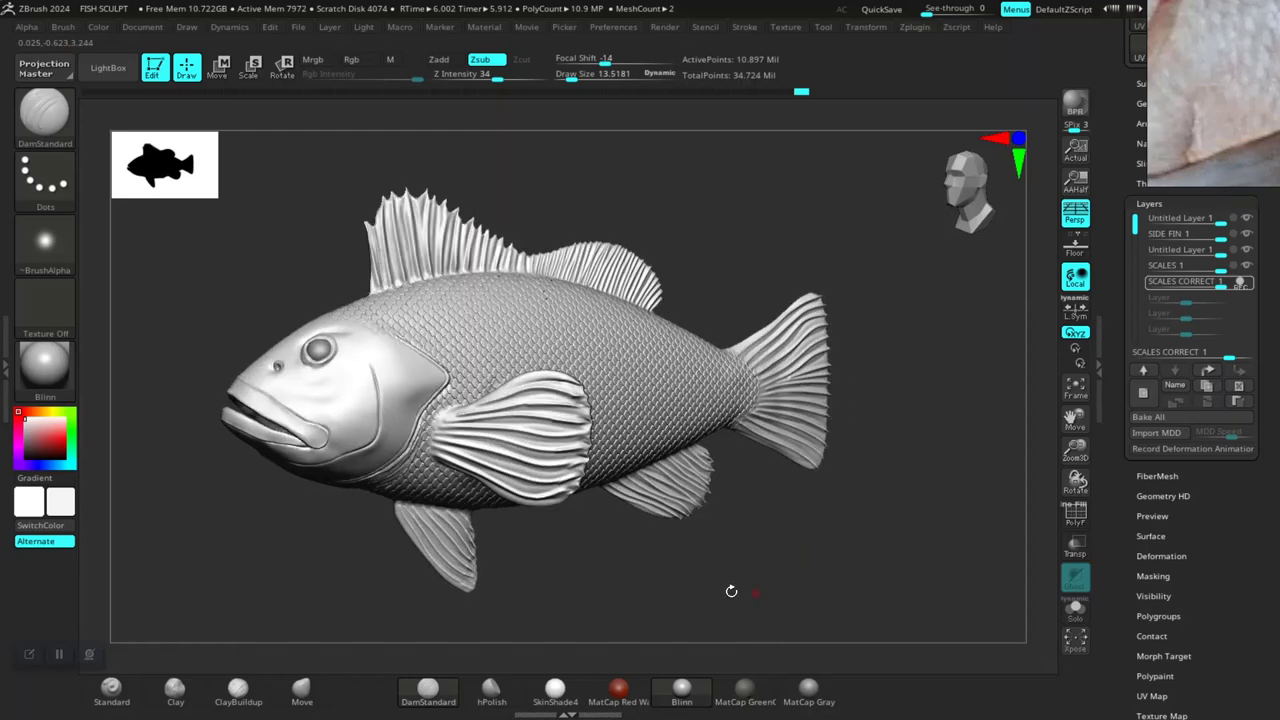
{"action": "left_click", "coordinate": [808, 690]}
{"action": "left_click", "coordinate": [684, 690]}
{"action": "left_click_drag", "start_coordinate": [12, 420], "coordinate": [88, 432]}
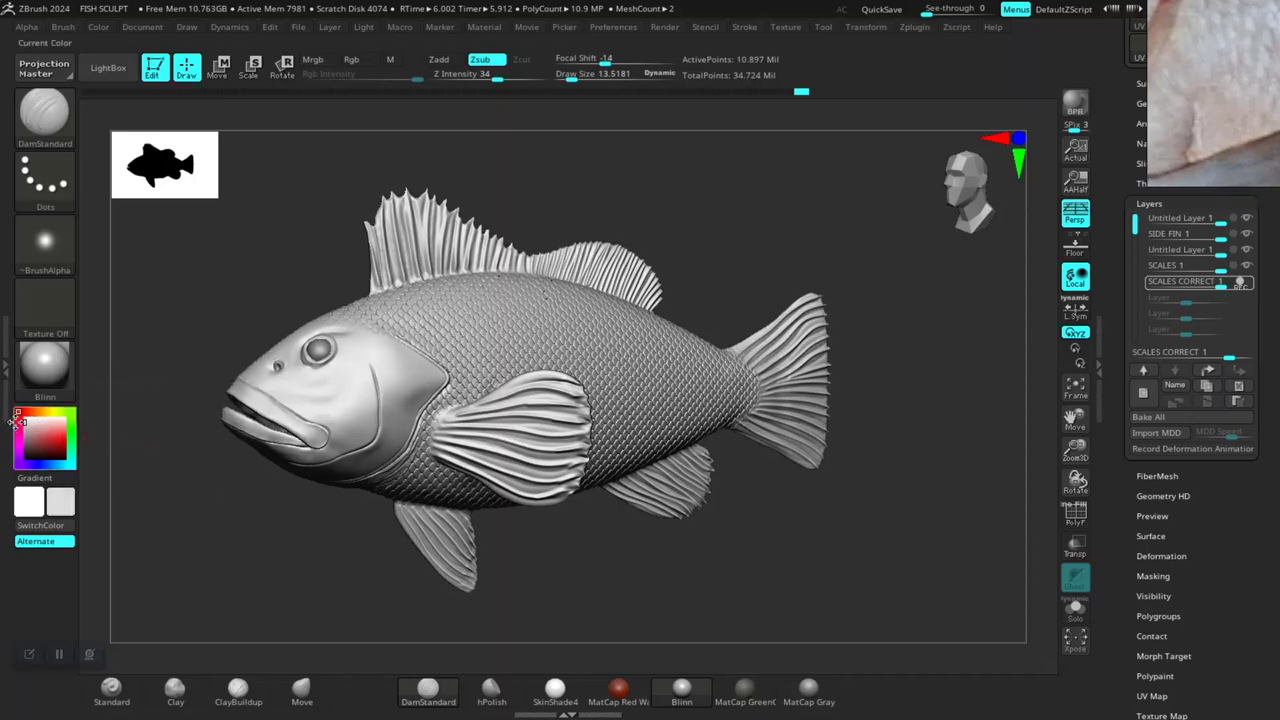
{"action": "mouse_move", "coordinate": [274, 551]}
{"action": "left_mouse_down", "text": "alt"}
{"action": "mouse_move", "coordinate": [238, 508]}
{"action": "mouse_move", "coordinate": [263, 523]}
{"action": "mouse_move", "coordinate": [251, 523]}
{"action": "mouse_move", "coordinate": [303, 491]}
{"action": "mouse_move", "coordinate": [286, 529]}
{"action": "mouse_move", "coordinate": [289, 513]}
{"action": "left_mouse_up", "text": "alt"}
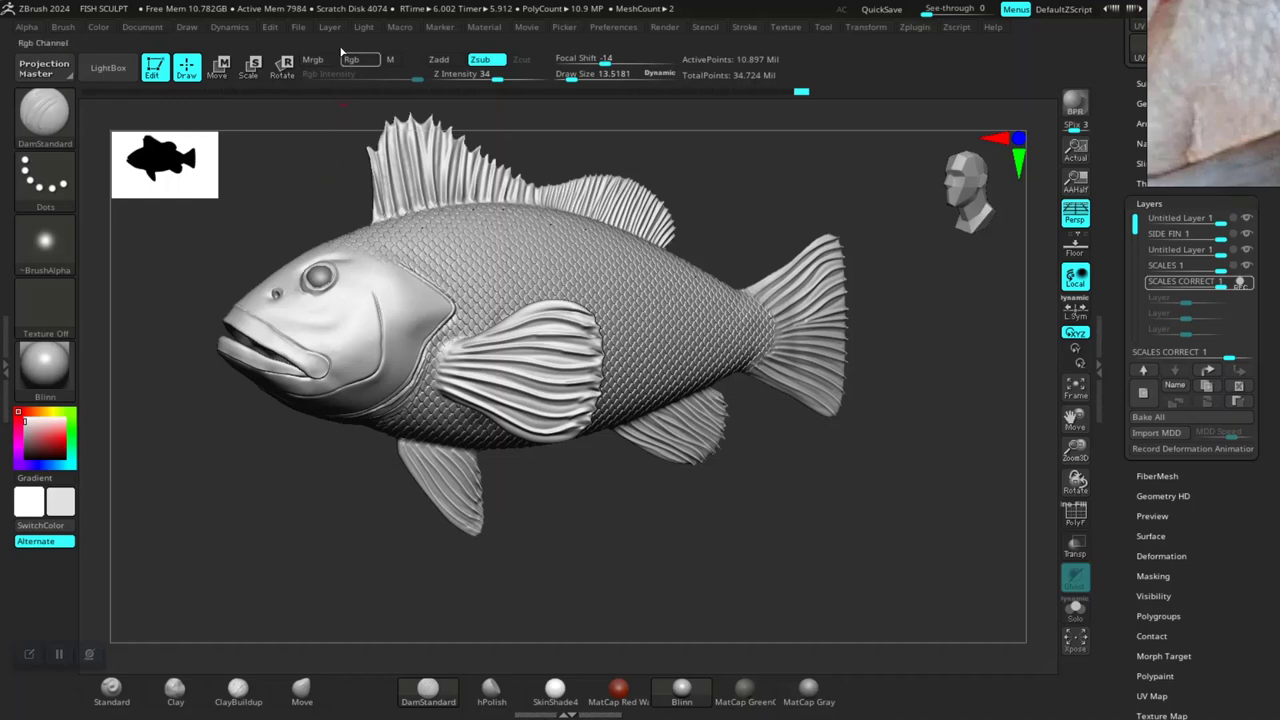
Step: Move the light to the upper right, reframe the fish and start a BPR render
{"action": "left_click", "coordinate": [363, 27]}
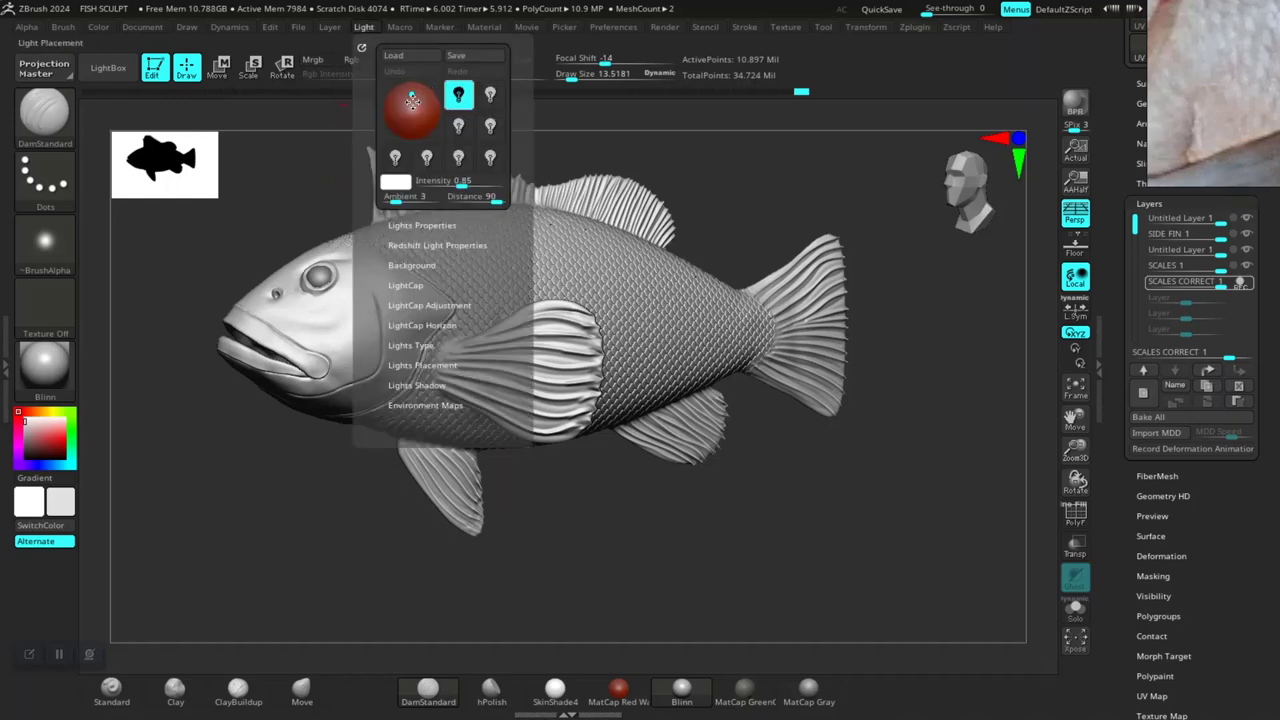
{"action": "left_click_drag", "start_coordinate": [412, 101], "coordinate": [422, 95]}
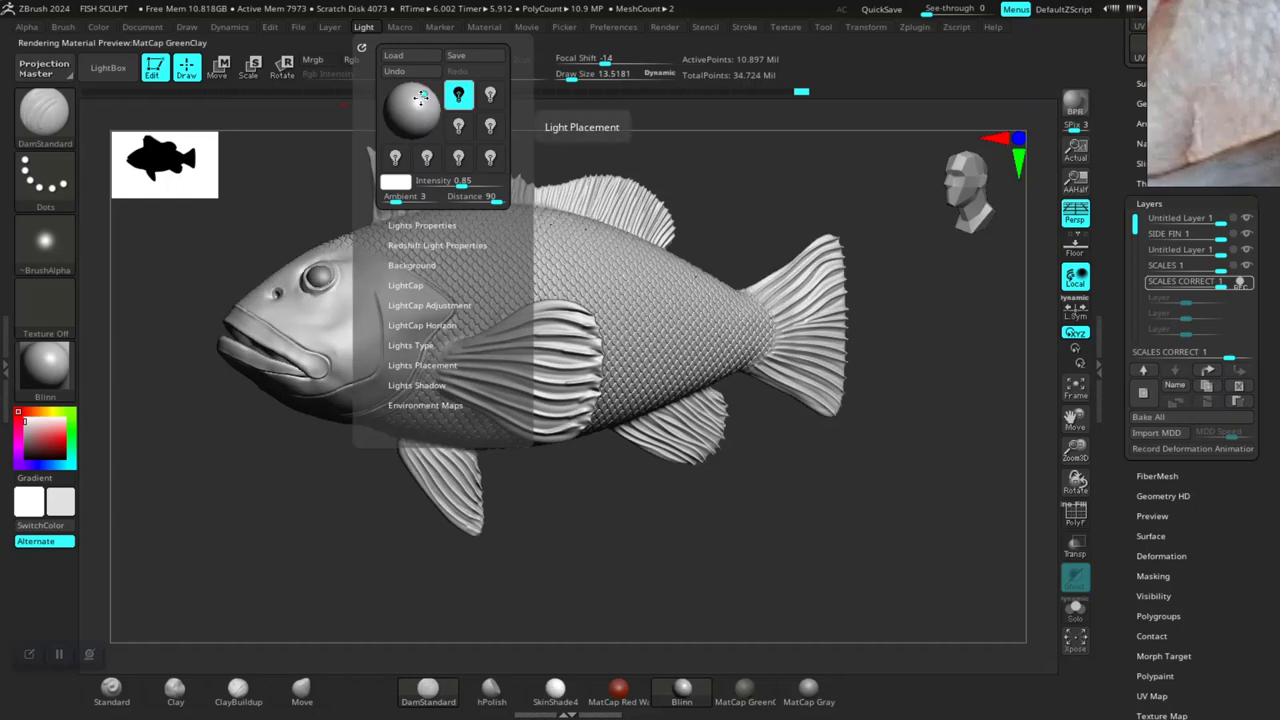
{"action": "left_click_drag", "start_coordinate": [620, 577], "coordinate": [626, 586]}
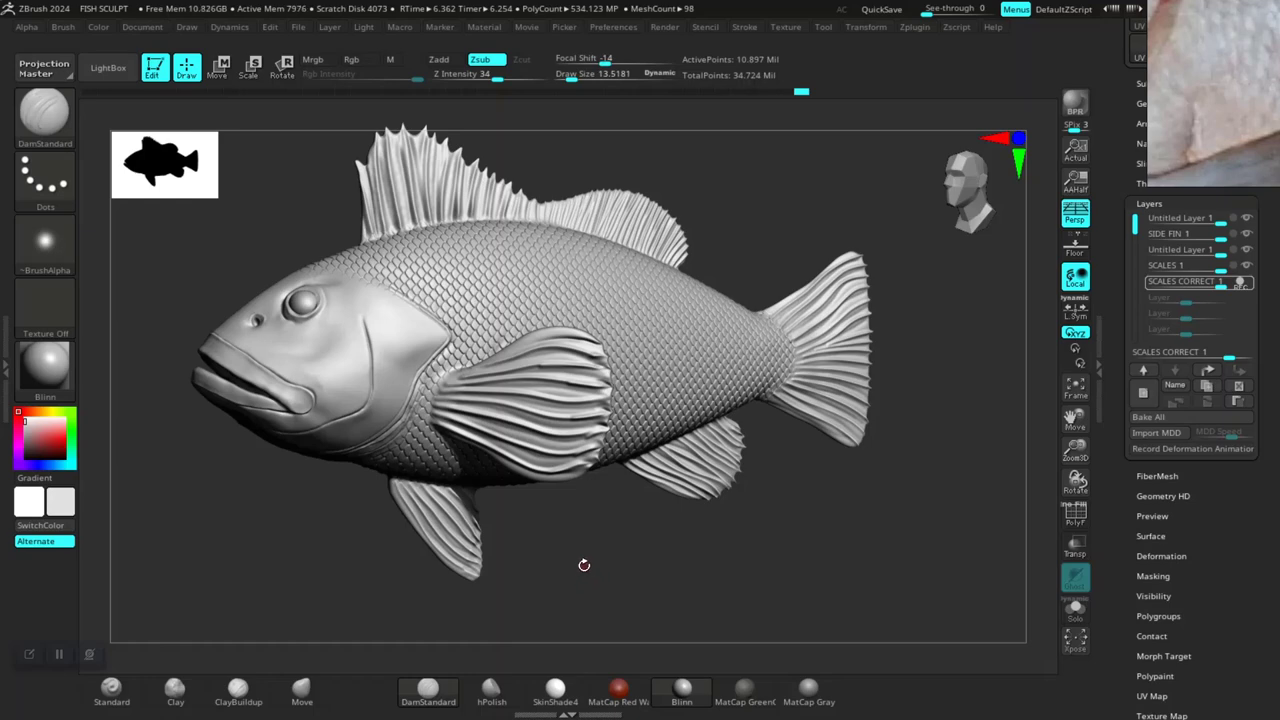
{"action": "left_click_drag", "start_coordinate": [586, 564], "coordinate": [589, 576]}
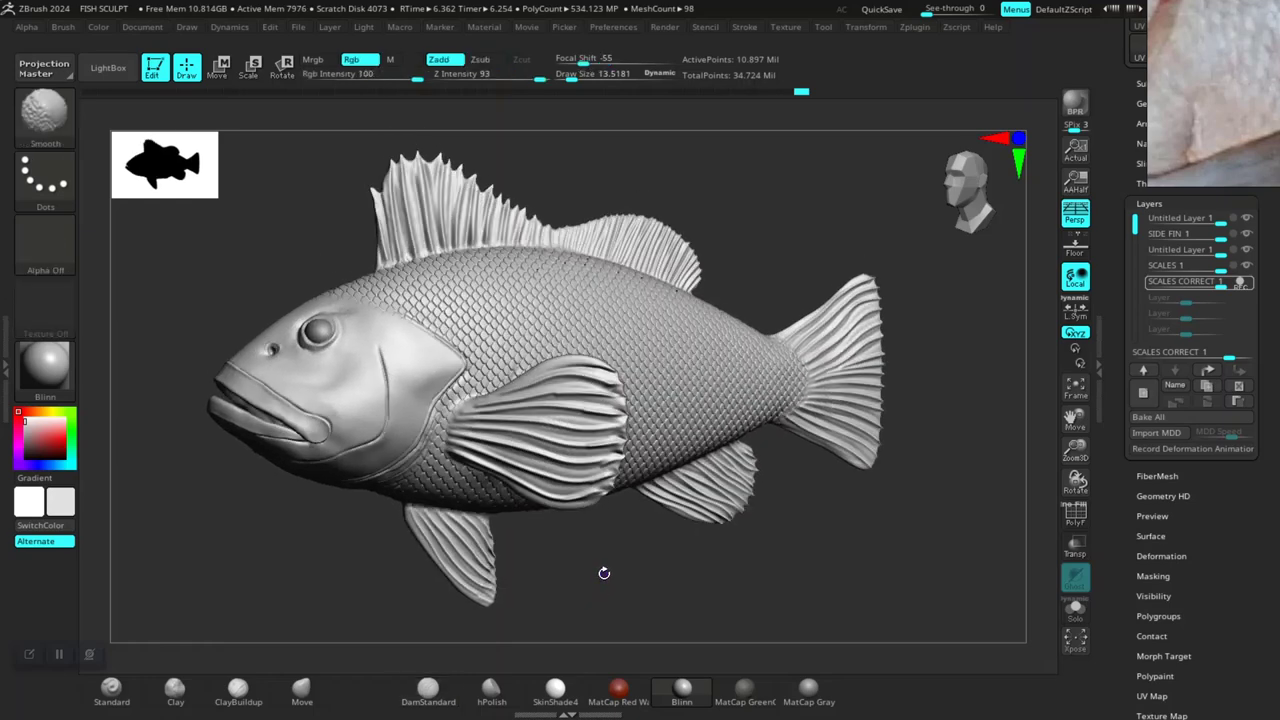
{"action": "key", "text": "shift"}
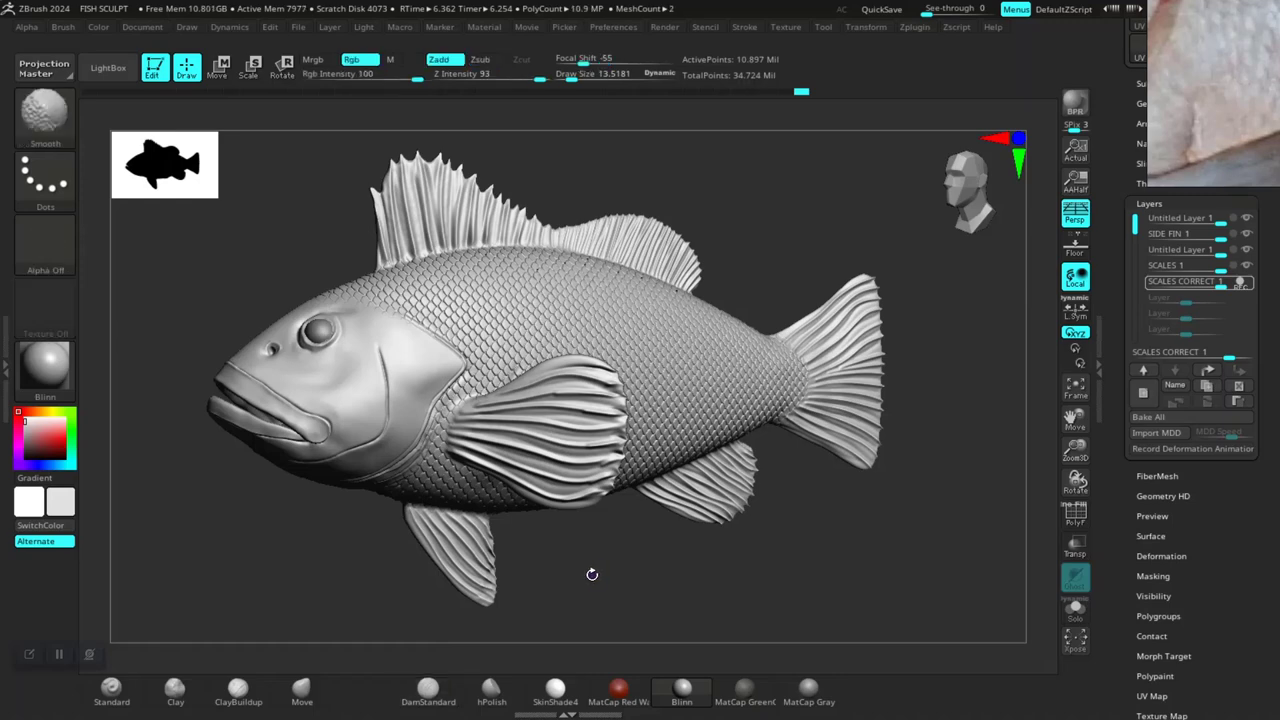